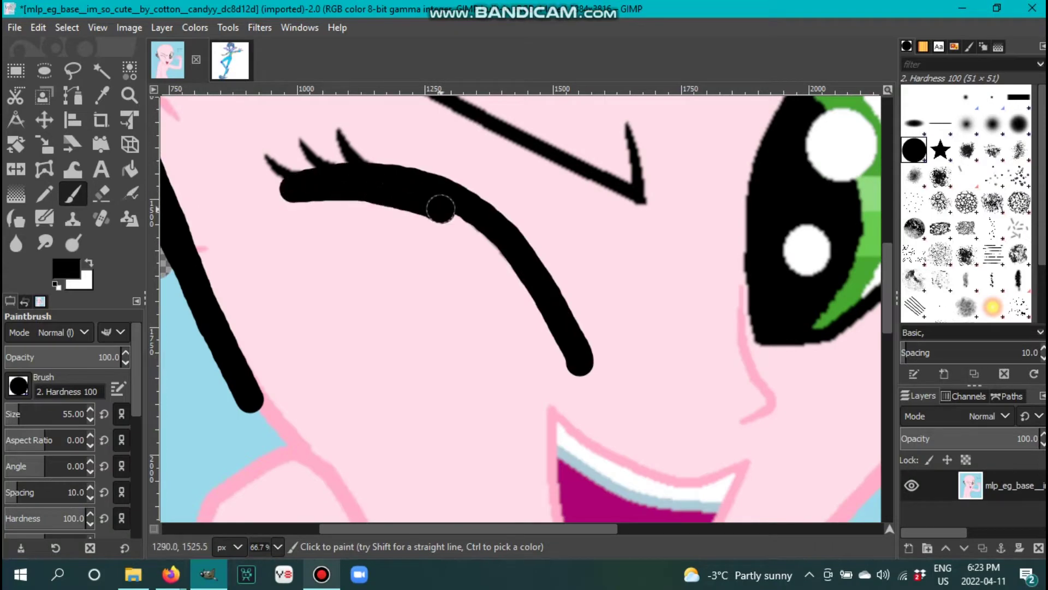
# - Paint a thick black outline around the open green eye with the brush at size 55
pyautogui.hscroll(5, 520, 309)
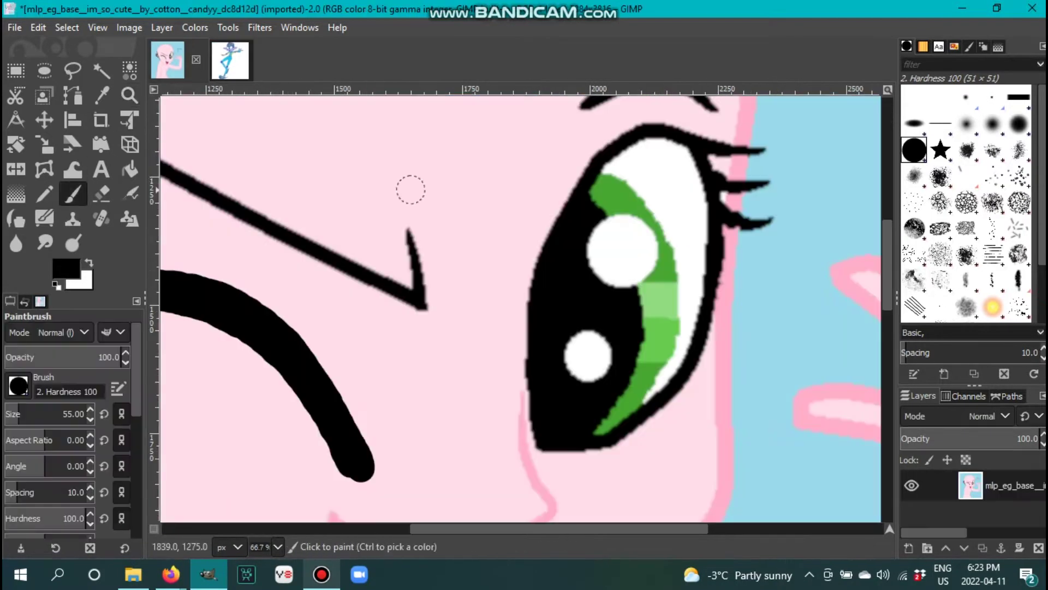
pyautogui.moveTo(625, 430)
pyautogui.mouseDown()
pyautogui.moveTo(716, 303)
pyautogui.moveTo(667, 136)
pyautogui.mouseUp()
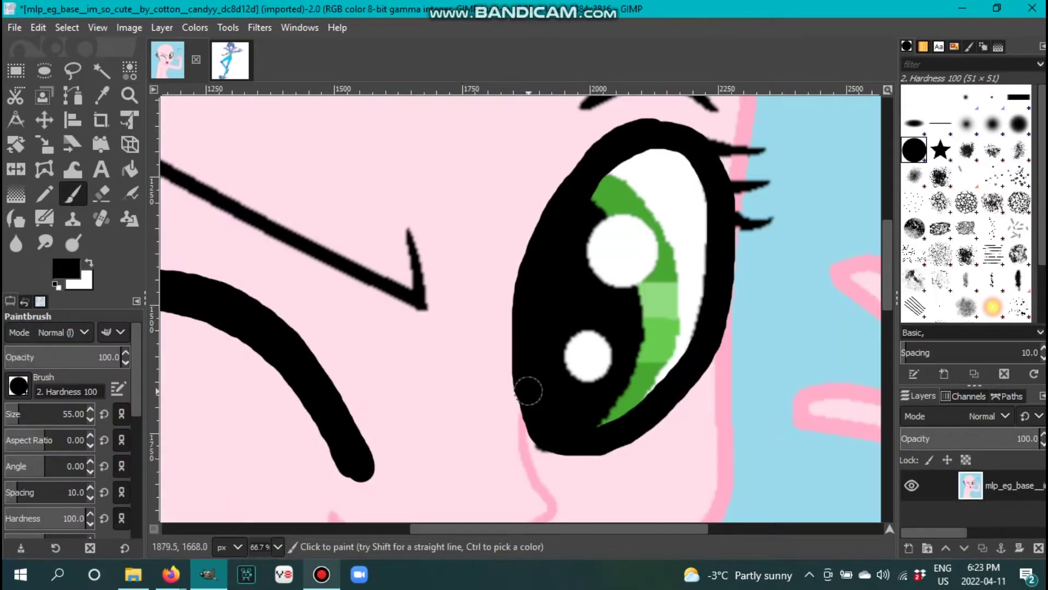
pyautogui.scroll(-6, 529, 390)
pyautogui.press('[')
pyautogui.press('[')
pyautogui.press('[')
pyautogui.moveTo(402, 185)
pyautogui.mouseDown()
pyautogui.moveTo(539, 260)
pyautogui.moveTo(400, 219)
pyautogui.moveTo(421, 403)
pyautogui.mouseUp()
pyautogui.hotkey('ctrl', 'z')
pyautogui.hotkey('ctrl', 'z')
# - Trace the open mouth's whole outline in black with the brush at size 52
pyautogui.press('1')
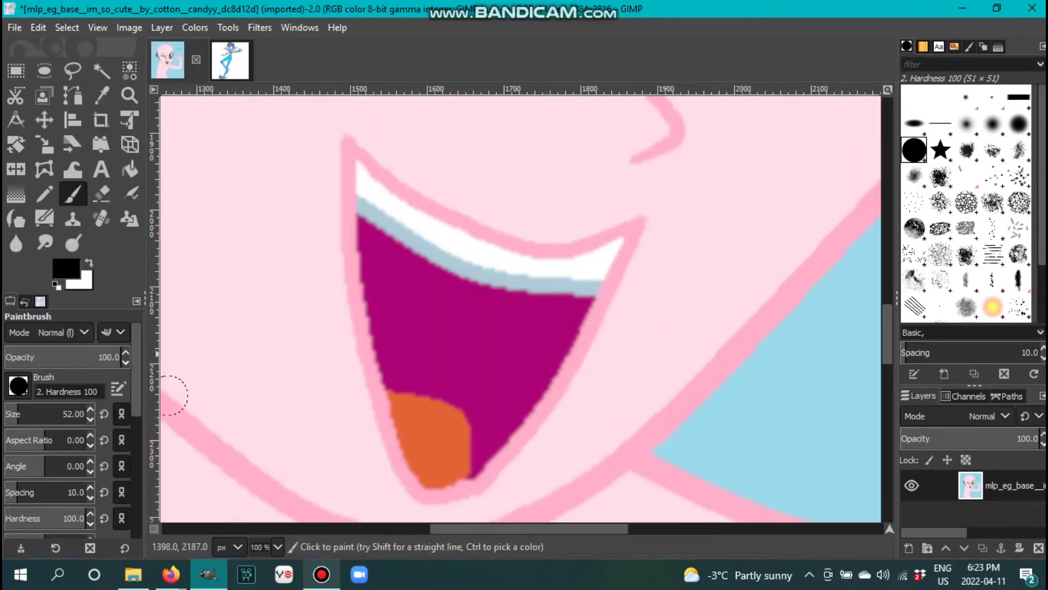
pyautogui.moveTo(349, 144); pyautogui.dragTo(565, 231)
pyautogui.moveTo(341, 153)
pyautogui.mouseDown()
pyautogui.moveTo(347, 323)
pyautogui.moveTo(450, 488)
pyautogui.moveTo(578, 386)
pyautogui.moveTo(641, 235)
pyautogui.mouseUp()
# - Paint the lower edge of the face marking in black as curves below both eyes, after checking the reference image
pyautogui.press('-')
pyautogui.hotkey('alt', '2')
pyautogui.hotkey('alt', '1')
pyautogui.hscroll(5, 373, 289)
pyautogui.moveTo(373, 290); pyautogui.dragTo(582, 290)
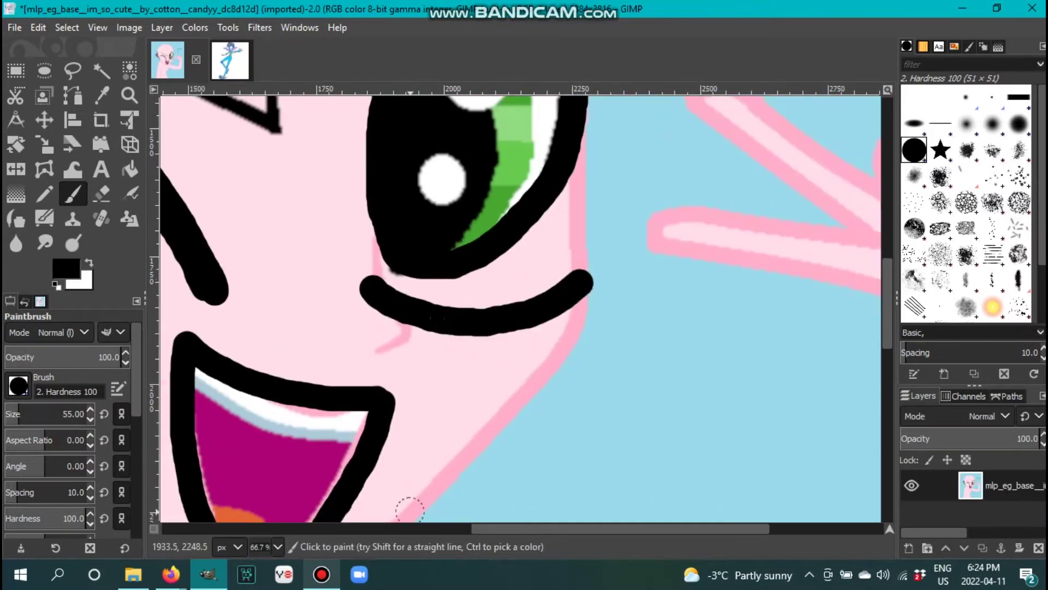
pyautogui.hscroll(-7, 421, 484)
pyautogui.moveTo(808, 280); pyautogui.dragTo(519, 293)
# - Paint the marking's upper edge in black above both eyes and add a second lower stroke beneath the closed eye
pyautogui.scroll(7, 440, 503)
pyautogui.hscroll(5, 807, 176)
pyautogui.moveTo(819, 247)
pyautogui.mouseDown()
pyautogui.moveTo(622, 203)
pyautogui.moveTo(311, 297)
pyautogui.moveTo(203, 313)
pyautogui.mouseUp()
pyautogui.hscroll(-5, 800, 344)
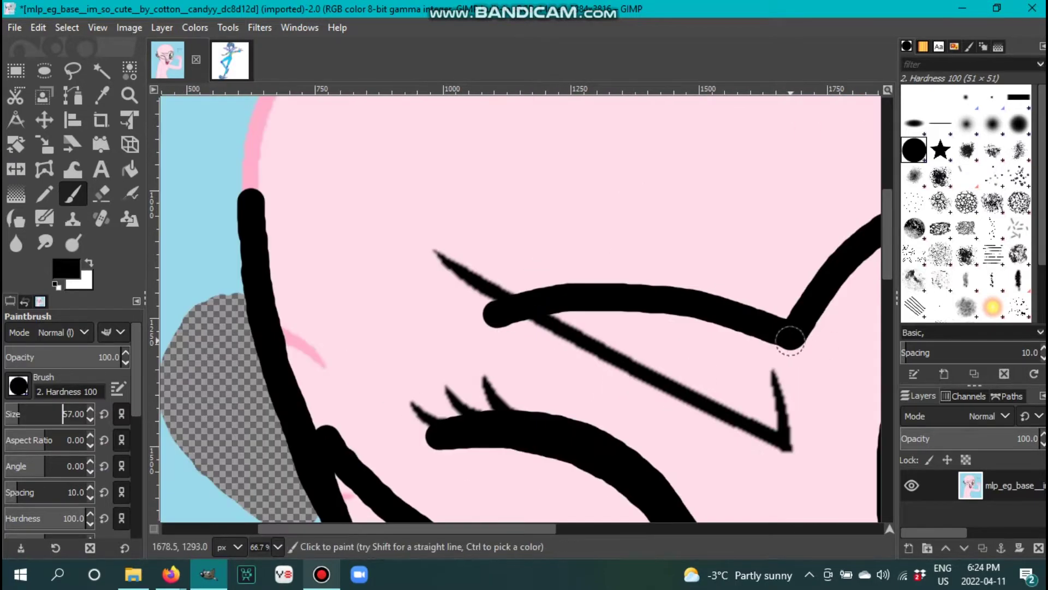
pyautogui.moveTo(606, 277)
pyautogui.mouseDown()
pyautogui.moveTo(304, 351)
pyautogui.moveTo(311, 415)
pyautogui.mouseUp()
pyautogui.scroll(-4, 311, 415)
pyautogui.moveTo(322, 262); pyautogui.dragTo(497, 389)
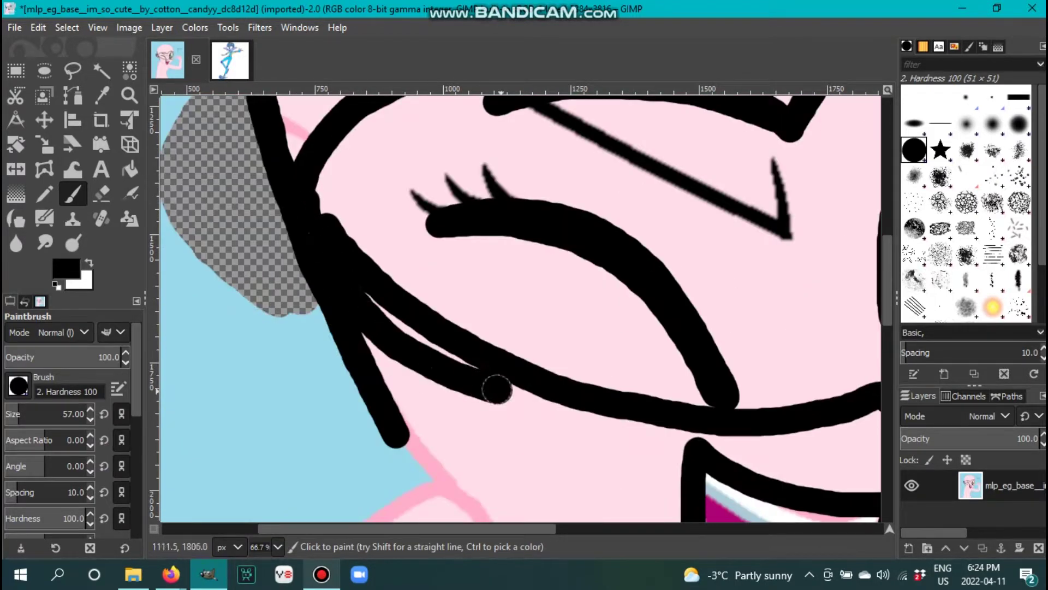
# - Trace the jawline in black from the chin up to the side of the face below the open eye
pyautogui.scroll(6, 487, 386)
pyautogui.hscroll(5, 573, 405)
pyautogui.scroll(-3, 698, 351)
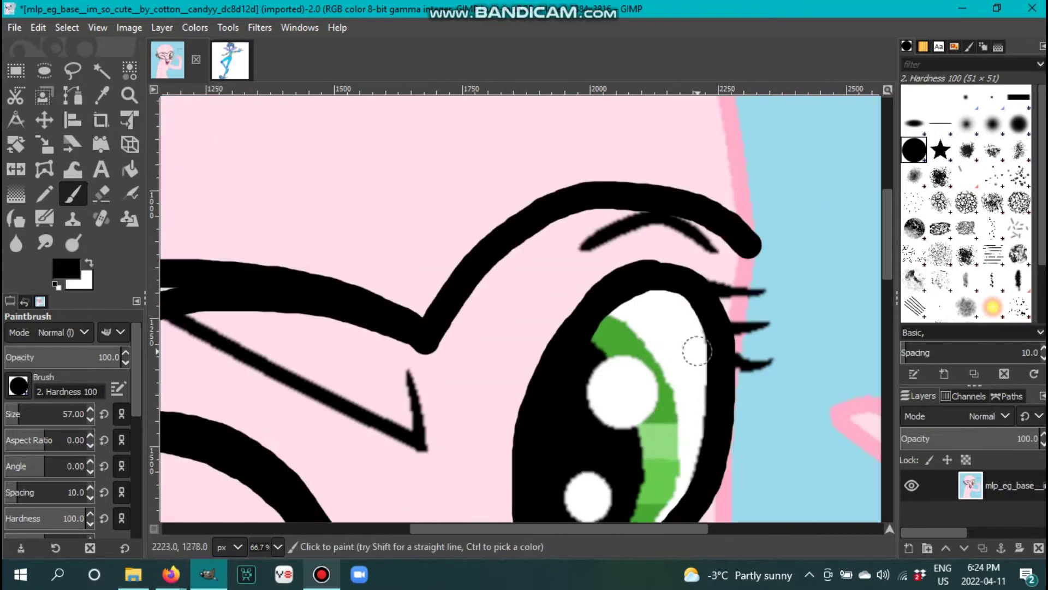
pyautogui.scroll(-3, 729, 421)
pyautogui.scroll(-2, 319, 379)
pyautogui.moveTo(318, 379)
pyautogui.mouseDown()
pyautogui.moveTo(579, 284)
pyautogui.moveTo(710, 136)
pyautogui.mouseUp()
# - Paint a black line down the torso and begin the raised arm's lower edge from it
pyautogui.scroll(2, 568, 379)
pyautogui.scroll(-3, 569, 378)
pyautogui.hscroll(-4, 583, 289)
pyautogui.scroll(-5, 573, 234)
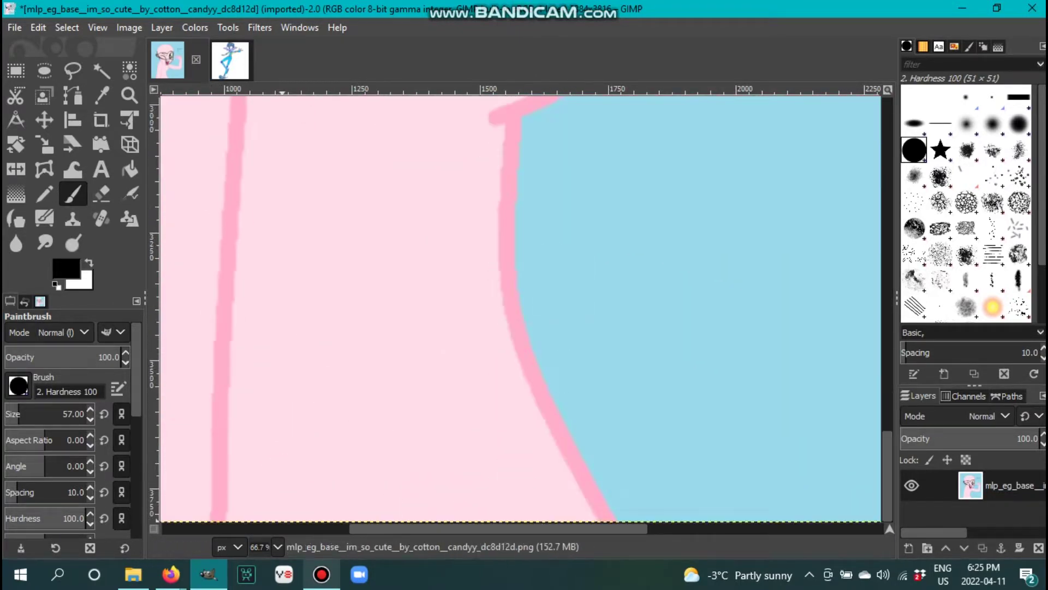
pyautogui.moveTo(569, 101); pyautogui.dragTo(582, 464)
pyautogui.scroll(-2, 620, 502)
pyautogui.keyDown('shift'); pyautogui.click(525, 383); pyautogui.keyUp('shift')
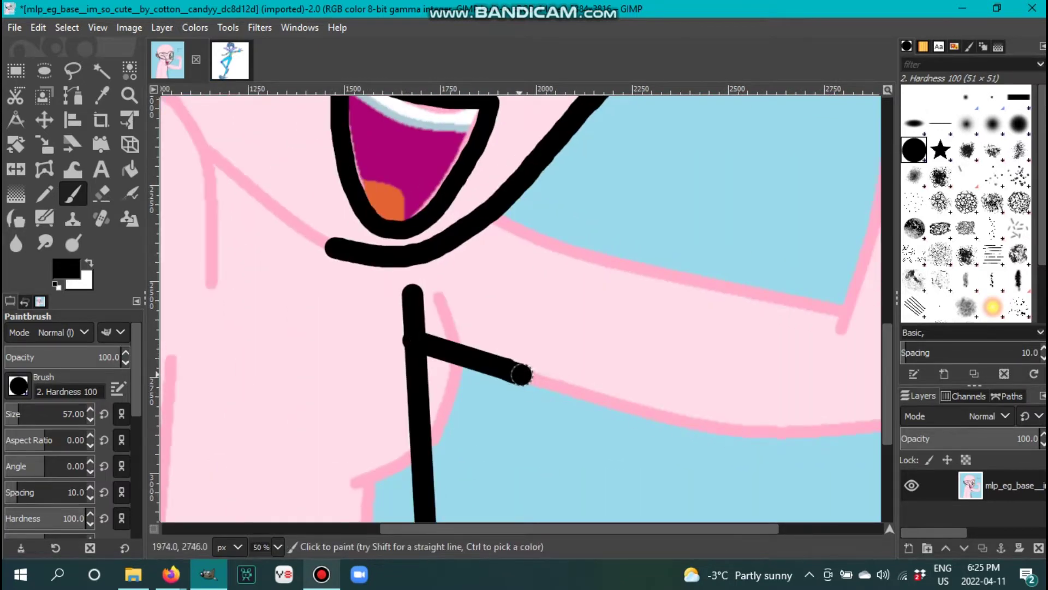
# - Erase a large block of the blue background between the head and the image edge above the hand
pyautogui.scroll(10, 526, 383)
pyautogui.hscroll(4, 526, 383)
pyautogui.hotkey('shift', 'e')
pyautogui.press(']')
pyautogui.moveTo(862, 273)
pyautogui.mouseDown()
pyautogui.moveTo(852, 306)
pyautogui.moveTo(546, 481)
pyautogui.moveTo(851, 382)
pyautogui.mouseUp()
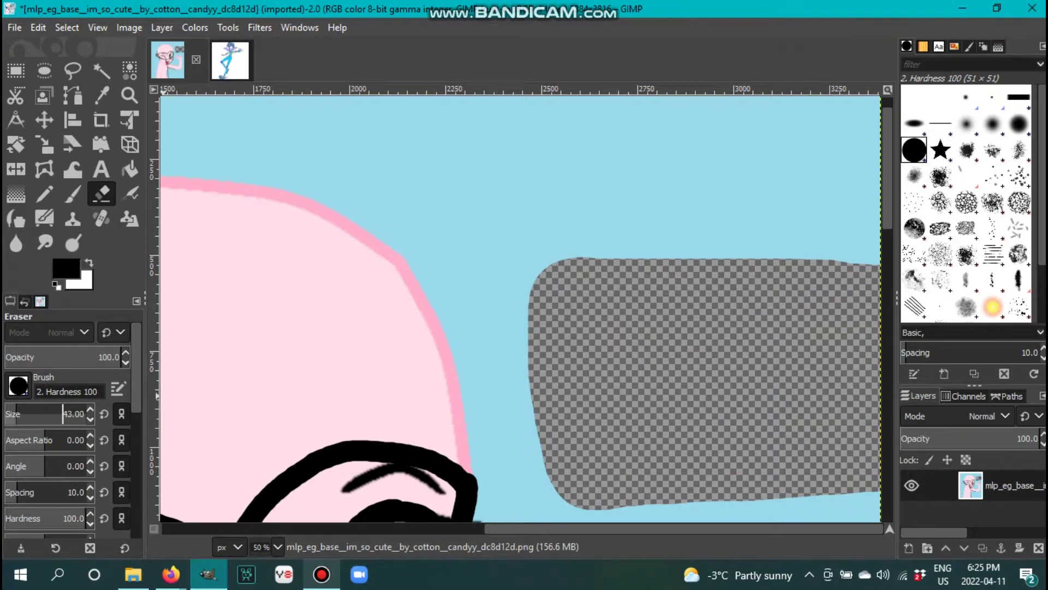
# - Paint two elongated black hair loops over the crown and the open-eye side of the head, with the brush at size 57
pyautogui.hscroll(-5, 176, 465)
pyautogui.press('p')
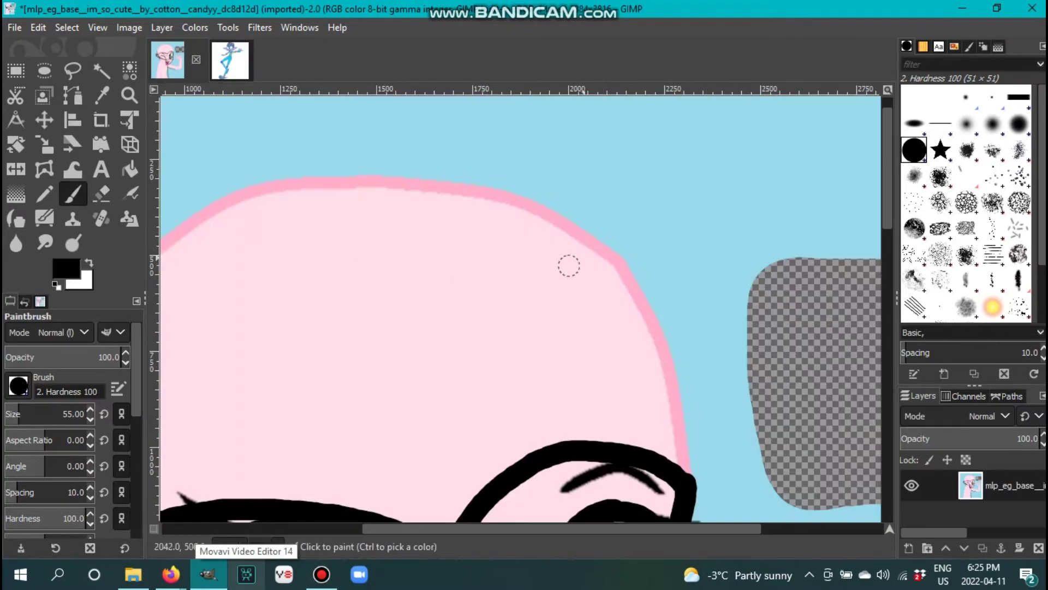
pyautogui.moveTo(568, 183)
pyautogui.mouseDown()
pyautogui.moveTo(658, 382)
pyautogui.moveTo(529, 227)
pyautogui.mouseUp()
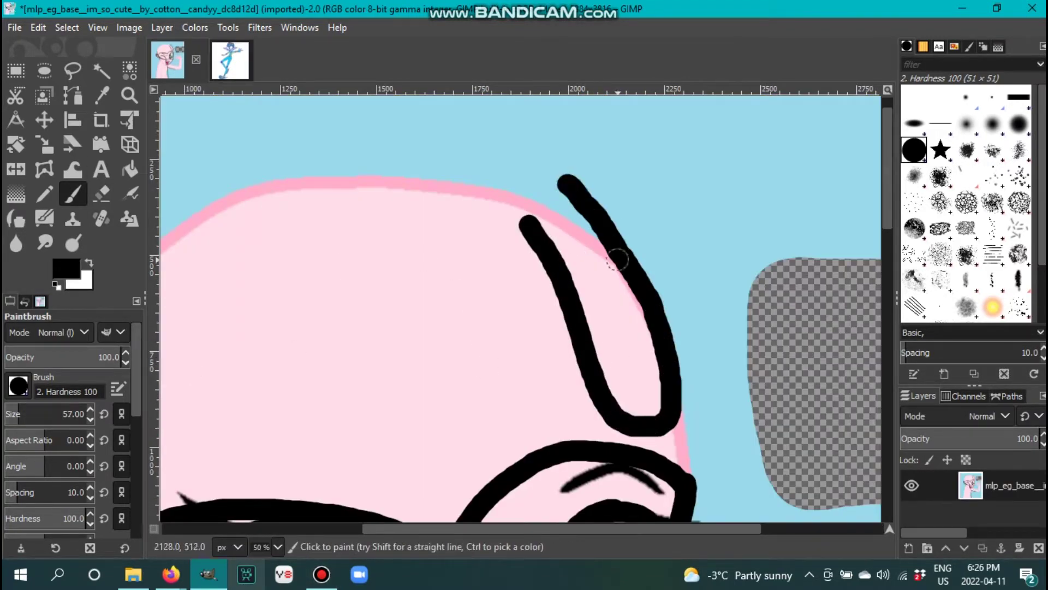
pyautogui.moveTo(538, 297); pyautogui.dragTo(606, 414)
pyautogui.hscroll(-5, 606, 415)
pyautogui.moveTo(692, 229)
pyautogui.mouseDown()
pyautogui.moveTo(679, 209)
pyautogui.moveTo(528, 161)
pyautogui.moveTo(594, 314)
pyautogui.moveTo(721, 426)
pyautogui.moveTo(797, 404)
pyautogui.mouseUp()
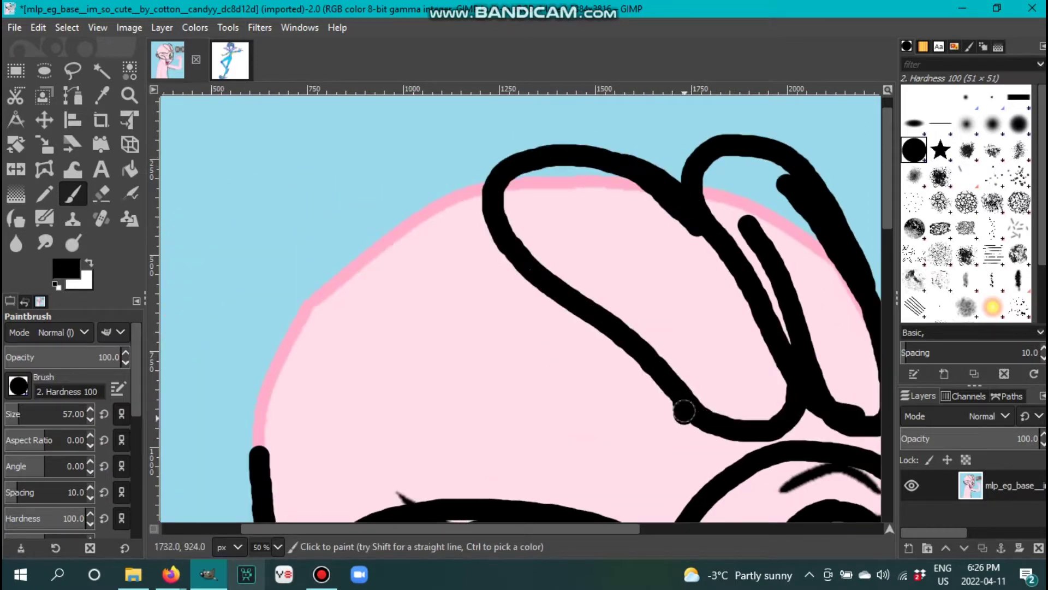
# - Add two more black hair loops toward the closed-eye side of the head, checking the reference image
pyautogui.moveTo(385, 216)
pyautogui.mouseDown()
pyautogui.moveTo(430, 323)
pyautogui.moveTo(574, 451)
pyautogui.mouseUp()
pyautogui.scroll(1, 693, 236)
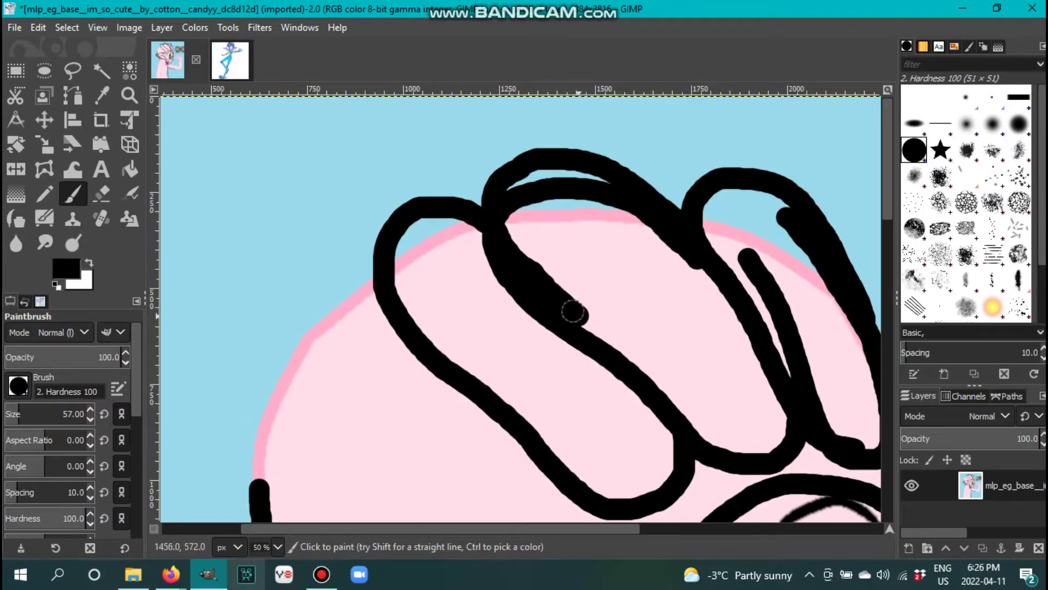
pyautogui.click(230, 60)
pyautogui.click(168, 60)
pyautogui.scroll(-5, 455, 284)
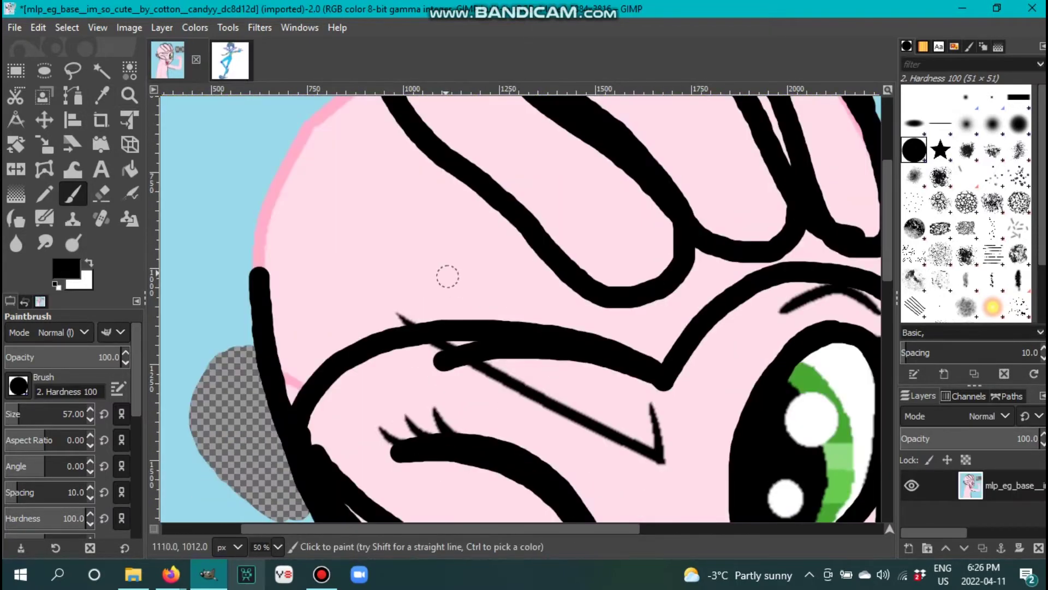
pyautogui.scroll(2, 464, 294)
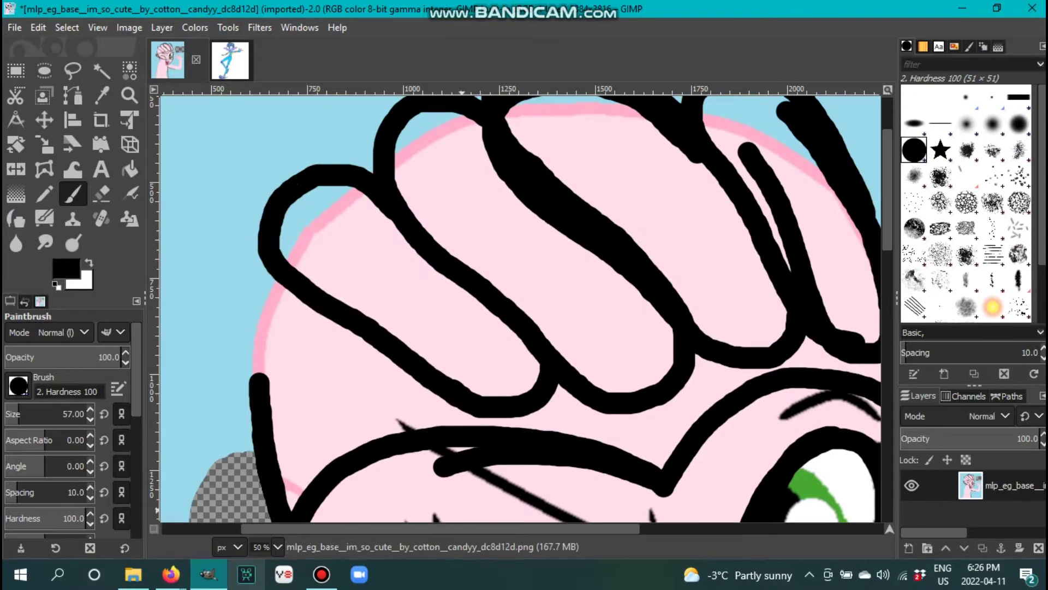
# - Paint a long pointed ear with an inner line on the closed-eye side of the head, following the reference image
pyautogui.scroll(-2, 453, 283)
pyautogui.hscroll(-2, 453, 282)
pyautogui.click(230, 60)
pyautogui.click(168, 60)
pyautogui.scroll(-4, 386, 468)
pyautogui.hscroll(-2, 414, 165)
pyautogui.moveTo(414, 165)
pyautogui.mouseDown()
pyautogui.moveTo(191, 160)
pyautogui.moveTo(247, 254)
pyautogui.moveTo(448, 300)
pyautogui.mouseUp()
pyautogui.click(230, 60)
pyautogui.click(167, 61)
pyautogui.moveTo(405, 193); pyautogui.dragTo(372, 184)
# - Select the peace-sign hand with Free Select and copy it into a new layer
pyautogui.hscroll(15, 374, 183)
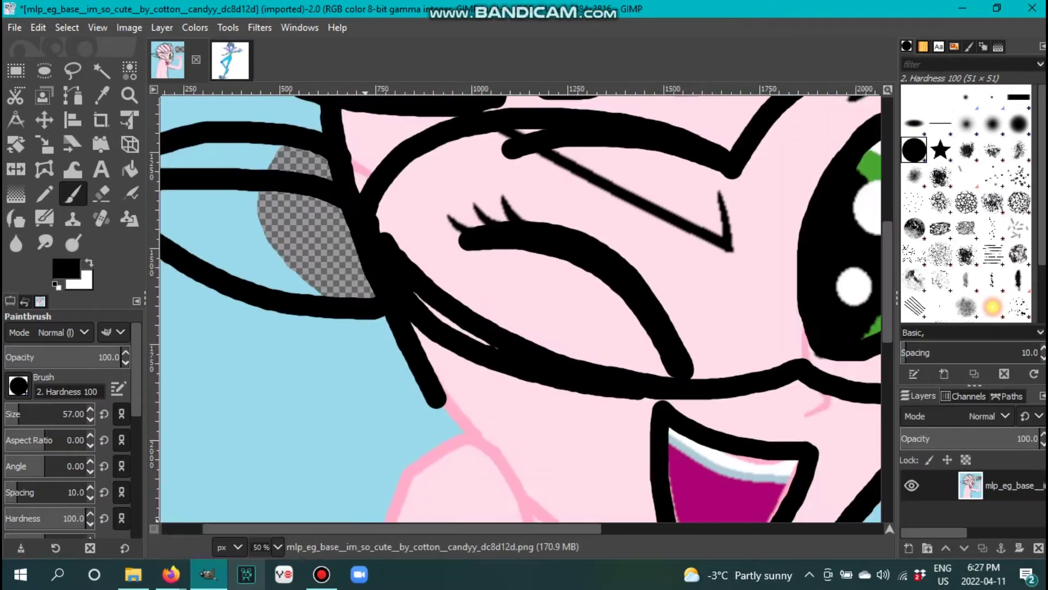
pyautogui.press('f')
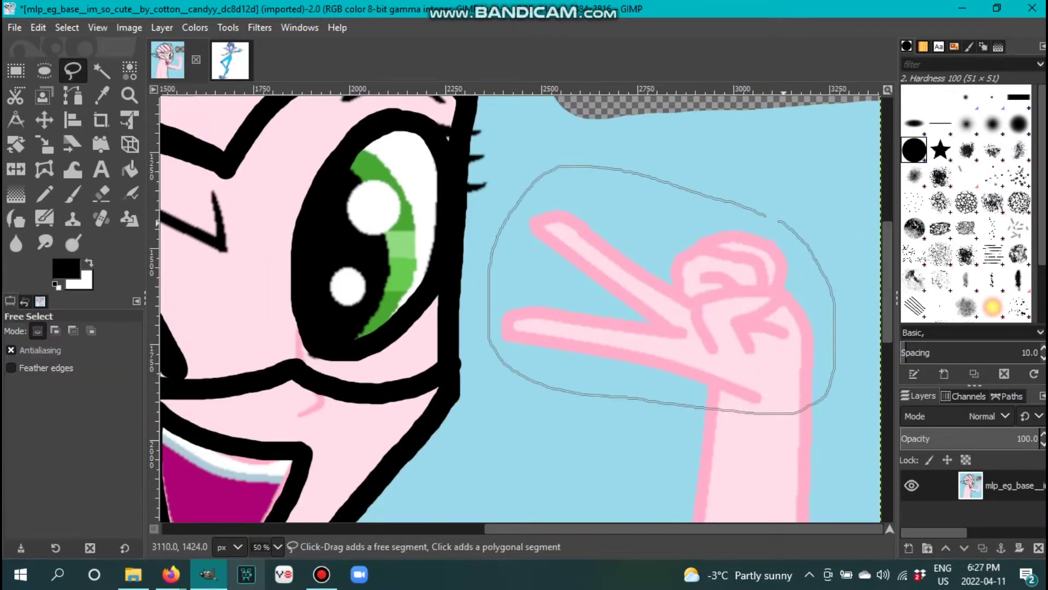
pyautogui.press('Return')
pyautogui.rightClick(662, 281)
pyautogui.click(866, 198)
pyautogui.rightClick(697, 292)
pyautogui.click(786, 327)
pyautogui.press('m')
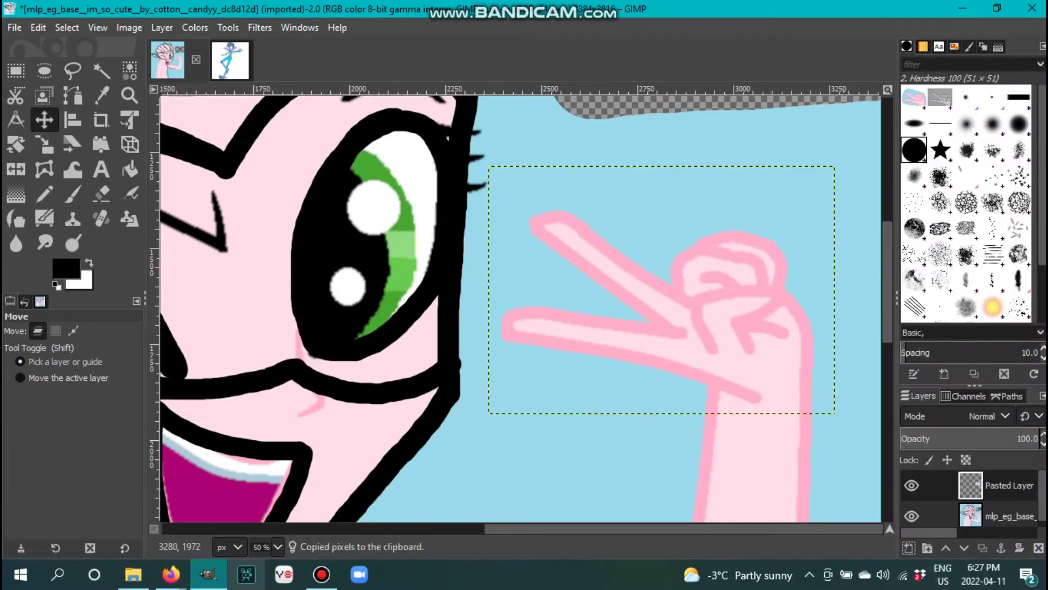
# - Hide the pasted hand layer and paint a pointed black ear beside the open eye on the base layer
pyautogui.click(912, 485)
pyautogui.click(1005, 516)
pyautogui.scroll(3, 519, 308)
pyautogui.press('p')
pyautogui.hscroll(-3, 519, 309)
pyautogui.hscroll(1, 520, 124)
pyautogui.hscroll(-1, 601, 235)
pyautogui.moveTo(600, 234)
pyautogui.mouseDown()
pyautogui.moveTo(697, 236)
pyautogui.moveTo(736, 286)
pyautogui.moveTo(586, 413)
pyautogui.mouseUp()
pyautogui.hscroll(2, 792, 229)
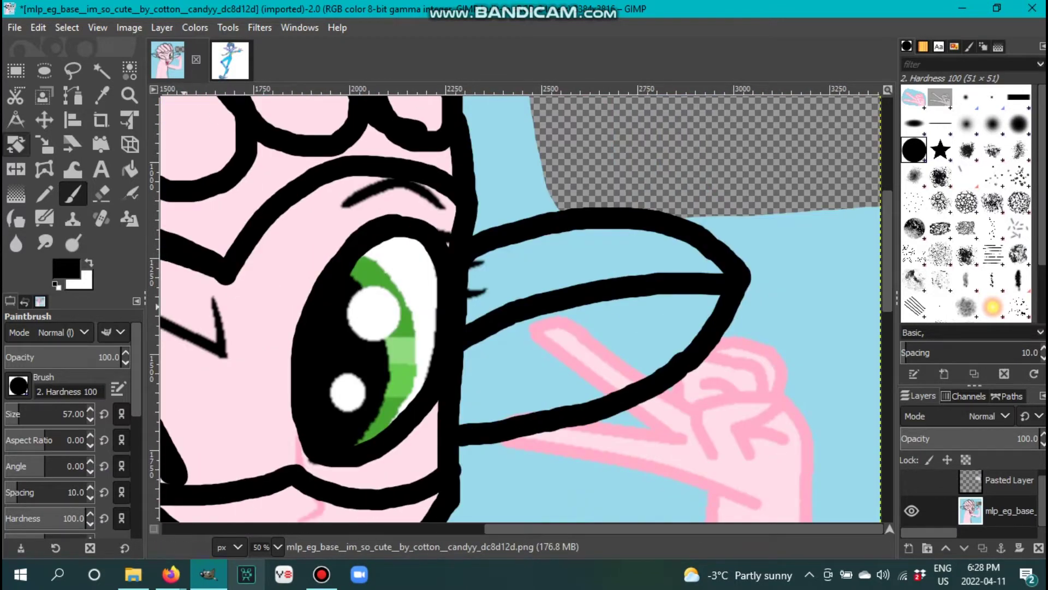
# - Undo the last two ear strokes and repaint the ear's lower edge back to the head
pyautogui.hotkey('ctrl', 'z')
pyautogui.hotkey('ctrl', 'z')
pyautogui.moveTo(686, 269); pyautogui.dragTo(461, 415)
pyautogui.scroll(-4, 463, 317)
pyautogui.scroll(4, 463, 317)
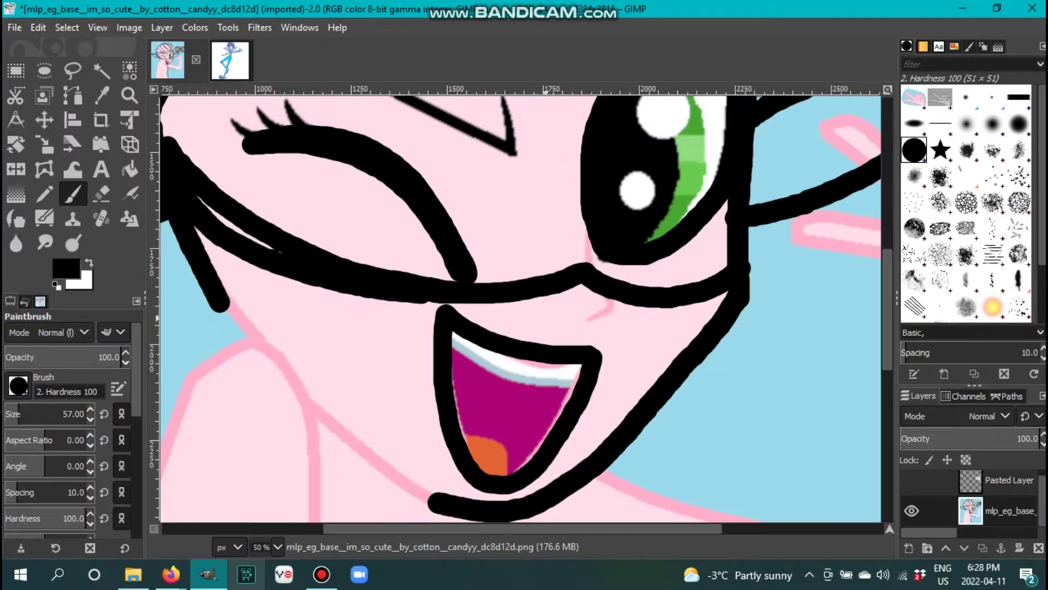
pyautogui.scroll(3, 464, 316)
pyautogui.hscroll(8, 529, 243)
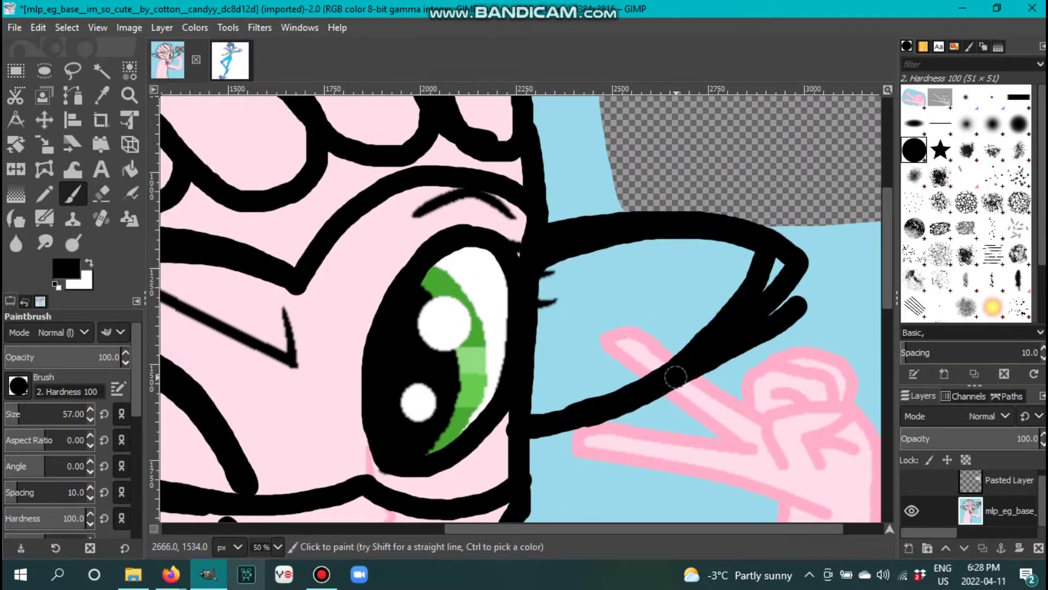
# - Erase a band along the inside of the ear's outline and repaint its inner line
pyautogui.hotkey('shift', 'e')
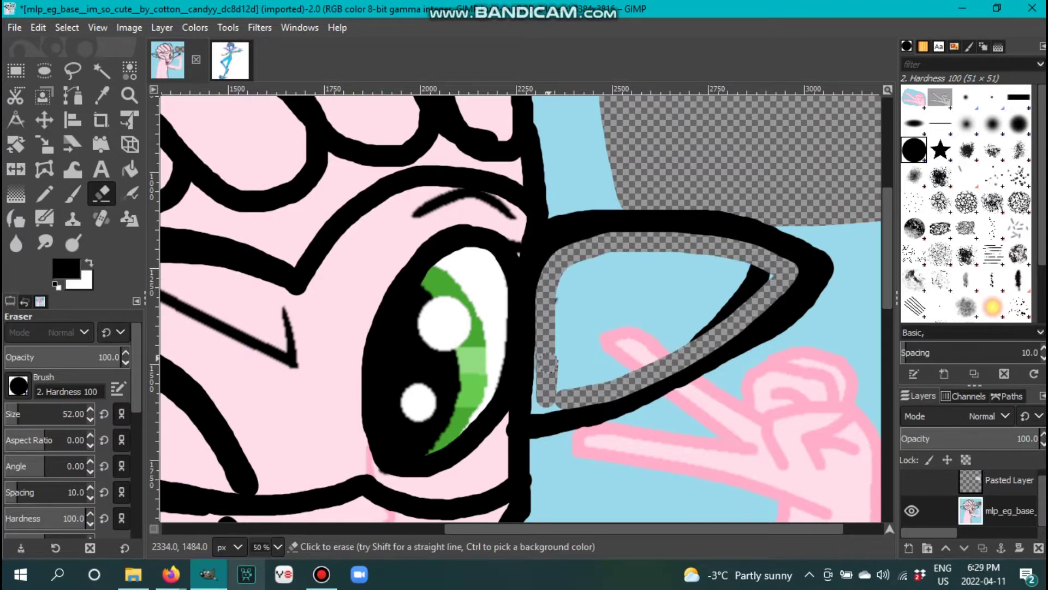
pyautogui.moveTo(664, 271); pyautogui.dragTo(540, 295)
pyautogui.scroll(-3, 378, 189)
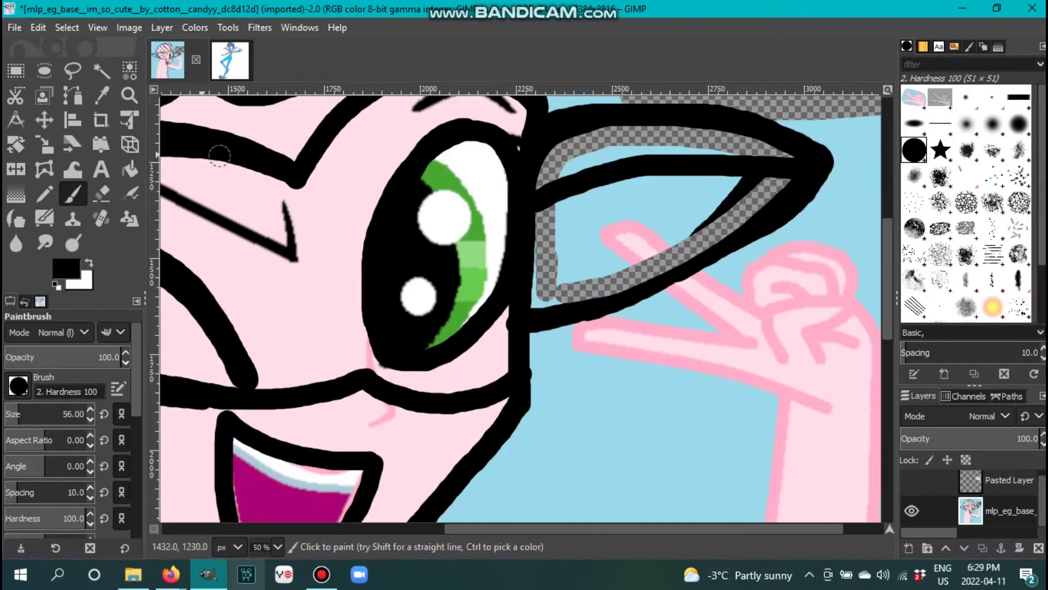
pyautogui.hotkey('ctrl', 'z')
# - Select the blue background around the pasted hand with Fuzzy Select and erase it
pyautogui.press('u')
pyautogui.click(615, 207)
pyautogui.hscroll(3, 673, 265)
pyautogui.hotkey('shift', 'o')
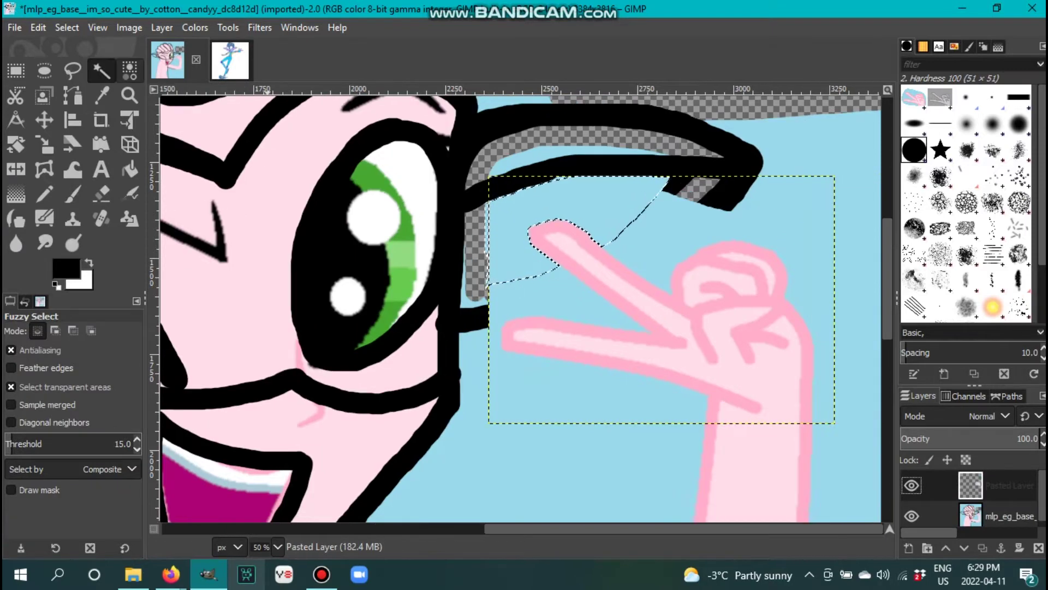
pyautogui.click(745, 367)
pyautogui.hotkey('shift', 'e')
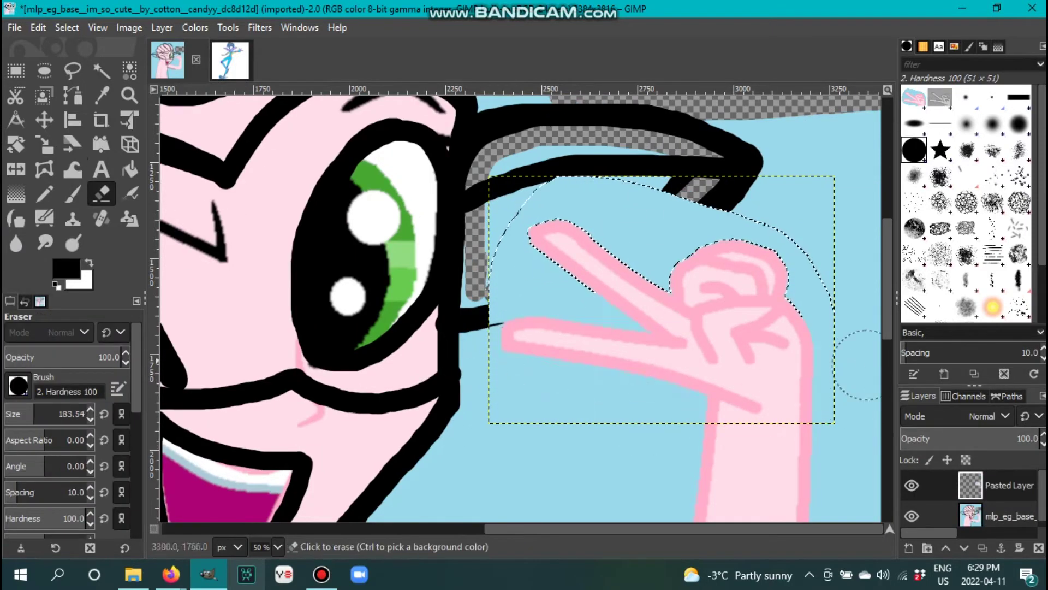
# - Clear the selection and merge the pasted hand layer down onto the base layer
pyautogui.click(66, 27)
pyautogui.rightClick(956, 485)
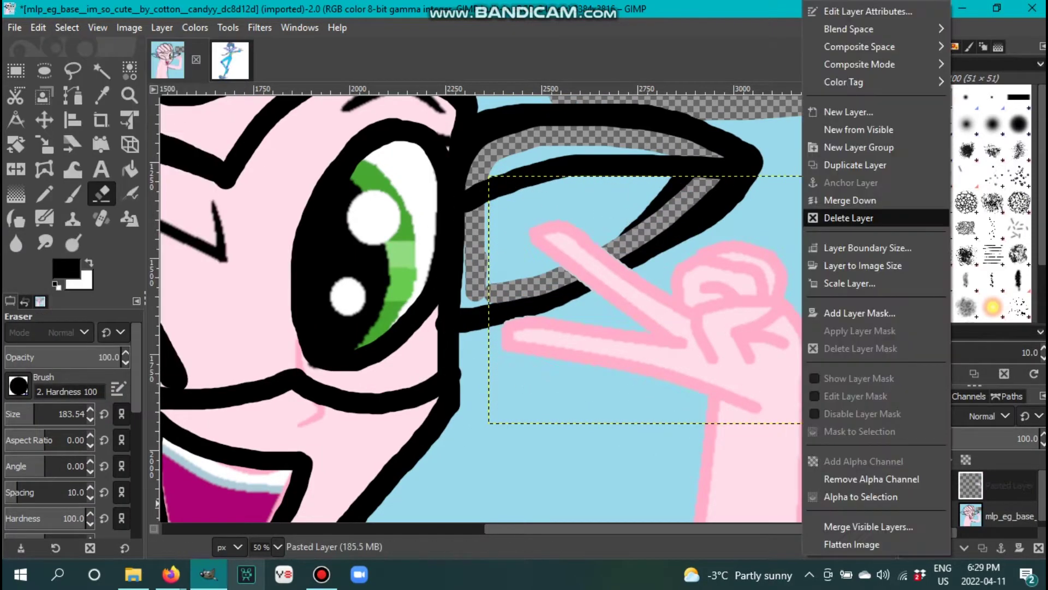
pyautogui.hotkey('alt', 'Tab')
pyautogui.click(207, 574)
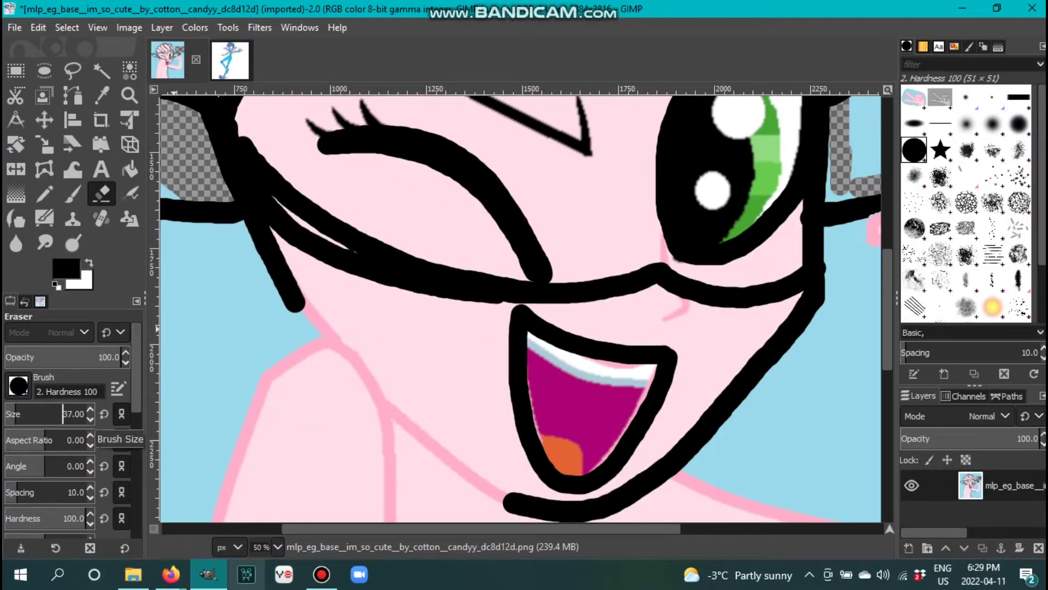
# - Paint the jawline below the closed eye down toward the chin and add black strokes between the ear and hair, using brush size 55
pyautogui.press('p')
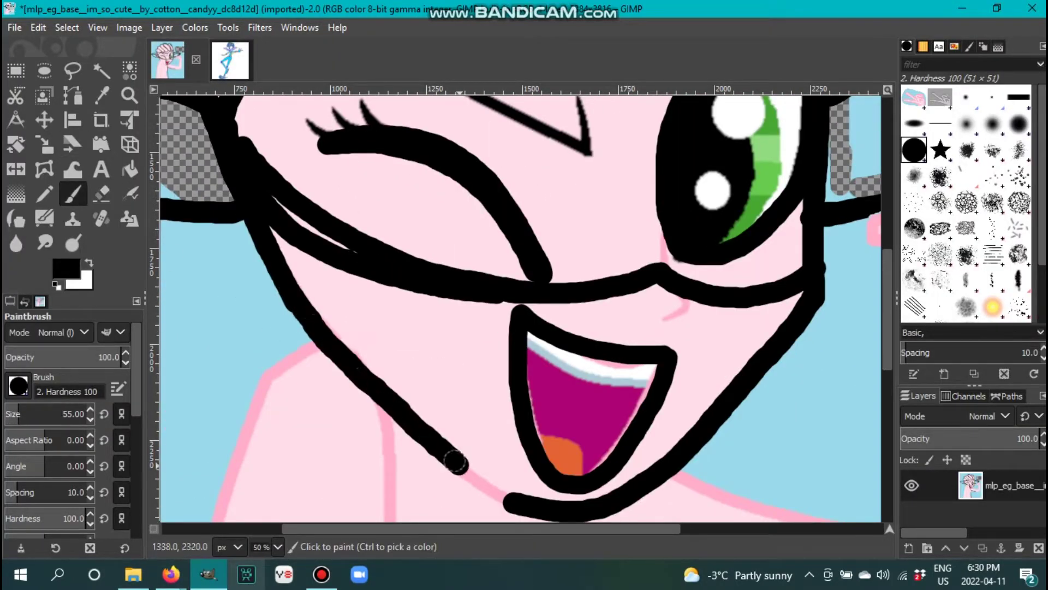
pyautogui.scroll(5, 391, 222)
pyautogui.hscroll(-5, 391, 221)
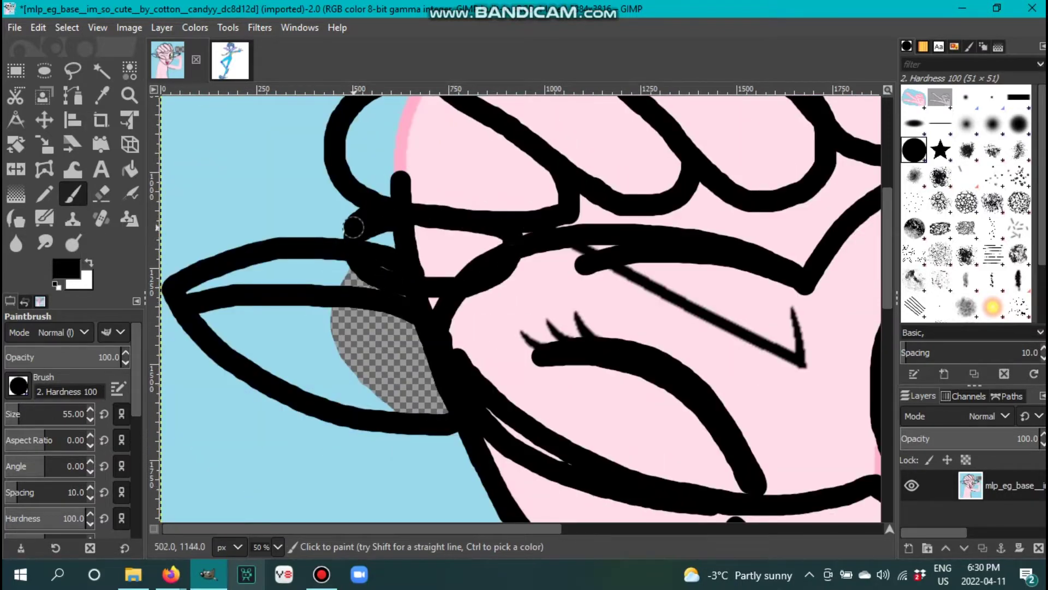
# - Trace the upper arm's top edge from the jaw to the elbow and the forearm's inner edge in black
pyautogui.scroll(-5, 353, 226)
pyautogui.hscroll(5, 444, 364)
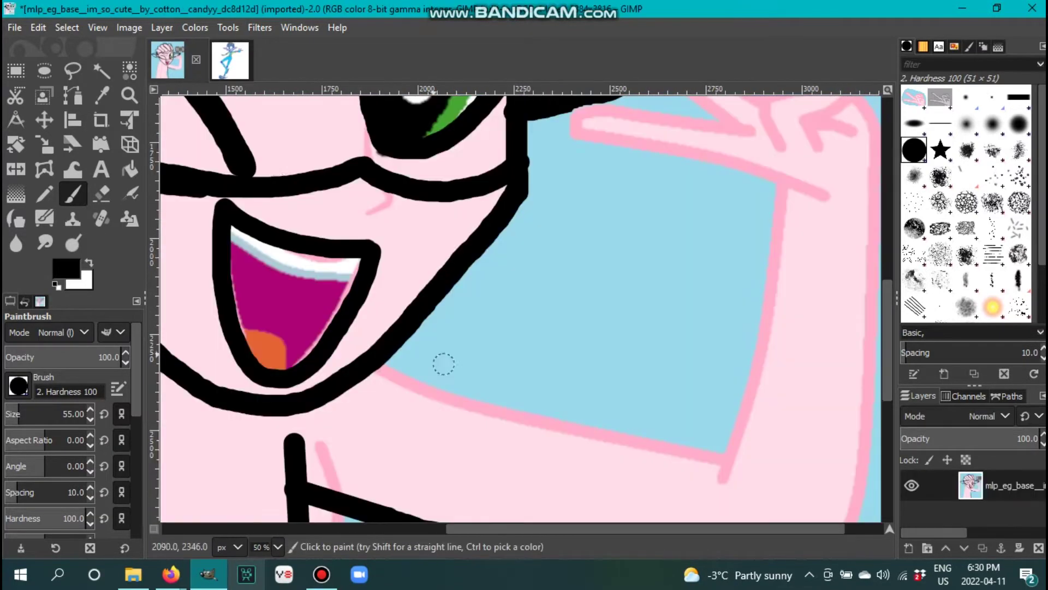
pyautogui.scroll(-3, 375, 263)
pyautogui.moveTo(382, 261); pyautogui.dragTo(727, 358)
pyautogui.scroll(10, 693, 457)
pyautogui.moveTo(710, 295)
pyautogui.mouseDown()
pyautogui.moveTo(677, 521)
pyautogui.moveTo(683, 299)
pyautogui.moveTo(650, 382)
pyautogui.mouseUp()
# - Trace the forearm's outer edge and the arm's underside around the elbow in black
pyautogui.scroll(3, 656, 382)
pyautogui.moveTo(807, 164); pyautogui.dragTo(798, 480)
pyautogui.scroll(-3, 798, 481)
pyautogui.moveTo(546, 470)
pyautogui.mouseDown()
pyautogui.moveTo(637, 476)
pyautogui.moveTo(785, 404)
pyautogui.mouseUp()
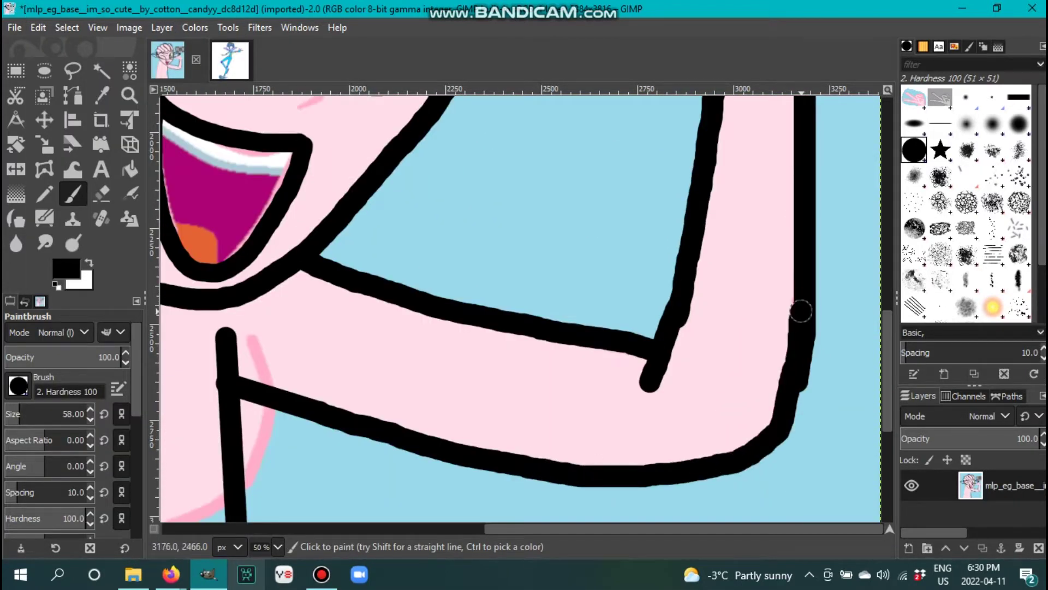
# - Select the leftover pink torso line beneath the arm with Fuzzy Select, erase it and clear the selection
pyautogui.press('u')
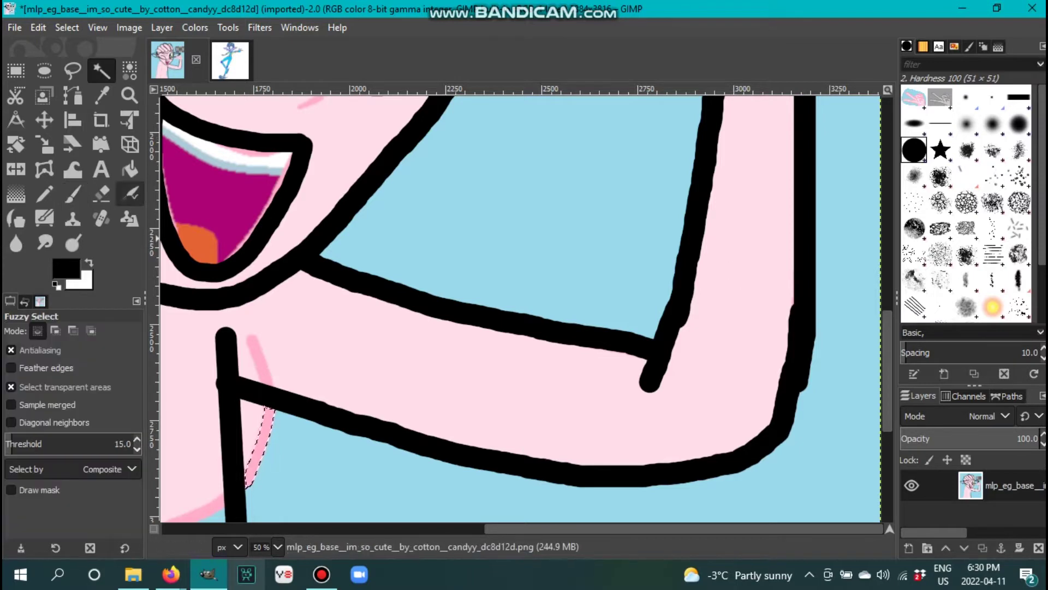
pyautogui.hotkey('shift', 'e')
pyautogui.moveTo(267, 409); pyautogui.dragTo(251, 481)
pyautogui.moveTo(265, 407); pyautogui.dragTo(249, 475)
pyautogui.hotkey('ctrl', 'shift', 'a')
# - Outline the two extended fingers of the hand in black with the brush at size 50
pyautogui.scroll(-3, 521, 308)
pyautogui.scroll(4, 520, 308)
pyautogui.press('p')
pyautogui.scroll(2, 521, 308)
pyautogui.scroll(2, 521, 308)
pyautogui.scroll(3, 546, 355)
pyautogui.moveTo(585, 364)
pyautogui.mouseDown()
pyautogui.moveTo(541, 357)
pyautogui.moveTo(515, 409)
pyautogui.moveTo(705, 399)
pyautogui.mouseUp()
pyautogui.scroll(2, 726, 432)
pyautogui.moveTo(407, 273)
pyautogui.mouseDown()
pyautogui.moveTo(650, 375)
pyautogui.moveTo(729, 428)
pyautogui.mouseUp()
# - Paint a black arc over the folded finger's knuckle, starting at the base of the upper extended finger
pyautogui.hscroll(4, 628, 386)
pyautogui.moveTo(505, 420)
pyautogui.mouseDown()
pyautogui.moveTo(576, 301)
pyautogui.moveTo(657, 390)
pyautogui.mouseUp()
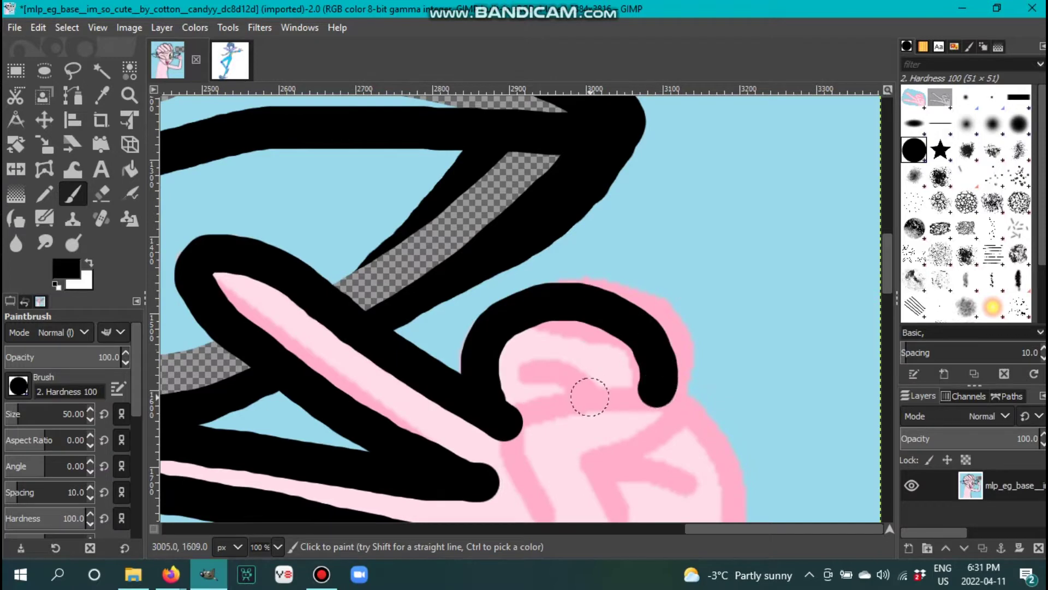
pyautogui.press('u')
pyautogui.click(407, 327)
pyautogui.hotkey('ctrl', 'shift', 'a')
# - Paint a short black crease inside the folded finger
pyautogui.press('p')
pyautogui.scroll(-2, 519, 305)
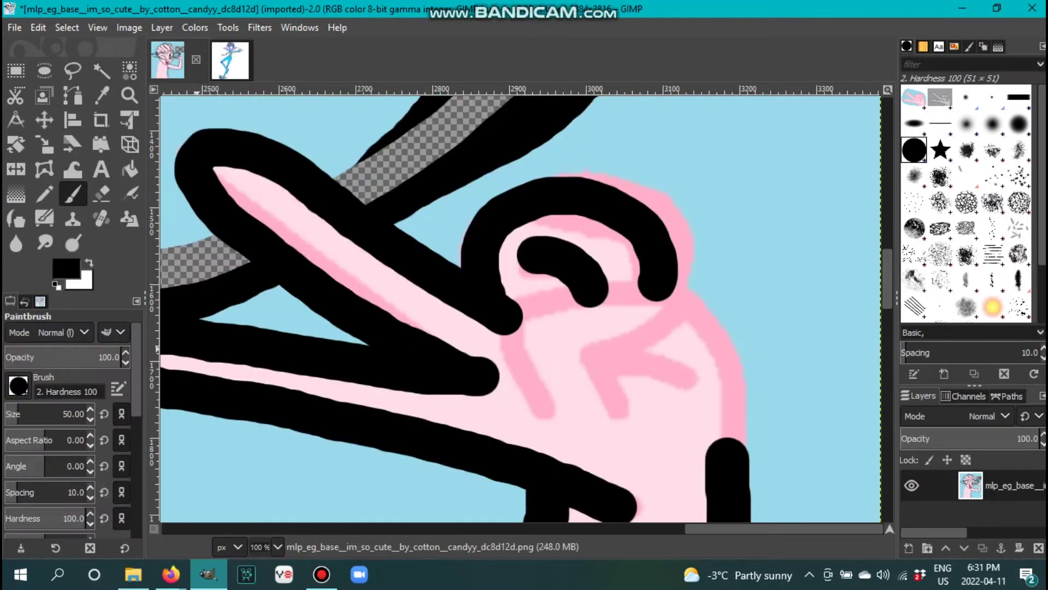
# - Paint the crease lines inside the hand and the outer back-of-hand edge down to the wrist in black at brush size 48
pyautogui.moveTo(551, 416)
pyautogui.mouseDown()
pyautogui.moveTo(524, 372)
pyautogui.moveTo(557, 301)
pyautogui.moveTo(586, 351)
pyautogui.mouseUp()
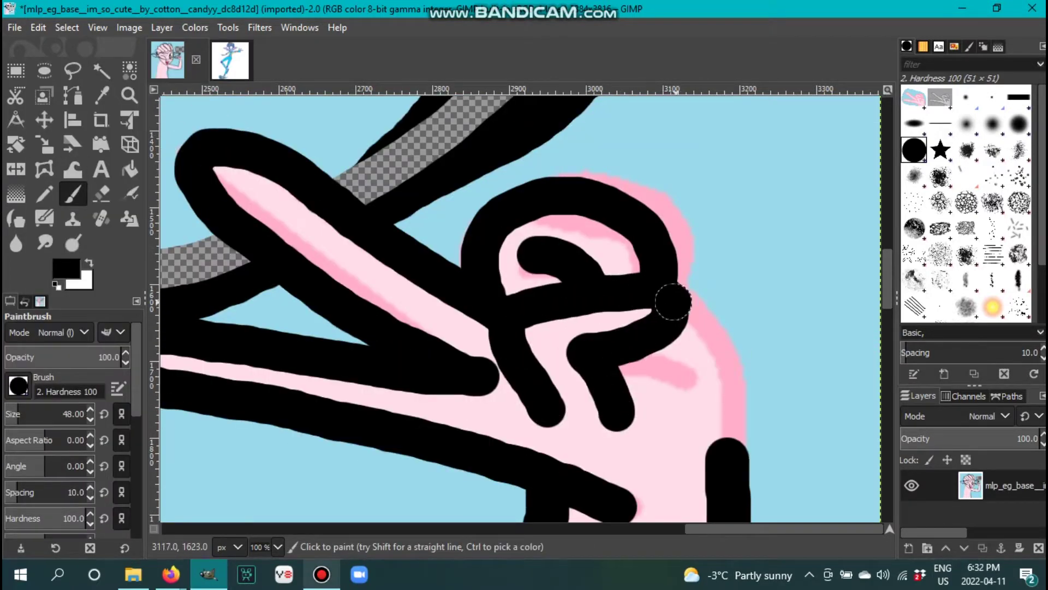
pyautogui.moveTo(674, 302); pyautogui.dragTo(729, 439)
# - Select the leftover pink outside the folded finger's knuckle with Fuzzy Select, delete it and clear the selection
pyautogui.press('u')
pyautogui.click(677, 230)
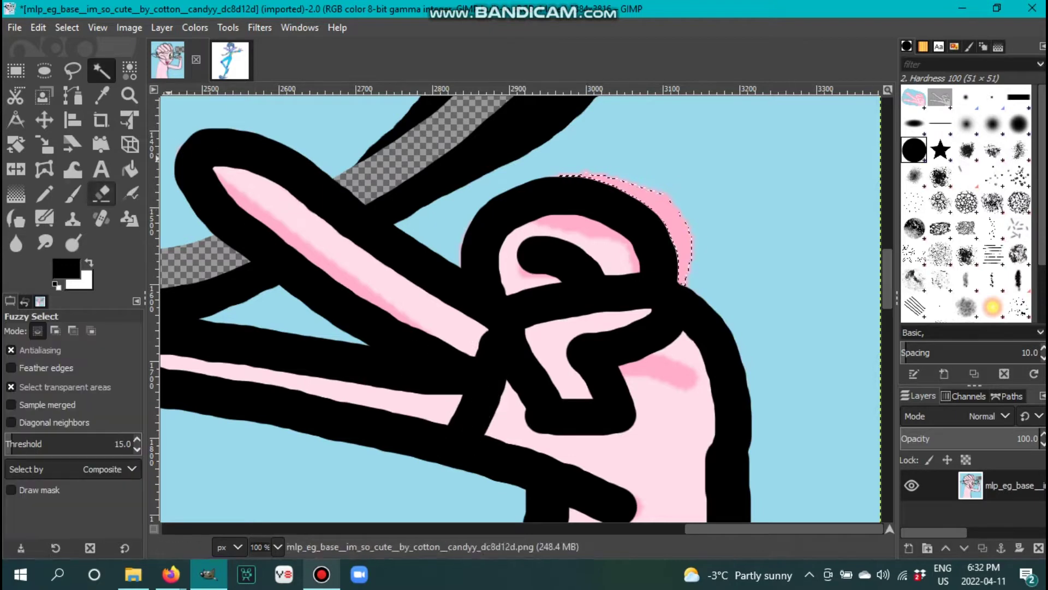
pyautogui.press('Delete')
pyautogui.hotkey('ctrl', 'shift', 'a')
pyautogui.hotkey('shift', 'e')
# - Try a slanted black line across the bent elbow and undo it
pyautogui.press('-')
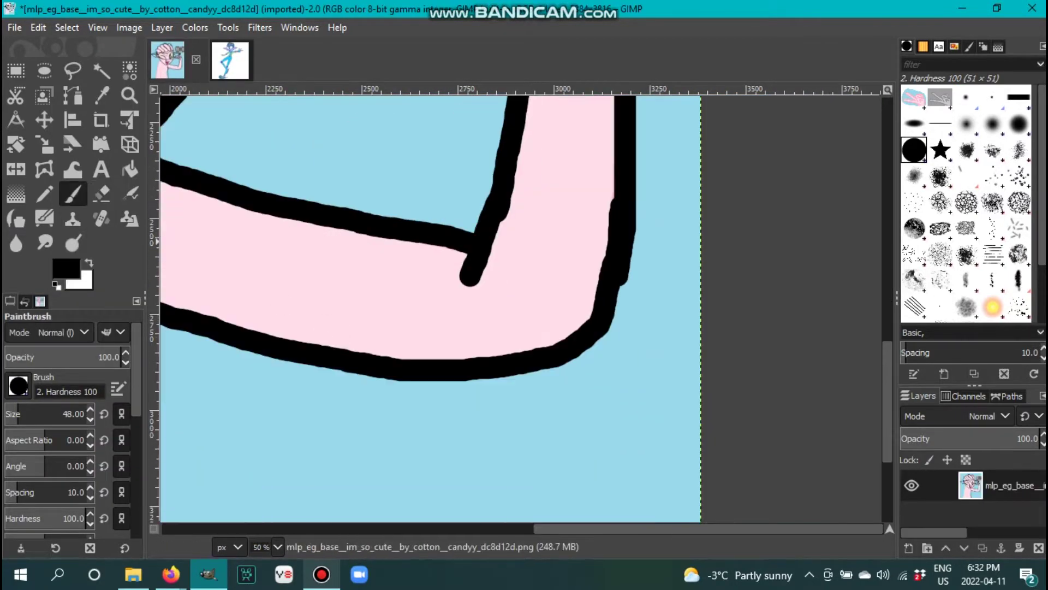
pyautogui.moveTo(470, 256); pyautogui.dragTo(425, 357)
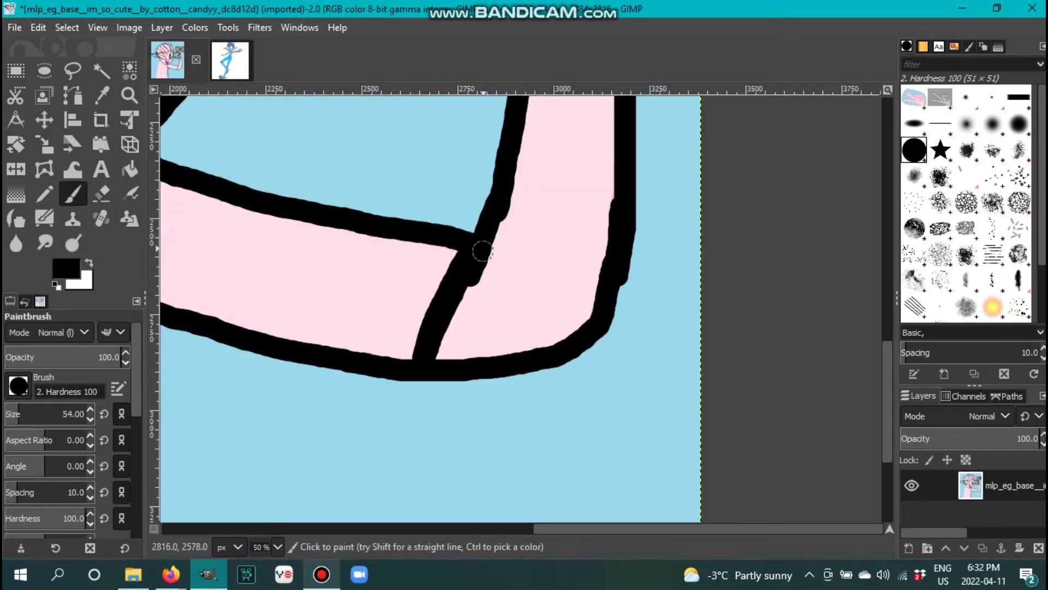
pyautogui.click(37, 27)
pyautogui.click(60, 45)
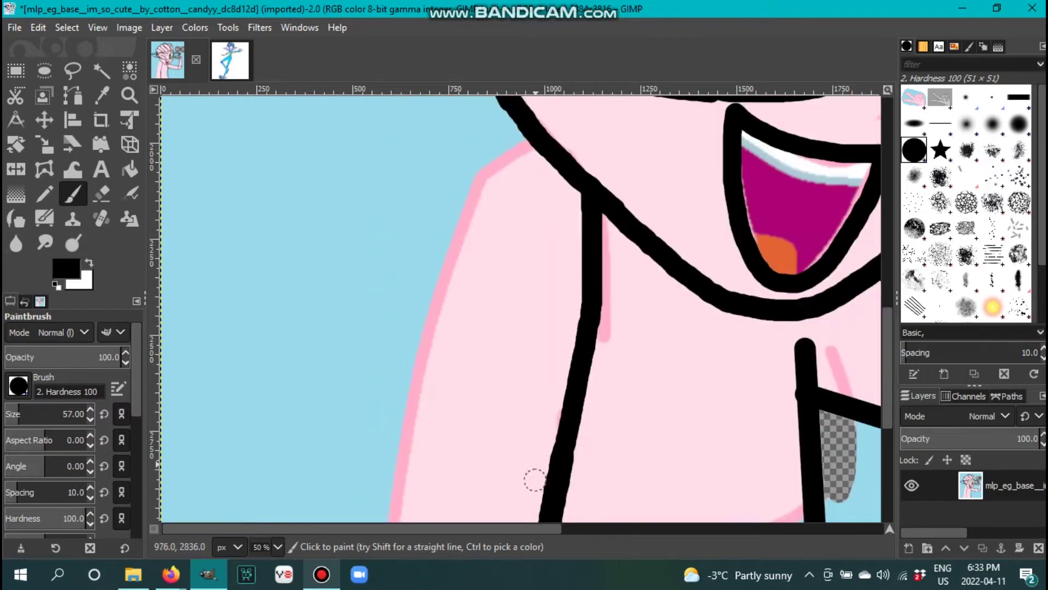
# - Outline the lowered arm's outer edge in black at brush size 57 and draw two curved band lines across the arm
pyautogui.moveTo(440, 257); pyautogui.dragTo(429, 311)
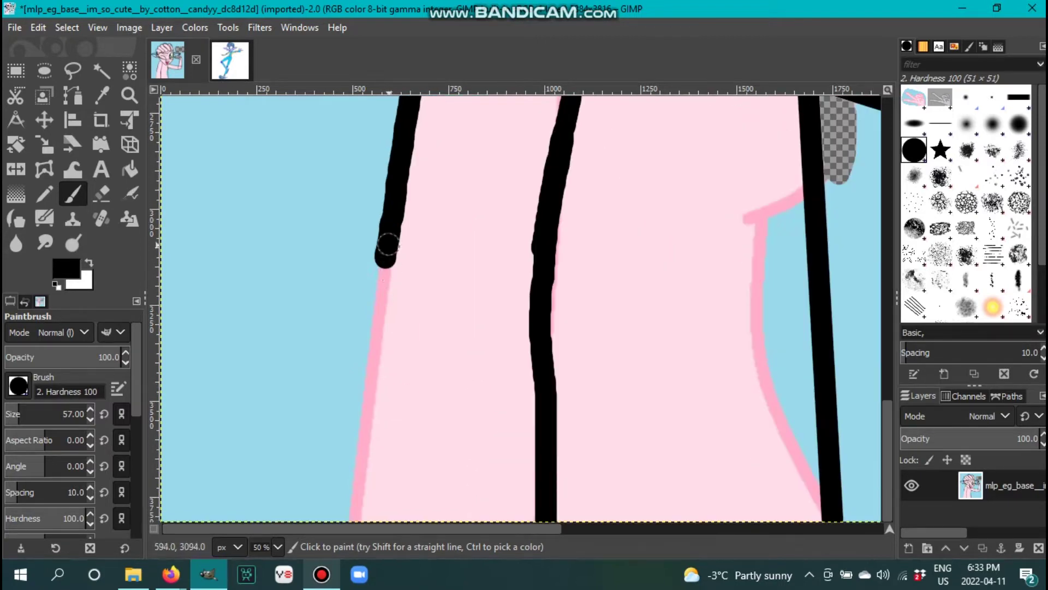
pyautogui.moveTo(386, 257); pyautogui.dragTo(354, 522)
pyautogui.moveTo(548, 369); pyautogui.dragTo(382, 355)
pyautogui.moveTo(537, 250); pyautogui.dragTo(400, 226)
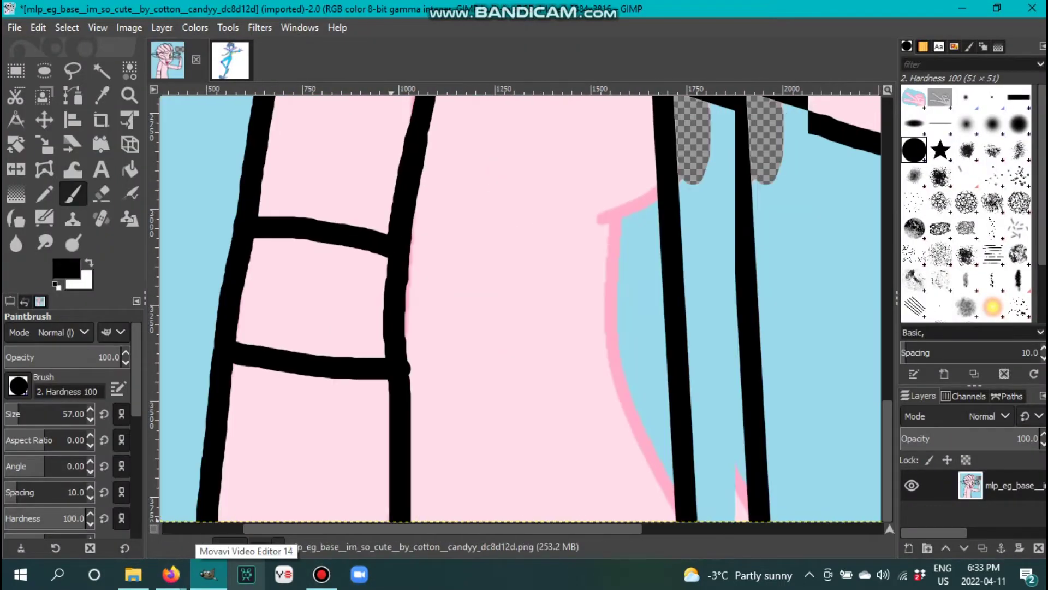
# - Draw a black waistline across the lower torso with short vertical divider lines beneath it
pyautogui.moveTo(672, 476); pyautogui.dragTo(407, 490)
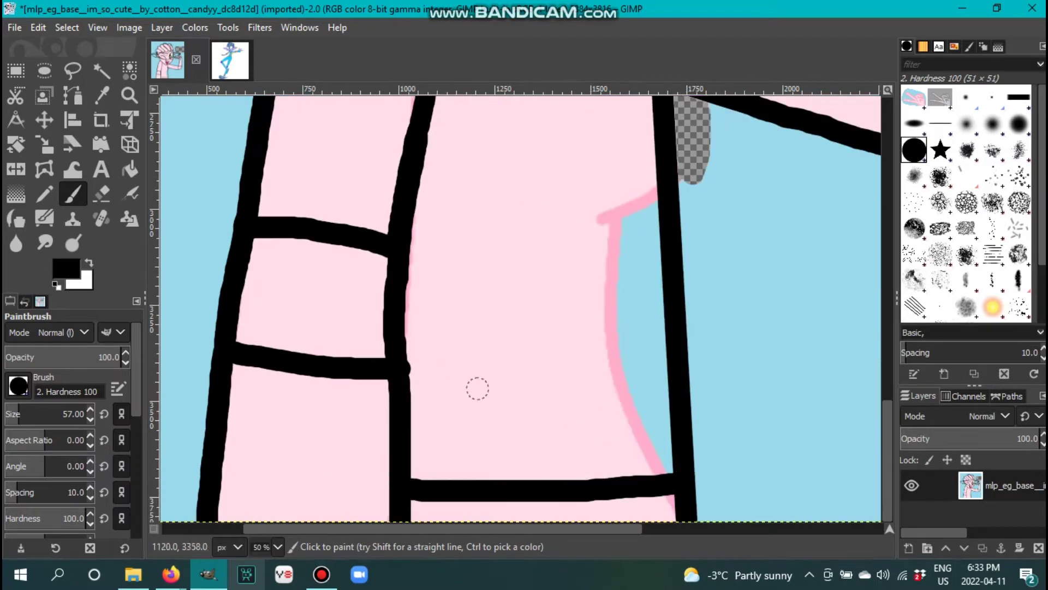
pyautogui.moveTo(585, 491); pyautogui.dragTo(582, 520)
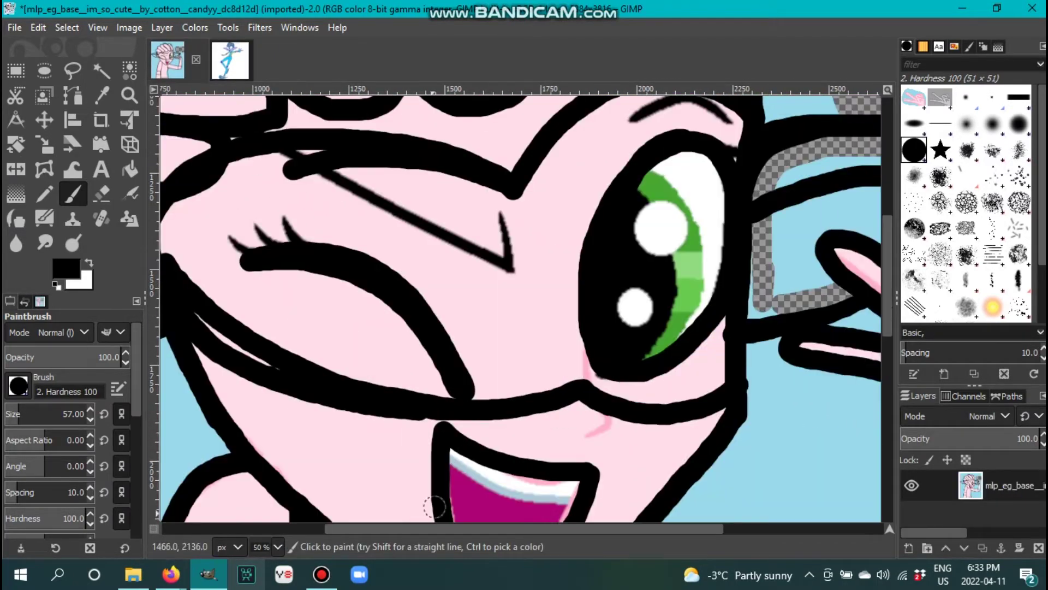
# - Paint spiky black cheek-fur tufts along both sides of the jaw
pyautogui.moveTo(442, 339); pyautogui.dragTo(370, 334)
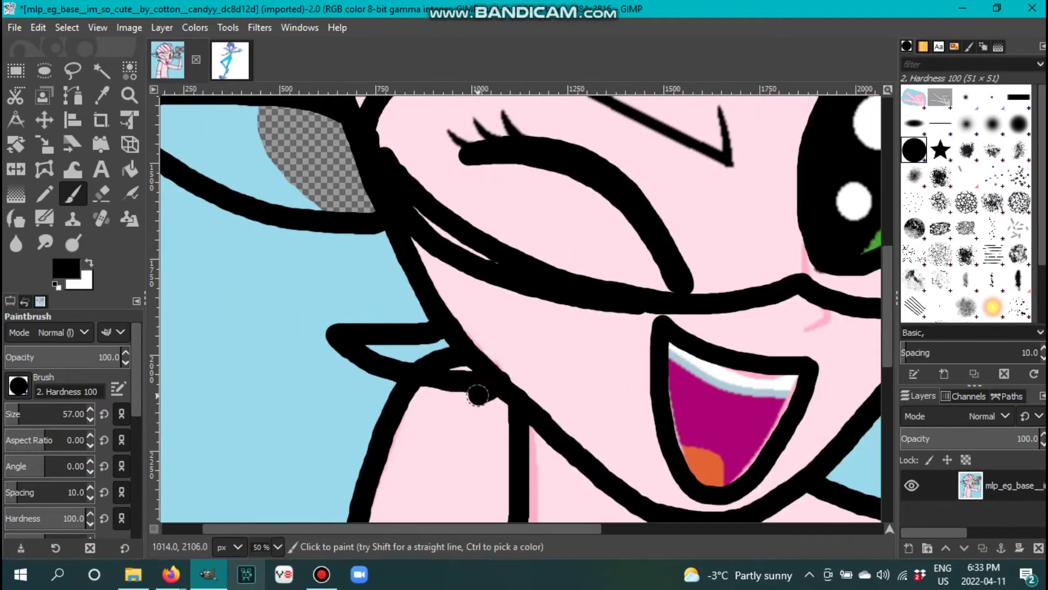
pyautogui.scroll(-3, 557, 418)
pyautogui.hscroll(6, 568, 361)
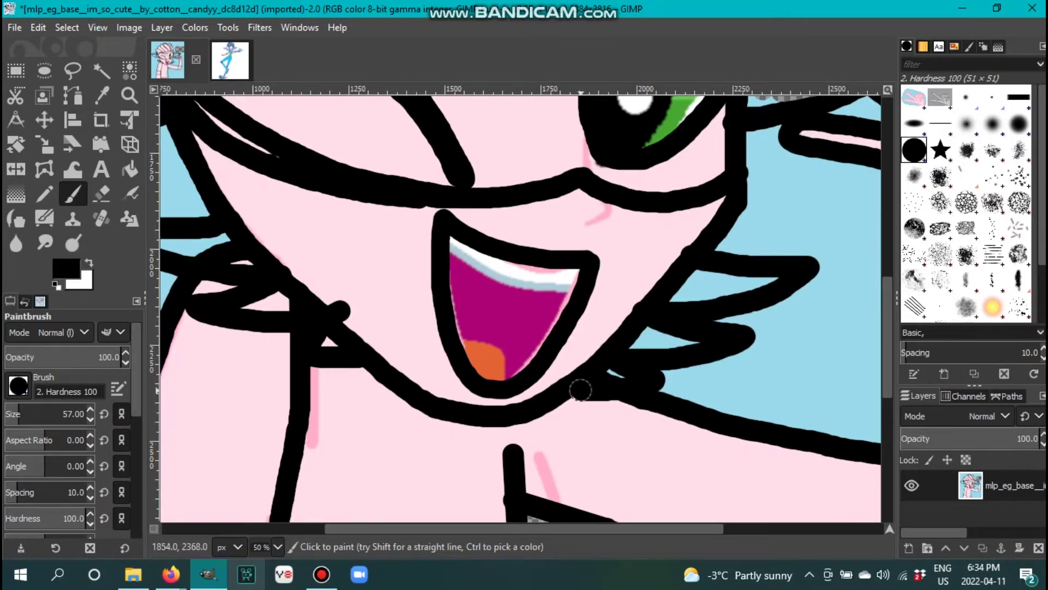
# - Paint the suit's black seam lines from the armpit down the torso, along the raised arm, across the elbow and up the forearm
pyautogui.scroll(-9, 589, 390)
pyautogui.moveTo(513, 135); pyautogui.dragTo(472, 353)
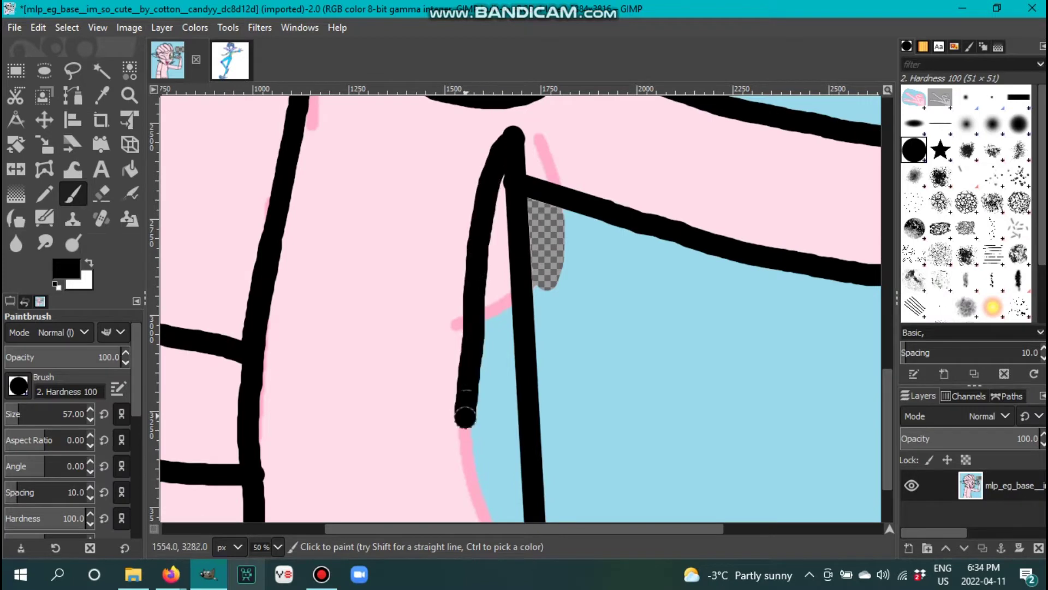
pyautogui.scroll(8, 472, 354)
pyautogui.hscroll(4, 546, 393)
pyautogui.scroll(2, 656, 437)
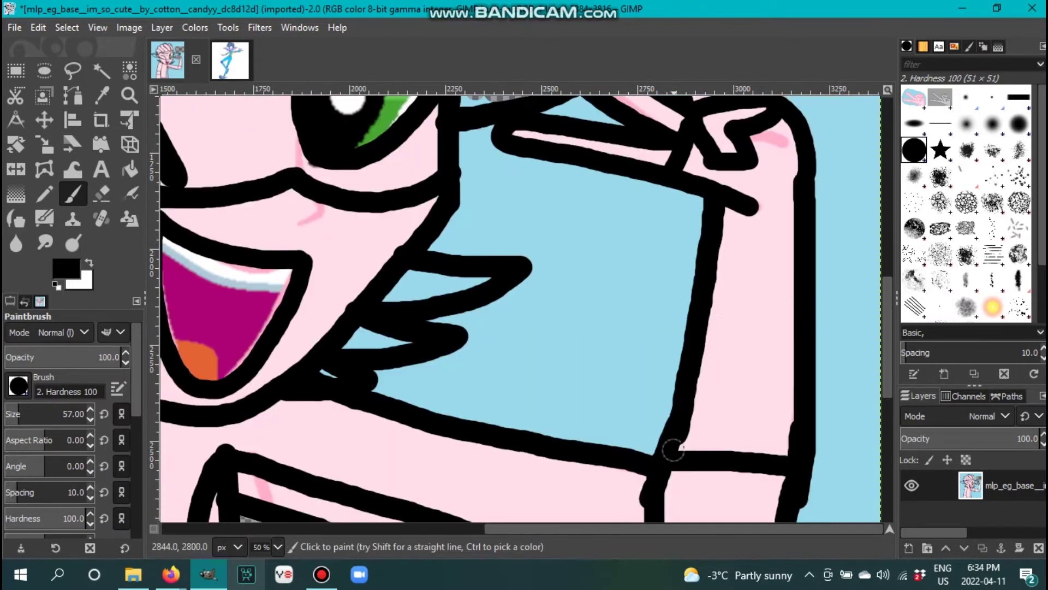
pyautogui.hotkey('alt', '2')
pyautogui.hotkey('alt', '1')
pyautogui.moveTo(749, 205); pyautogui.dragTo(753, 441)
# - Outline a zigzag stripe through the topmost hair lock with connected straight black brush lines at size 54
pyautogui.scroll(-2, 752, 441)
pyautogui.scroll(-2, 752, 441)
pyautogui.scroll(2, 491, 383)
pyautogui.scroll(10, 507, 450)
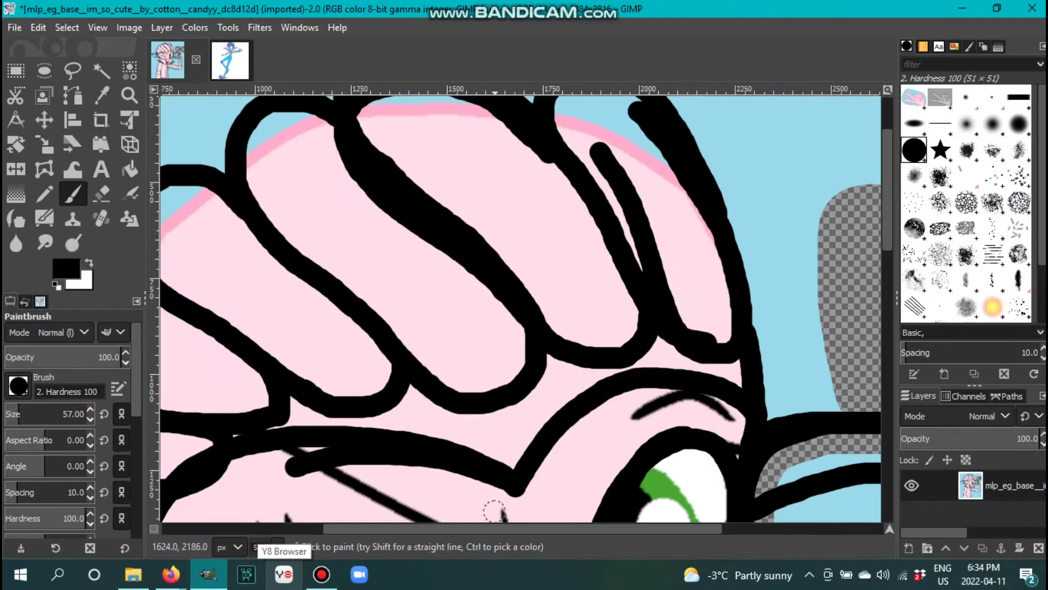
pyautogui.scroll(-3, 507, 449)
pyautogui.hscroll(-2, 507, 450)
pyautogui.scroll(-2, 601, 382)
pyautogui.scroll(1, 701, 334)
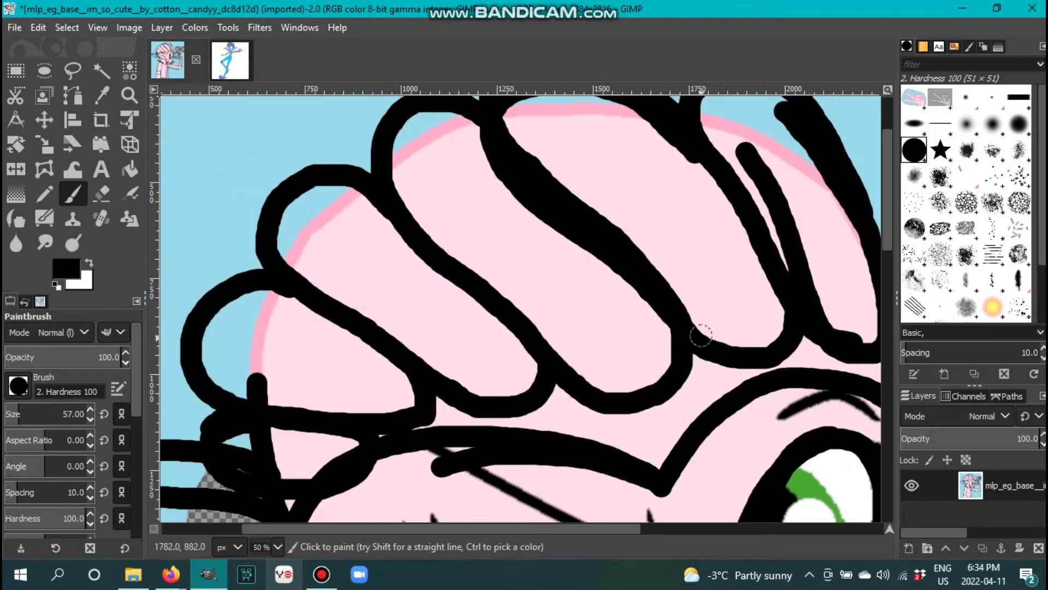
pyautogui.hscroll(3, 403, 335)
pyautogui.scroll(2, 398, 222)
pyautogui.click(370, 185)
pyautogui.keyDown('shift'); pyautogui.click(455, 288); pyautogui.keyUp('shift')
pyautogui.keyDown('shift'); pyautogui.click(546, 327); pyautogui.keyUp('shift')
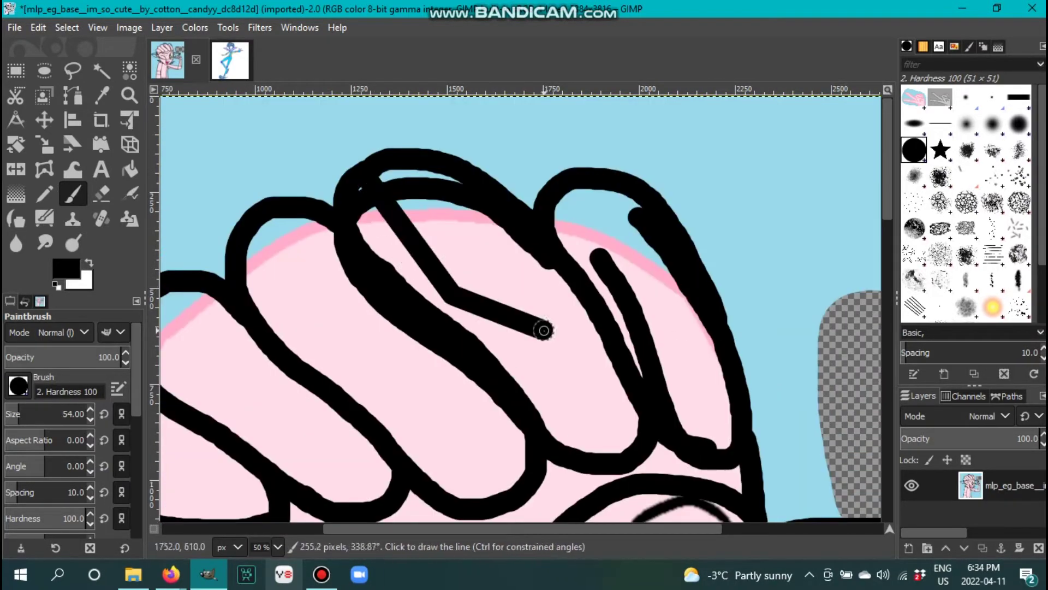
pyautogui.keyDown('shift'); pyautogui.click(583, 463); pyautogui.keyUp('shift')
pyautogui.keyDown('shift'); pyautogui.click(594, 351); pyautogui.keyUp('shift')
pyautogui.keyDown('shift'); pyautogui.click(567, 276); pyautogui.keyUp('shift')
# - Outline a second zigzag stripe through the rear hair lock with straight black lines at brush size 53
pyautogui.scroll(-3, 562, 327)
pyautogui.scroll(3, 557, 374)
pyautogui.hscroll(-2, 556, 375)
pyautogui.scroll(-3, 562, 382)
pyautogui.hscroll(-1, 565, 408)
pyautogui.press('[')
pyautogui.press('[')
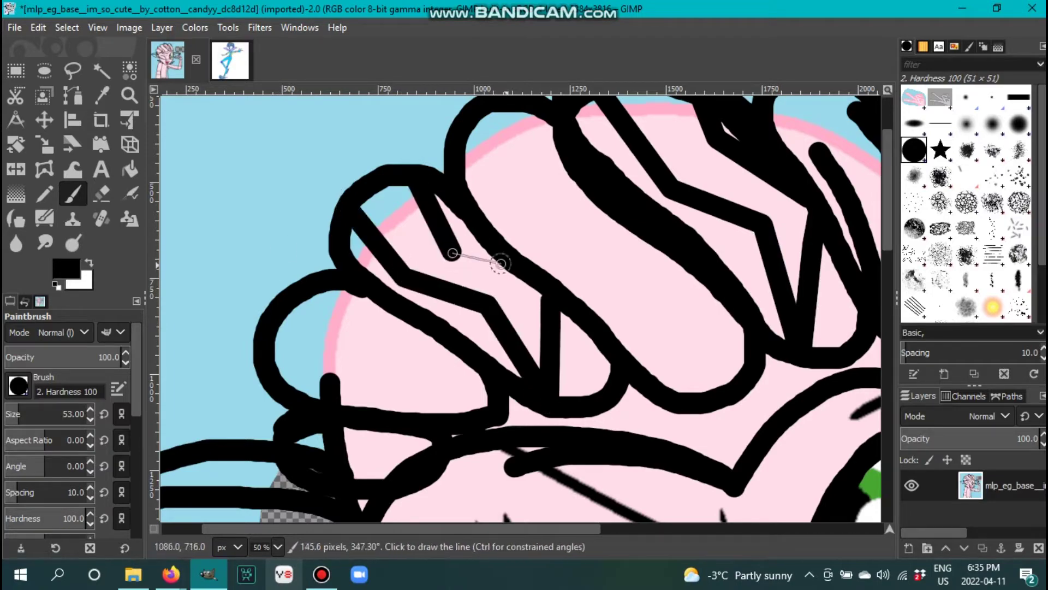
# - Sample the lavender skin colour from the reference image and fill the lower face, forehead, outer ear and fingers
pyautogui.hotkey('shift', 'ctrl', 'j')
pyautogui.scroll(3, 508, 295)
pyautogui.click(230, 60)
pyautogui.press('o')
pyautogui.click(371, 404)
pyautogui.click(168, 60)
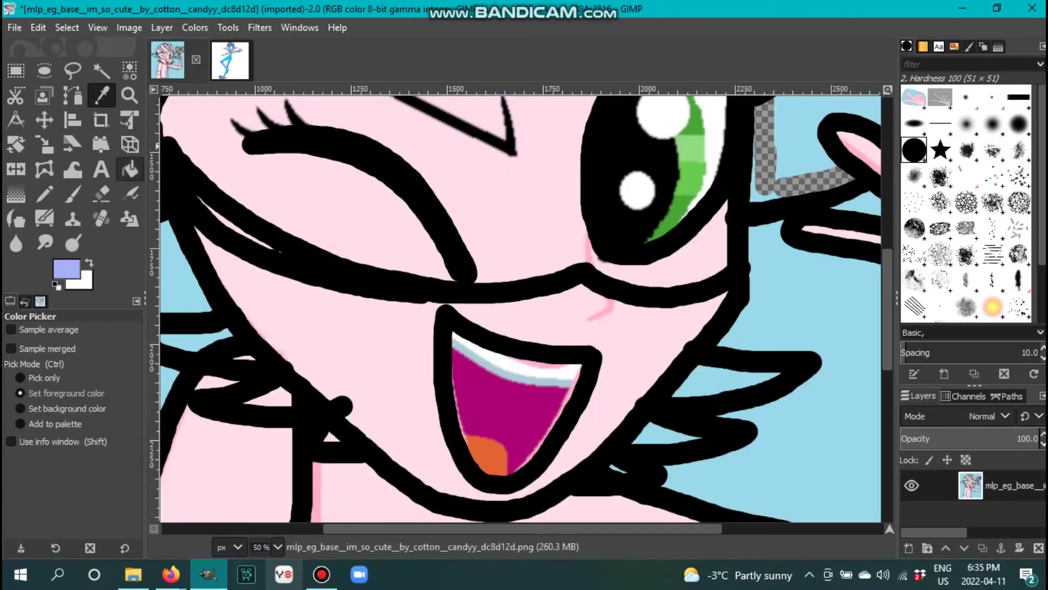
pyautogui.hotkey('shift', 'b')
pyautogui.click(612, 309)
pyautogui.scroll(5, 518, 306)
pyautogui.hscroll(-5, 518, 306)
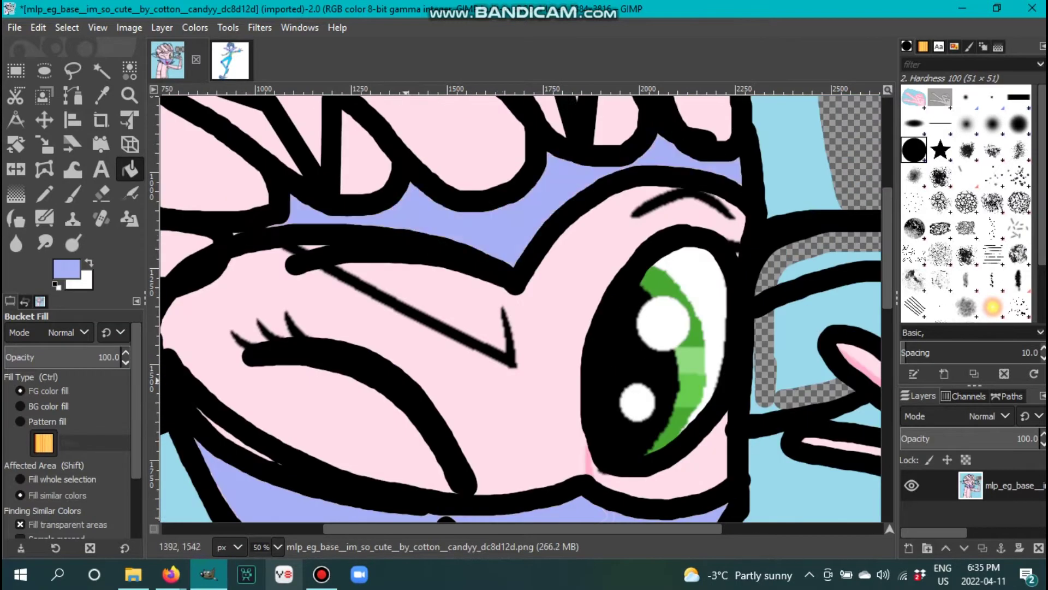
pyautogui.hscroll(5, 519, 305)
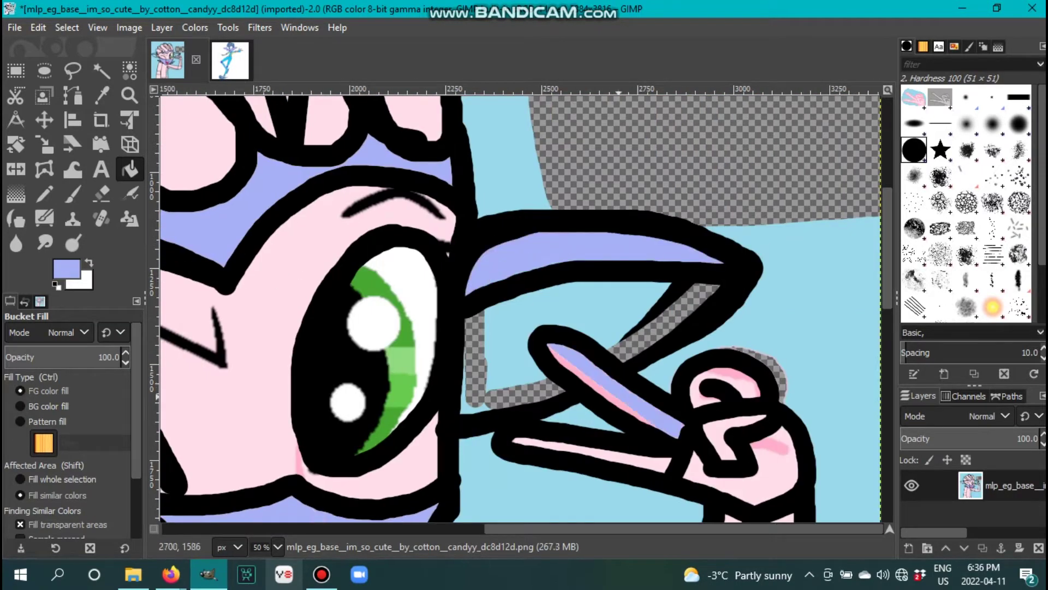
# - Sample the hair blue from the reference image and fill the rearmost hair lock and the small lock beneath it
pyautogui.hscroll(-5, 519, 306)
pyautogui.scroll(-5, 519, 306)
pyautogui.hotkey('alt', '2')
pyautogui.press('o')
pyautogui.hotkey('alt', '1')
pyautogui.hotkey('shift', 'b')
pyautogui.click(459, 365)
pyautogui.click(381, 356)
pyautogui.click(481, 262)
pyautogui.click(372, 256)
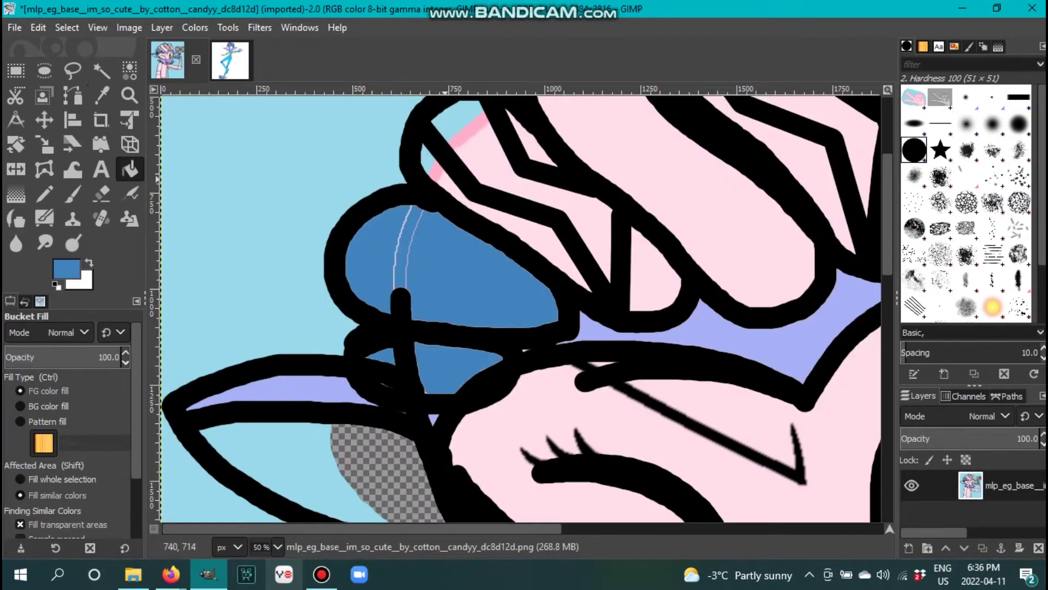
# - Fill the remaining hair locks around the zigzag stripes with the same blue
pyautogui.scroll(2, 518, 305)
pyautogui.hscroll(3, 519, 305)
pyautogui.scroll(-2, 518, 306)
pyautogui.scroll(2, 519, 305)
pyautogui.scroll(-5, 519, 305)
# - Sample the mask blue from the reference image and fill the mask area around both eyes
pyautogui.hotkey('alt', '2')
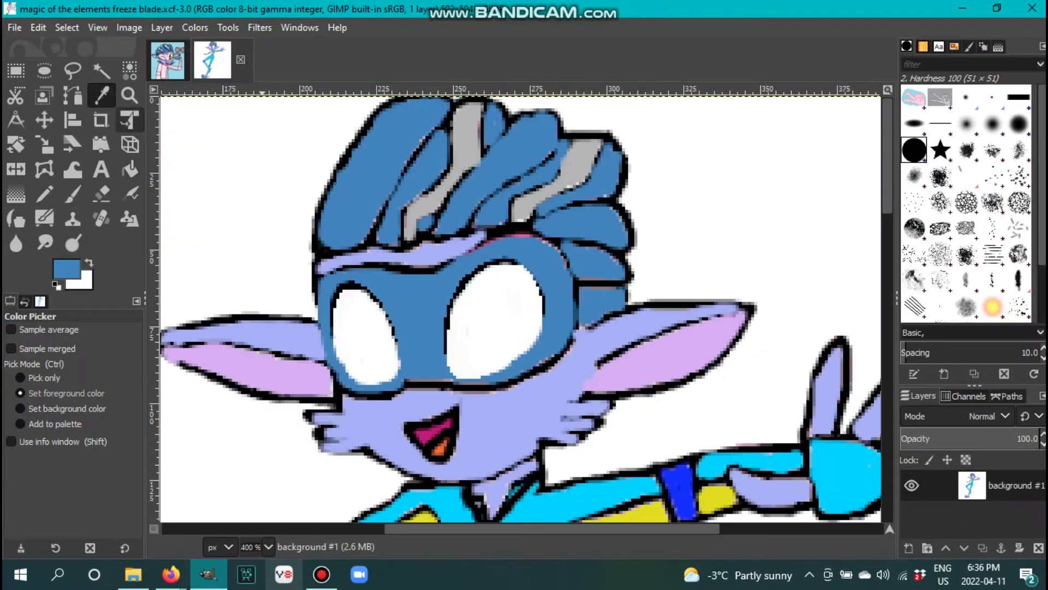
pyautogui.press('o')
pyautogui.hotkey('alt', '1')
pyautogui.hotkey('shift', 'b')
pyautogui.click(327, 300)
pyautogui.click(521, 366)
pyautogui.click(514, 349)
pyautogui.scroll(3, 519, 305)
pyautogui.hscroll(3, 519, 306)
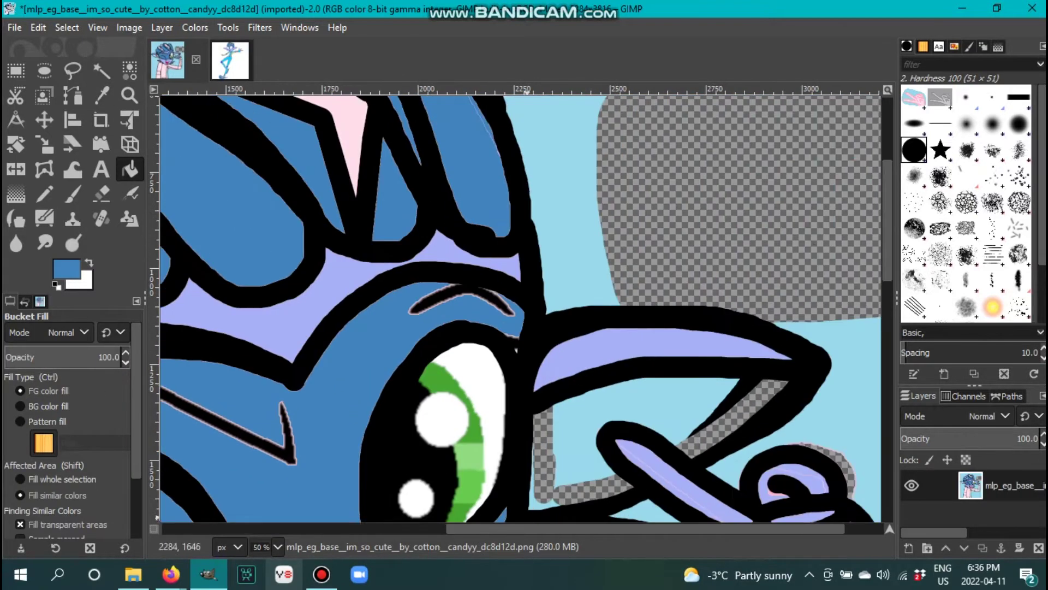
# - Sample the light purple inner-ear colour from the reference image and fill the inside of both ears
pyautogui.hotkey('alt', '2')
pyautogui.press('o')
pyautogui.click(597, 328)
pyautogui.hotkey('alt', '1')
pyautogui.hotkey('shift', 'b')
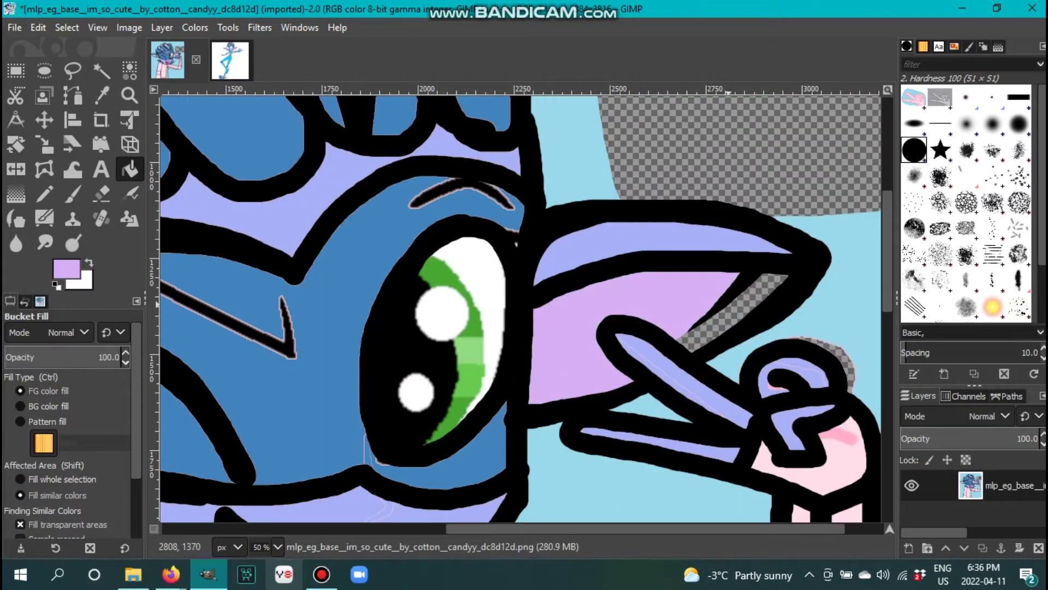
pyautogui.scroll(-5, 519, 306)
pyautogui.hscroll(-8, 518, 306)
pyautogui.scroll(3, 519, 305)
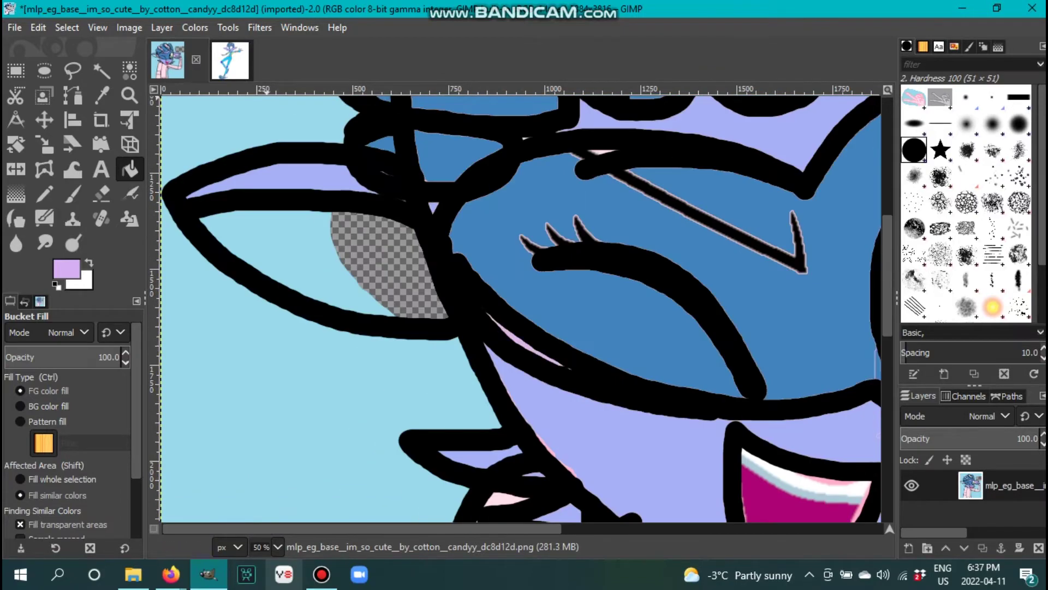
pyautogui.click(263, 258)
# - Sample the mask blue and fill the thin sliver along the mask's lower edge below the winking eye
pyautogui.press('o')
pyautogui.click(522, 337)
pyautogui.hotkey('shift', 'b')
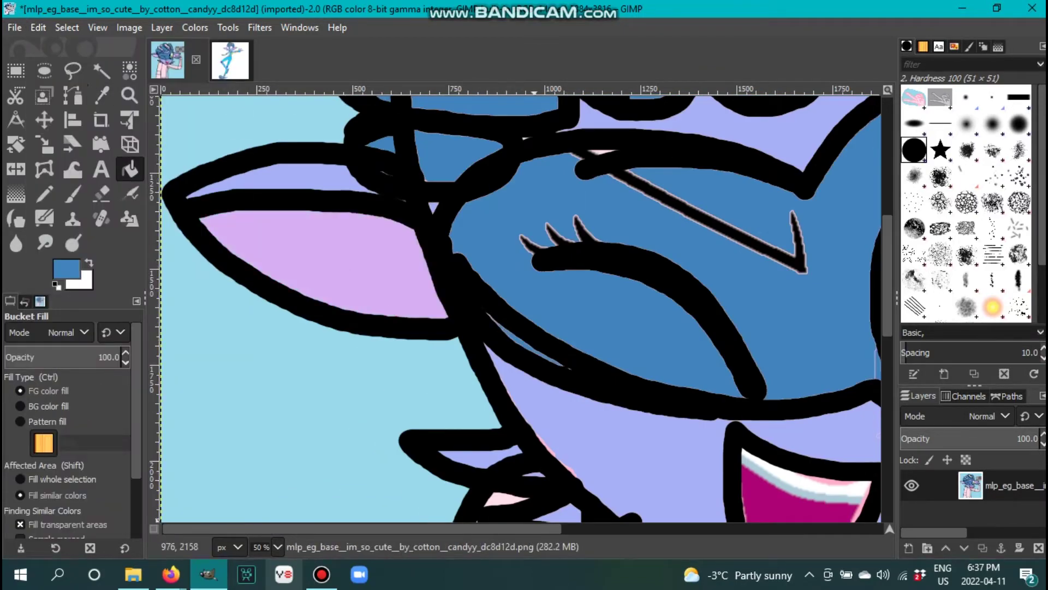
# - Sample the cyan suit colour from the reference image and fill the torso, lowered arm and raised upper arm
pyautogui.scroll(-5, 519, 306)
pyautogui.hotkey('alt', '2')
pyautogui.press('o')
pyautogui.click(328, 382)
pyautogui.hotkey('alt', '1')
pyautogui.hotkey('shift', 'b')
pyautogui.click(306, 453)
pyautogui.scroll(-5, 518, 306)
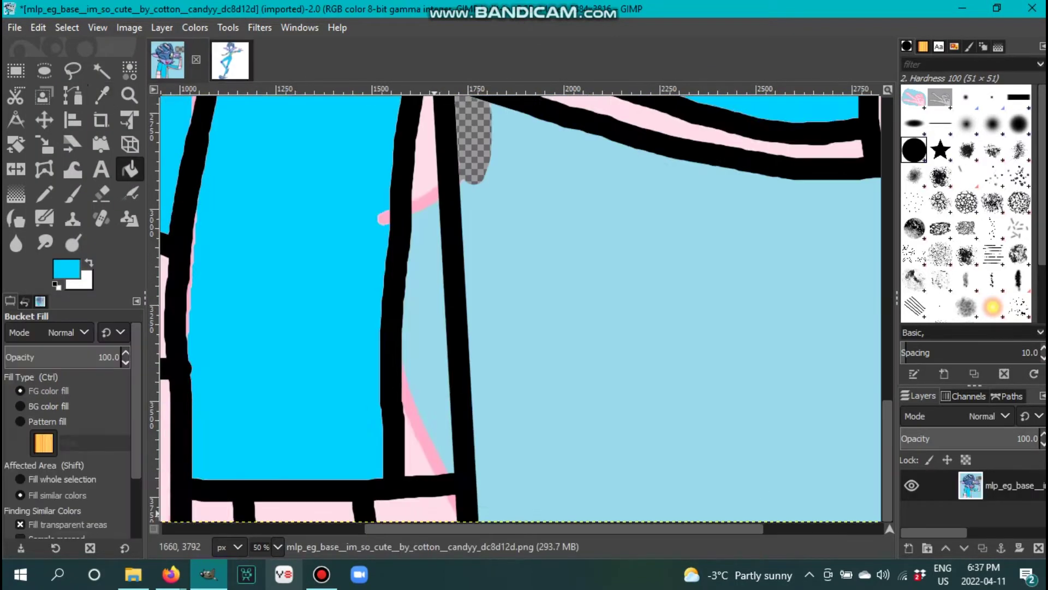
# - Sample the lavender skin colour and fill the small gaps at the collar and below the cheek fur
pyautogui.scroll(5, 519, 306)
pyautogui.hscroll(-3, 519, 305)
pyautogui.hscroll(2, 519, 305)
pyautogui.press('o')
pyautogui.click(327, 234)
pyautogui.hotkey('shift', 'b')
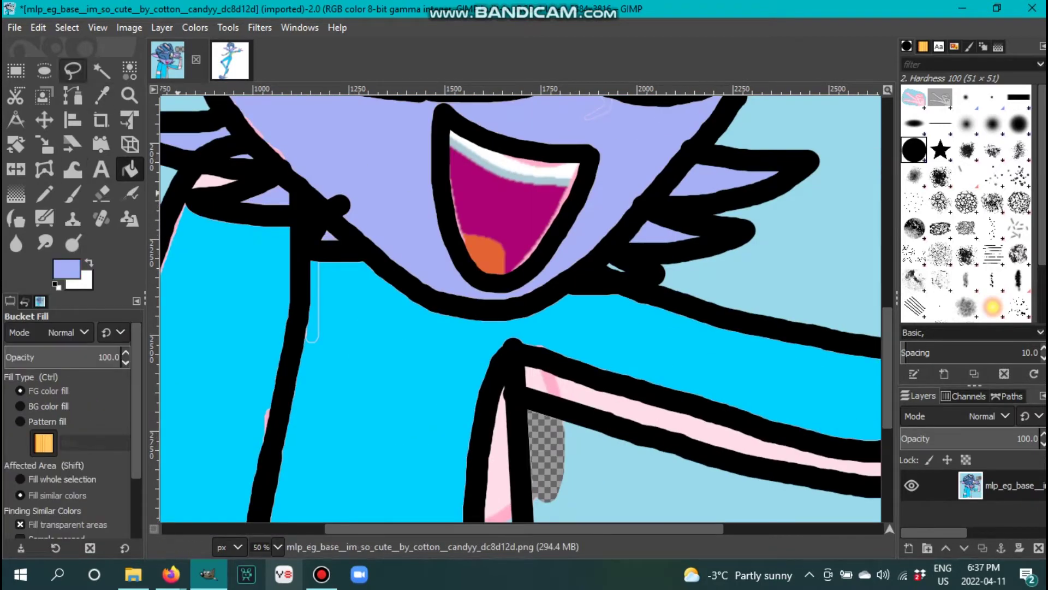
pyautogui.scroll(-3, 519, 306)
pyautogui.press('o')
pyautogui.click(620, 164)
pyautogui.hotkey('shift', 'b')
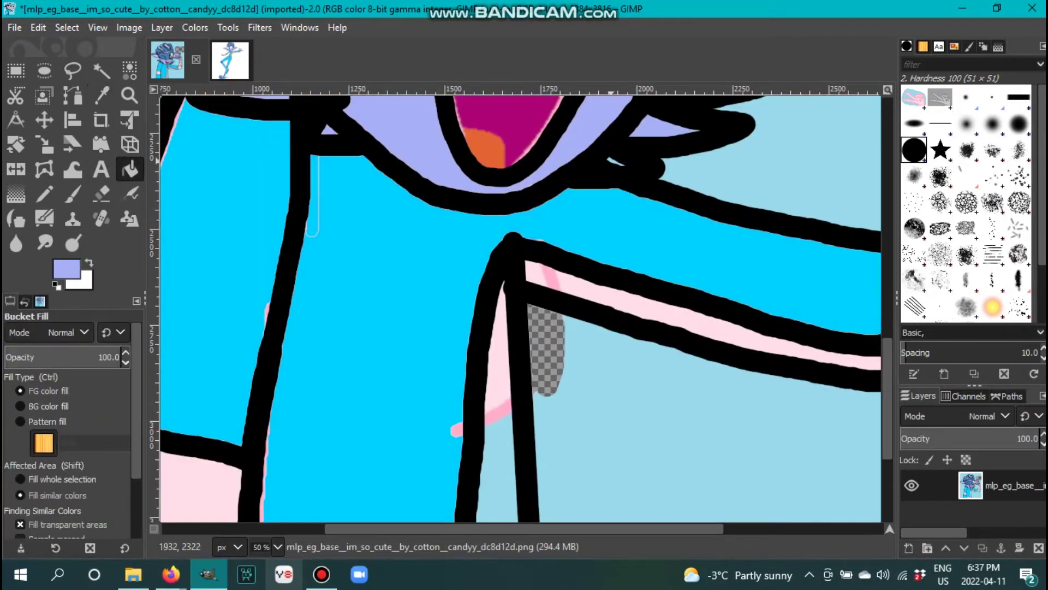
# - Sample the yellow from the reference image and fill the torso's side panel and the stripes along the raised arm
pyautogui.scroll(-6, 519, 306)
pyautogui.hotkey('alt', '2')
pyautogui.press('o')
pyautogui.click(454, 301)
pyautogui.hotkey('shift', 'b')
pyautogui.hotkey('alt', '1')
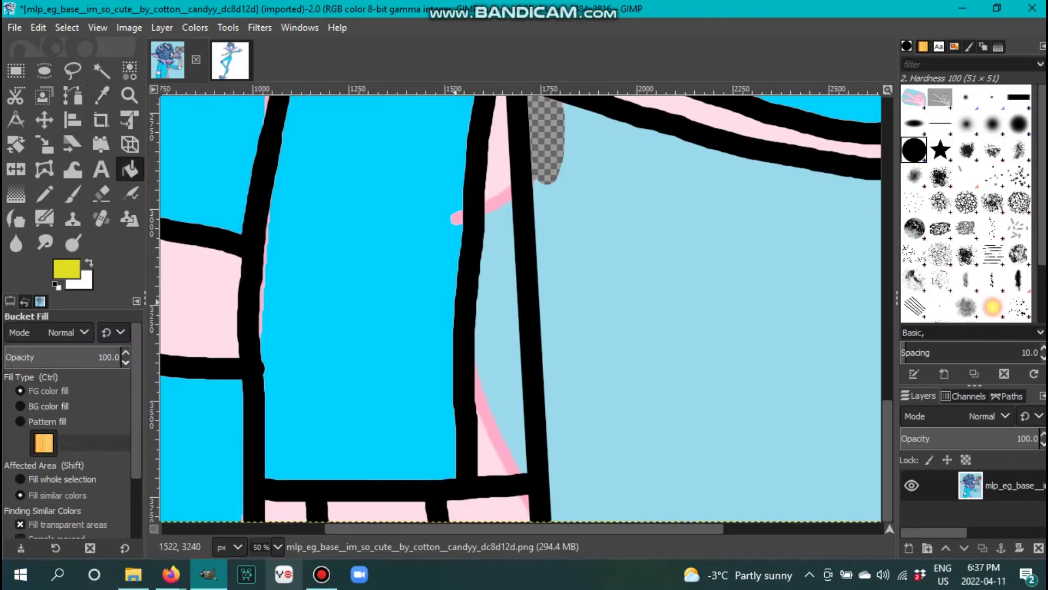
pyautogui.scroll(3, 519, 306)
pyautogui.hscroll(5, 519, 306)
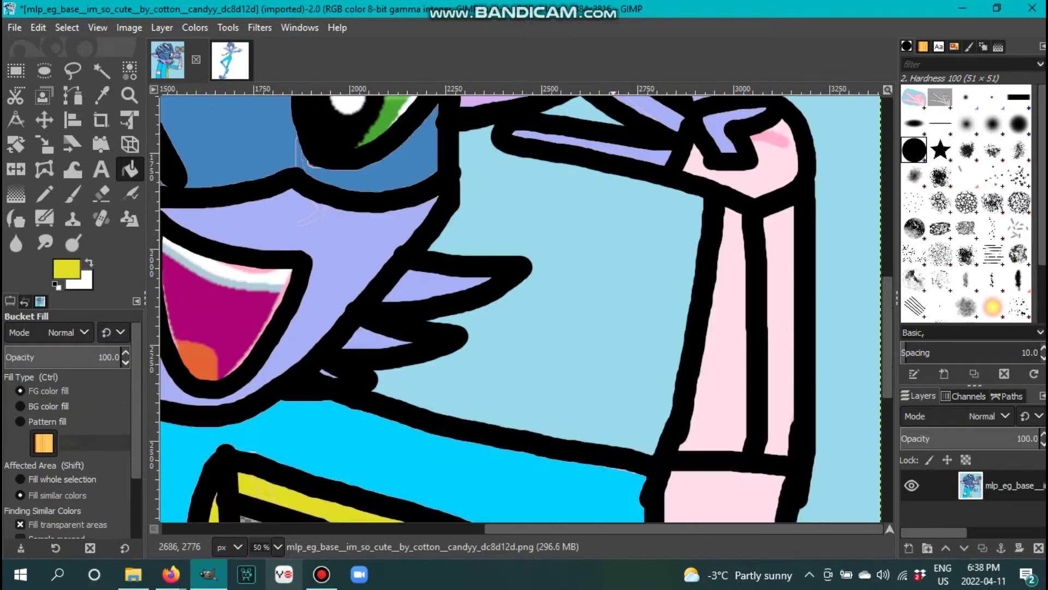
pyautogui.hscroll(2, 519, 306)
# - Sample the suit's cyan and fill the inner forearm panel and the glove area of the raised hand
pyautogui.press('o')
pyautogui.click(382, 393)
pyautogui.hotkey('shift', 'b')
pyautogui.scroll(8, 519, 306)
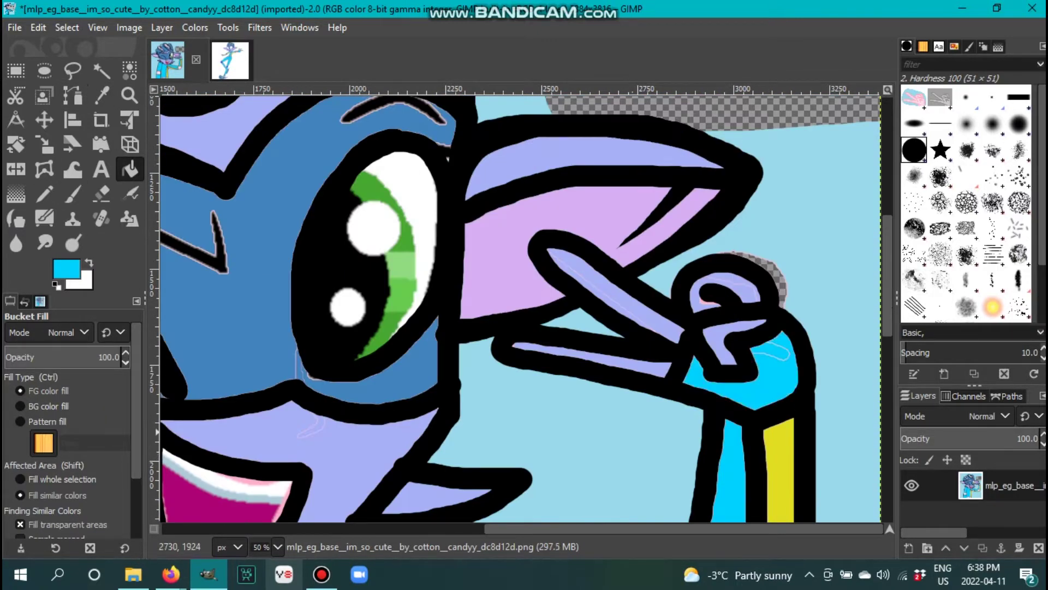
# - Check the suit colours in the reference image and sample the torso side panel's yellow as the fill colour
pyautogui.hotkey('alt', '2')
pyautogui.scroll(-5, 518, 306)
pyautogui.hotkey('alt', '1')
pyautogui.scroll(-10, 518, 306)
pyautogui.hscroll(-8, 519, 306)
pyautogui.press('o')
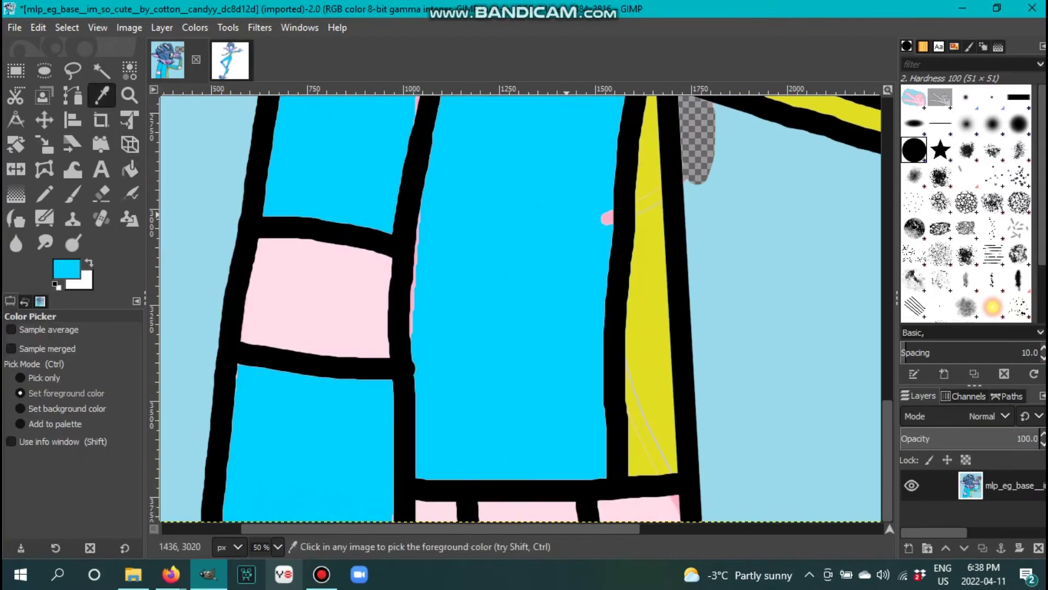
pyautogui.click(653, 328)
pyautogui.hotkey('shift', 'b')
# - Paint over the black remnants inside the topmost hair stripe in grey with the brush at size 33
pyautogui.hotkey('alt', '2')
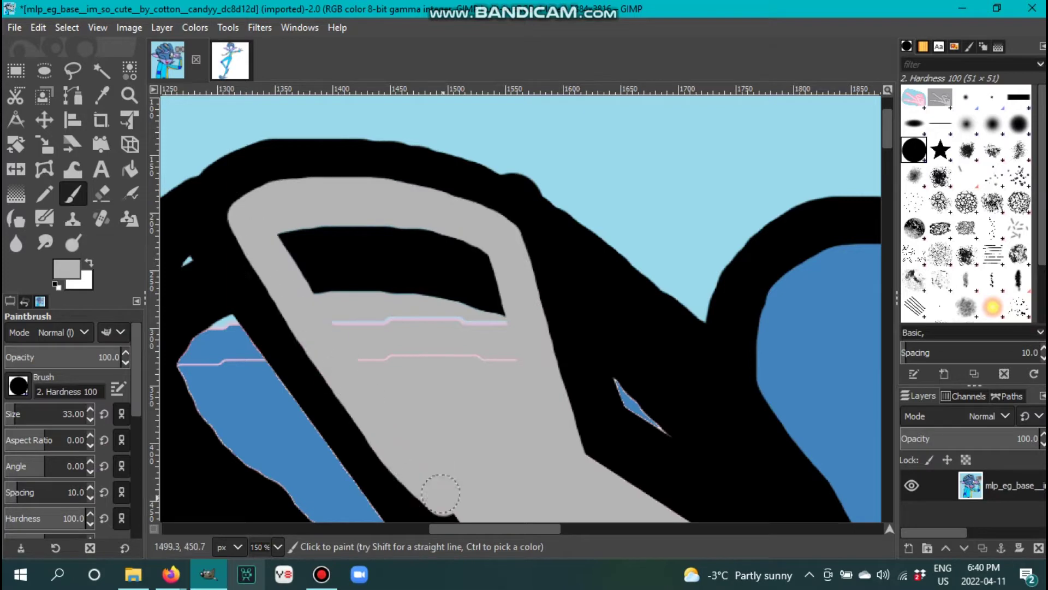
pyautogui.moveTo(482, 270); pyautogui.dragTo(311, 254)
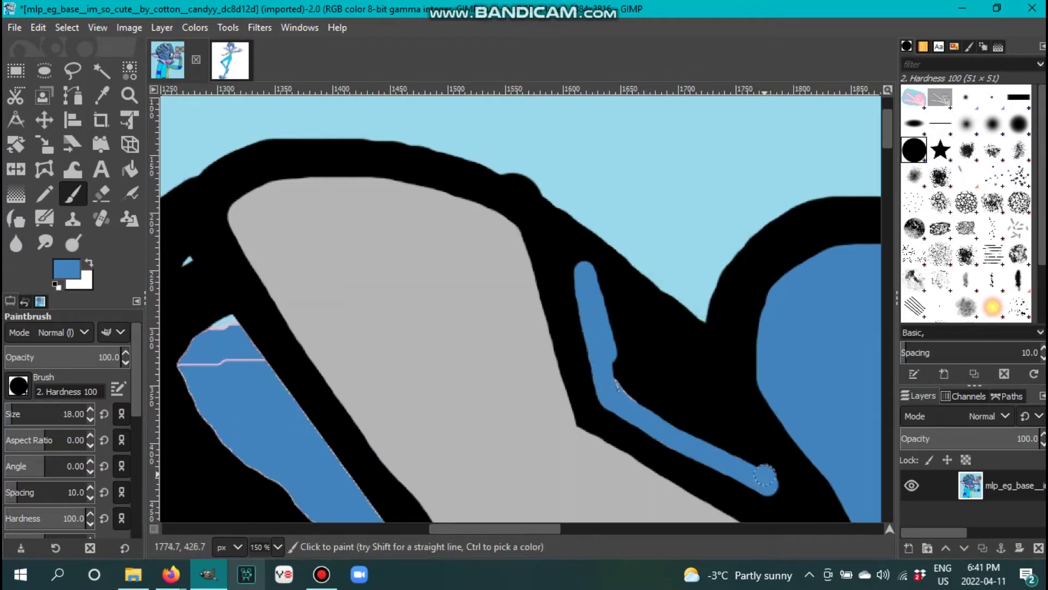
# - Finish the narrow blue strand right of the topmost grey stripe and erase along the outside of the upper hair outline at size 21
pyautogui.moveTo(767, 483)
pyautogui.mouseDown()
pyautogui.moveTo(678, 366)
pyautogui.moveTo(587, 274)
pyautogui.mouseUp()
pyautogui.moveTo(703, 314)
pyautogui.mouseDown()
pyautogui.moveTo(513, 176)
pyautogui.moveTo(430, 132)
pyautogui.moveTo(173, 164)
pyautogui.mouseUp()
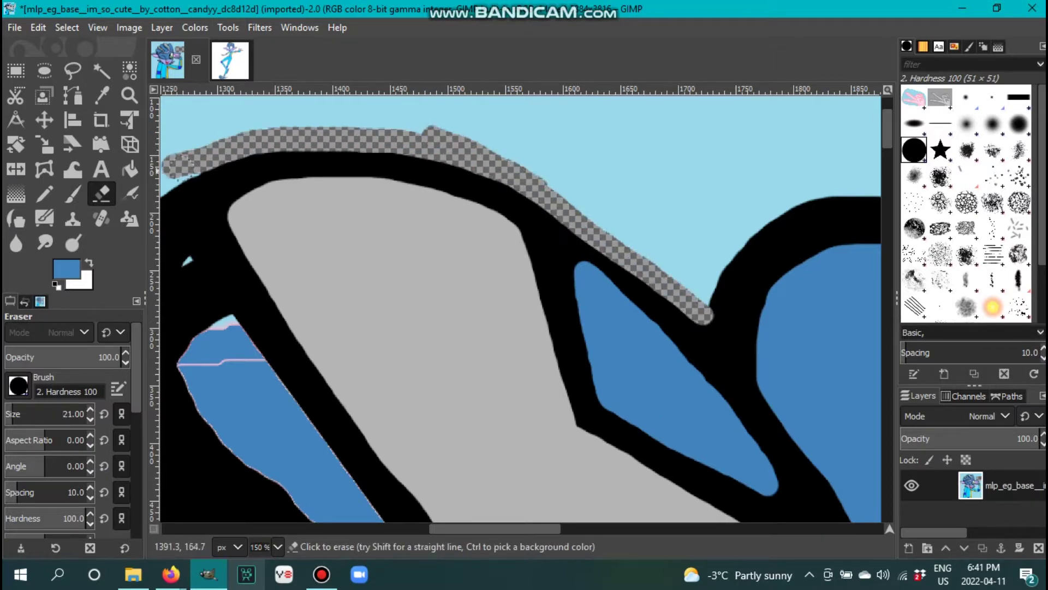
pyautogui.scroll(-5, 522, 306)
pyautogui.hscroll(5, 521, 306)
pyautogui.scroll(5, 521, 306)
pyautogui.moveTo(534, 191); pyautogui.dragTo(803, 355)
pyautogui.scroll(-3, 751, 191)
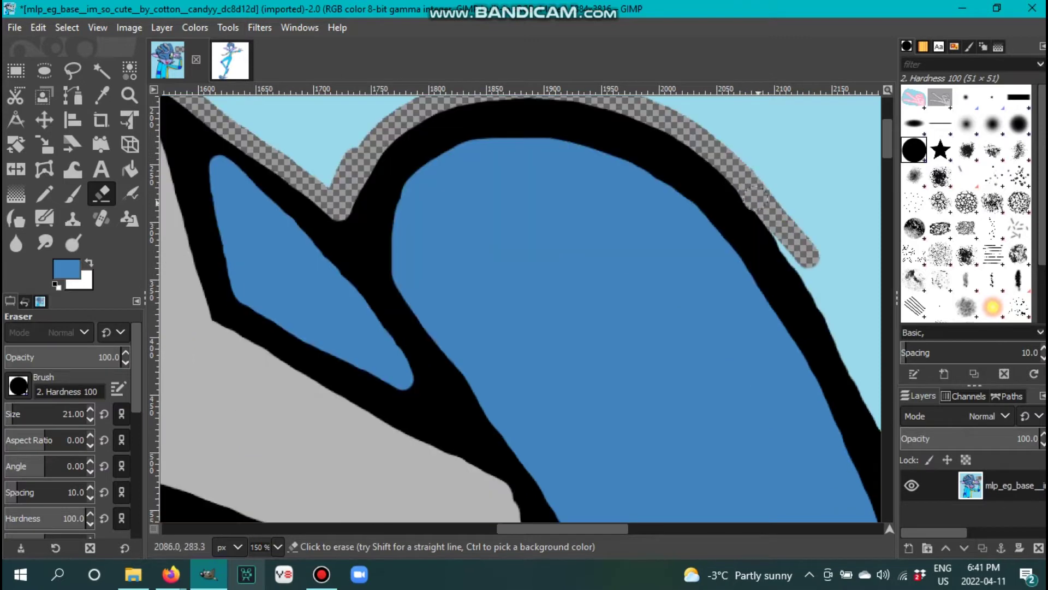
pyautogui.scroll(-5, 522, 306)
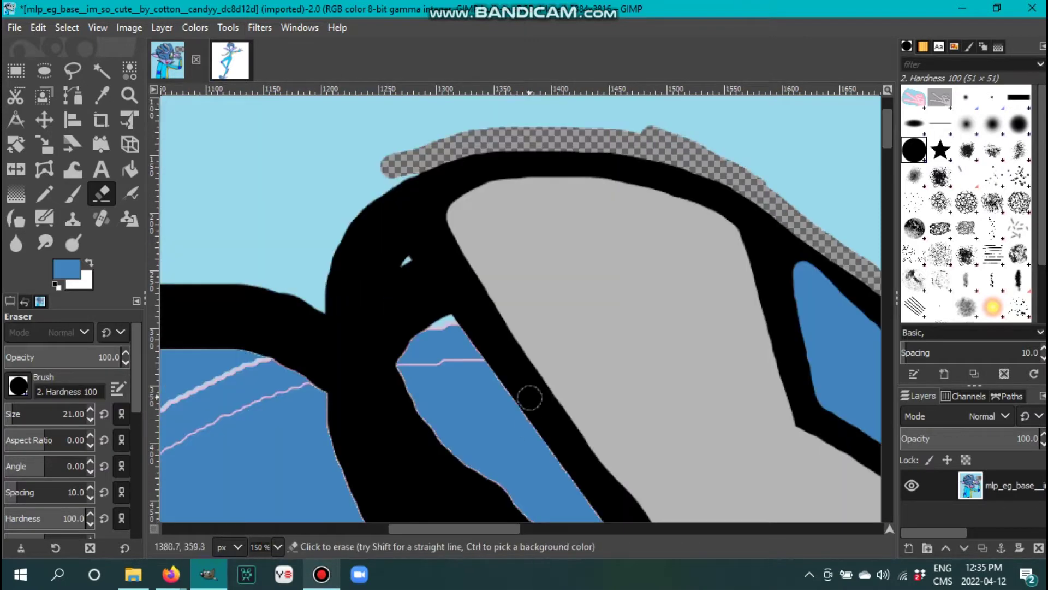
# - Sample the hair blue and widen the strand left of the topmost grey stripe along the stripe's outline down to its tip at size 27
pyautogui.scroll(-3, 522, 306)
pyautogui.press('o')
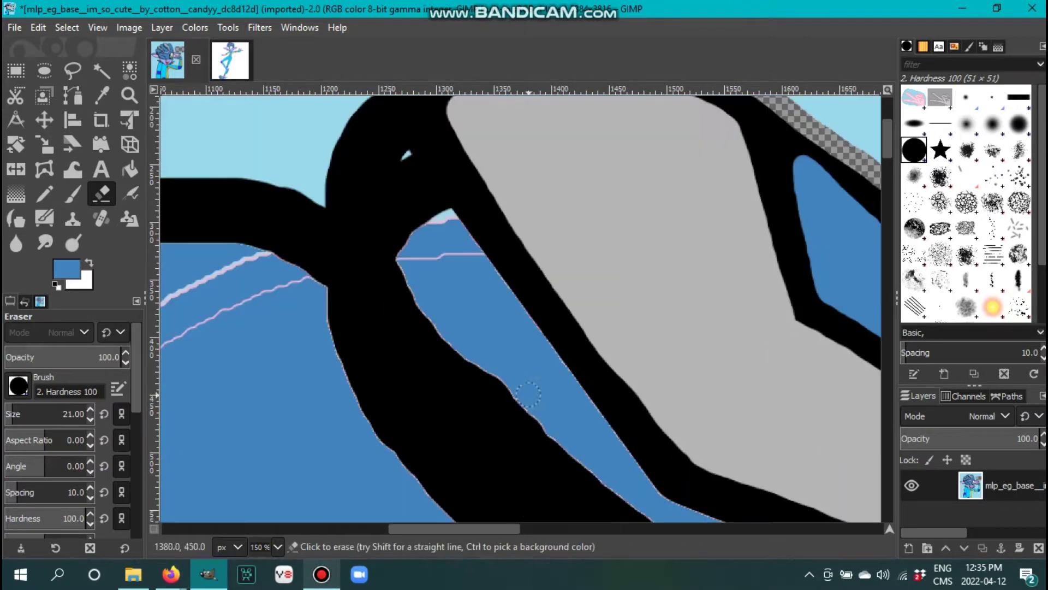
pyautogui.press('p')
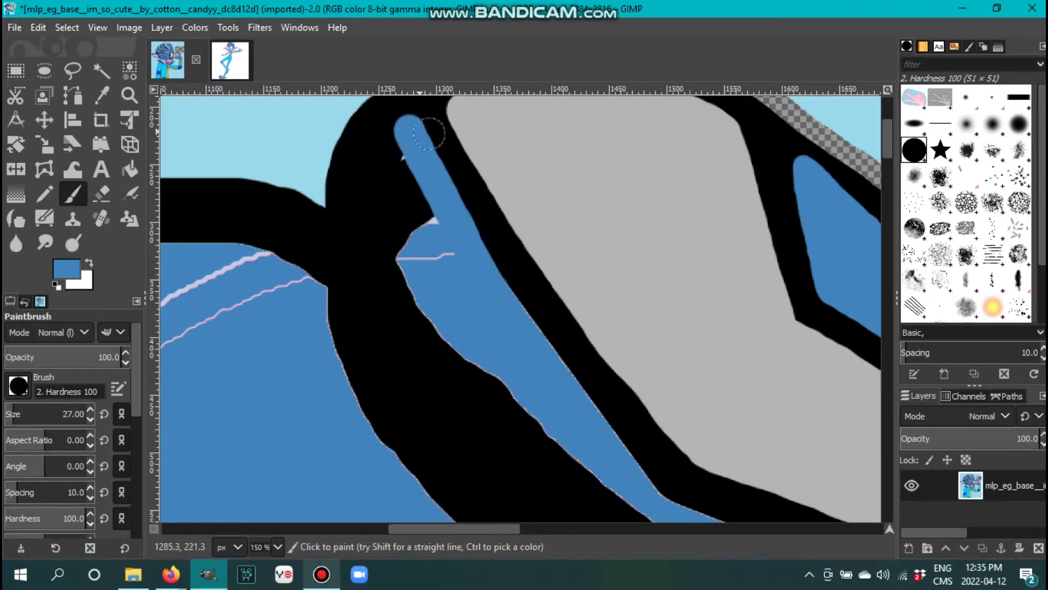
pyautogui.scroll(-3, 567, 358)
pyautogui.scroll(-5, 569, 398)
pyautogui.hscroll(4, 569, 398)
pyautogui.keyDown('shift'); pyautogui.click(658, 402); pyautogui.keyUp('shift')
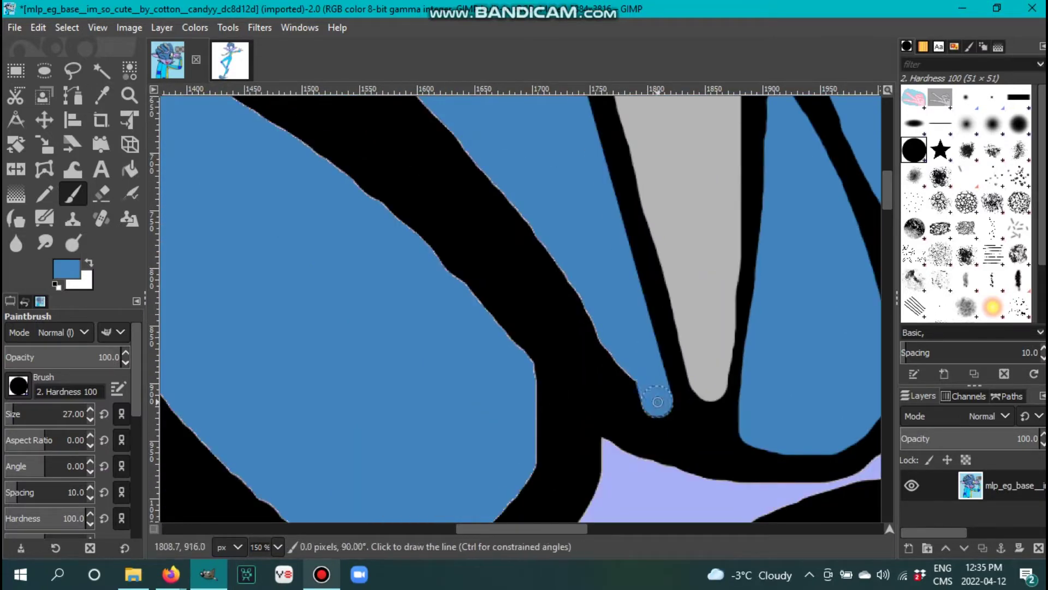
# - Widen the same strand along its outer left edge in blue with the brush at size 31
pyautogui.scroll(5, 521, 306)
pyautogui.hscroll(-4, 520, 402)
pyautogui.scroll(4, 324, 374)
pyautogui.moveTo(325, 374)
pyautogui.mouseDown()
pyautogui.moveTo(306, 262)
pyautogui.moveTo(360, 296)
pyautogui.mouseUp()
pyautogui.scroll(-6, 391, 343)
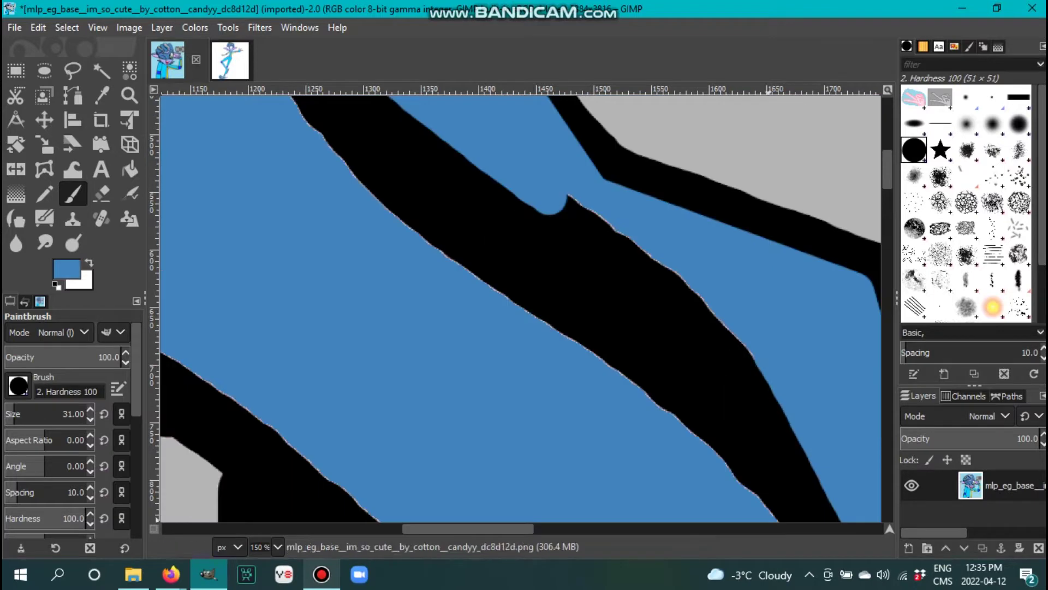
pyautogui.hscroll(3, 390, 342)
pyautogui.moveTo(384, 194)
pyautogui.mouseDown()
pyautogui.moveTo(513, 272)
pyautogui.moveTo(709, 505)
pyautogui.mouseUp()
pyautogui.scroll(-3, 708, 505)
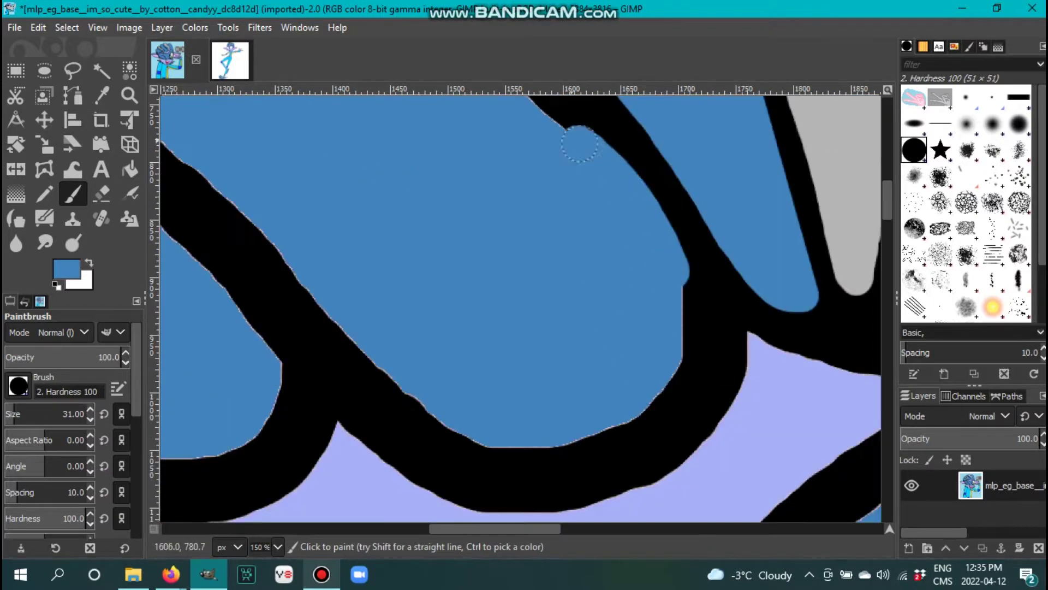
# - Thin the black outline along the upper right side and top of the large central hair lock by painting blue at size 31
pyautogui.scroll(3, 708, 505)
pyautogui.hscroll(-4, 421, 158)
pyautogui.moveTo(421, 159); pyautogui.dragTo(754, 480)
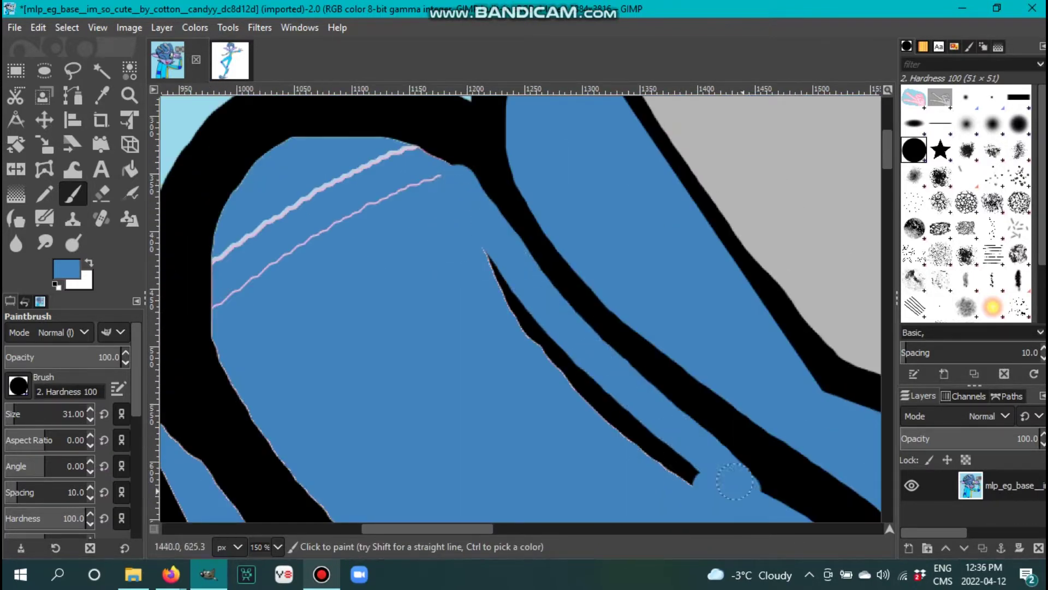
pyautogui.scroll(-3, 601, 328)
pyautogui.scroll(3, 451, 250)
pyautogui.scroll(4, 451, 250)
pyautogui.moveTo(475, 388); pyautogui.dragTo(243, 311)
# - Paint the large lock's left and bottom edges in blue and cover the pink lines inside it
pyautogui.scroll(-4, 451, 327)
pyautogui.hscroll(-4, 445, 350)
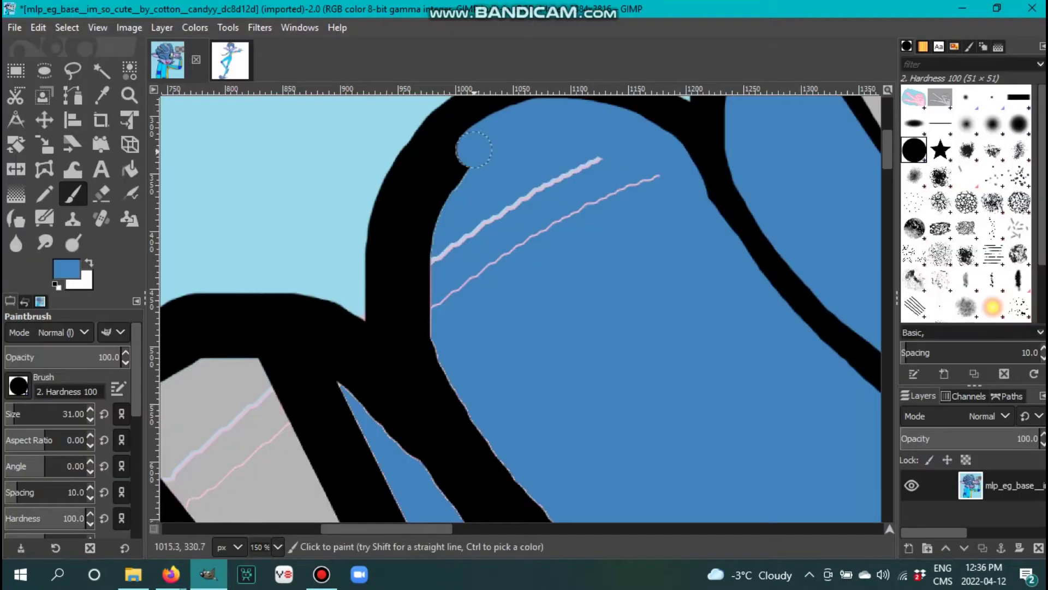
pyautogui.moveTo(453, 139)
pyautogui.mouseDown()
pyautogui.moveTo(429, 307)
pyautogui.moveTo(543, 519)
pyautogui.mouseUp()
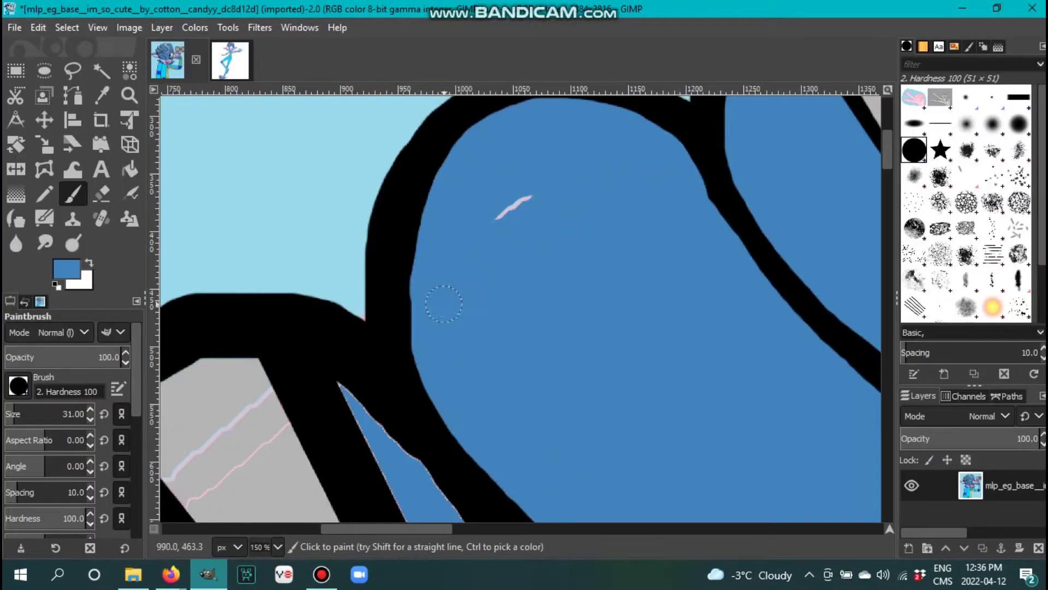
pyautogui.moveTo(443, 303); pyautogui.dragTo(524, 202)
pyautogui.scroll(-5, 524, 306)
pyautogui.hscroll(4, 525, 306)
pyautogui.scroll(-2, 525, 306)
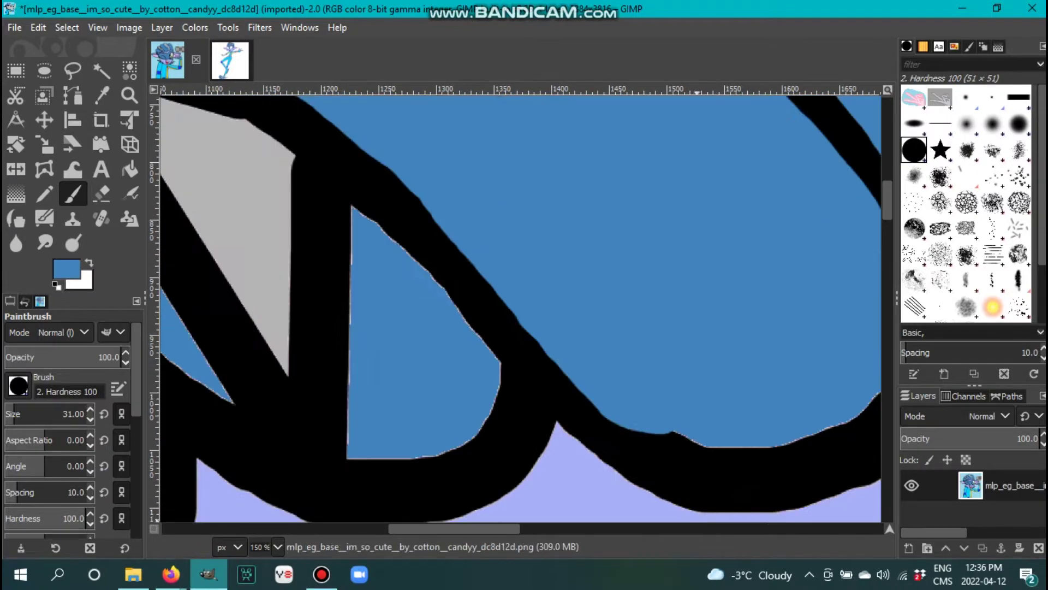
pyautogui.hscroll(5, 525, 327)
pyautogui.hscroll(-6, 524, 327)
pyautogui.scroll(-3, 315, 352)
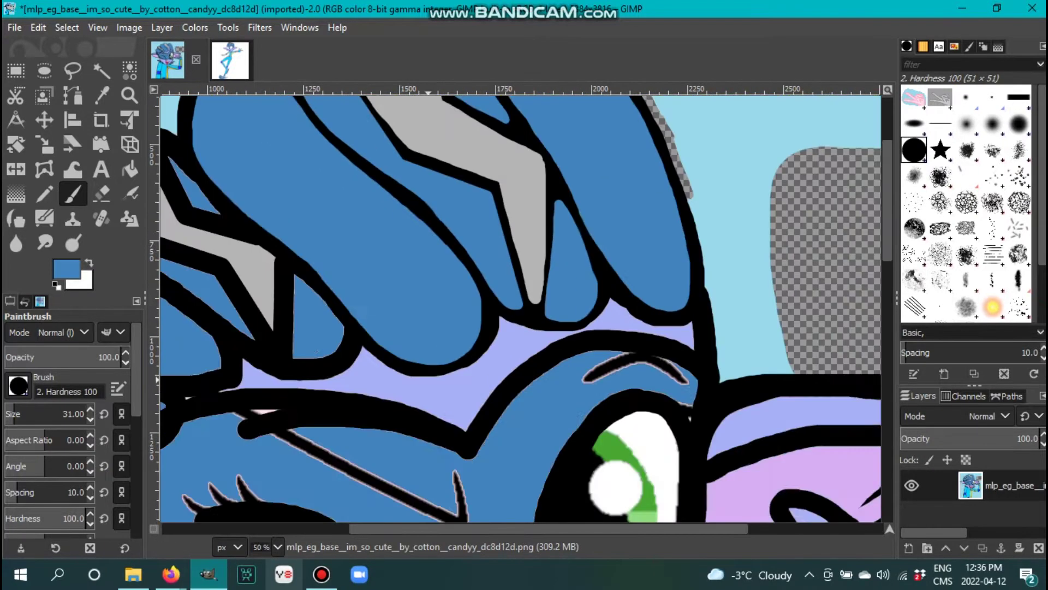
# - Widen the blue strand on the right of the second grey hair stripe with the brush at size 27, thinning its black outline
pyautogui.scroll(5, 315, 352)
pyautogui.scroll(3, 304, 409)
pyautogui.click(171, 575)
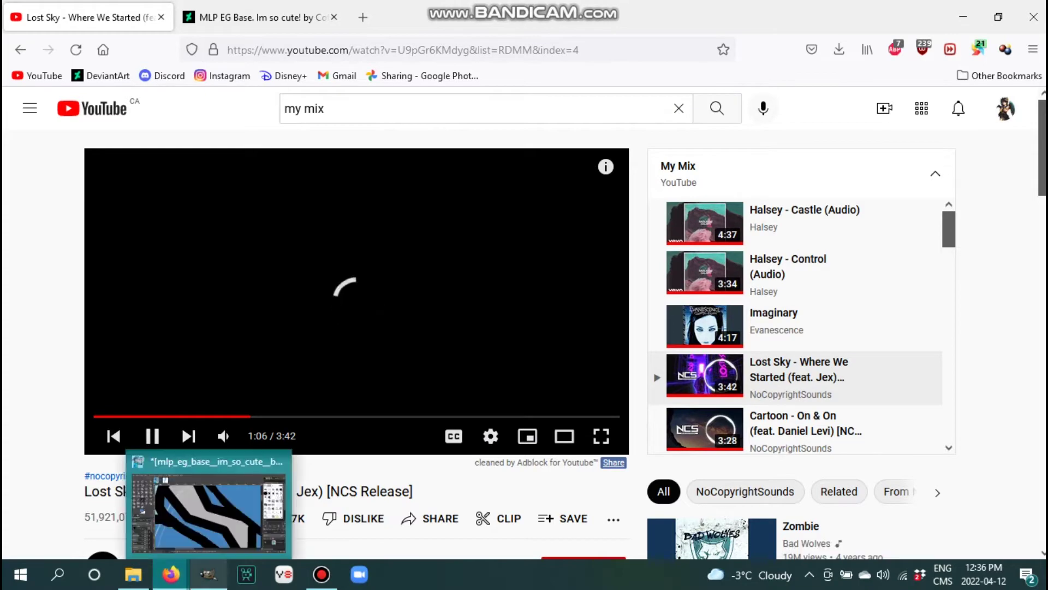
pyautogui.click(208, 574)
pyautogui.moveTo(541, 327)
pyautogui.mouseDown()
pyautogui.moveTo(516, 214)
pyautogui.moveTo(466, 138)
pyautogui.mouseUp()
pyautogui.scroll(2, 541, 315)
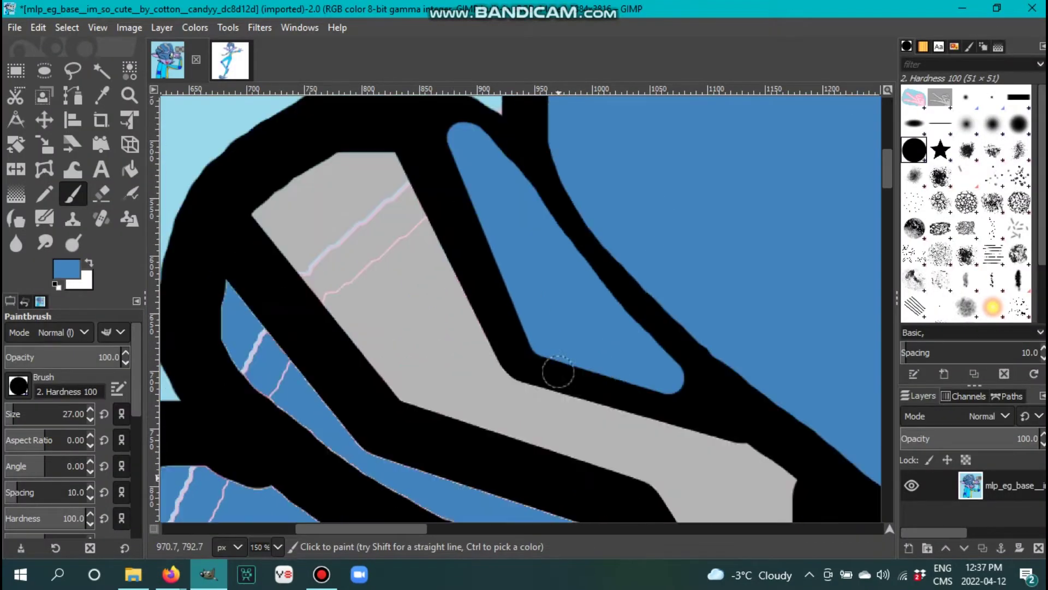
pyautogui.scroll(-2, 480, 405)
# - Sample the stripe's grey and widen the second hair stripe along its edges at size 28, covering the pink lines inside it
pyautogui.scroll(2, 479, 405)
pyautogui.keyDown('ctrl'); pyautogui.click(320, 323); pyautogui.keyUp('ctrl')
pyautogui.moveTo(328, 322); pyautogui.dragTo(480, 240)
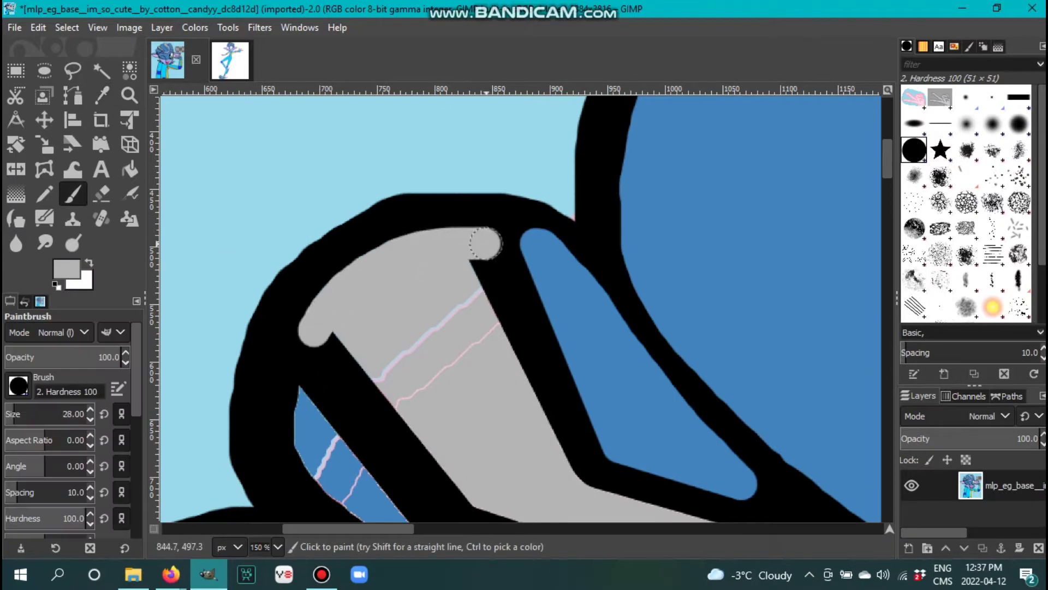
pyautogui.scroll(-3, 519, 306)
pyautogui.hscroll(3, 582, 386)
pyautogui.keyDown('shift'); pyautogui.click(720, 381); pyautogui.keyUp('shift')
pyautogui.scroll(-3, 731, 355)
pyautogui.scroll(5, 561, 163)
pyautogui.hscroll(-3, 316, 311)
pyautogui.scroll(2, 397, 299)
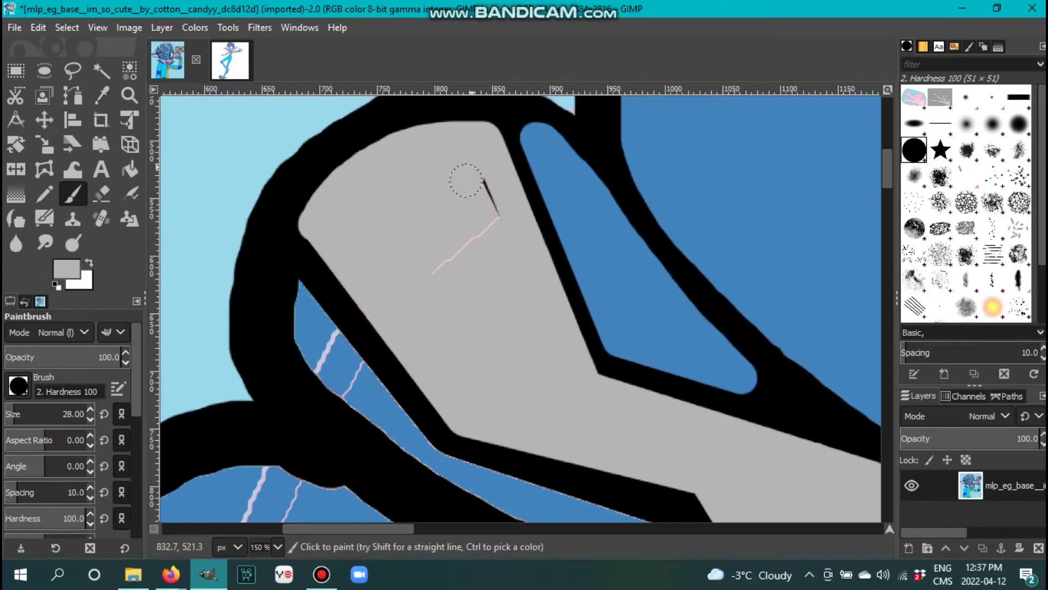
pyautogui.scroll(-5, 436, 219)
pyautogui.moveTo(171, 575)
pyautogui.click(85, 527)
pyautogui.click(208, 574)
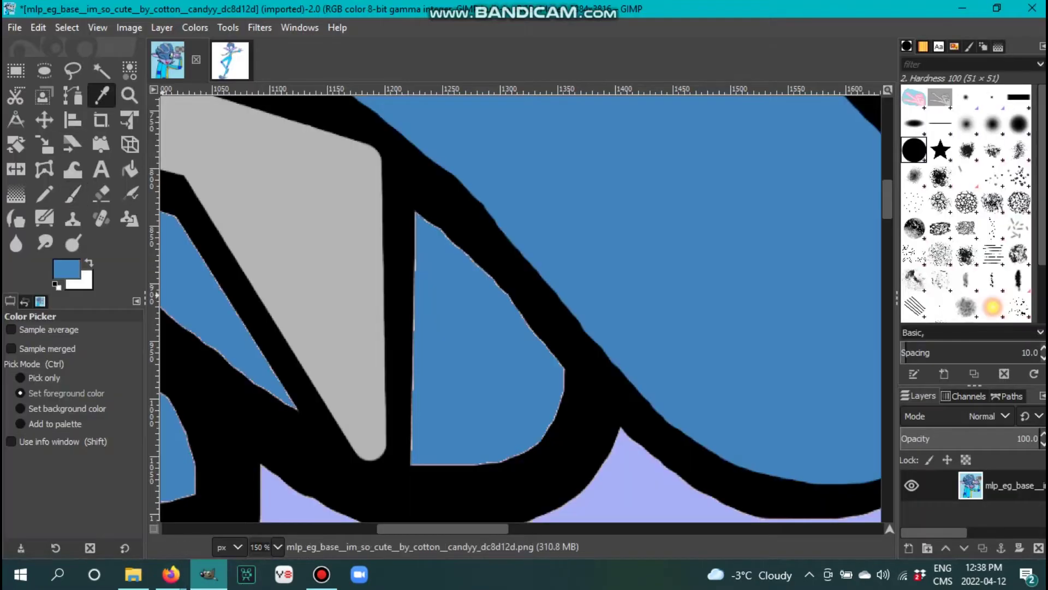
# - Widen the small rounded lock right of the second grey stripe's tip in blue with the brush at size 25
pyautogui.press('p')
pyautogui.click(417, 211)
pyautogui.moveTo(416, 210)
pyautogui.mouseDown()
pyautogui.moveTo(424, 470)
pyautogui.moveTo(448, 238)
pyautogui.mouseUp()
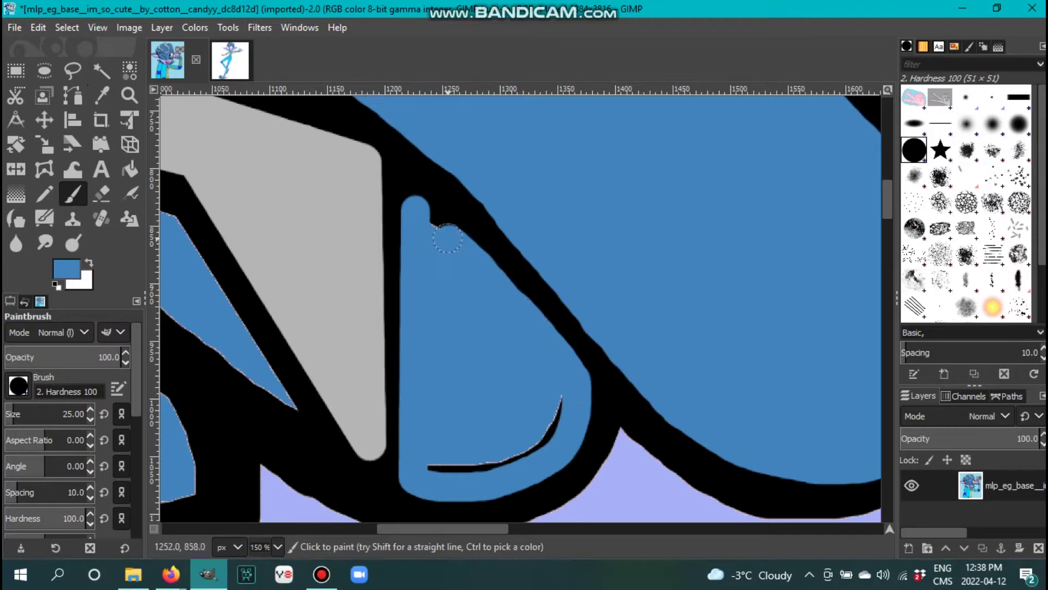
# - Paint blue along the upper edge of the strand below the second grey stripe with the brush at size 25
pyautogui.scroll(3, 563, 380)
pyautogui.hscroll(-5, 491, 498)
pyautogui.keyDown('shift'); pyautogui.click(348, 342); pyautogui.keyUp('shift')
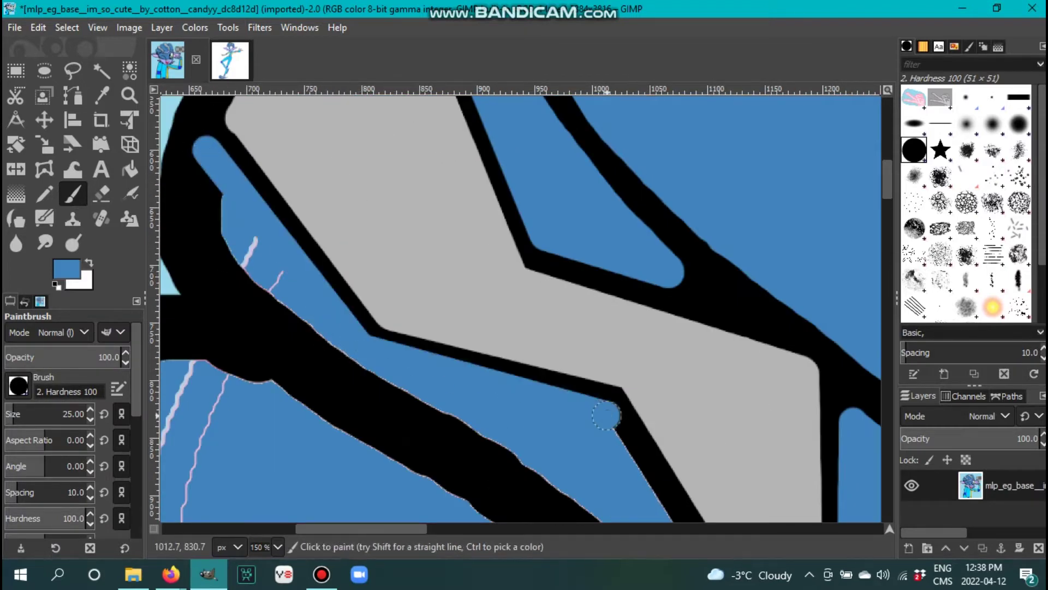
pyautogui.scroll(-3, 679, 469)
# - Widen that strand's lower edge in blue at size 28 and cover the leftover pink marks inside it
pyautogui.scroll(3, 679, 469)
pyautogui.hscroll(-2, 680, 468)
pyautogui.moveTo(357, 235); pyautogui.dragTo(445, 303)
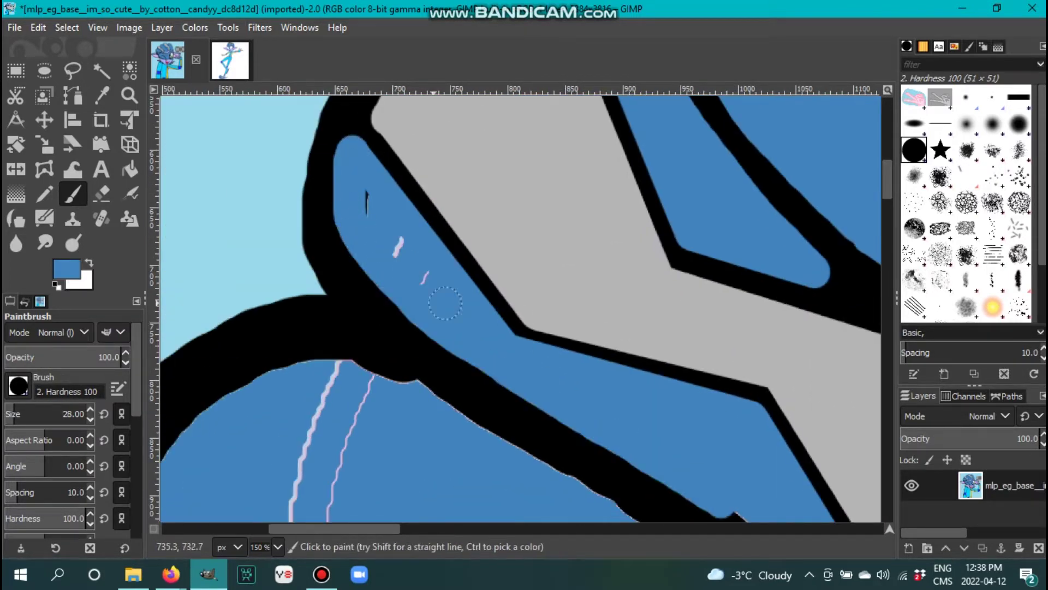
pyautogui.scroll(-3, 519, 305)
pyautogui.hscroll(5, 519, 306)
pyautogui.moveTo(541, 454); pyautogui.dragTo(410, 347)
# - Widen the large leftmost hair lock in blue at size 28, covering the black stub and pink lines inside it
pyautogui.hscroll(-6, 519, 306)
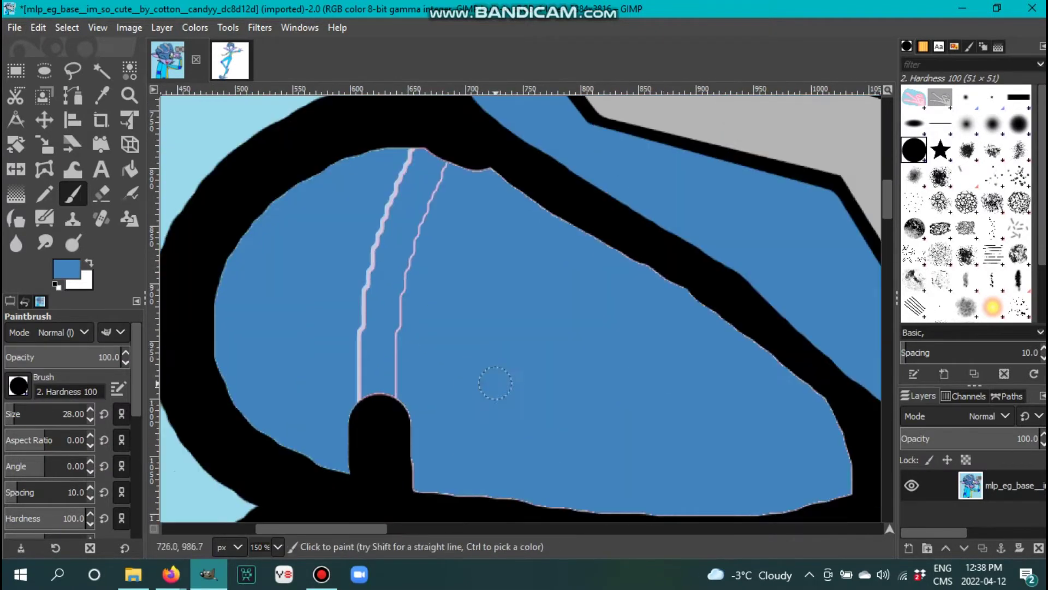
pyautogui.moveTo(717, 320)
pyautogui.mouseDown()
pyautogui.moveTo(462, 149)
pyautogui.moveTo(309, 472)
pyautogui.moveTo(385, 367)
pyautogui.mouseUp()
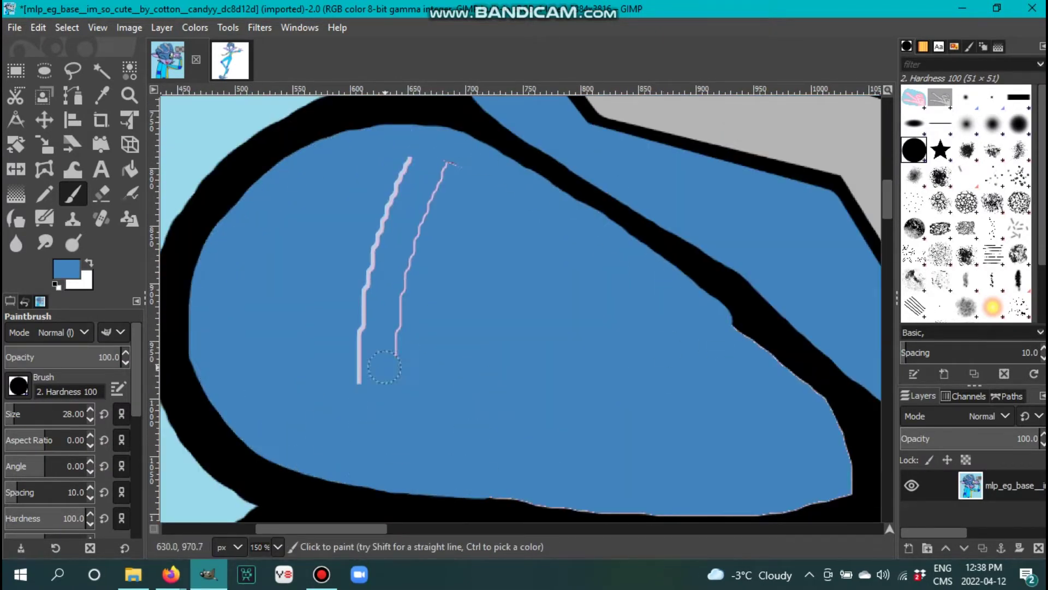
pyautogui.scroll(-2, 605, 318)
pyautogui.hscroll(3, 605, 319)
pyautogui.moveTo(693, 321); pyautogui.dragTo(175, 364)
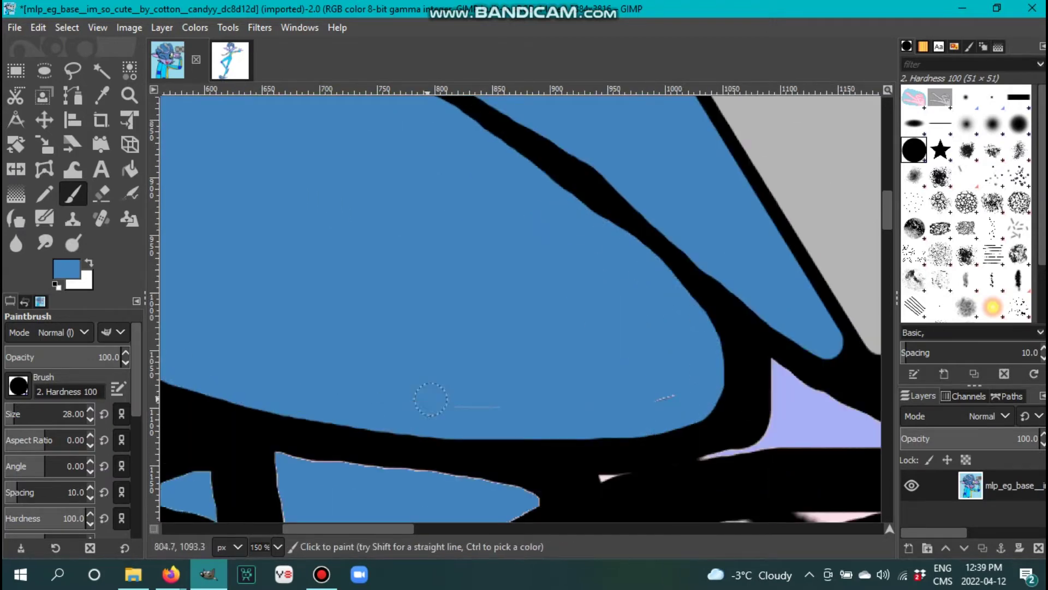
# - Outline and fill the small lock beneath the leftmost one in blue at size 28, painting over the black bar that divides it
pyautogui.hscroll(-3, 518, 306)
pyautogui.scroll(2, 519, 306)
pyautogui.scroll(-1, 518, 306)
pyautogui.hscroll(1, 667, 363)
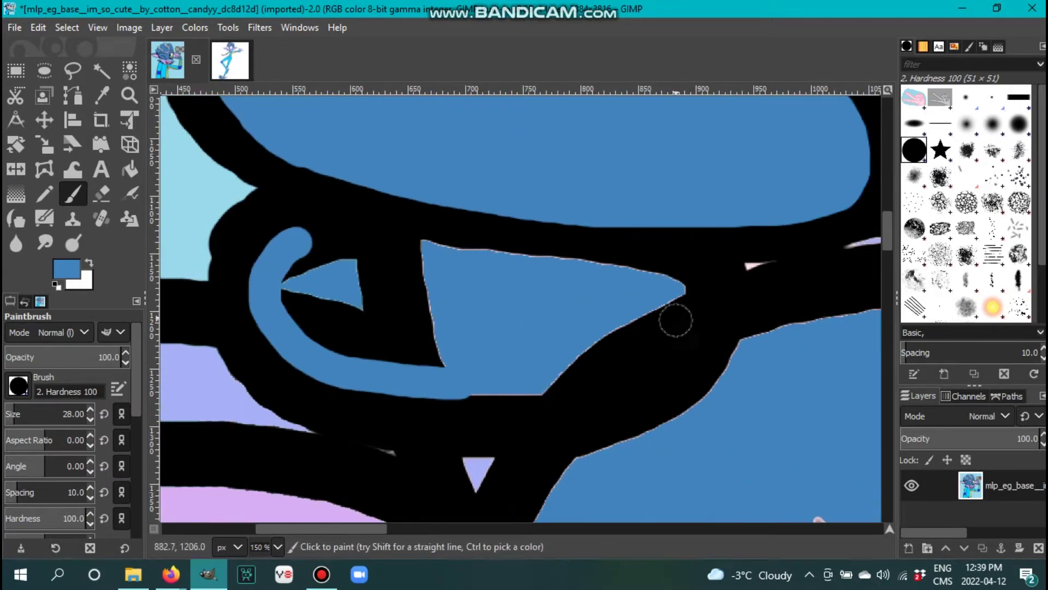
pyautogui.moveTo(682, 286); pyautogui.dragTo(308, 224)
pyautogui.moveTo(303, 354)
pyautogui.mouseDown()
pyautogui.moveTo(649, 339)
pyautogui.moveTo(298, 278)
pyautogui.mouseUp()
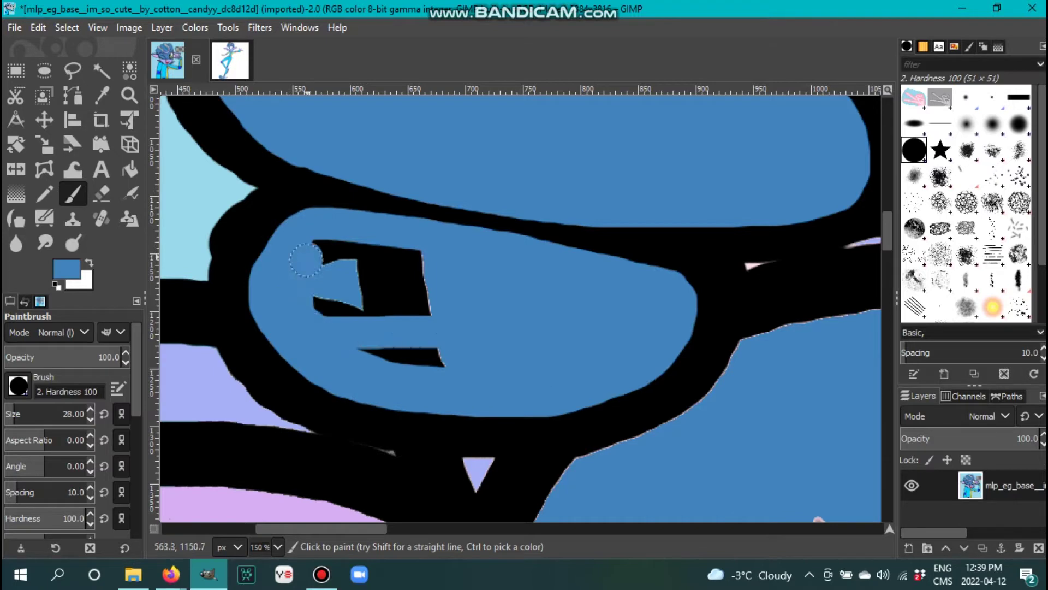
# - Paint the right end and upper edge of the lavender area under the fringe in its own lavender at size 23
pyautogui.hscroll(15, 439, 503)
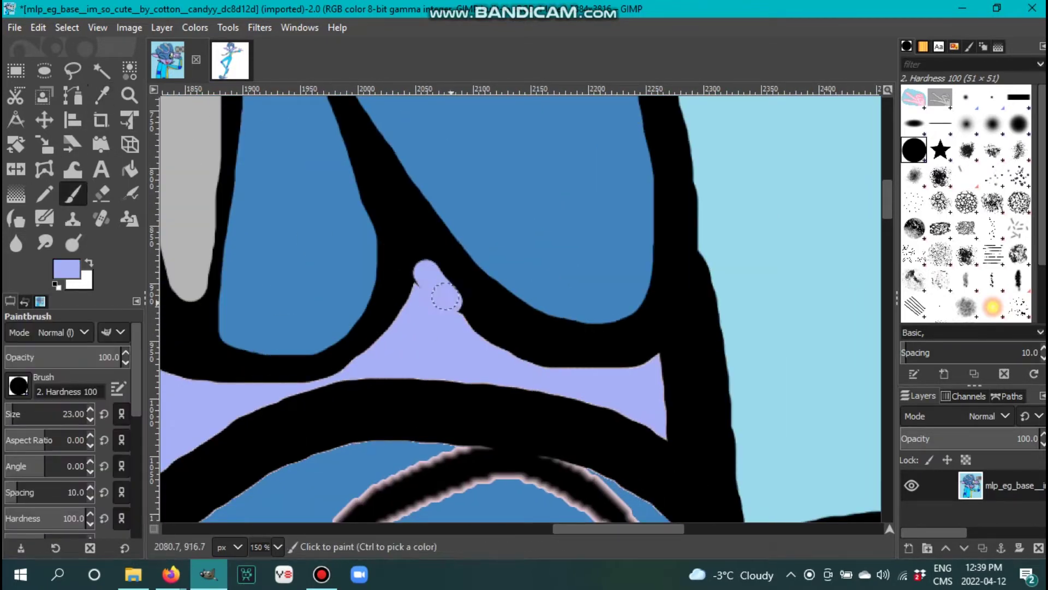
pyautogui.moveTo(666, 348)
pyautogui.mouseDown()
pyautogui.moveTo(481, 397)
pyautogui.moveTo(398, 315)
pyautogui.moveTo(579, 380)
pyautogui.mouseUp()
pyautogui.hscroll(-4, 229, 514)
pyautogui.scroll(-2, 642, 379)
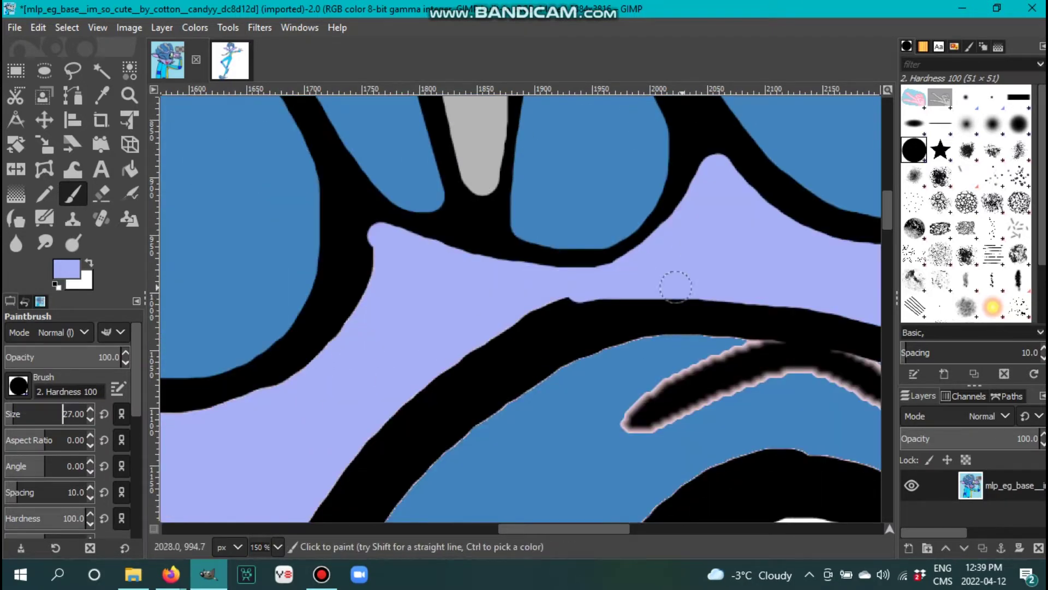
# - Widen the middle of the lavender area along its lower and upper edges down to the central point at size 27
pyautogui.scroll(-2, 493, 322)
pyautogui.moveTo(507, 233); pyautogui.dragTo(421, 285)
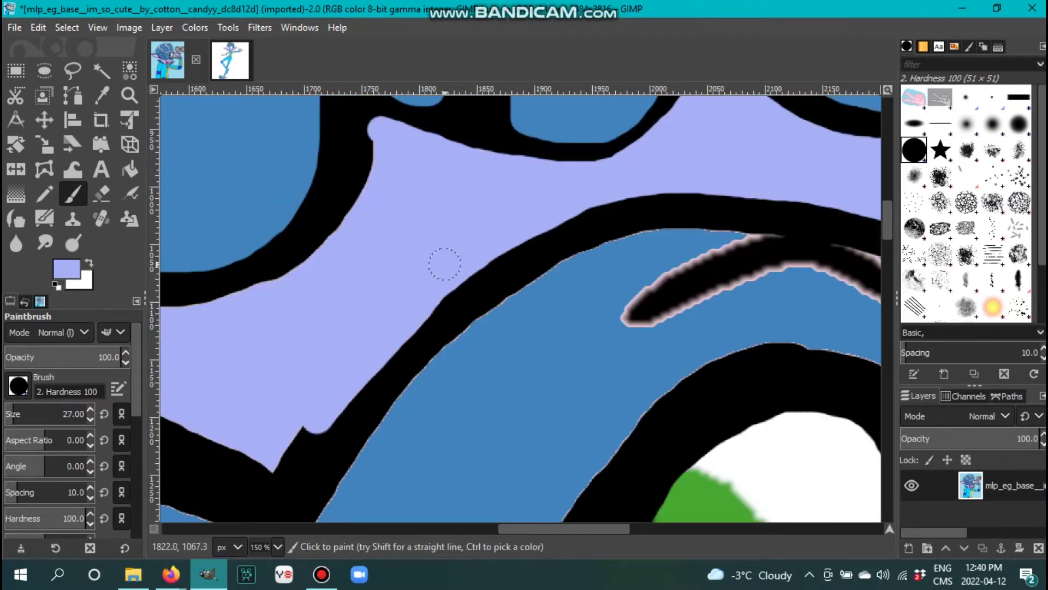
pyautogui.hscroll(-3, 207, 261)
pyautogui.moveTo(355, 307)
pyautogui.mouseDown()
pyautogui.moveTo(579, 126)
pyautogui.moveTo(581, 163)
pyautogui.mouseUp()
pyautogui.scroll(-2, 568, 347)
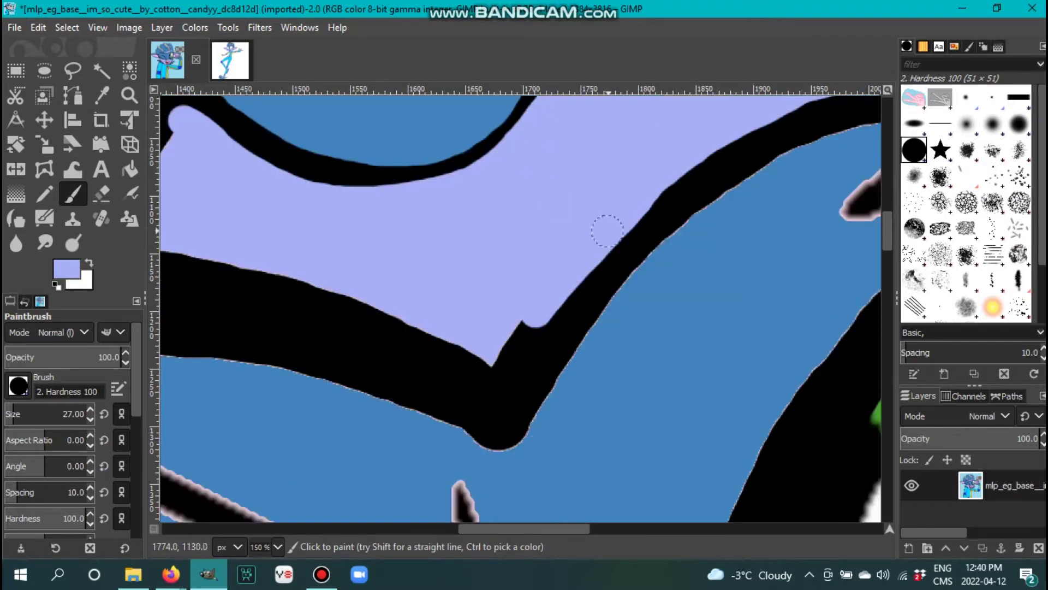
pyautogui.moveTo(568, 271); pyautogui.dragTo(502, 376)
# - Fill the pale pink gap above the left eyebrow with the skin blue
pyautogui.hscroll(-5, 503, 377)
pyautogui.hscroll(-6, 502, 376)
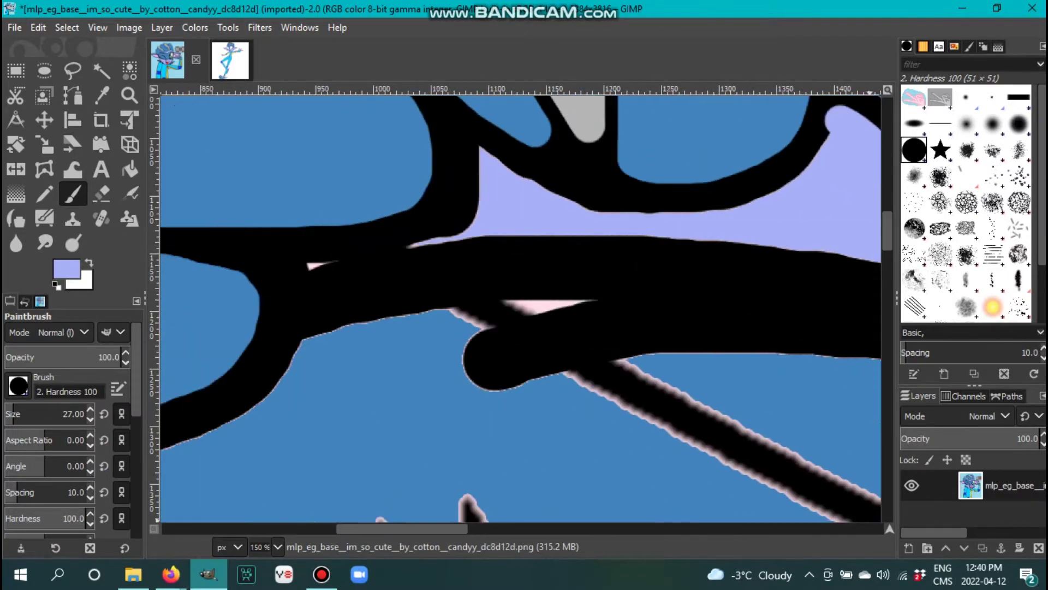
pyautogui.press('o')
pyautogui.hotkey('shift', 'b')
pyautogui.click(546, 306)
# - Widen the lavender area's left end and lower edge up to the central point, and set the brush size to 27
pyautogui.press('p')
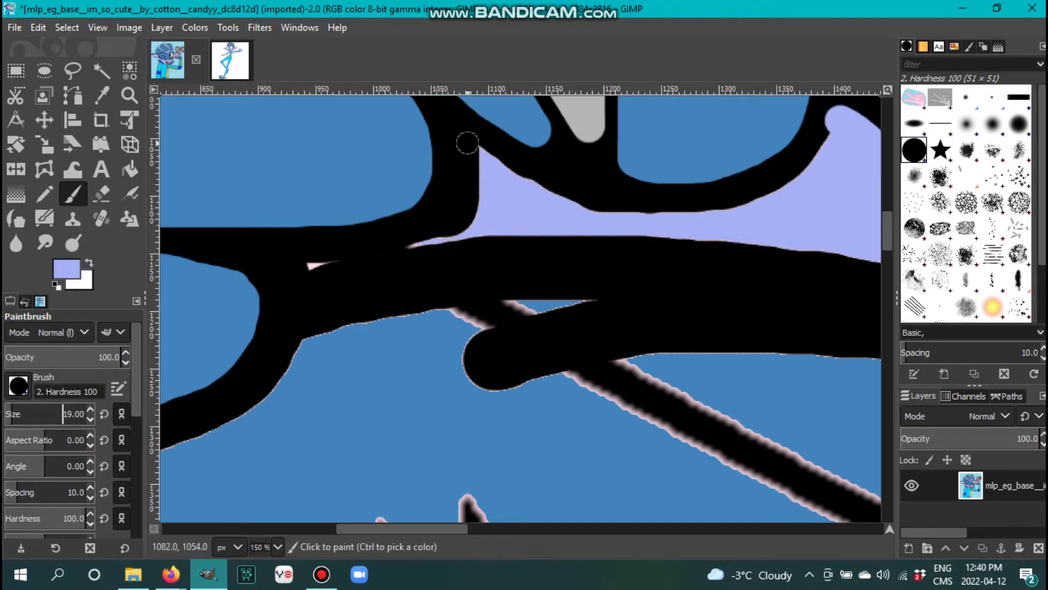
pyautogui.moveTo(322, 279); pyautogui.dragTo(785, 244)
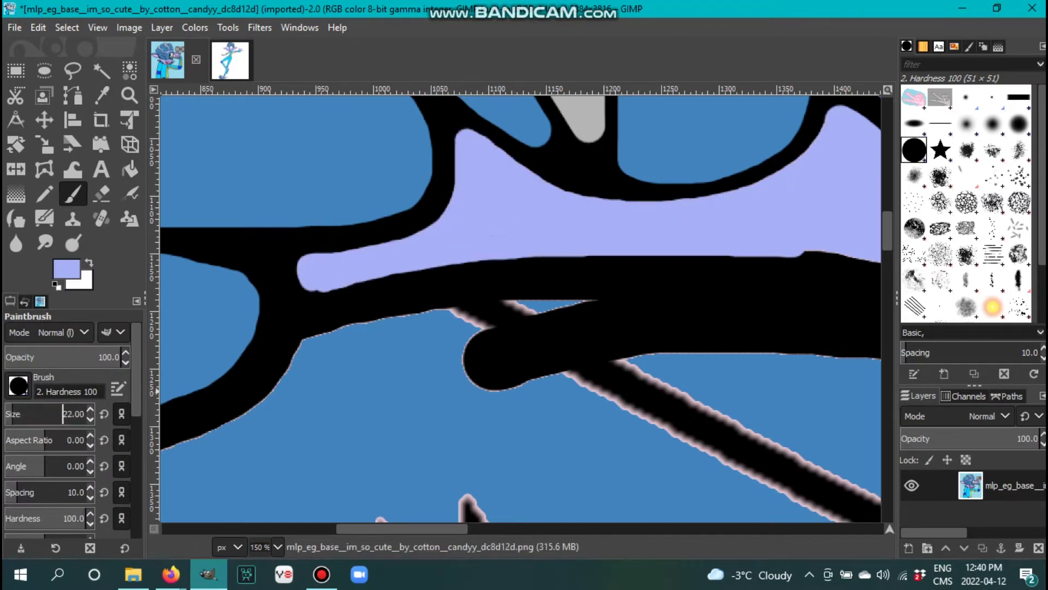
pyautogui.hscroll(9, 519, 305)
pyautogui.moveTo(633, 375); pyautogui.dragTo(169, 261)
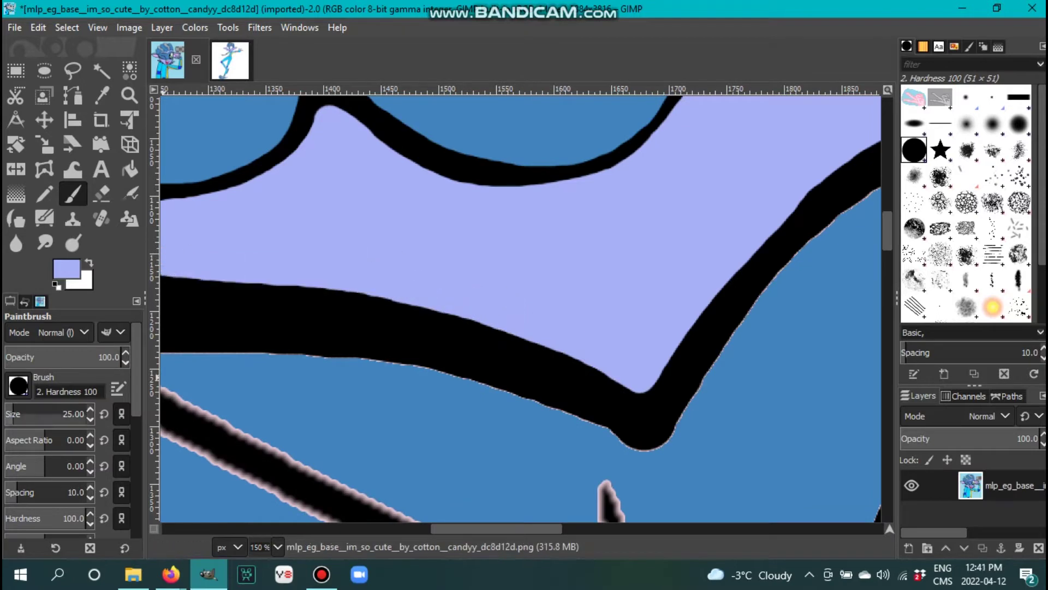
pyautogui.press(']')
pyautogui.press(']')
pyautogui.hscroll(-10, 761, 316)
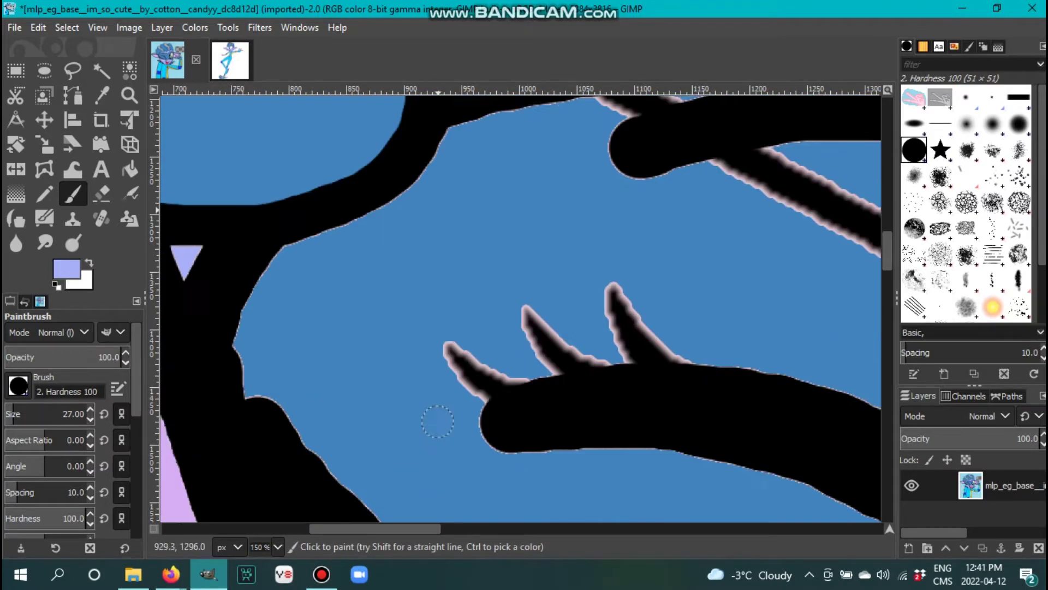
# - Extend the right end of the left lavender hair strand over the black outline down to the small central point at size 23
pyautogui.hscroll(-5, 494, 475)
pyautogui.scroll(4, 494, 475)
pyautogui.scroll(-4, 391, 406)
pyautogui.scroll(4, 391, 405)
pyautogui.press('[')
pyautogui.press('[')
pyautogui.press('[')
pyautogui.press('[')
pyautogui.moveTo(273, 241)
pyautogui.mouseDown()
pyautogui.moveTo(352, 308)
pyautogui.moveTo(445, 338)
pyautogui.mouseUp()
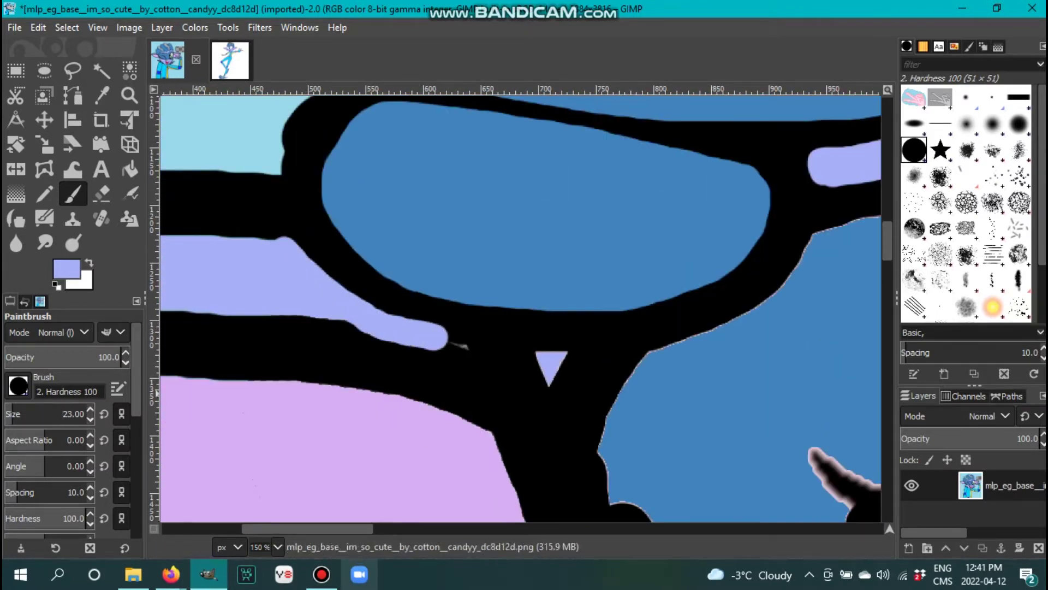
pyautogui.scroll(-3, 519, 305)
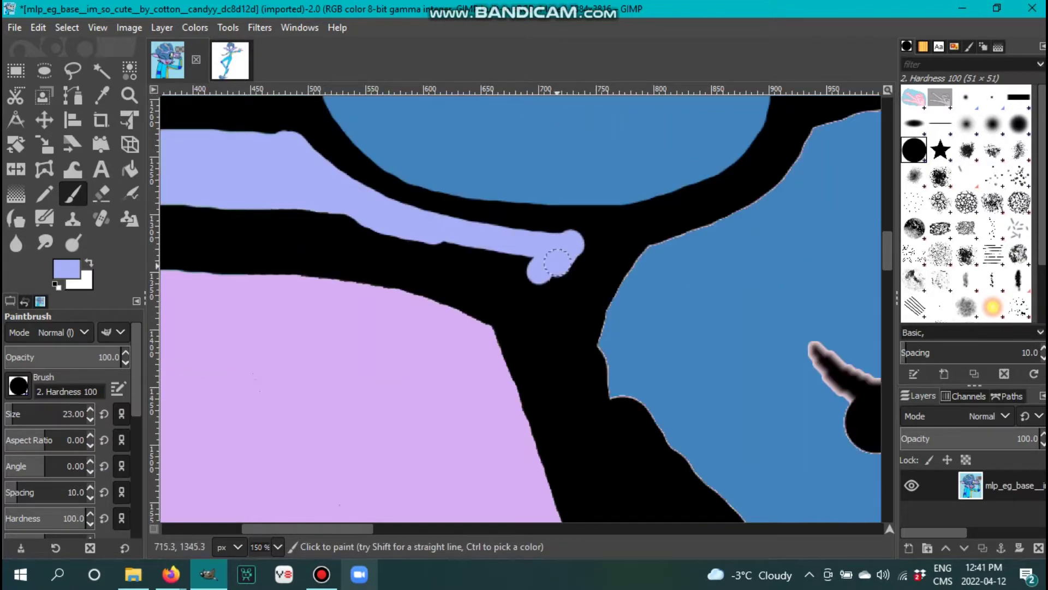
pyautogui.moveTo(562, 257)
pyautogui.mouseDown()
pyautogui.moveTo(304, 211)
pyautogui.moveTo(186, 221)
pyautogui.mouseUp()
# - Widen the left part of the lavender strand along its upper and lower edges at size 27
pyautogui.hscroll(-7, 519, 306)
pyautogui.press(']')
pyautogui.press(']')
pyautogui.press(']')
pyautogui.scroll(5, 658, 402)
pyautogui.press(']')
pyautogui.moveTo(658, 402)
pyautogui.mouseDown()
pyautogui.moveTo(328, 355)
pyautogui.moveTo(581, 428)
pyautogui.mouseUp()
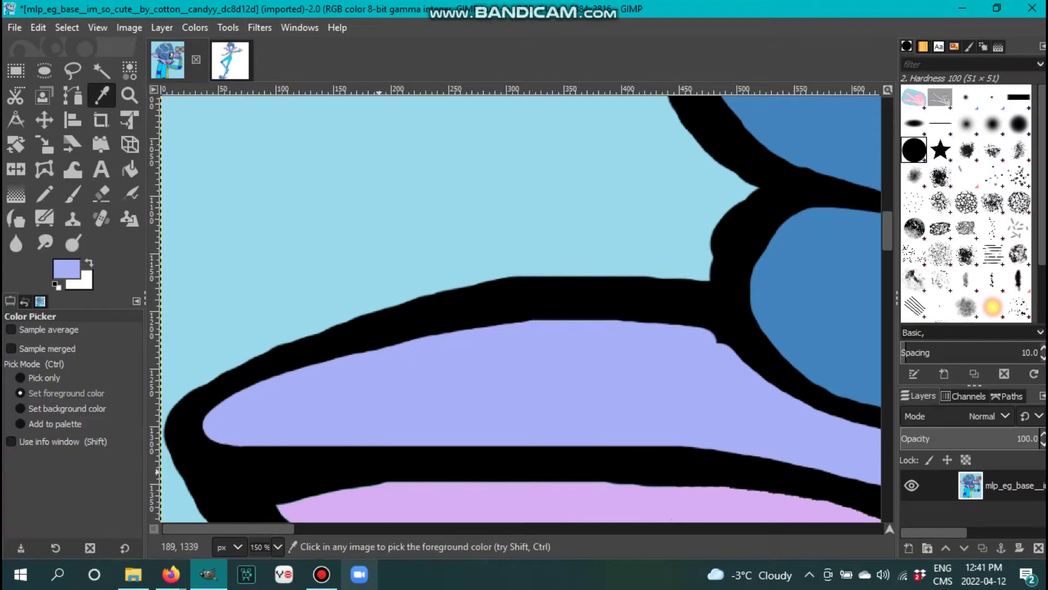
# - Sample the lilac of the hair section below the lavender strand and widen its upper edge and right side over the outline
pyautogui.keyDown('ctrl'); pyautogui.click(491, 499); pyautogui.keyUp('ctrl')
pyautogui.scroll(-3, 483, 471)
pyautogui.moveTo(243, 264); pyautogui.dragTo(483, 470)
pyautogui.moveTo(272, 267)
pyautogui.mouseDown()
pyautogui.moveTo(570, 269)
pyautogui.moveTo(459, 331)
pyautogui.moveTo(269, 284)
pyautogui.moveTo(243, 164)
pyautogui.moveTo(473, 350)
pyautogui.moveTo(339, 284)
pyautogui.moveTo(753, 470)
pyautogui.mouseUp()
pyautogui.scroll(-3, 321, 311)
pyautogui.hscroll(5, 753, 469)
pyautogui.moveTo(597, 211); pyautogui.dragTo(688, 402)
pyautogui.scroll(-4, 688, 402)
pyautogui.moveTo(352, 236)
pyautogui.mouseDown()
pyautogui.moveTo(684, 280)
pyautogui.moveTo(754, 260)
pyautogui.mouseUp()
pyautogui.scroll(-2, 754, 260)
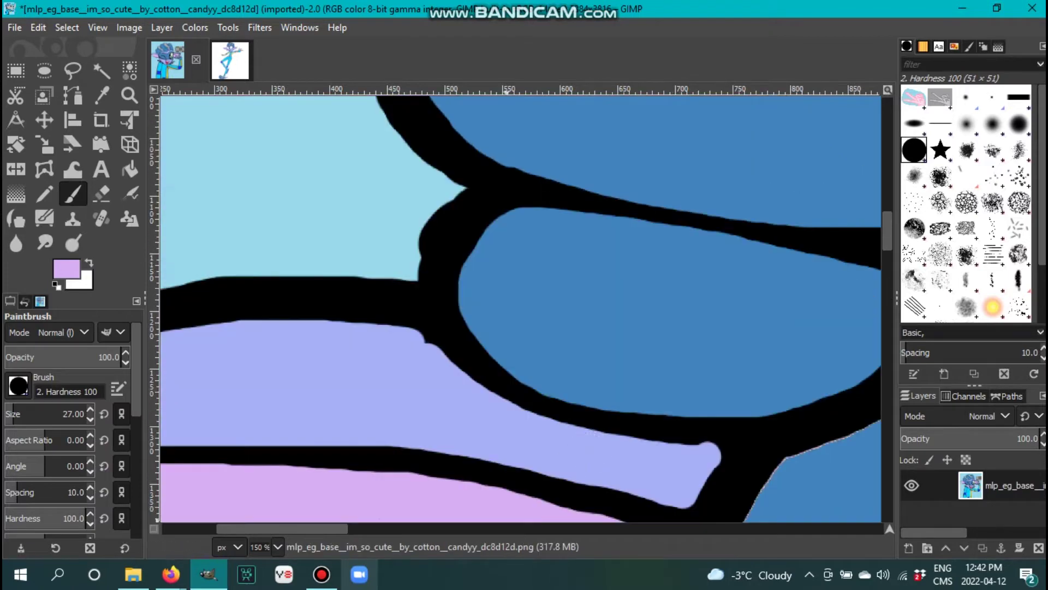
pyautogui.hscroll(5, 753, 260)
pyautogui.scroll(3, 669, 317)
# - Sample the skin blue and widen the skin between the fringe and the top of the green eye, finishing at size 22
pyautogui.keyDown('ctrl'); pyautogui.click(669, 316); pyautogui.keyUp('ctrl')
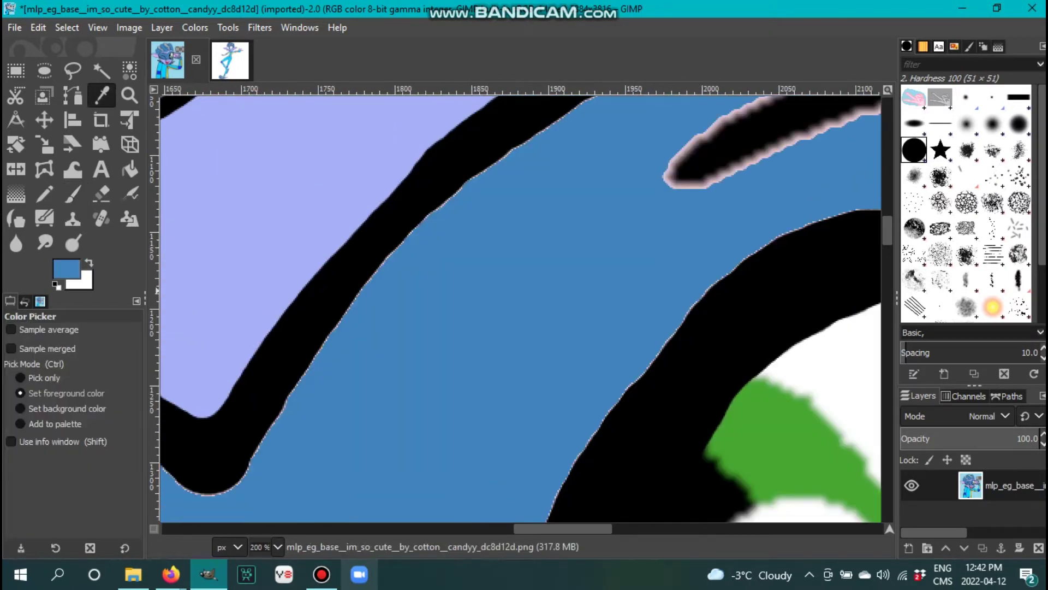
pyautogui.moveTo(229, 501); pyautogui.dragTo(589, 104)
pyautogui.scroll(4, 590, 103)
pyautogui.moveTo(519, 333)
pyautogui.mouseDown()
pyautogui.moveTo(670, 262)
pyautogui.moveTo(868, 257)
pyautogui.mouseUp()
pyautogui.hscroll(6, 869, 257)
pyautogui.moveTo(688, 382); pyautogui.dragTo(294, 287)
pyautogui.moveTo(650, 390)
pyautogui.mouseDown()
pyautogui.moveTo(382, 327)
pyautogui.moveTo(232, 385)
pyautogui.mouseUp()
pyautogui.scroll(-5, 557, 338)
pyautogui.moveTo(688, 164)
pyautogui.mouseDown()
pyautogui.moveTo(672, 331)
pyautogui.moveTo(508, 240)
pyautogui.moveTo(328, 229)
pyautogui.mouseUp()
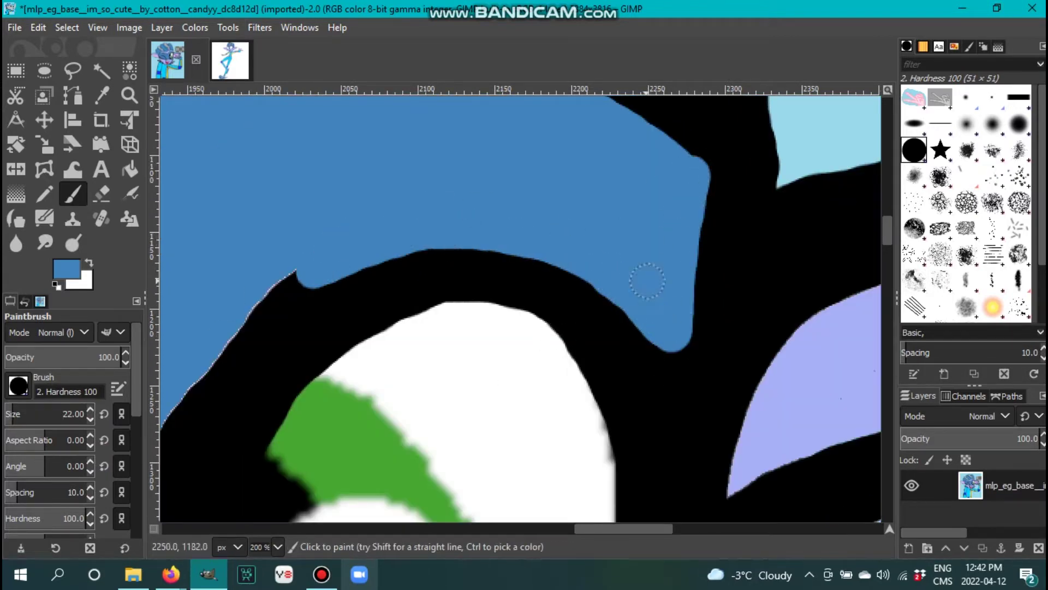
# - Thin the black outline down the inner side of the green eye with skin blue at size 25
pyautogui.scroll(-2, 684, 148)
pyautogui.hscroll(-5, 684, 148)
pyautogui.press(']')
pyautogui.press(']')
pyautogui.press(']')
pyautogui.scroll(-2, 684, 148)
pyautogui.moveTo(684, 148)
pyautogui.mouseDown()
pyautogui.moveTo(415, 284)
pyautogui.moveTo(322, 492)
pyautogui.mouseUp()
pyautogui.scroll(-4, 415, 221)
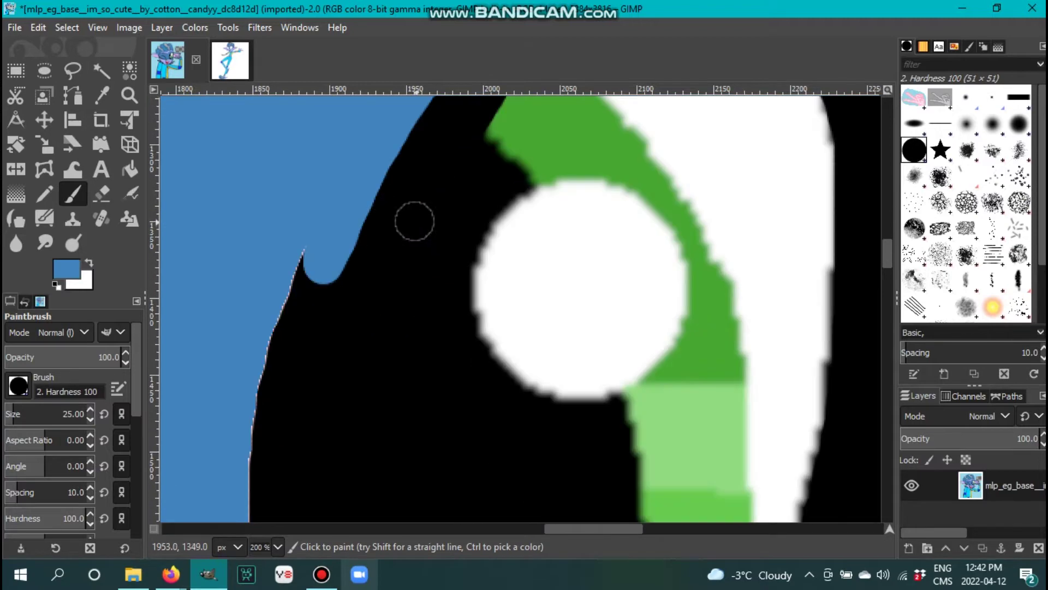
pyautogui.moveTo(308, 311); pyautogui.dragTo(265, 508)
pyautogui.scroll(-4, 310, 164)
pyautogui.moveTo(272, 249); pyautogui.dragTo(268, 513)
pyautogui.scroll(-5, 236, 189)
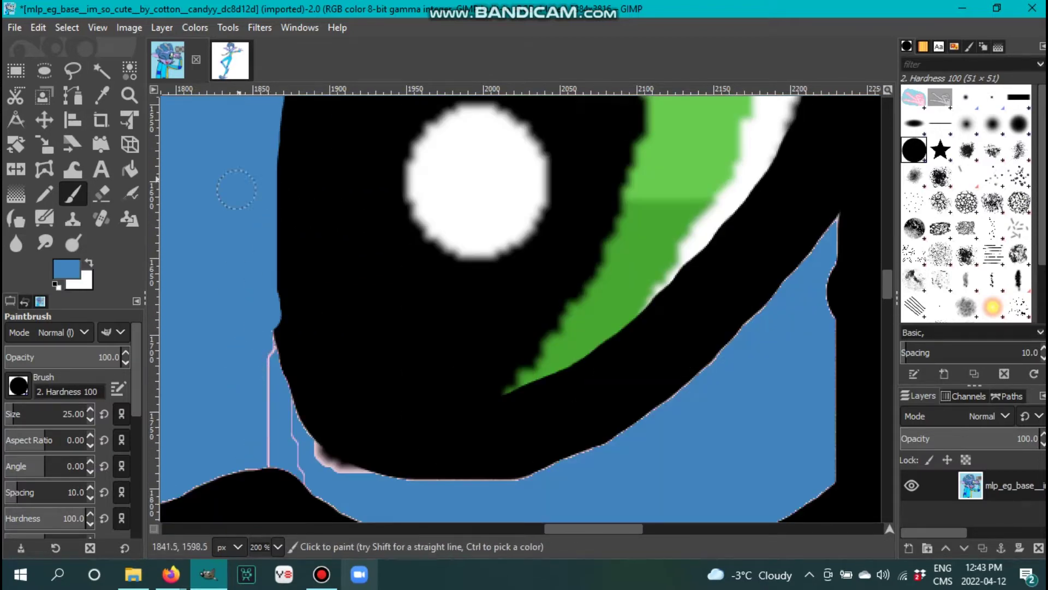
# - Thin the green eye's lower outline with skin blue and cover the pale pink lines beneath it
pyautogui.moveTo(309, 416); pyautogui.dragTo(546, 468)
pyautogui.scroll(-2, 408, 378)
pyautogui.moveTo(435, 368)
pyautogui.mouseDown()
pyautogui.moveTo(535, 500)
pyautogui.moveTo(704, 508)
pyautogui.mouseUp()
pyautogui.moveTo(270, 317); pyautogui.dragTo(257, 257)
# - Extend the skin blue up beside the outer lower edge of the green eye at size 24, narrowing both bordering outlines
pyautogui.hscroll(4, 257, 257)
pyautogui.scroll(2, 306, 431)
pyautogui.press('[')
pyautogui.scroll(2, 473, 474)
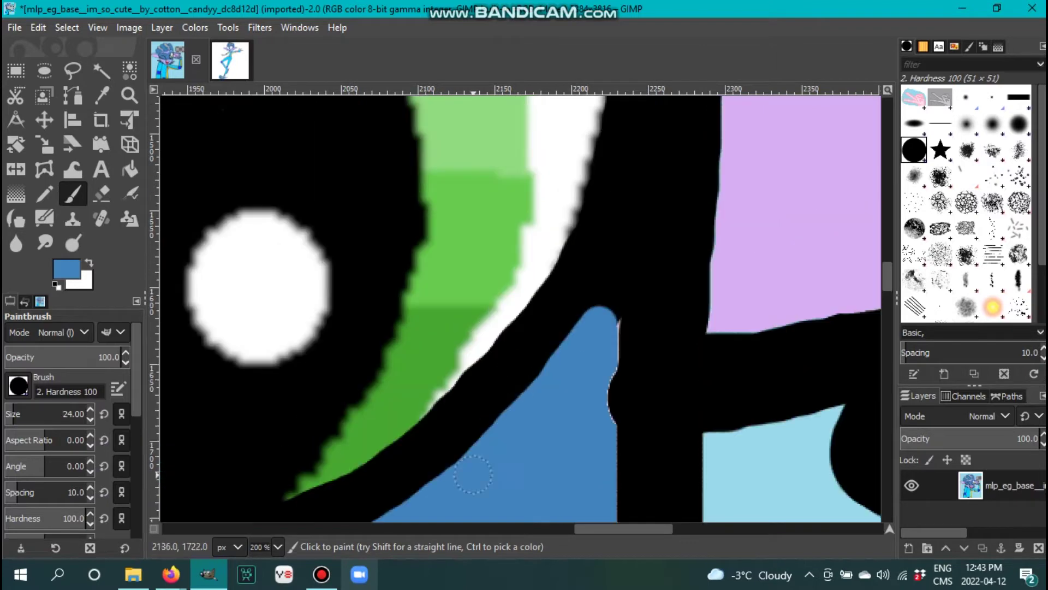
pyautogui.moveTo(455, 486)
pyautogui.mouseDown()
pyautogui.moveTo(562, 350)
pyautogui.moveTo(639, 218)
pyautogui.mouseUp()
pyautogui.scroll(2, 628, 306)
pyautogui.moveTo(644, 328)
pyautogui.mouseDown()
pyautogui.moveTo(623, 348)
pyautogui.moveTo(613, 415)
pyautogui.mouseUp()
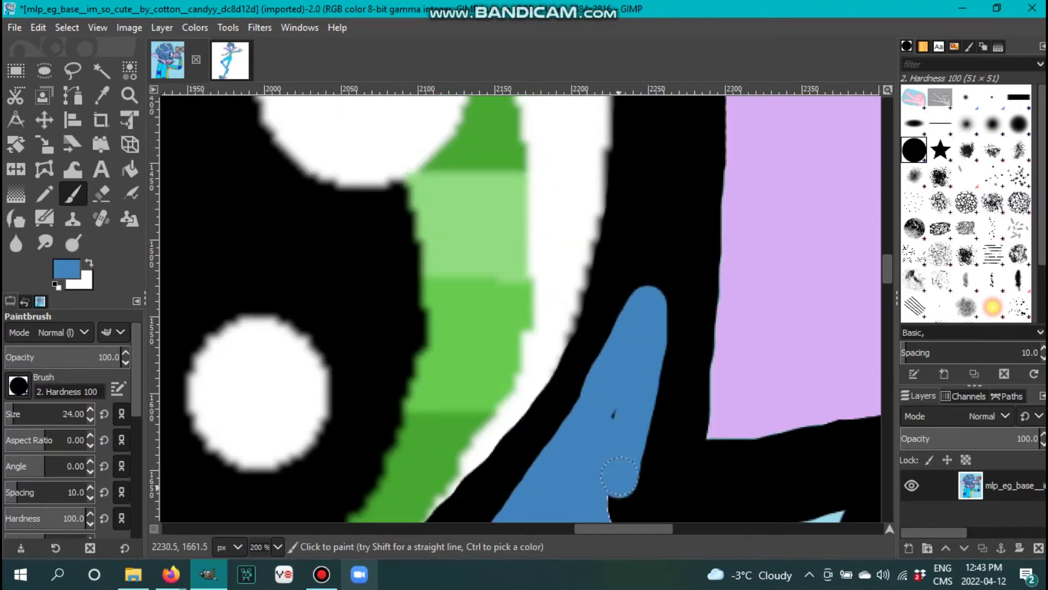
# - Widen the skin blue along the cheek's lower edge below the green eye at size 25
pyautogui.scroll(-2, 613, 415)
pyautogui.scroll(-6, 630, 230)
pyautogui.press(']')
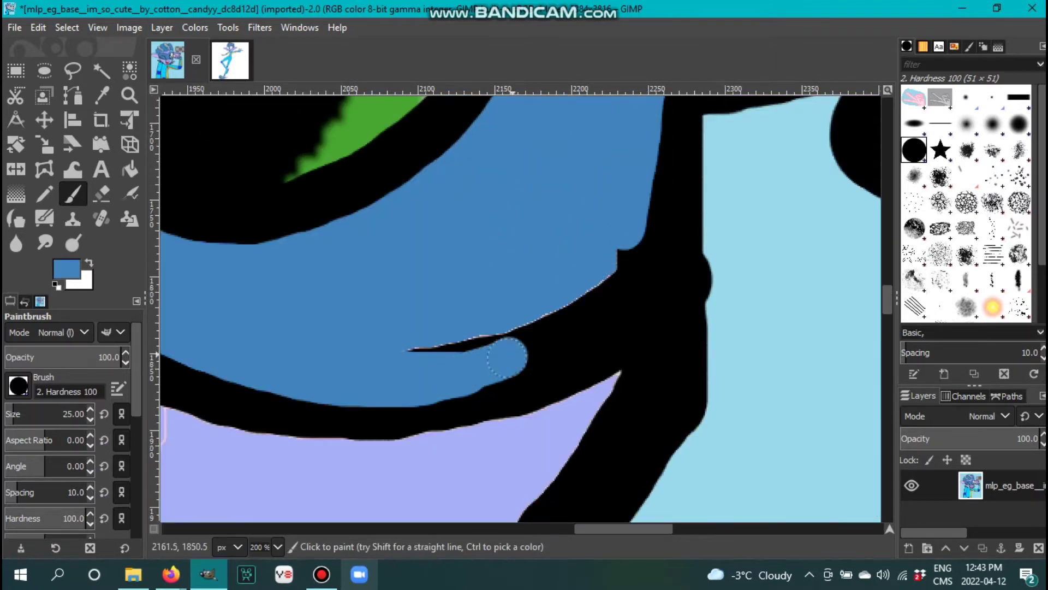
pyautogui.moveTo(507, 357); pyautogui.dragTo(515, 311)
# - Sample the lavender of the hair strand beside the green eye and widen it from its tip back along both edges, reaching size 32
pyautogui.scroll(10, 515, 311)
pyautogui.hscroll(8, 487, 374)
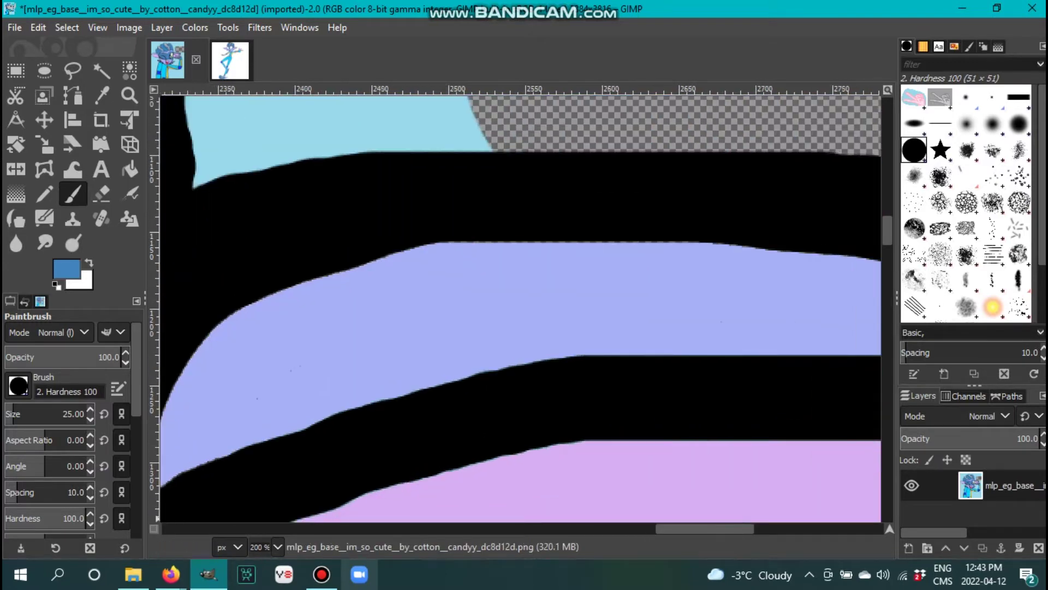
pyautogui.scroll(-2, 519, 306)
pyautogui.keyDown('ctrl'); pyautogui.click(281, 257); pyautogui.keyUp('ctrl')
pyautogui.press('[')
pyautogui.press('[')
pyautogui.scroll(1, 519, 306)
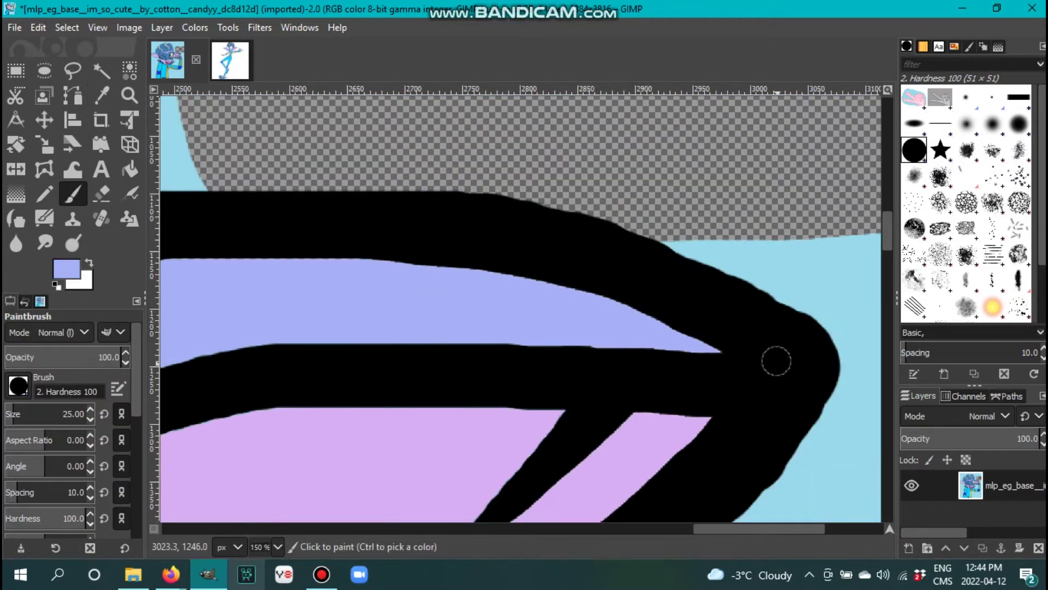
pyautogui.moveTo(783, 359)
pyautogui.mouseDown()
pyautogui.moveTo(431, 241)
pyautogui.moveTo(663, 322)
pyautogui.mouseUp()
pyautogui.hscroll(-5, 663, 322)
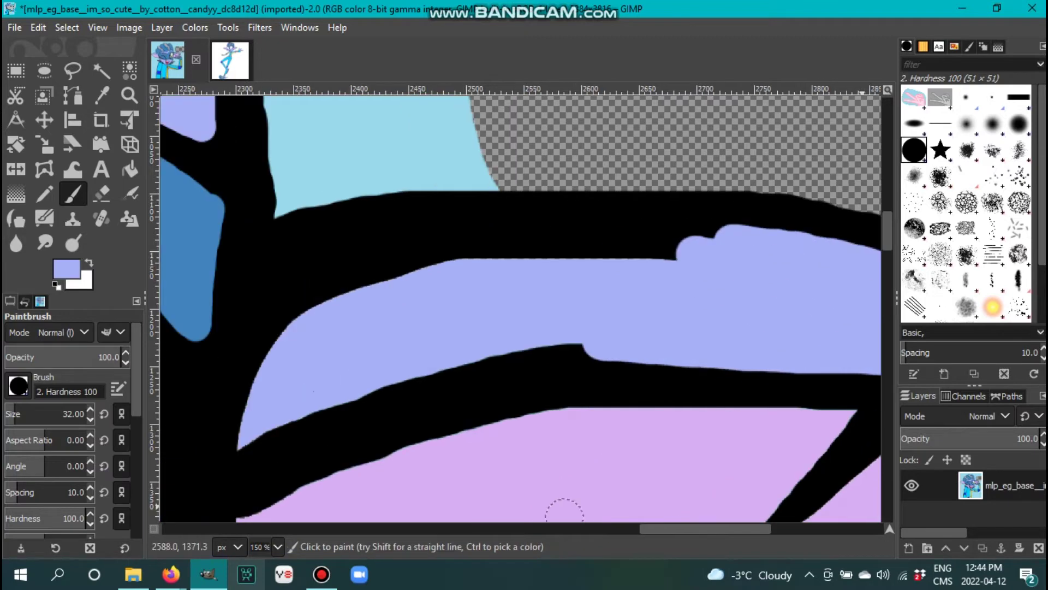
pyautogui.moveTo(682, 239)
pyautogui.mouseDown()
pyautogui.moveTo(229, 456)
pyautogui.moveTo(681, 280)
pyautogui.moveTo(327, 306)
pyautogui.mouseUp()
# - Sample the lilac below the lavender strand and extend the section's upper edge out to its tip at size 29
pyautogui.scroll(-5, 518, 306)
pyautogui.keyDown('ctrl'); pyautogui.click(601, 273); pyautogui.keyUp('ctrl')
pyautogui.press('p')
pyautogui.hscroll(10, 637, 218)
pyautogui.moveTo(637, 218); pyautogui.dragTo(437, 208)
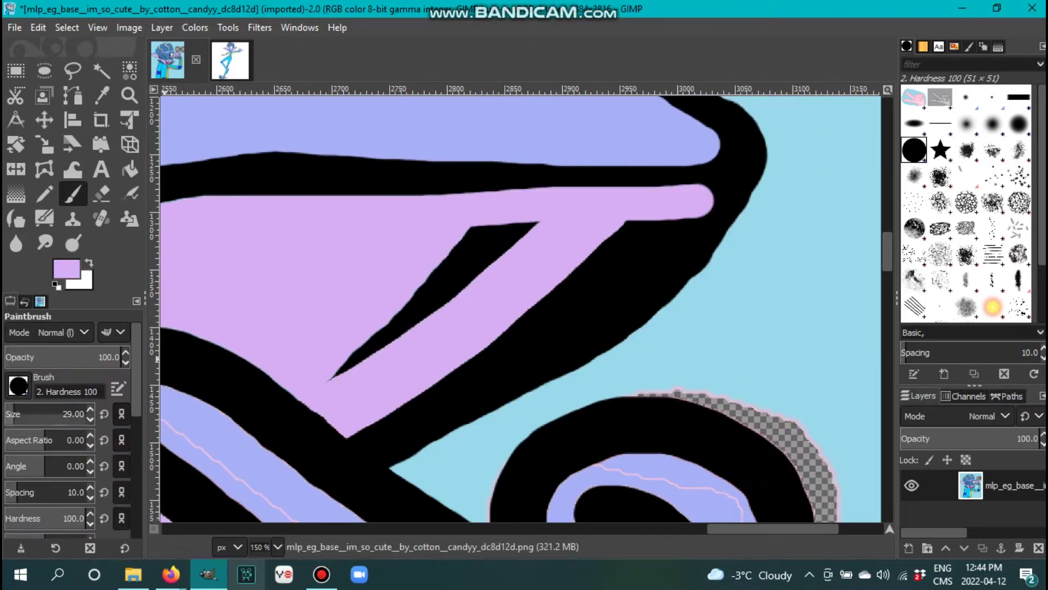
pyautogui.hscroll(-6, 703, 257)
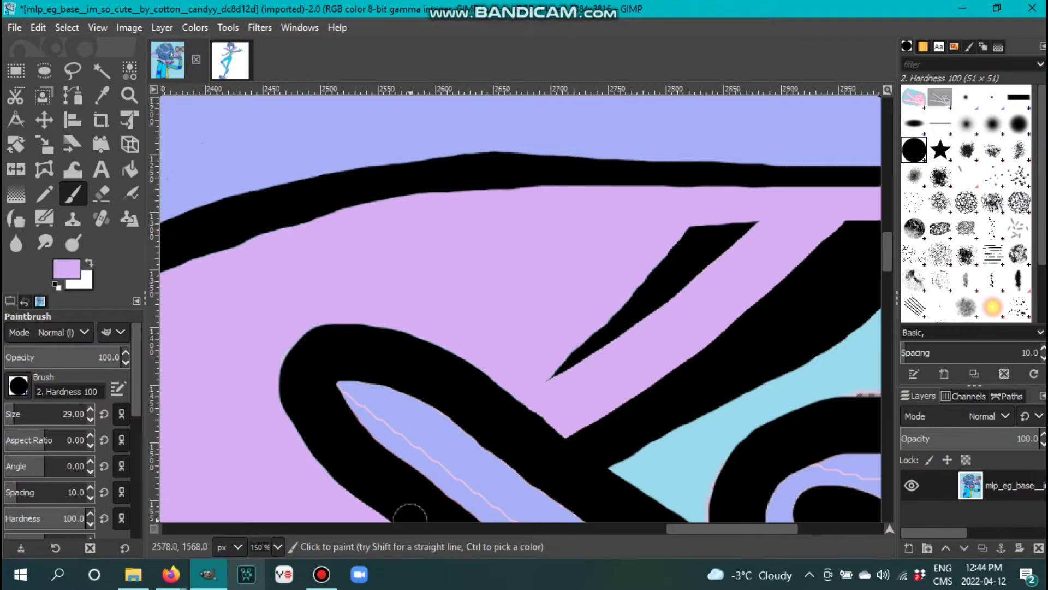
# - Widen the lilac section's lower edges and outer tip at size 29, covering most of the black line inside it
pyautogui.hscroll(-5, 412, 503)
pyautogui.scroll(-3, 363, 277)
pyautogui.moveTo(307, 389)
pyautogui.mouseDown()
pyautogui.moveTo(416, 476)
pyautogui.moveTo(574, 430)
pyautogui.moveTo(652, 253)
pyautogui.mouseUp()
pyautogui.scroll(-4, 589, 412)
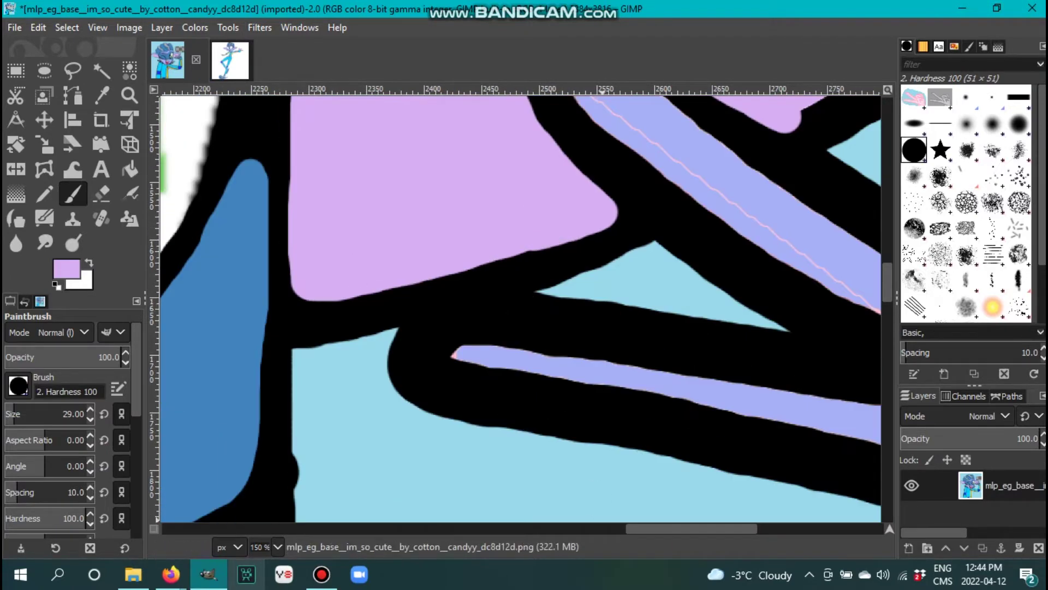
pyautogui.hscroll(8, 590, 412)
pyautogui.moveTo(707, 189); pyautogui.dragTo(426, 403)
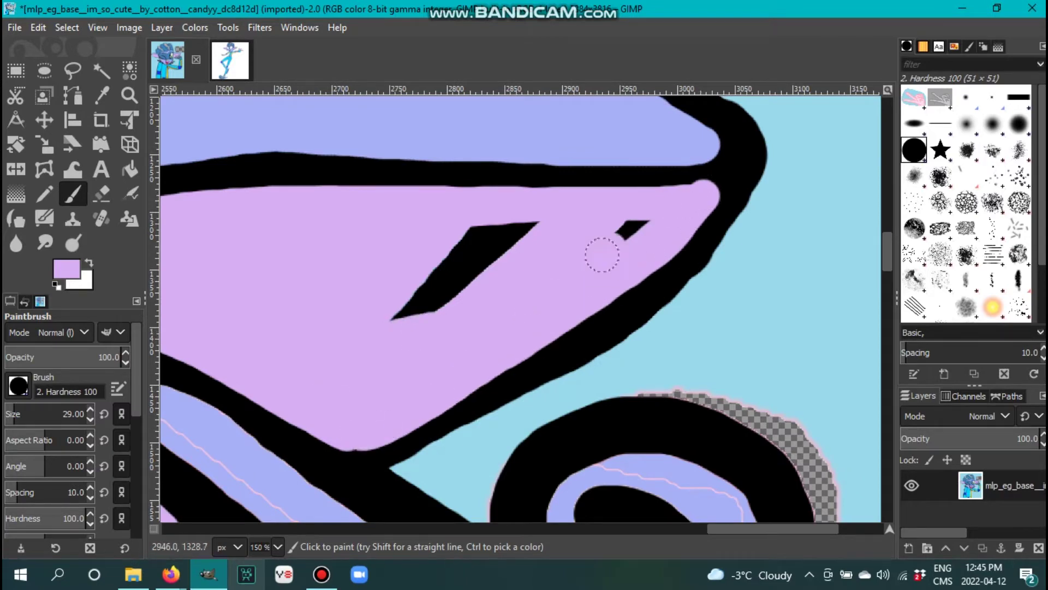
# - Sample the lavender of the diagonal strand under the lilac section and widen it along both edges, reducing the brush to size 26
pyautogui.scroll(-3, 414, 324)
pyautogui.hscroll(-2, 413, 325)
pyautogui.keyDown('ctrl'); pyautogui.click(349, 240); pyautogui.keyUp('ctrl')
pyautogui.press('[')
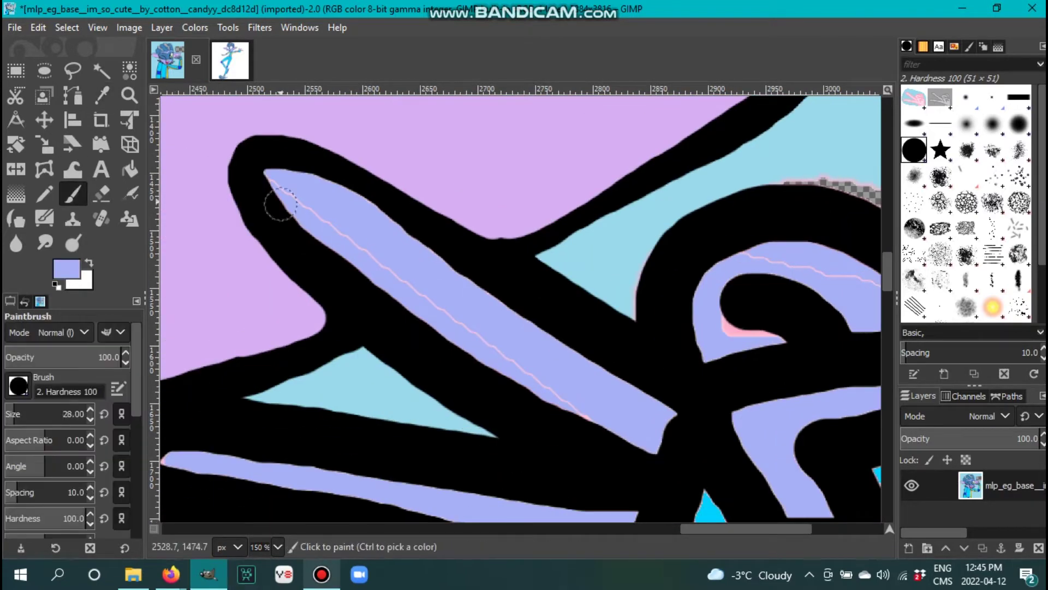
pyautogui.moveTo(271, 169); pyautogui.dragTo(545, 422)
pyautogui.moveTo(251, 167); pyautogui.dragTo(563, 339)
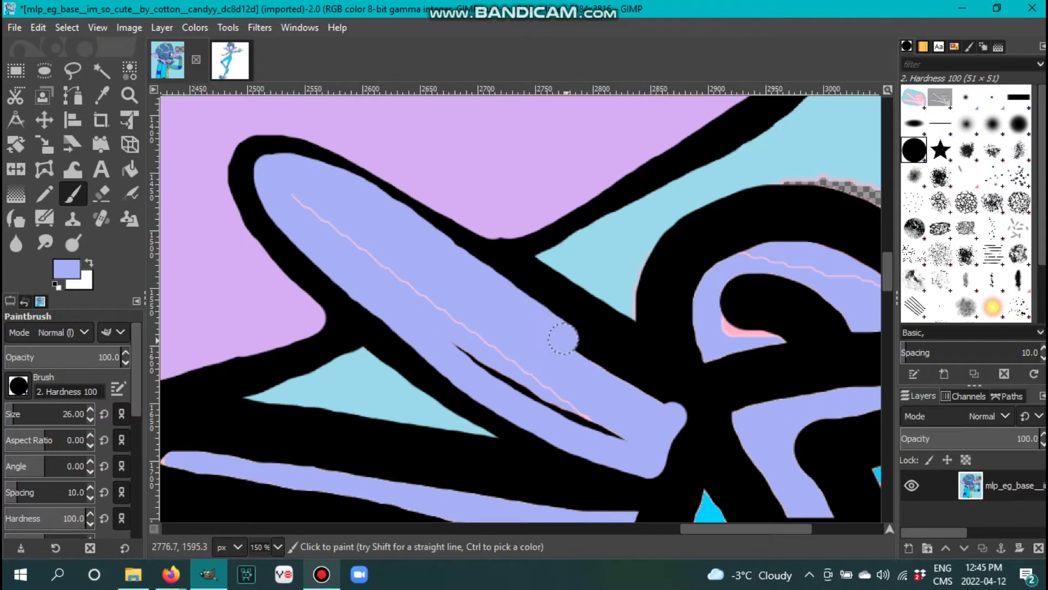
# - Widen the thin lavender strand below the diagonal one over its black outline at size 27
pyautogui.scroll(-3, 579, 362)
pyautogui.hscroll(-2, 578, 363)
pyautogui.press(']')
pyautogui.moveTo(707, 297)
pyautogui.mouseDown()
pyautogui.moveTo(569, 271)
pyautogui.moveTo(232, 261)
pyautogui.moveTo(698, 298)
pyautogui.mouseUp()
# - Widen the two lavender pieces of the curl beside the bright cyan area, going down to size 23
pyautogui.hscroll(4, 583, 489)
pyautogui.scroll(2, 720, 274)
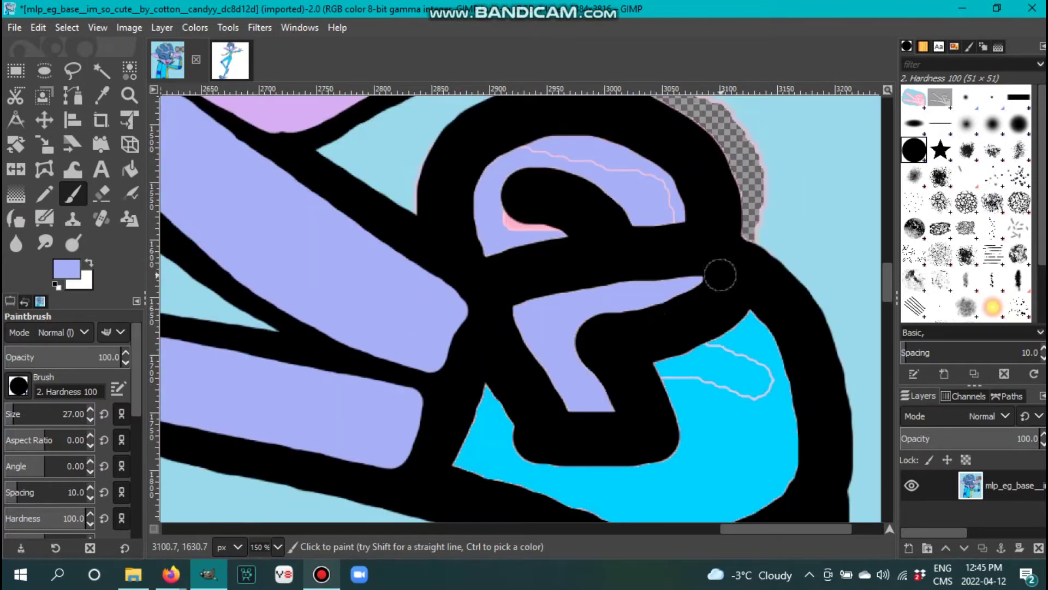
pyautogui.moveTo(657, 270); pyautogui.dragTo(567, 407)
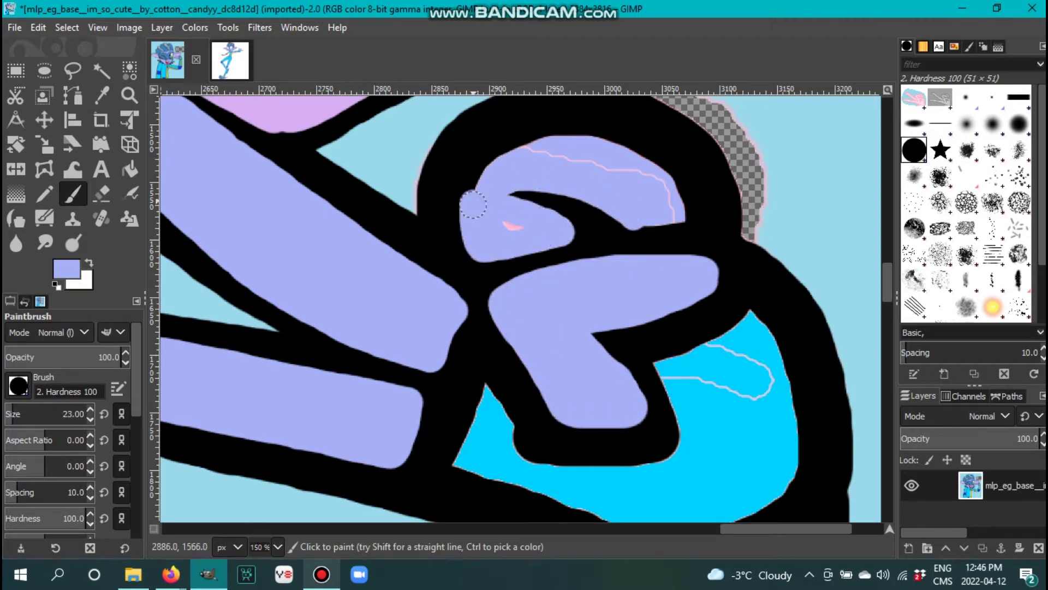
pyautogui.moveTo(473, 205); pyautogui.dragTo(688, 176)
# - Sample the skin blue, thin the outline under the fringe and paint over most of the long diagonal black line at size 27
pyautogui.hscroll(-15, 520, 227)
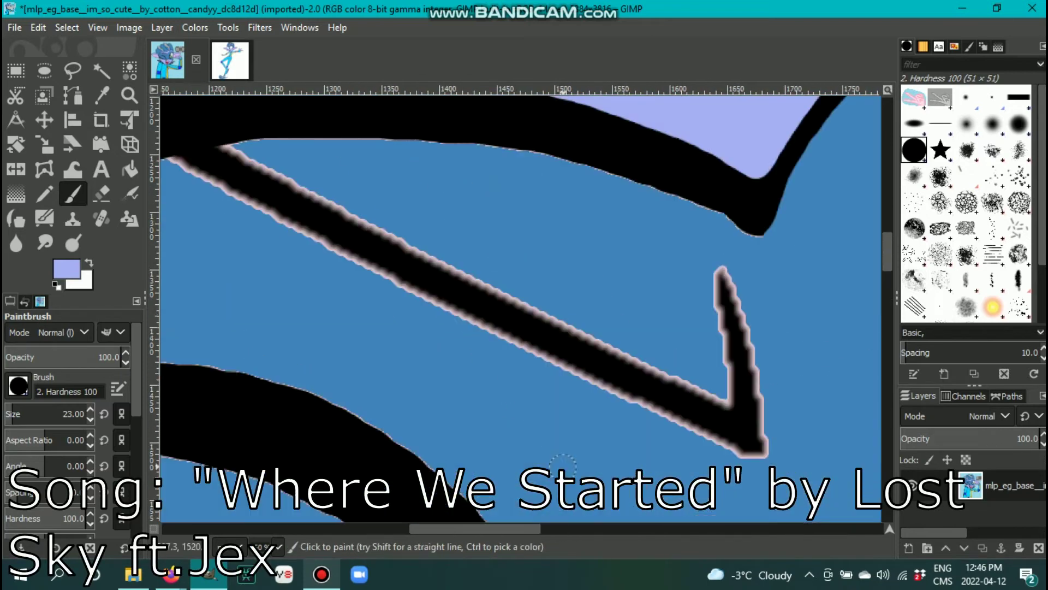
pyautogui.keyDown('ctrl'); pyautogui.click(562, 464); pyautogui.keyUp('ctrl')
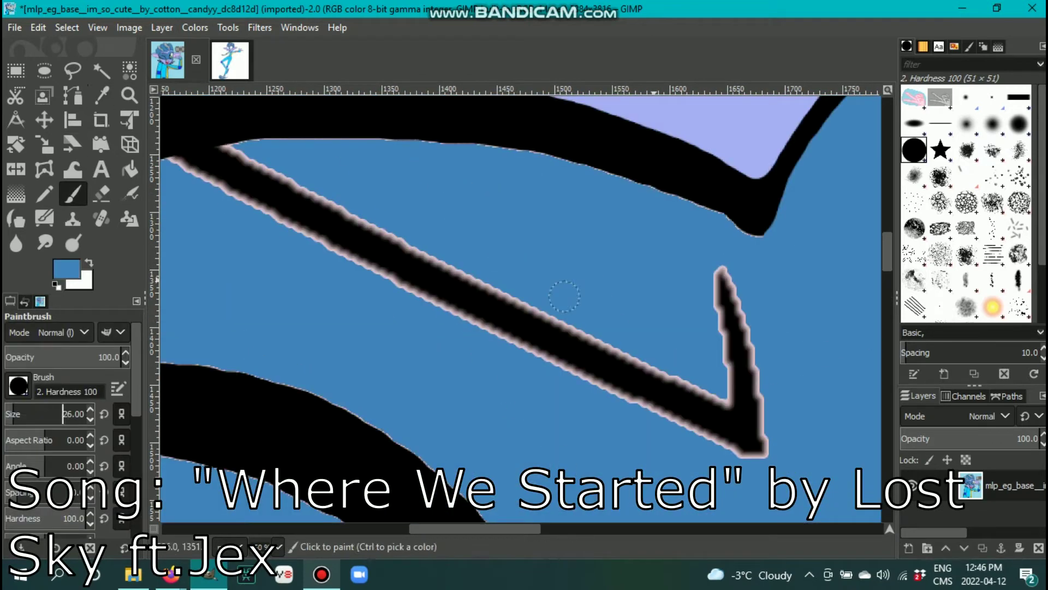
pyautogui.moveTo(765, 232)
pyautogui.mouseDown()
pyautogui.moveTo(563, 139)
pyautogui.moveTo(262, 136)
pyautogui.mouseUp()
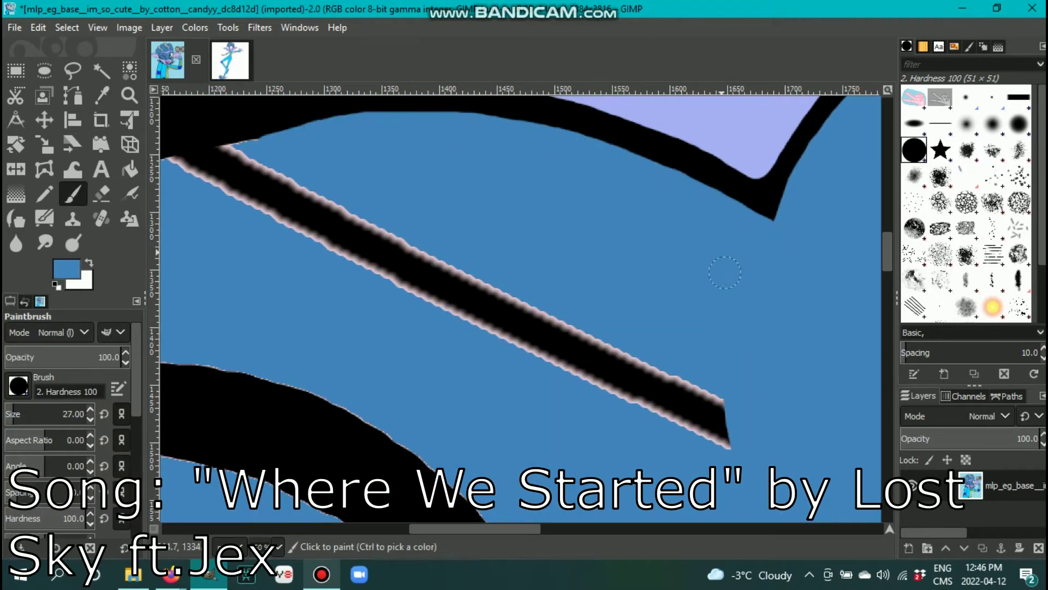
pyautogui.moveTo(625, 377); pyautogui.dragTo(489, 309)
pyautogui.hscroll(-5, 348, 293)
pyautogui.scroll(2, 348, 294)
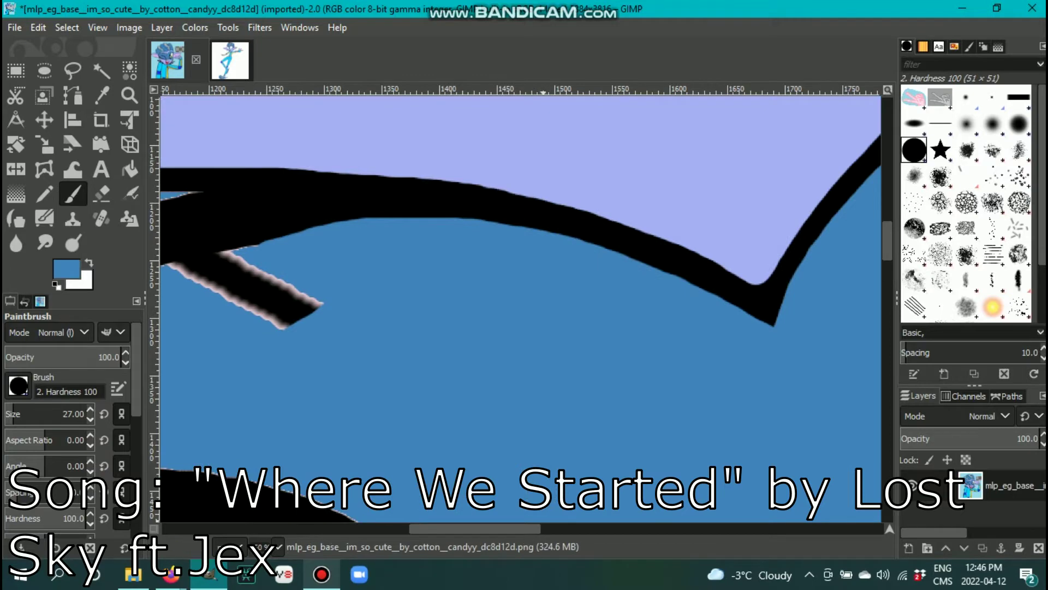
# - Continue thinning the fringe's lower outline towards its other end with skin blue at size 31
pyautogui.scroll(2, 63, 413)
pyautogui.scroll(1, 63, 413)
pyautogui.hotkey('ctrl', 'z')
pyautogui.hotkey('ctrl', 'z')
pyautogui.hotkey('ctrl', 'z')
pyautogui.hotkey('ctrl', 'z')
pyautogui.hotkey('ctrl', 'z')
pyautogui.hotkey('ctrl', 'z')
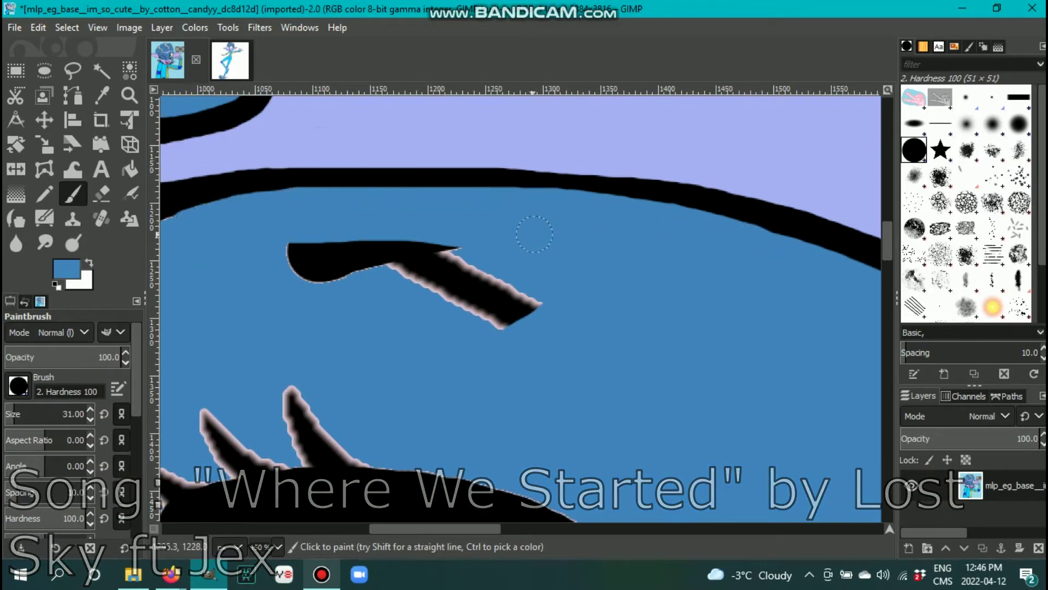
# - Paint over the remaining piece of the diagonal line and thin the face outline beside the fringe at size 31
pyautogui.hscroll(-5, 277, 166)
pyautogui.hotkey('ctrl', 'z')
pyautogui.hotkey('ctrl', 'z')
pyautogui.hotkey('ctrl', 'z')
pyautogui.hotkey('ctrl', 'z')
pyautogui.hotkey('ctrl', 'z')
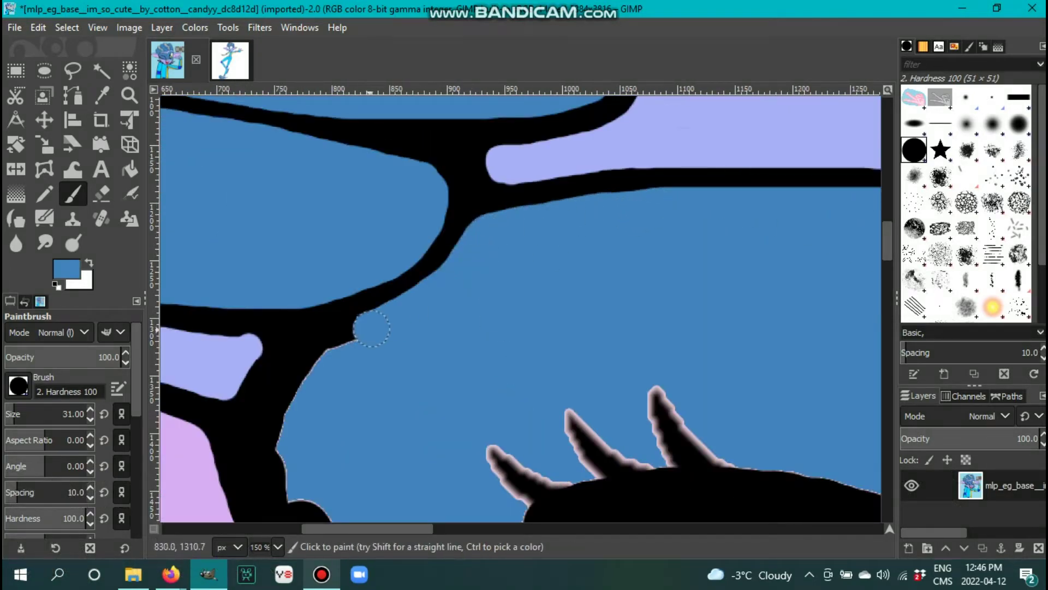
# - Thin the face outline down the side next to the lilac hair section with skin blue at size 31
pyautogui.scroll(-5, 277, 166)
pyautogui.hotkey('ctrl', 'z')
pyautogui.hotkey('ctrl', 'z')
pyautogui.hotkey('ctrl', 'z')
pyautogui.hotkey('ctrl', 'z')
pyautogui.hotkey('ctrl', 'z')
pyautogui.hotkey('ctrl', 'z')
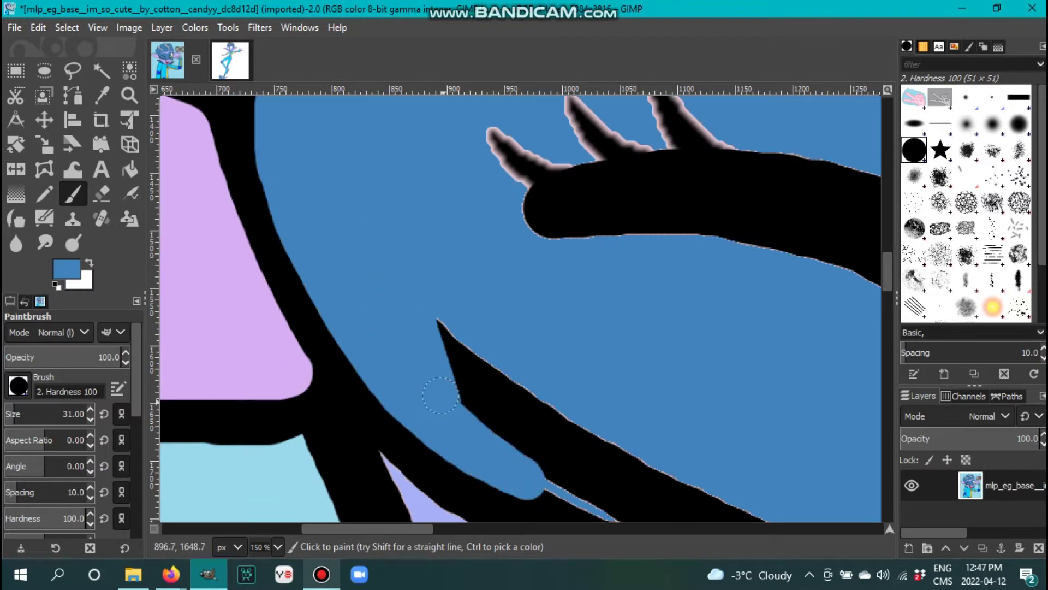
# - Thin the lower face outline above the lavender area and paint over the black line just inside the cheek at size 31
pyautogui.hscroll(5, 193, 240)
pyautogui.scroll(-3, 192, 241)
pyautogui.hotkey('ctrl', 'z')
pyautogui.hotkey('ctrl', 'z')
pyautogui.hotkey('ctrl', 'z')
pyautogui.hotkey('ctrl', 'z')
pyautogui.hotkey('ctrl', 'z')
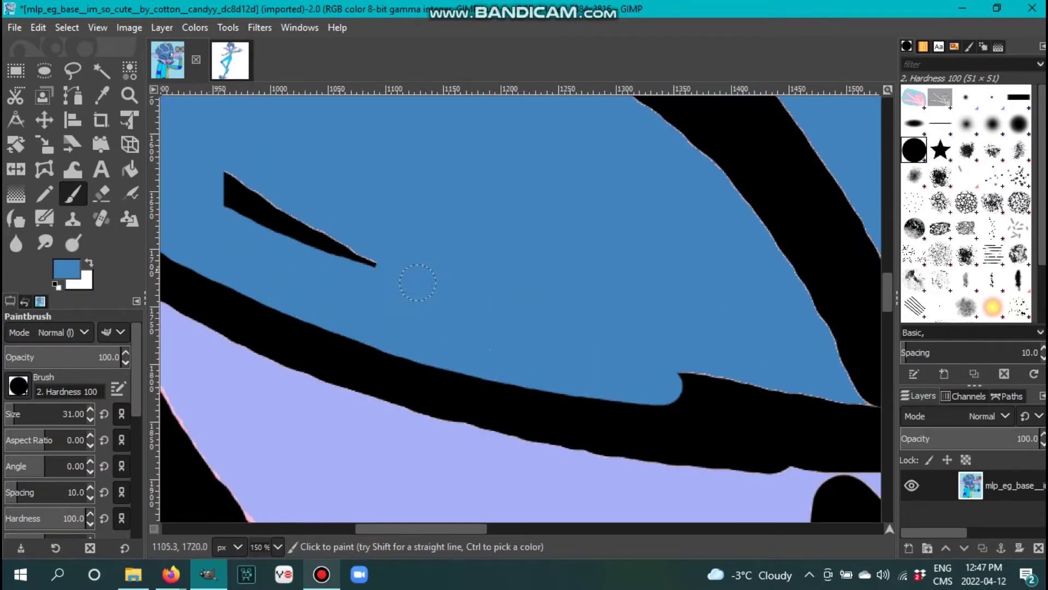
# - Thin the lower face outline at the chin with skin blue at size 25, separating it from the thick black line above
pyautogui.hscroll(8, 492, 328)
pyautogui.hscroll(-5, 629, 374)
pyautogui.keyDown('ctrl'); pyautogui.scroll(2, 629, 374); pyautogui.keyUp('ctrl')
pyautogui.press('[')
pyautogui.press('[')
pyautogui.press('[')
pyautogui.press('[')
pyautogui.press('[')
pyautogui.press('[')
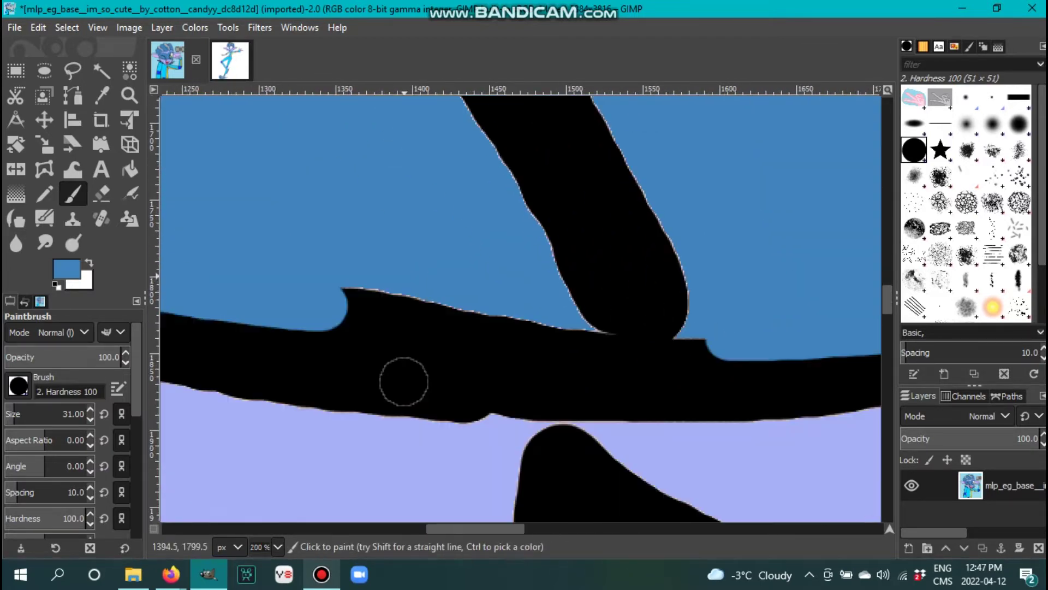
pyautogui.hotkey('ctrl', 'z')
pyautogui.hotkey('ctrl', 'z')
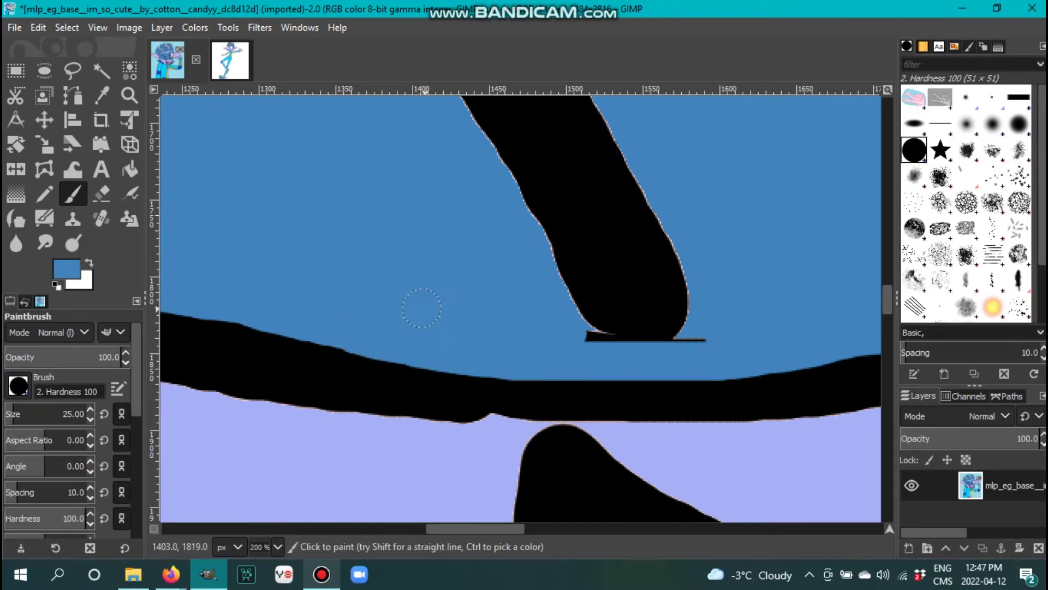
# - Smooth the skin edge of the lower face outline from the chin back towards the cheek at size 25
pyautogui.hscroll(5, 708, 360)
pyautogui.hscroll(-8, 535, 512)
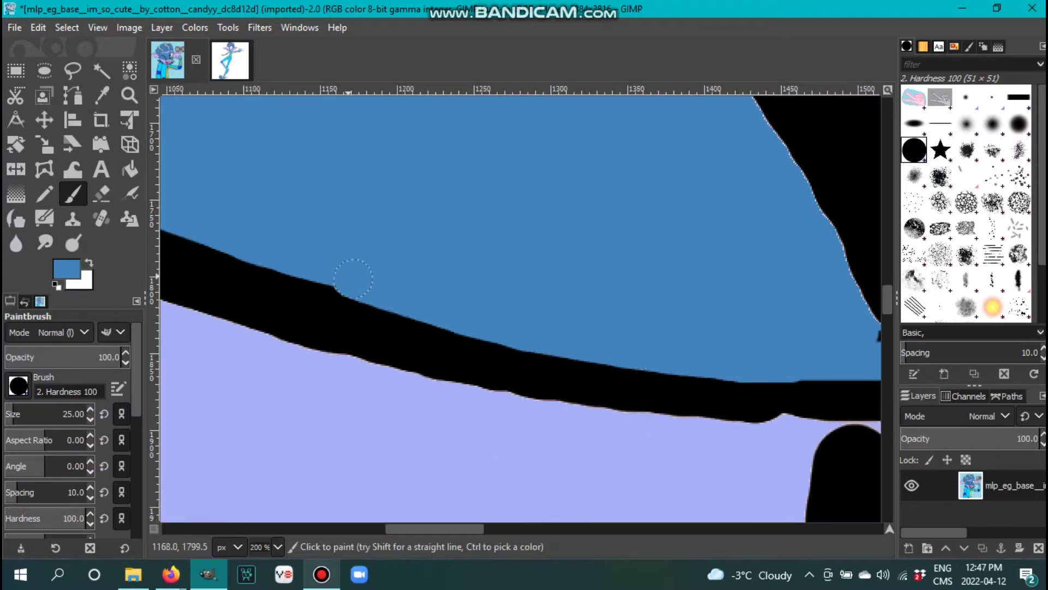
pyautogui.hscroll(-5, 490, 409)
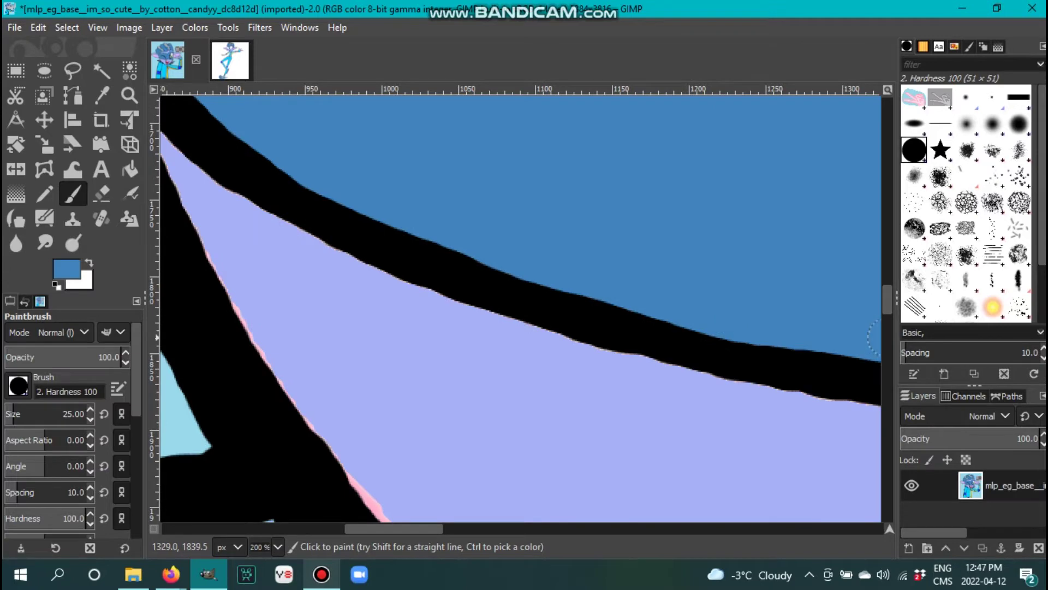
# - Thin the tapered end of the closed-eye line with skin blue at size 24
pyautogui.hscroll(10, 870, 337)
pyautogui.press(']')
pyautogui.press(']')
pyautogui.press(']')
pyautogui.moveTo(458, 118)
pyautogui.mouseDown()
pyautogui.moveTo(519, 273)
pyautogui.moveTo(402, 225)
pyautogui.mouseUp()
pyautogui.scroll(2, 547, 334)
pyautogui.press('[')
pyautogui.press('[')
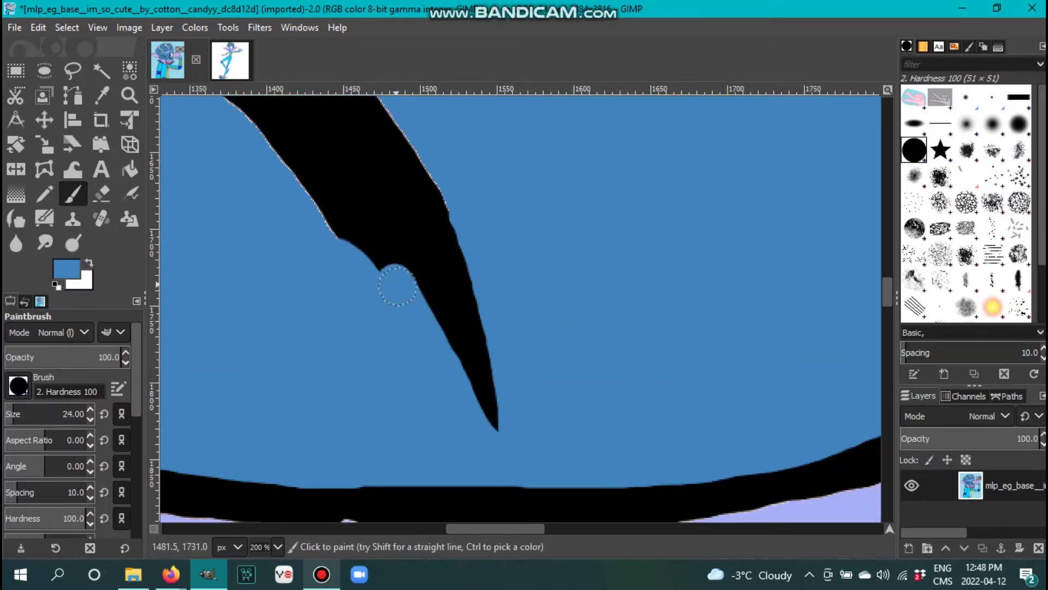
pyautogui.moveTo(397, 284); pyautogui.dragTo(243, 109)
pyautogui.scroll(3, 588, 387)
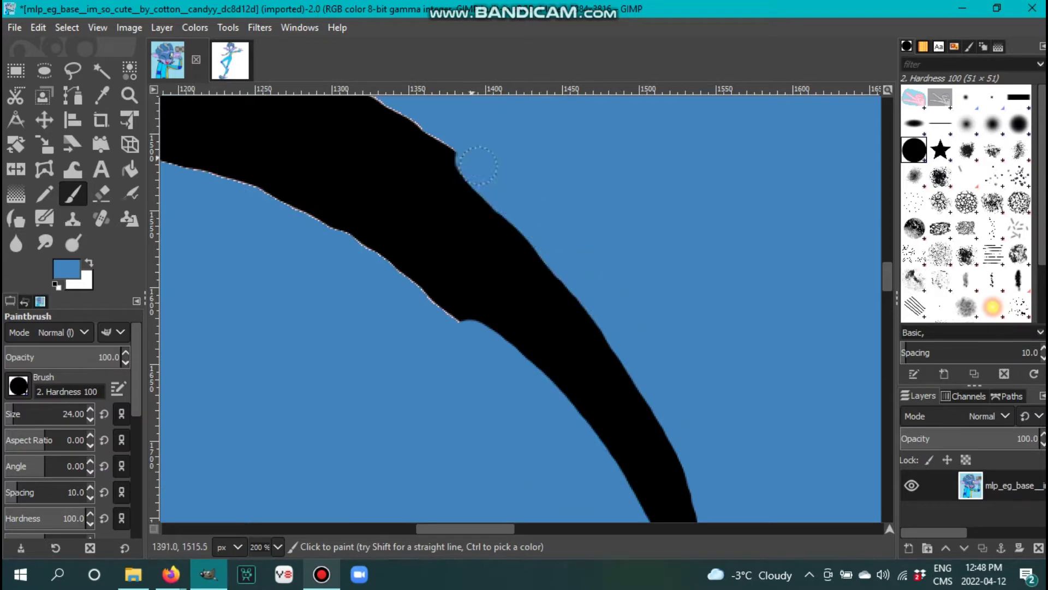
# - Thin both sides of the remaining closed-eye curve and paint over its lashes with skin blue at size 25
pyautogui.hscroll(-4, 588, 387)
pyautogui.moveTo(754, 441); pyautogui.dragTo(437, 257)
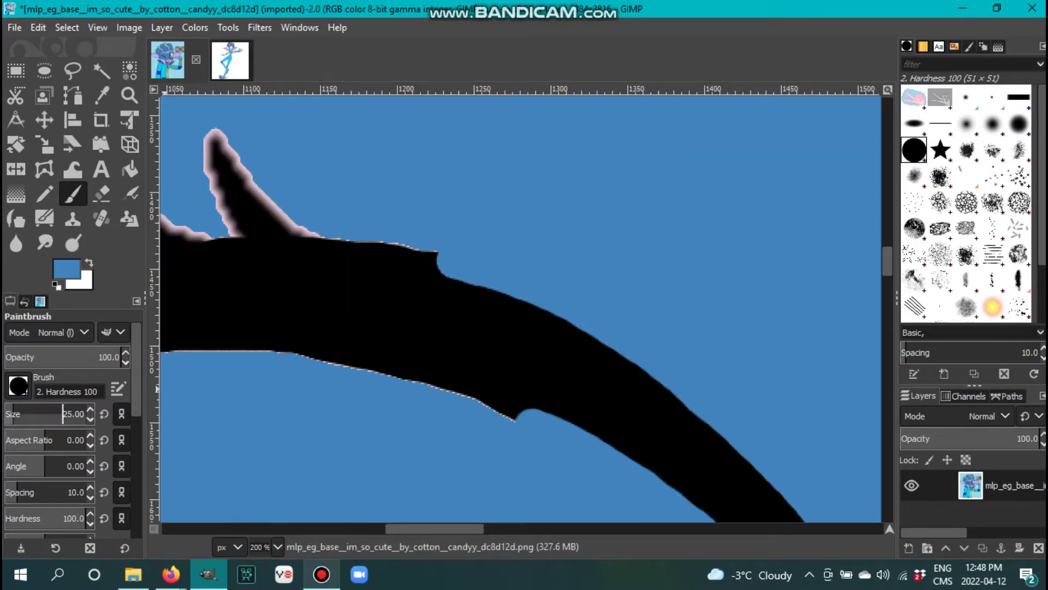
pyautogui.hscroll(-3, 437, 256)
pyautogui.press(']')
pyautogui.moveTo(770, 276)
pyautogui.mouseDown()
pyautogui.moveTo(587, 240)
pyautogui.moveTo(338, 343)
pyautogui.moveTo(546, 341)
pyautogui.moveTo(879, 431)
pyautogui.mouseUp()
pyautogui.moveTo(587, 224)
pyautogui.mouseDown()
pyautogui.moveTo(327, 257)
pyautogui.moveTo(312, 197)
pyautogui.mouseUp()
pyautogui.click(508, 139)
pyautogui.hscroll(5, 552, 171)
pyautogui.hotkey('alt', 'e')
pyautogui.moveTo(552, 171)
pyautogui.mouseDown()
pyautogui.moveTo(595, 230)
pyautogui.moveTo(709, 317)
pyautogui.mouseUp()
pyautogui.press('Escape')
pyautogui.hscroll(3, 495, 345)
pyautogui.moveTo(230, 109)
pyautogui.mouseDown()
pyautogui.moveTo(371, 229)
pyautogui.moveTo(546, 491)
pyautogui.mouseUp()
# - Set the foreground to white and fill the green iris sections of the open eye with it
pyautogui.press('-')
pyautogui.press('-')
pyautogui.press('-')
pyautogui.press('-')
pyautogui.click(66, 268)
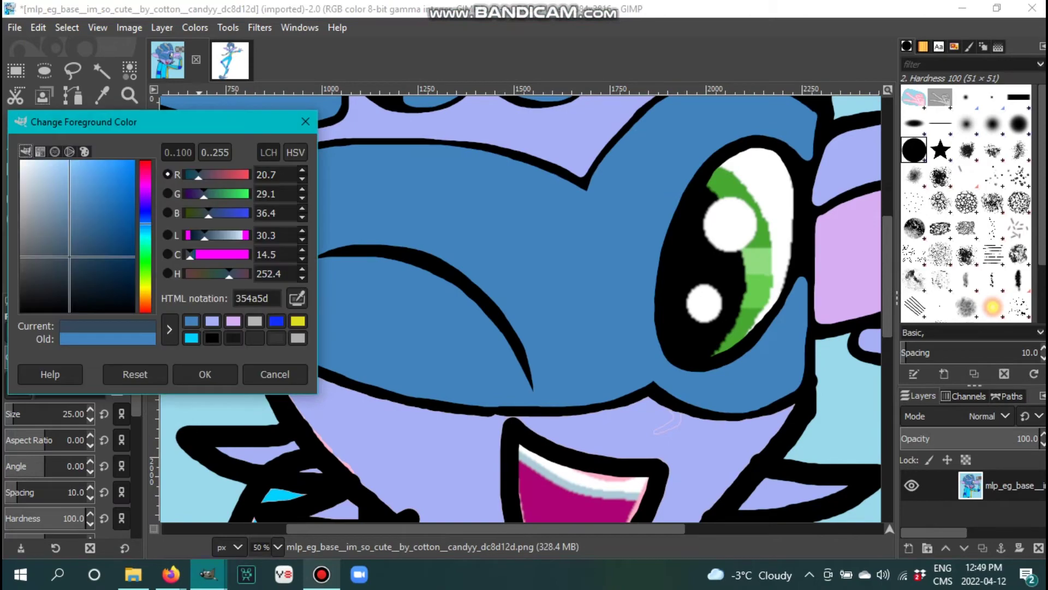
pyautogui.click(201, 372)
pyautogui.press('+')
pyautogui.press('+')
pyautogui.press('+')
pyautogui.scroll(3, 480, 394)
pyautogui.hotkey('shift', 'b')
pyautogui.click(524, 251)
pyautogui.click(595, 480)
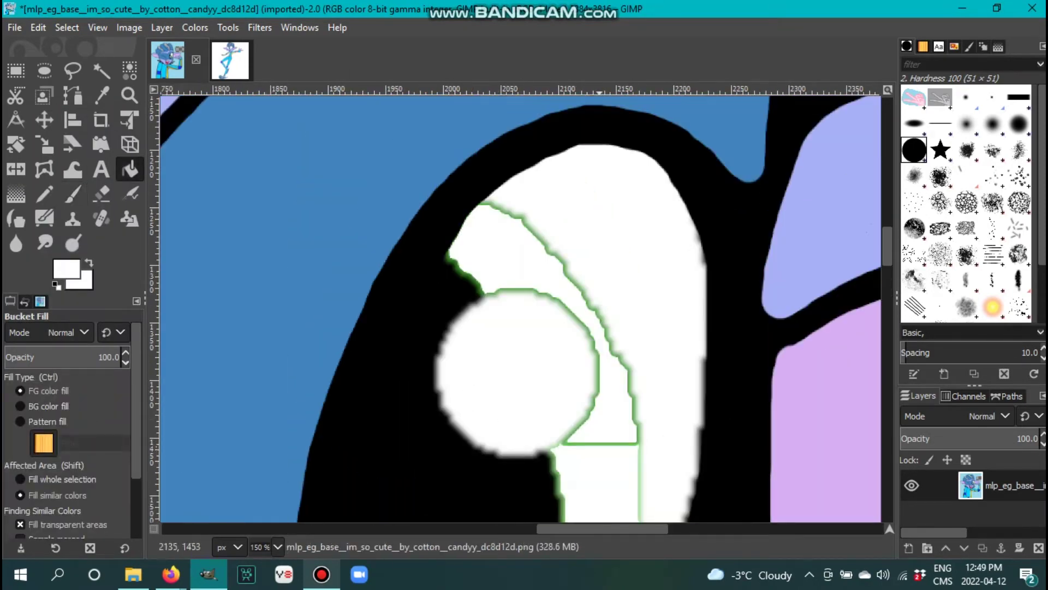
# - Paint white over the black along the open eye's upper inner edge at size 30
pyautogui.press('p')
pyautogui.moveTo(547, 166); pyautogui.dragTo(421, 420)
pyautogui.press(']')
pyautogui.press(']')
pyautogui.press(']')
pyautogui.scroll(-3, 484, 105)
pyautogui.moveTo(484, 106); pyautogui.dragTo(370, 346)
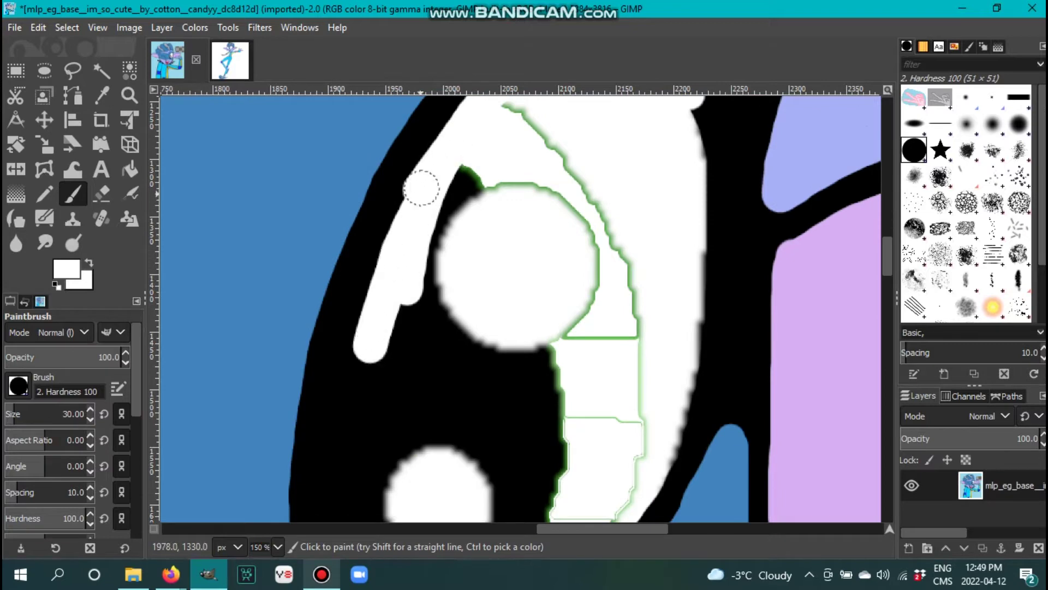
pyautogui.moveTo(421, 188); pyautogui.dragTo(370, 350)
# - Extend the white down both sides of the open eye at size 30, thinning its black outline
pyautogui.scroll(-3, 371, 349)
pyautogui.moveTo(368, 136); pyautogui.dragTo(339, 228)
pyautogui.moveTo(342, 178); pyautogui.dragTo(328, 284)
pyautogui.scroll(1, 677, 212)
pyautogui.moveTo(677, 213); pyautogui.dragTo(707, 398)
pyautogui.scroll(-1, 707, 398)
pyautogui.moveTo(699, 115)
pyautogui.mouseDown()
pyautogui.moveTo(680, 249)
pyautogui.moveTo(638, 343)
pyautogui.mouseUp()
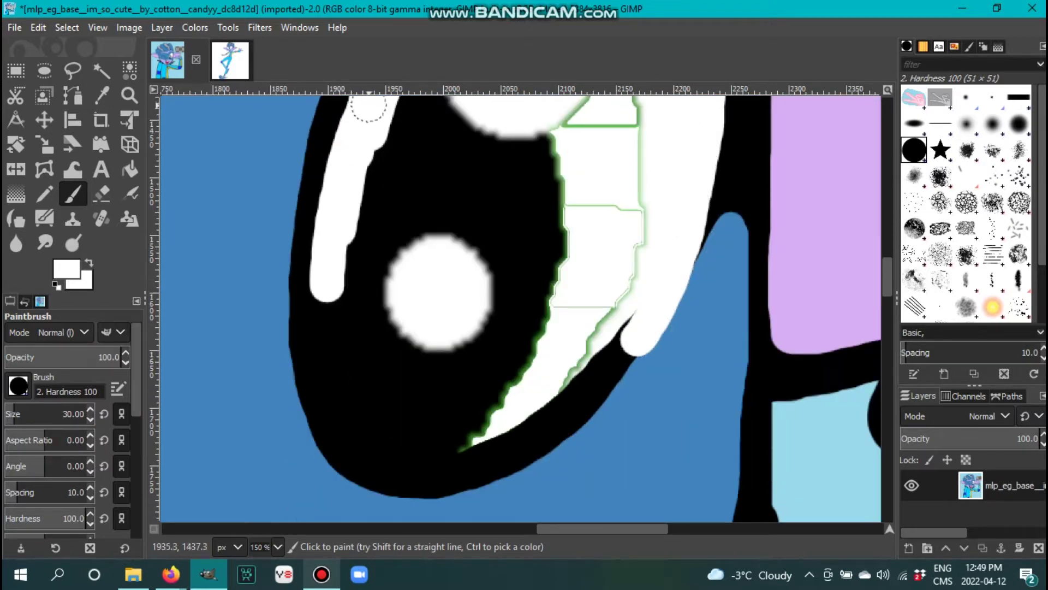
pyautogui.moveTo(333, 229); pyautogui.dragTo(314, 347)
# - Fill the black pupil of the open eye with white
pyautogui.hotkey('shift', 'b')
pyautogui.click(360, 262)
pyautogui.scroll(2, 522, 306)
pyautogui.scroll(-2, 522, 306)
# - Sample the skin blue and repaint the open eye's lower edge with it at size 24
pyautogui.press('o')
pyautogui.click(709, 464)
pyautogui.press('p')
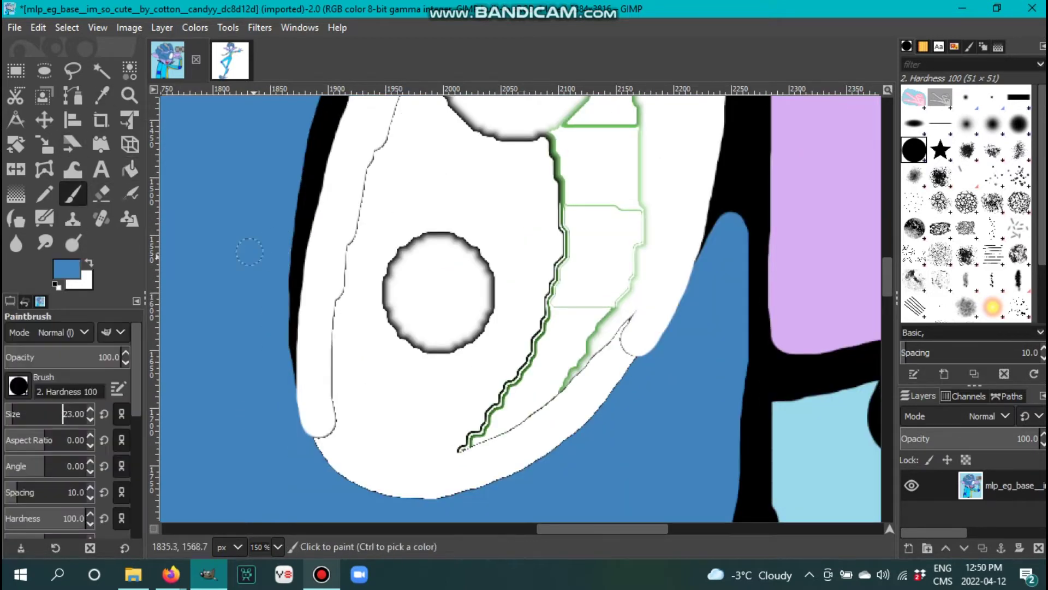
pyautogui.moveTo(329, 453); pyautogui.dragTo(563, 443)
pyautogui.scroll(1, 62, 413)
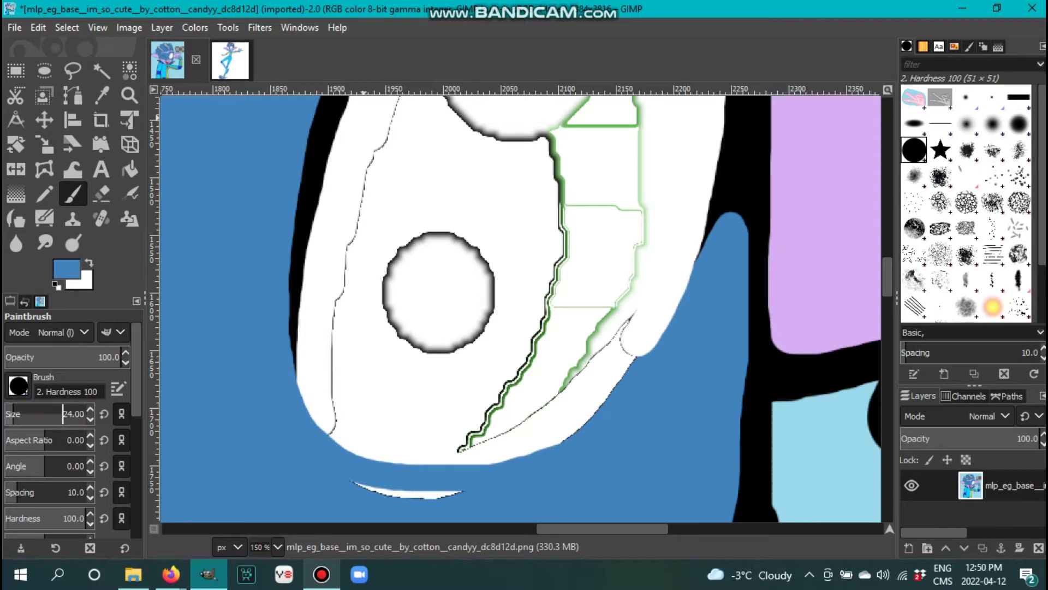
# - Sample white and paint over the leftover dark and green lines inside the open eye at size 24
pyautogui.keyDown('ctrl'); pyautogui.click(341, 431); pyautogui.keyUp('ctrl')
pyautogui.moveTo(333, 437); pyautogui.dragTo(337, 278)
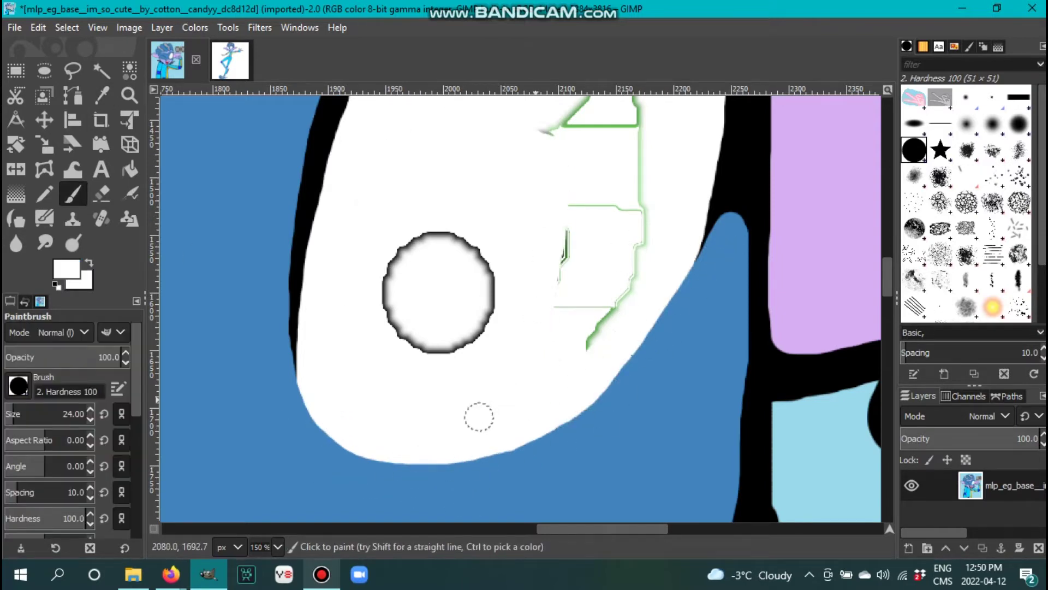
pyautogui.scroll(5, 585, 325)
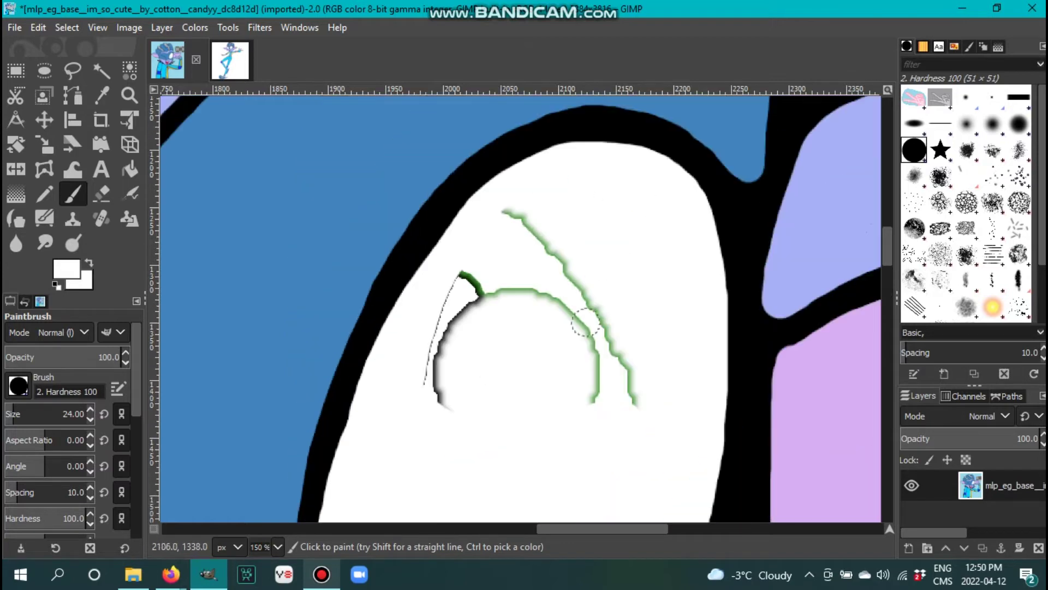
pyautogui.hotkey('ctrl', 'z')
# - Sample the lavender and thin the black line below the open eye with it at size 25
pyautogui.keyDown('ctrl'); pyautogui.scroll(-3, 583, 372); pyautogui.keyUp('ctrl')
pyautogui.keyDown('ctrl'); pyautogui.scroll(2, 583, 372); pyautogui.keyUp('ctrl')
pyautogui.scroll(-3, 560, 386)
pyautogui.keyDown('ctrl'); pyautogui.click(559, 386); pyautogui.keyUp('ctrl')
pyautogui.keyDown('ctrl'); pyautogui.scroll(1, 559, 386); pyautogui.keyUp('ctrl')
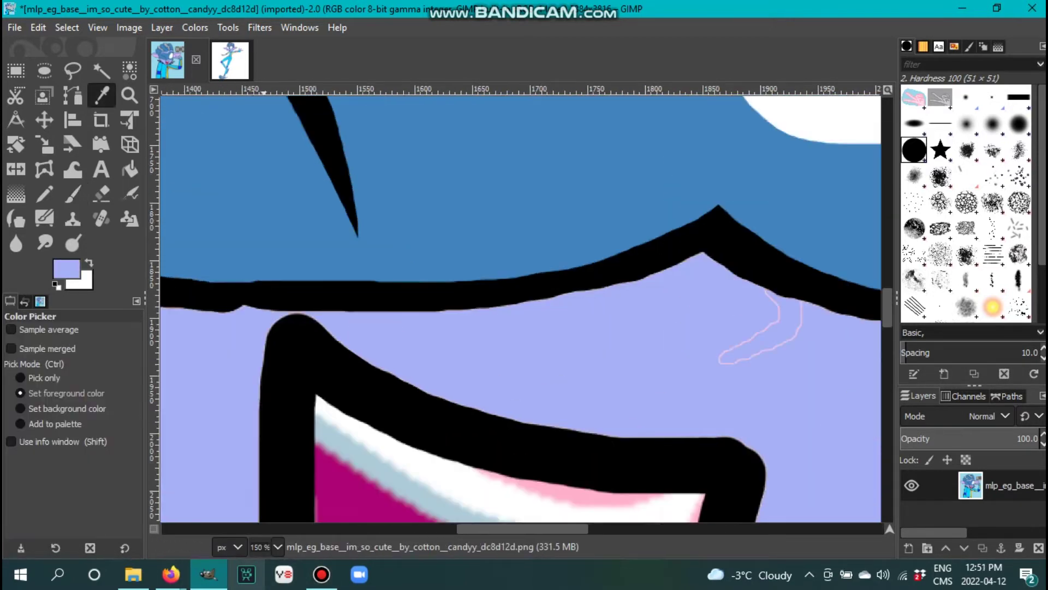
pyautogui.hscroll(4, 559, 386)
pyautogui.moveTo(344, 246); pyautogui.dragTo(584, 331)
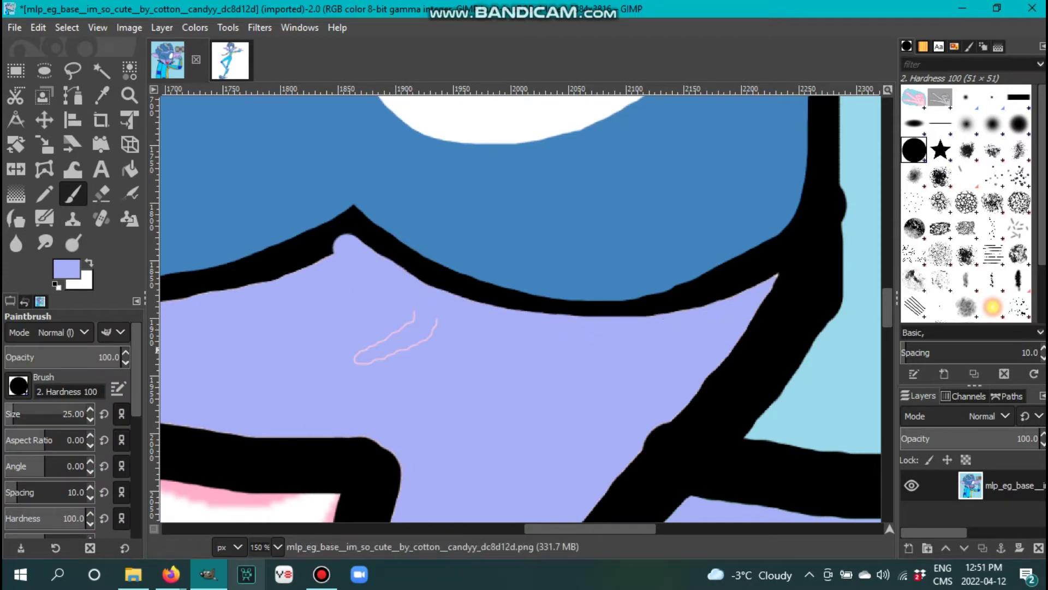
# - Erase the outer side of the cheek outline below the open eye and along the upper fur tuft at size 24
pyautogui.hotkey('shift', 'e')
pyautogui.moveTo(844, 131)
pyautogui.mouseDown()
pyautogui.moveTo(850, 195)
pyautogui.moveTo(778, 415)
pyautogui.moveTo(749, 445)
pyautogui.mouseUp()
pyautogui.scroll(-2, 748, 445)
pyautogui.hscroll(5, 748, 445)
pyautogui.moveTo(465, 334)
pyautogui.mouseDown()
pyautogui.moveTo(598, 356)
pyautogui.moveTo(786, 366)
pyautogui.mouseUp()
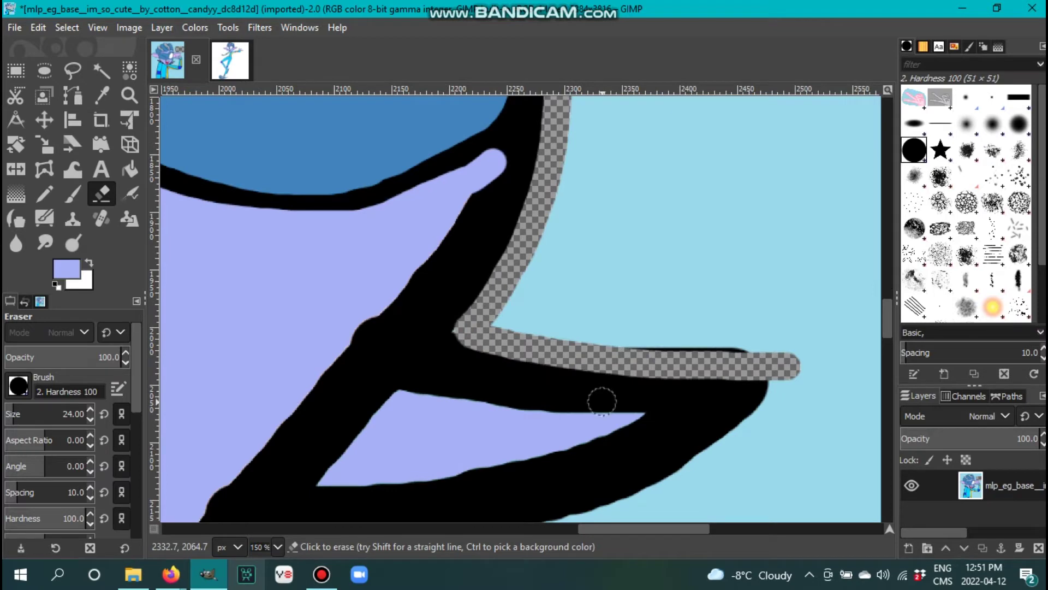
# - Thin the inner cheek outline beside the open eye and widen the upper fur tuft with lavender
pyautogui.moveTo(494, 163)
pyautogui.mouseDown()
pyautogui.moveTo(350, 379)
pyautogui.moveTo(273, 453)
pyautogui.mouseUp()
pyautogui.press('[')
pyautogui.press('[')
pyautogui.press('[')
pyautogui.moveTo(404, 377); pyautogui.dragTo(718, 403)
pyautogui.scroll(-2, 684, 367)
pyautogui.moveTo(684, 366)
pyautogui.mouseDown()
pyautogui.moveTo(557, 349)
pyautogui.moveTo(450, 372)
pyautogui.mouseUp()
pyautogui.moveTo(309, 313); pyautogui.dragTo(393, 337)
pyautogui.hscroll(-4, 394, 337)
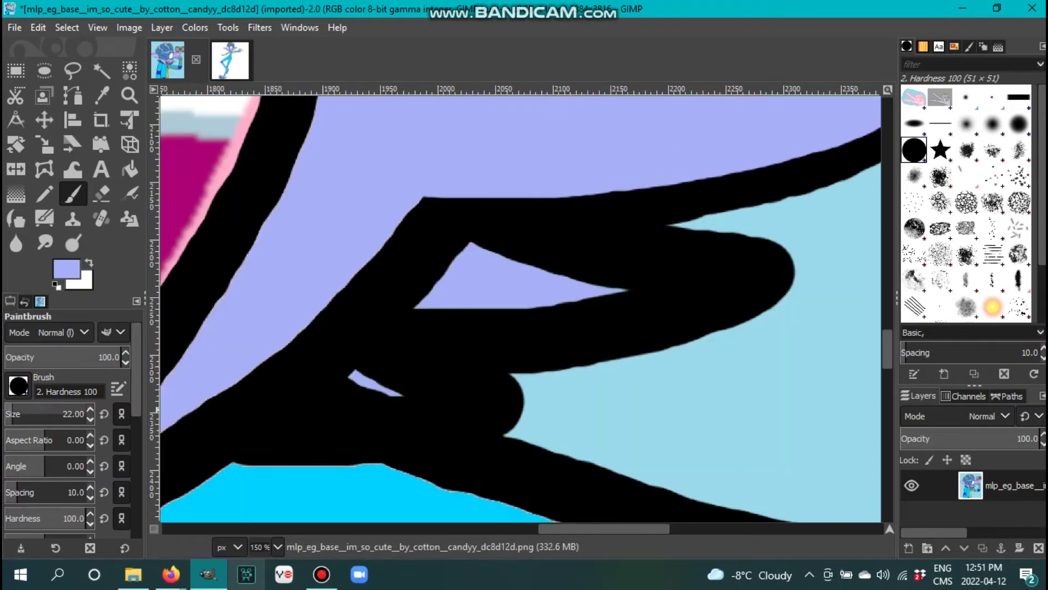
# - Paint lavender through the middle and lower fur tufts of that cheek at size 24, joining them to the face
pyautogui.moveTo(513, 208)
pyautogui.mouseDown()
pyautogui.moveTo(750, 264)
pyautogui.moveTo(481, 291)
pyautogui.mouseUp()
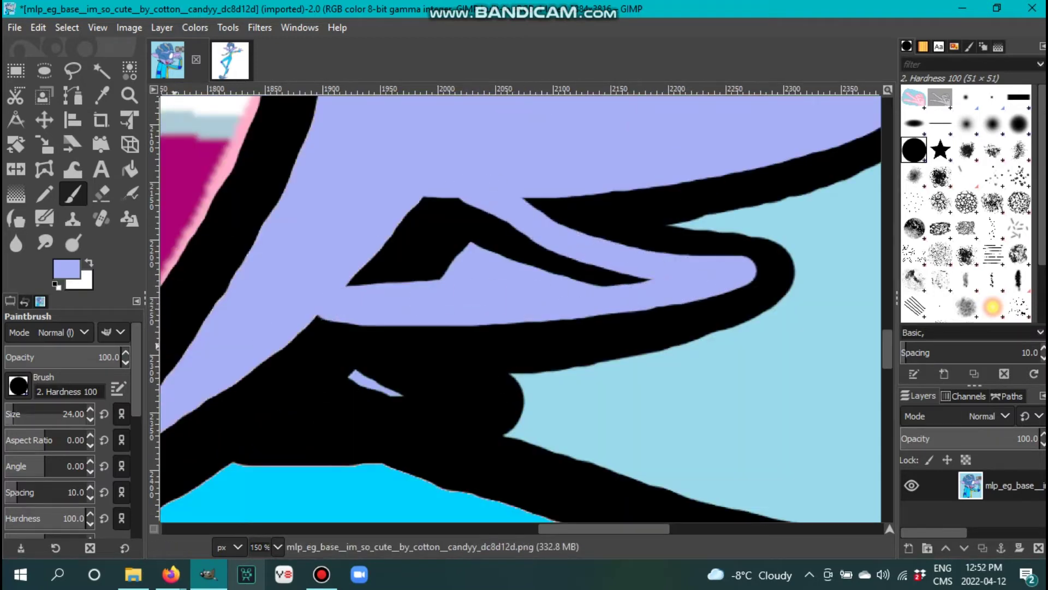
pyautogui.moveTo(527, 236); pyautogui.dragTo(407, 216)
pyautogui.hscroll(-5, 407, 216)
pyautogui.scroll(-2, 407, 216)
pyautogui.moveTo(595, 243)
pyautogui.mouseDown()
pyautogui.moveTo(440, 259)
pyautogui.moveTo(588, 257)
pyautogui.moveTo(518, 232)
pyautogui.mouseUp()
# - Thin the outer top and corner of the mouth outline with lavender at size 25
pyautogui.hscroll(-6, 543, 403)
pyautogui.scroll(5, 543, 402)
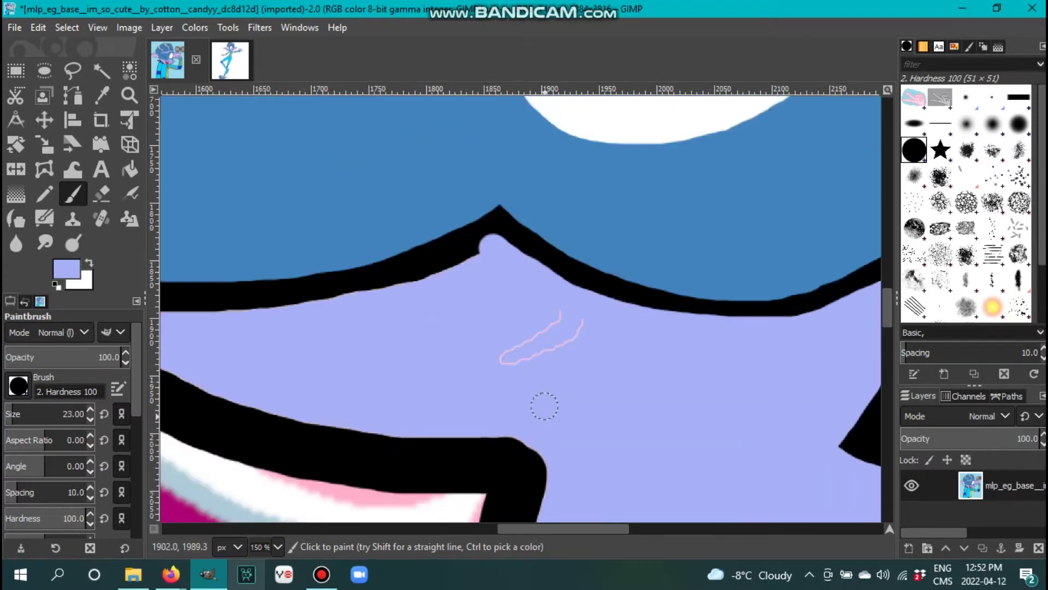
pyautogui.moveTo(714, 466)
pyautogui.mouseDown()
pyautogui.moveTo(637, 459)
pyautogui.moveTo(481, 398)
pyautogui.mouseUp()
pyautogui.scroll(-3, 481, 398)
pyautogui.moveTo(670, 361)
pyautogui.mouseDown()
pyautogui.moveTo(564, 346)
pyautogui.moveTo(178, 216)
pyautogui.moveTo(639, 141)
pyautogui.mouseUp()
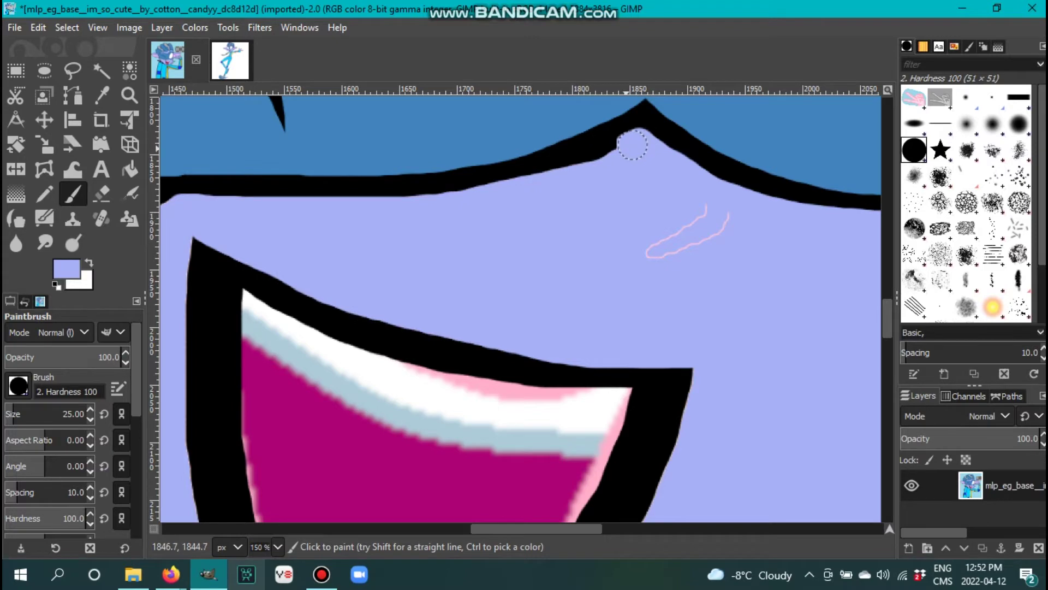
# - Thin the line between blue and lavender from the chin area to the closed-eye cheek with lavender
pyautogui.hscroll(-5, 586, 256)
pyautogui.moveTo(485, 208); pyautogui.dragTo(304, 192)
pyautogui.hscroll(-7, 440, 459)
pyautogui.moveTo(680, 306)
pyautogui.mouseDown()
pyautogui.moveTo(351, 245)
pyautogui.moveTo(692, 486)
pyautogui.mouseUp()
pyautogui.hscroll(-3, 323, 271)
pyautogui.scroll(-5, 290, 306)
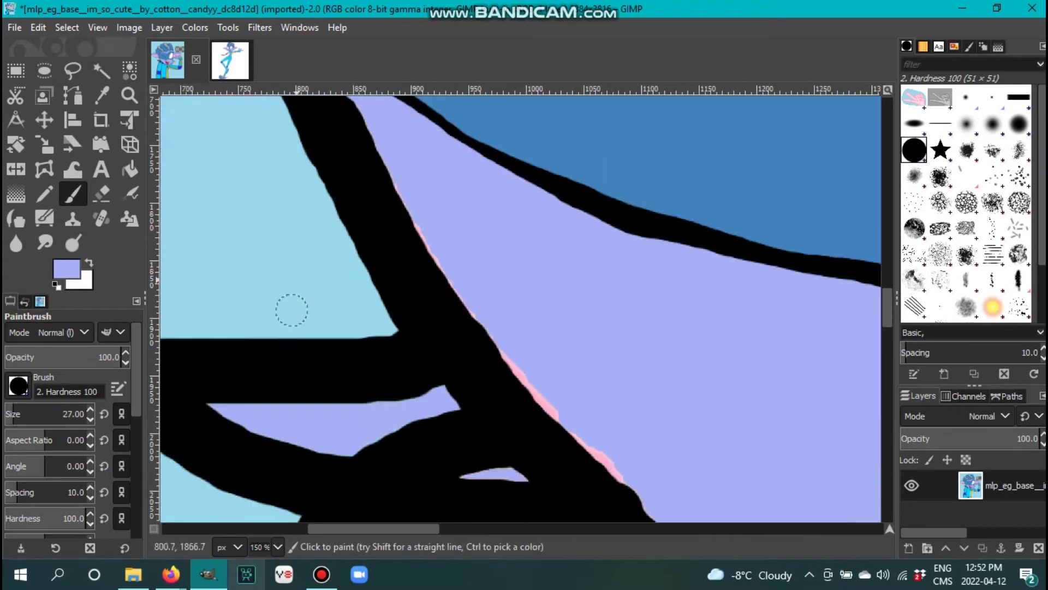
# - Paint over the pink edge along the closed-eye cheek outline with lavender at size 27
pyautogui.scroll(4, 327, 187)
pyautogui.moveTo(328, 188); pyautogui.dragTo(342, 195)
pyautogui.scroll(-6, 342, 194)
pyautogui.moveTo(494, 262)
pyautogui.mouseDown()
pyautogui.moveTo(606, 369)
pyautogui.moveTo(808, 508)
pyautogui.mouseUp()
pyautogui.hscroll(-3, 601, 436)
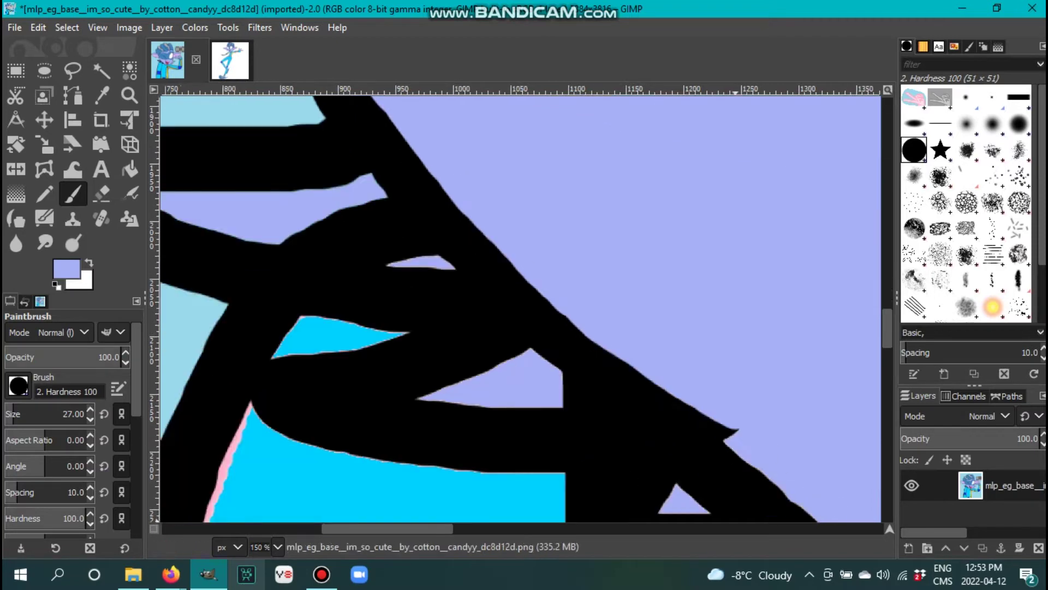
# - Paint lavender through the upper fur tufts on the closed-eye cheek at size 27, joining them to the face
pyautogui.scroll(5, 540, 499)
pyautogui.scroll(-3, 234, 374)
pyautogui.moveTo(234, 374); pyautogui.dragTo(494, 393)
pyautogui.scroll(-2, 261, 289)
pyautogui.moveTo(261, 288)
pyautogui.mouseDown()
pyautogui.moveTo(725, 375)
pyautogui.moveTo(515, 290)
pyautogui.mouseUp()
# - Widen the lowest fur tuft on the closed-eye cheek with lavender and cover the black beside it at size 27
pyautogui.scroll(-5, 496, 283)
pyautogui.moveTo(677, 184)
pyautogui.mouseDown()
pyautogui.moveTo(460, 295)
pyautogui.moveTo(641, 269)
pyautogui.mouseUp()
pyautogui.scroll(-3, 633, 245)
pyautogui.hscroll(5, 634, 246)
pyautogui.click(625, 218)
pyautogui.moveTo(626, 218); pyautogui.dragTo(716, 253)
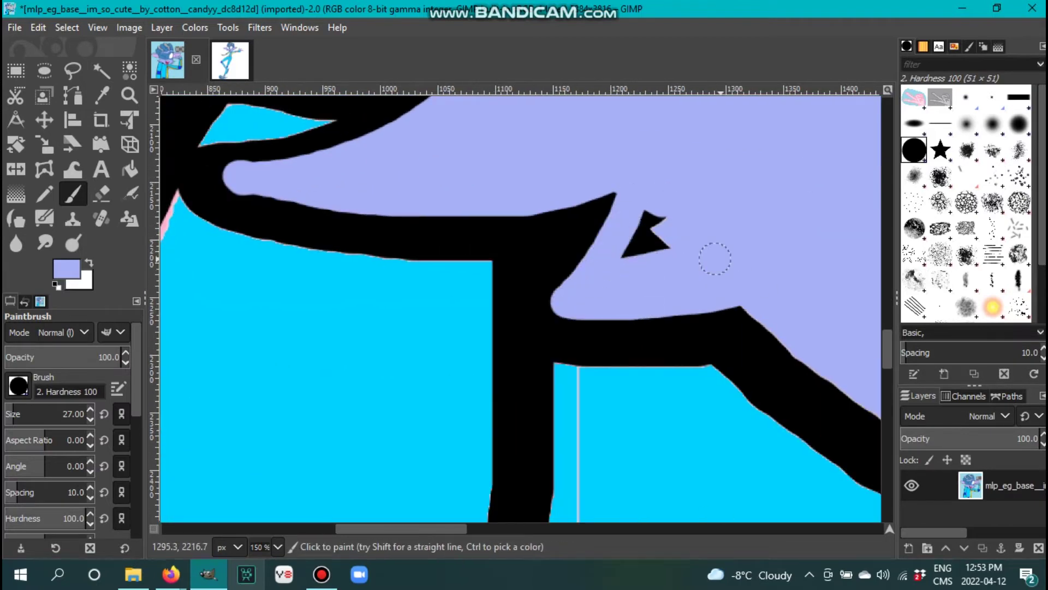
# - Thin the chin outline above the bright blue clothing with lavender at size 28
pyautogui.scroll(-3, 716, 252)
pyautogui.hscroll(5, 716, 253)
pyautogui.moveTo(377, 213)
pyautogui.mouseDown()
pyautogui.moveTo(358, 176)
pyautogui.moveTo(425, 261)
pyautogui.moveTo(627, 365)
pyautogui.moveTo(686, 377)
pyautogui.mouseUp()
pyautogui.hscroll(5, 665, 363)
pyautogui.moveTo(619, 329)
pyautogui.mouseDown()
pyautogui.moveTo(424, 384)
pyautogui.moveTo(253, 347)
pyautogui.mouseUp()
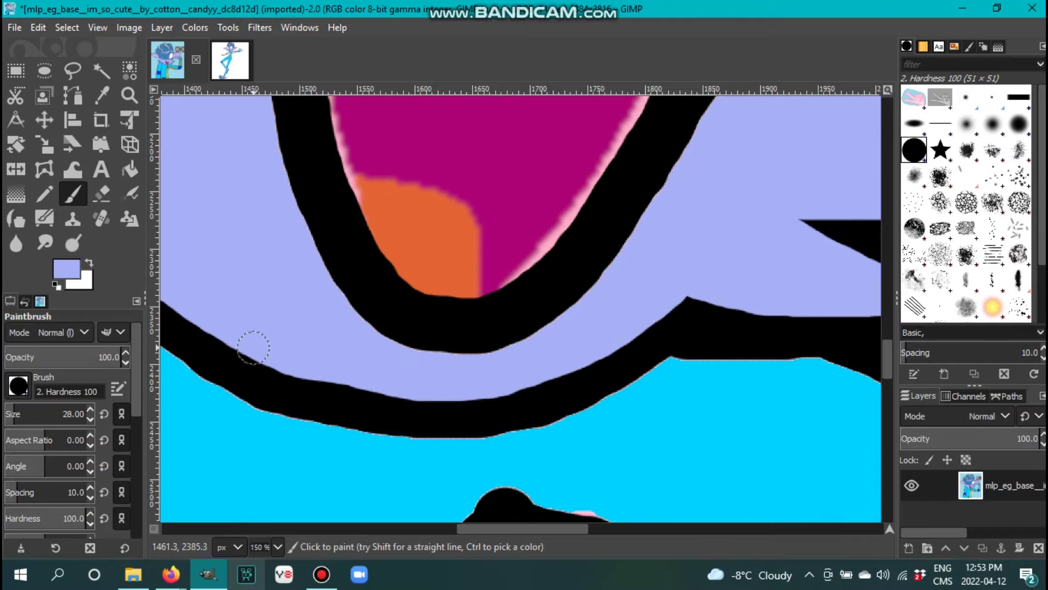
# - Thin the outer sides and bottom of the mouth outline with lavender at size 28, undoing and redoing one stroke
pyautogui.scroll(5, 593, 352)
pyautogui.scroll(2, 281, 169)
pyautogui.moveTo(270, 142)
pyautogui.mouseDown()
pyautogui.moveTo(269, 361)
pyautogui.moveTo(284, 510)
pyautogui.mouseUp()
pyautogui.scroll(-5, 284, 171)
pyautogui.moveTo(292, 192); pyautogui.dragTo(619, 268)
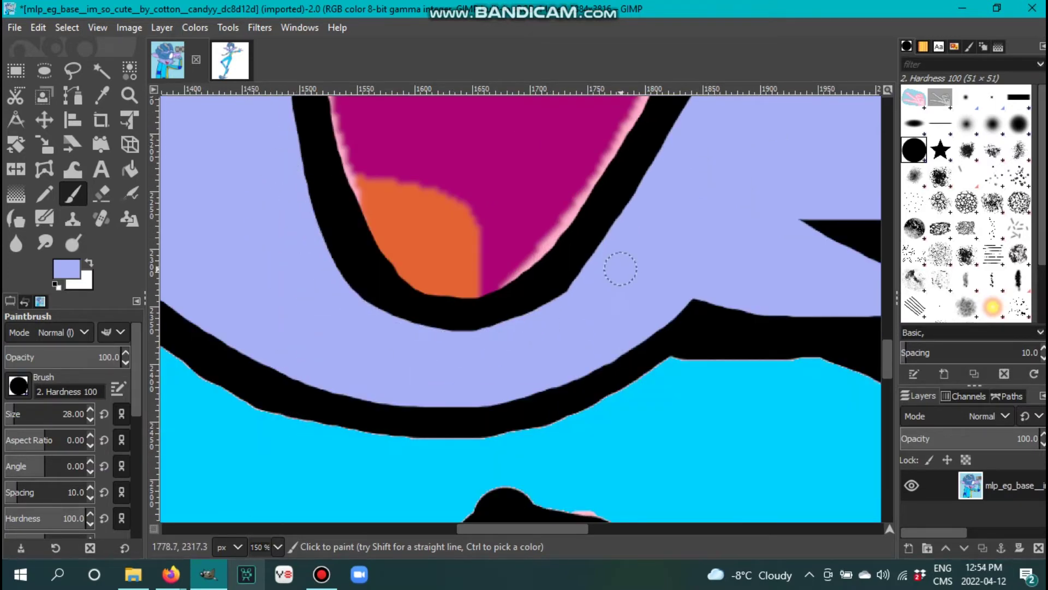
pyautogui.hotkey('ctrl', 'z')
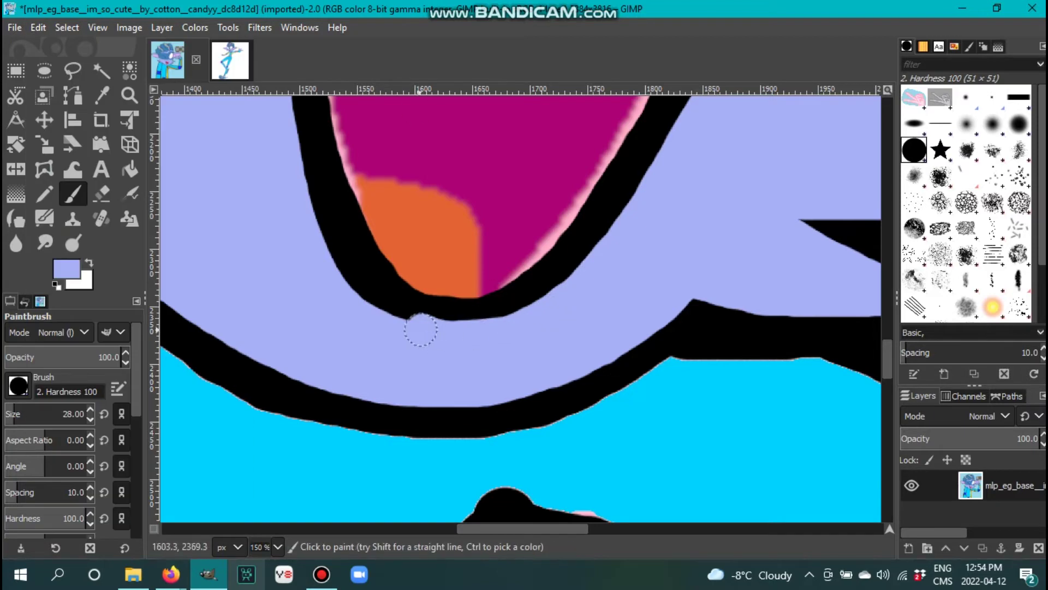
pyautogui.moveTo(423, 331); pyautogui.dragTo(314, 229)
pyautogui.scroll(2, 393, 399)
pyautogui.scroll(4, 293, 265)
pyautogui.scroll(-4, 276, 377)
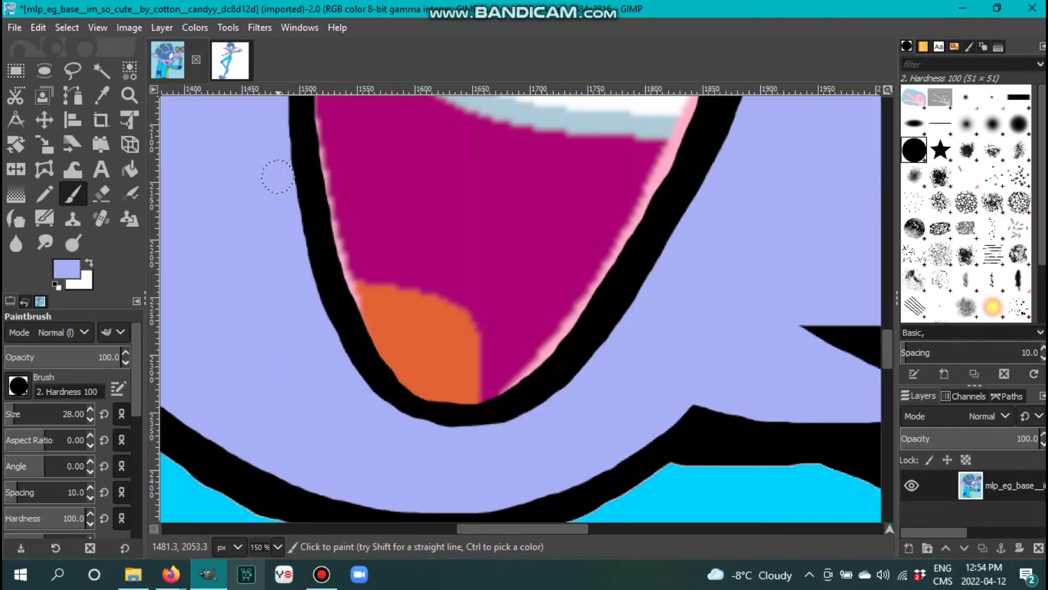
# - Sample the mouth's magenta and fill the teeth and pink areas with it
pyautogui.scroll(-3, 276, 169)
pyautogui.scroll(1, 491, 328)
pyautogui.scroll(-2, 519, 308)
pyautogui.press('o')
pyautogui.click(519, 339)
pyautogui.hotkey('shift', 'b')
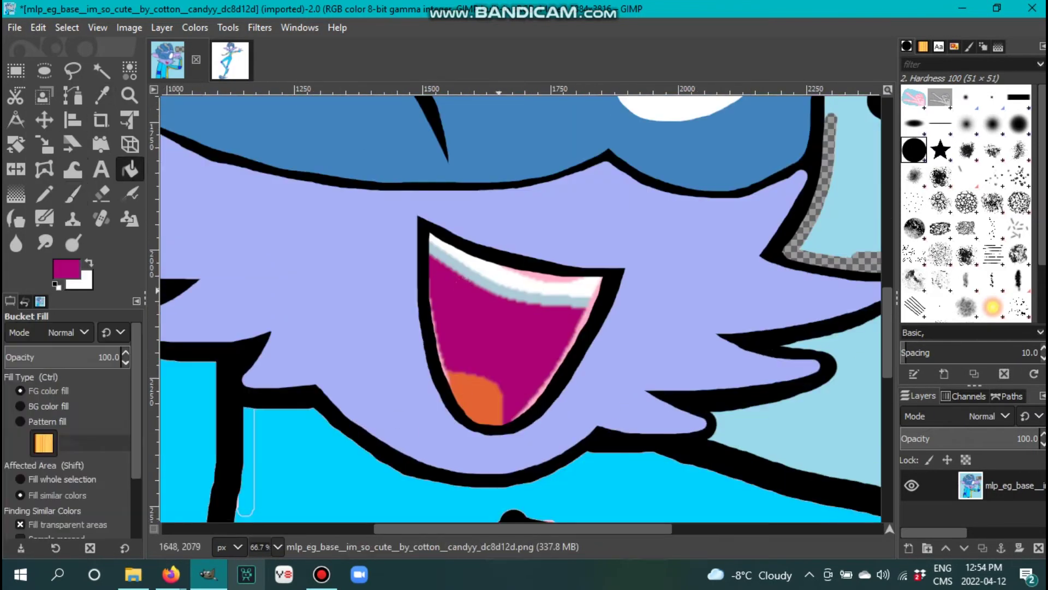
pyautogui.click(524, 273)
# - Paint magenta over the pale pink edges inside the mouth and thin its inner outline at size 20
pyautogui.scroll(3, 524, 273)
pyautogui.press('p')
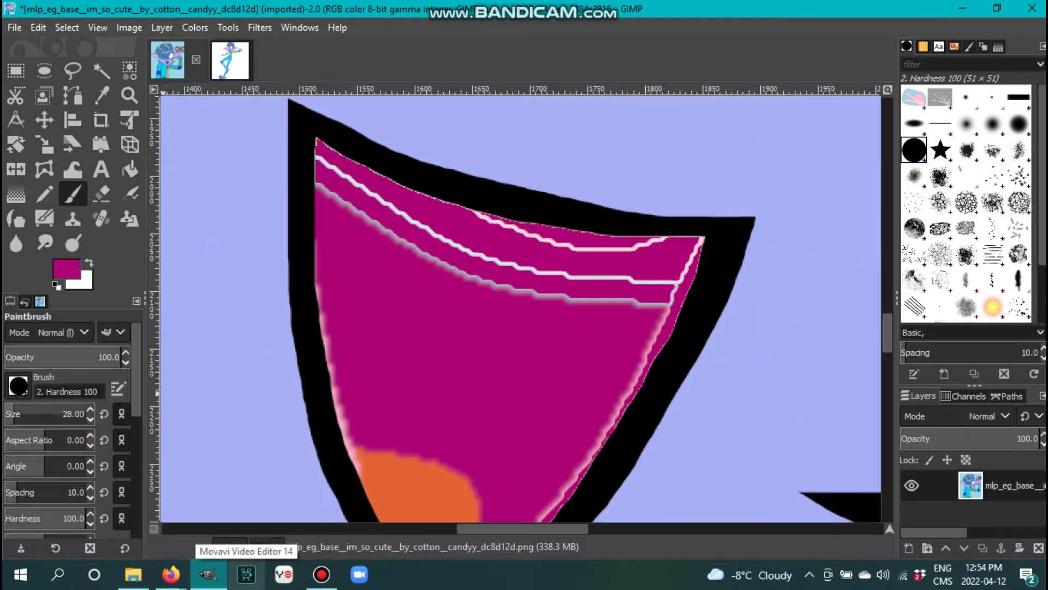
pyautogui.moveTo(248, 193)
pyautogui.mouseDown()
pyautogui.moveTo(479, 280)
pyautogui.moveTo(772, 327)
pyautogui.mouseUp()
pyautogui.press('[')
pyautogui.scroll(-2, 778, 273)
pyautogui.moveTo(784, 227); pyautogui.dragTo(762, 236)
pyautogui.scroll(2, 763, 236)
pyautogui.click(236, 187)
pyautogui.scroll(-3, 251, 250)
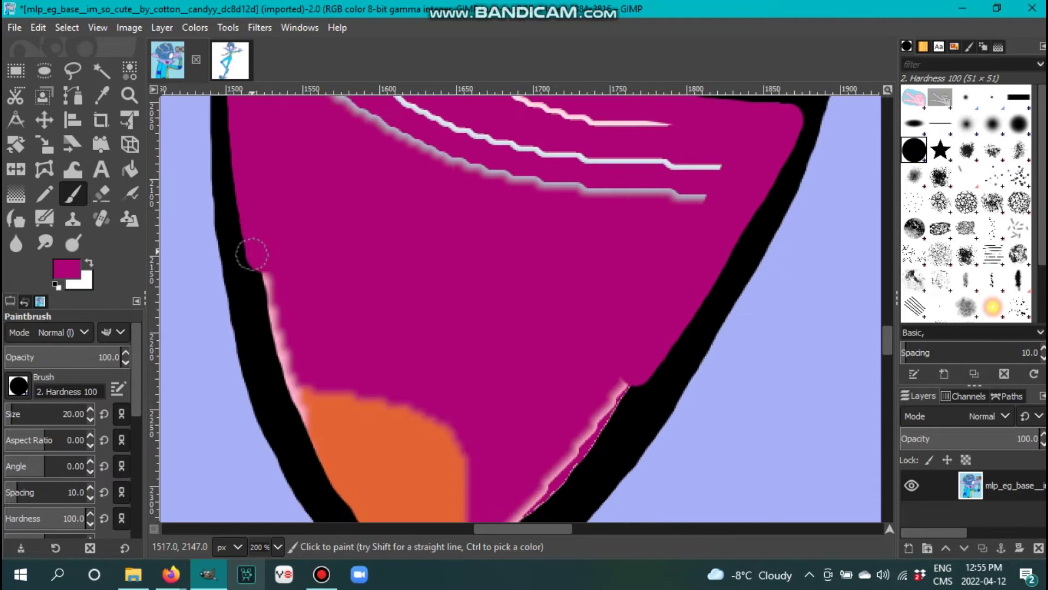
pyautogui.scroll(-2, 261, 139)
pyautogui.moveTo(272, 232)
pyautogui.mouseDown()
pyautogui.moveTo(337, 386)
pyautogui.moveTo(487, 421)
pyautogui.mouseUp()
# - Set the foreground colour to white and paint a solid band of upper teeth across the top of the mouth, using size 20 to 22
pyautogui.scroll(4, 487, 421)
pyautogui.click(66, 268)
pyautogui.click(25, 147)
pyautogui.click(203, 371)
pyautogui.scroll(1, 63, 413)
pyautogui.moveTo(240, 134); pyautogui.dragTo(449, 246)
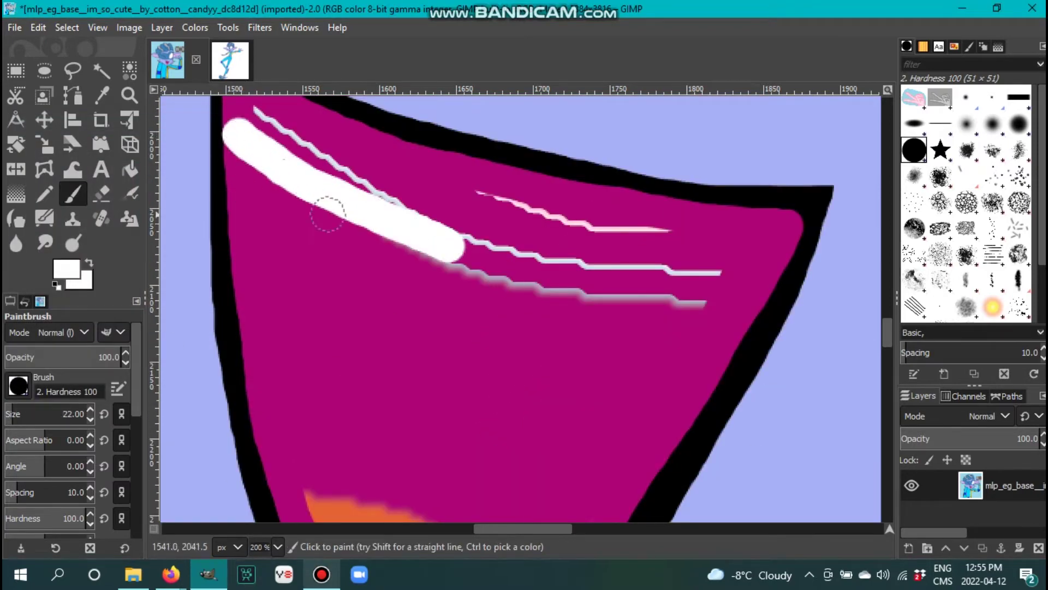
pyautogui.moveTo(340, 211)
pyautogui.mouseDown()
pyautogui.moveTo(587, 292)
pyautogui.moveTo(744, 309)
pyautogui.mouseUp()
pyautogui.scroll(3, 744, 309)
pyautogui.moveTo(237, 229)
pyautogui.mouseDown()
pyautogui.moveTo(350, 237)
pyautogui.moveTo(795, 333)
pyautogui.mouseUp()
pyautogui.scroll(-3, 794, 333)
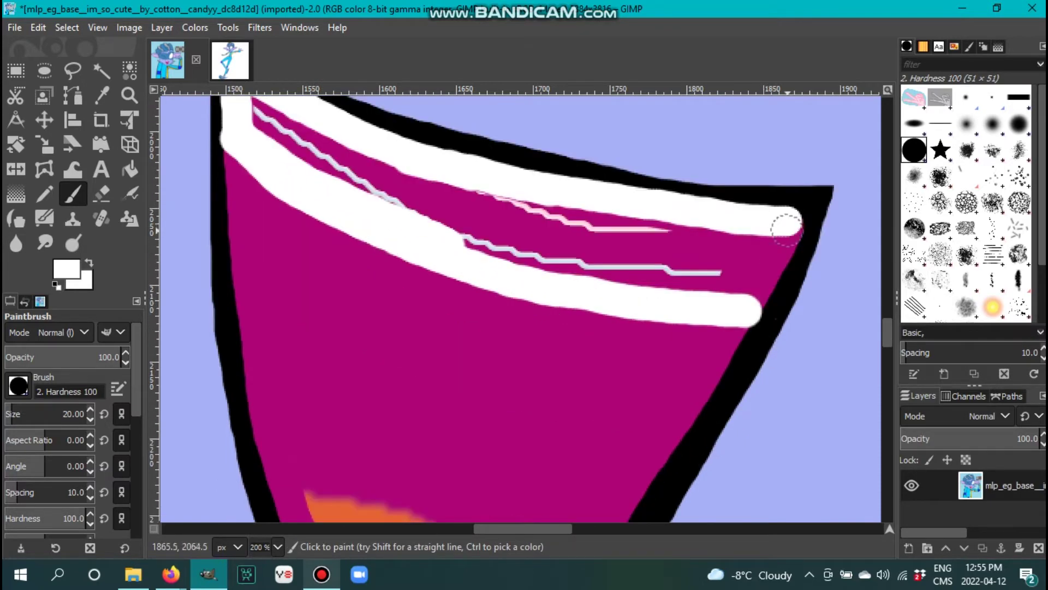
pyautogui.moveTo(764, 284)
pyautogui.mouseDown()
pyautogui.moveTo(446, 242)
pyautogui.moveTo(715, 287)
pyautogui.moveTo(414, 197)
pyautogui.moveTo(736, 265)
pyautogui.moveTo(253, 131)
pyautogui.mouseUp()
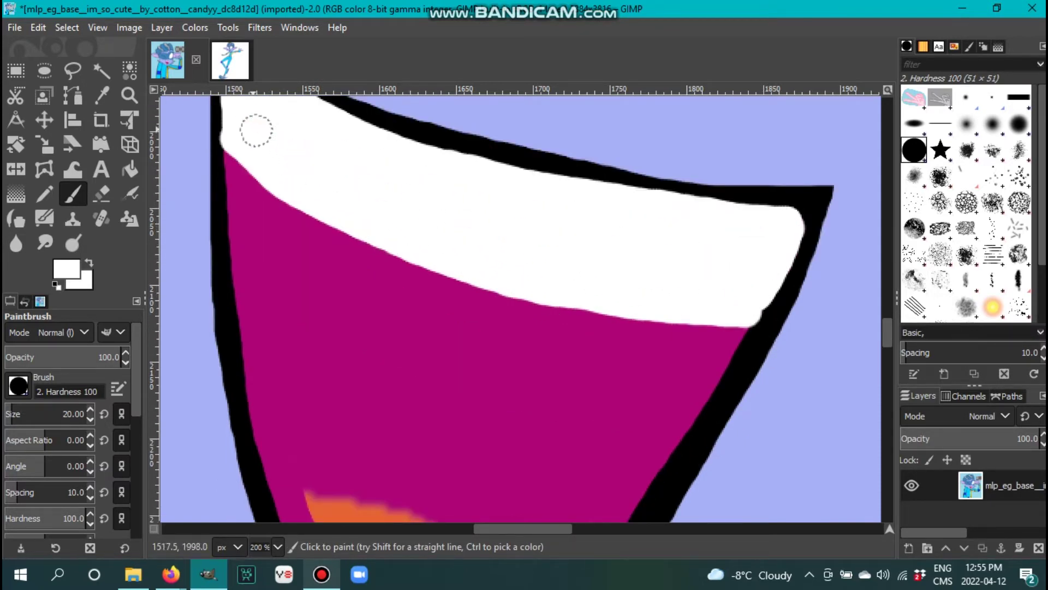
# - Sample the tongue's orange and repaint the tongue as a larger rounded shape reaching the mouth's lower outline
pyautogui.scroll(-9, 252, 131)
pyautogui.scroll(3, 518, 305)
pyautogui.press('o')
pyautogui.click(386, 351)
pyautogui.press('p')
pyautogui.moveTo(264, 213); pyautogui.dragTo(473, 364)
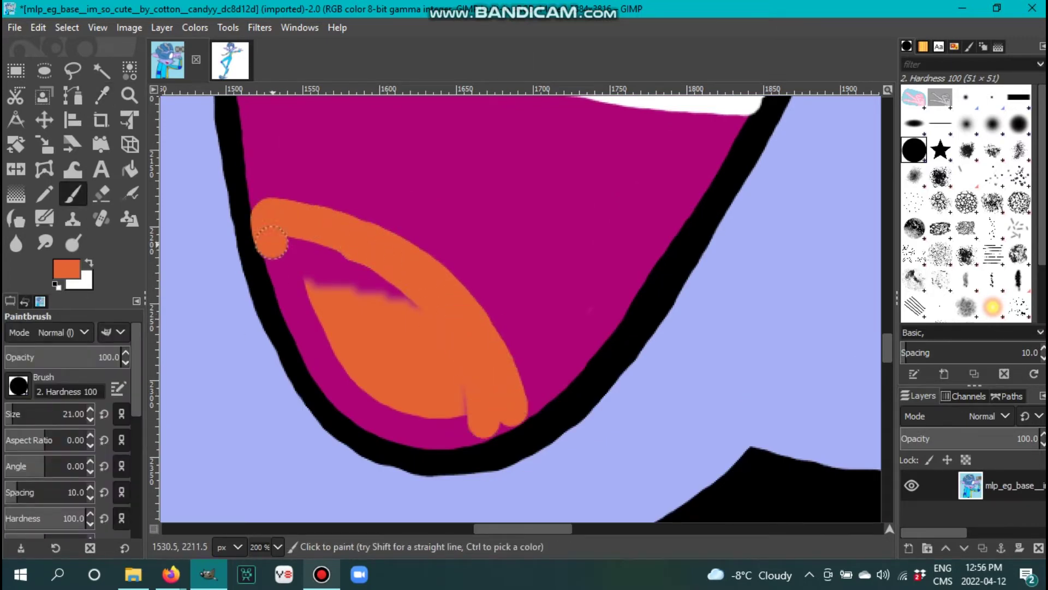
pyautogui.moveTo(272, 242); pyautogui.dragTo(415, 431)
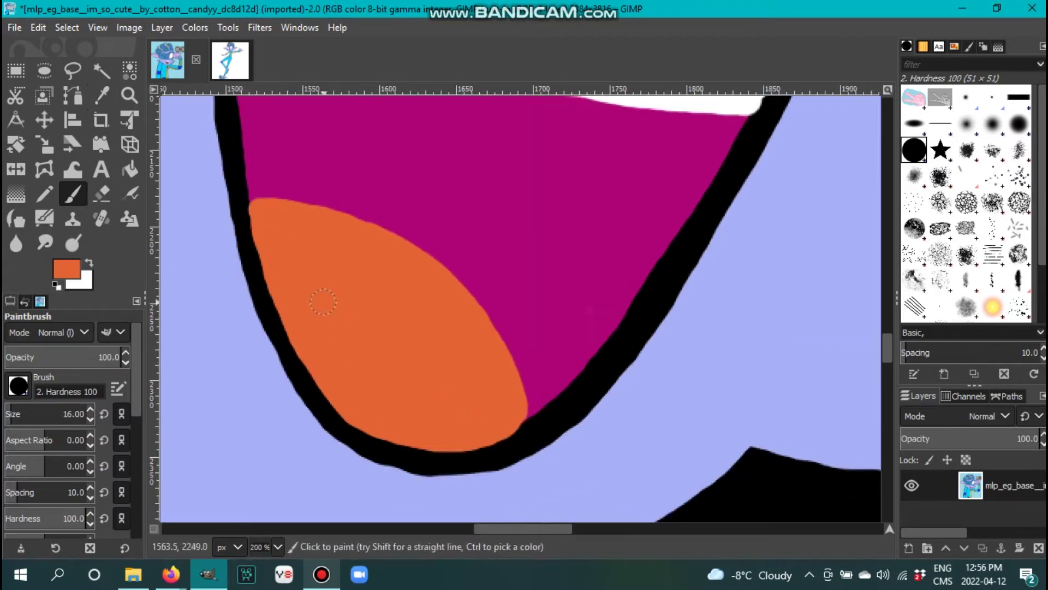
# - Sample the outline's black and sharpen the inner corners of the mouth beside the teeth, reducing the brush to size 11
pyautogui.press('o')
pyautogui.click(533, 428)
pyautogui.press('p')
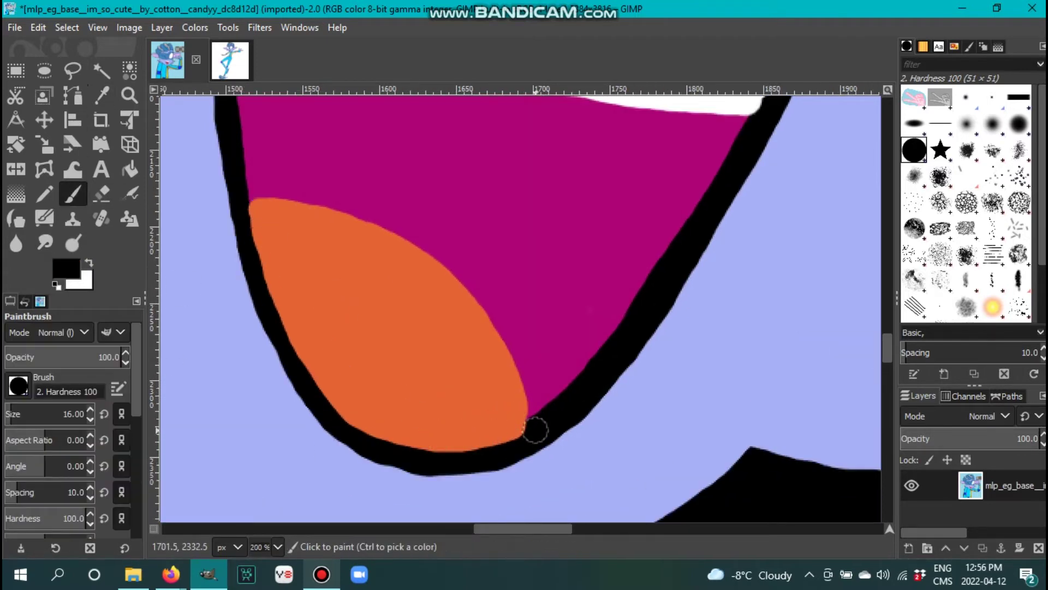
pyautogui.scroll(6, 679, 452)
pyautogui.moveTo(811, 215); pyautogui.dragTo(759, 328)
pyautogui.scroll(6, 609, 409)
pyautogui.press('[')
pyautogui.press('[')
pyautogui.press('[')
pyautogui.press('[')
pyautogui.press('[')
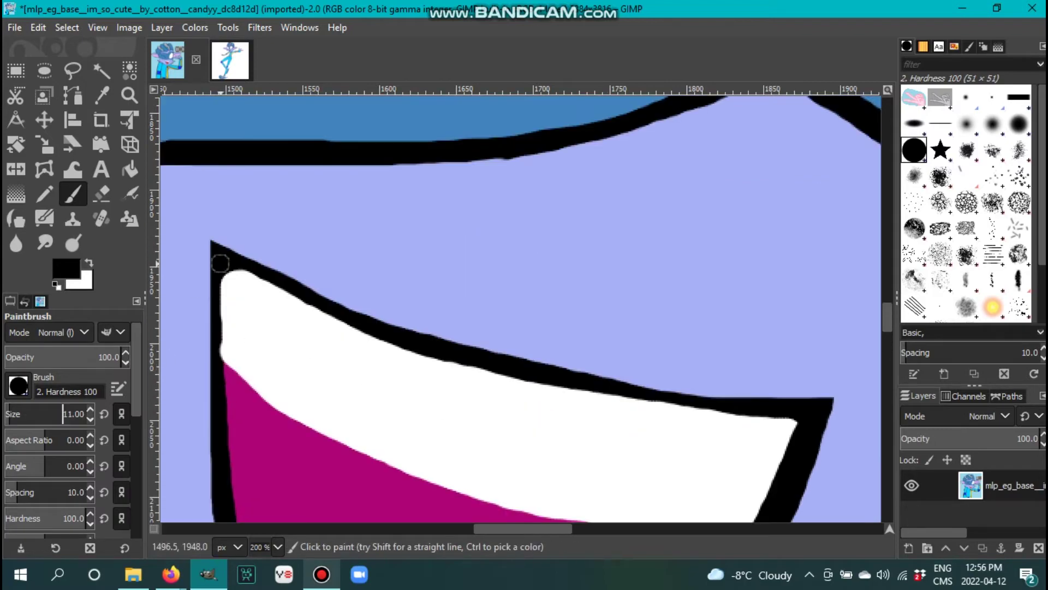
pyautogui.scroll(-3, 217, 368)
pyautogui.scroll(1, 257, 468)
# - Sample the clothing's bright blue and thin the outlines around the inner and lower edges of the raised hand's cuff
pyautogui.press('o')
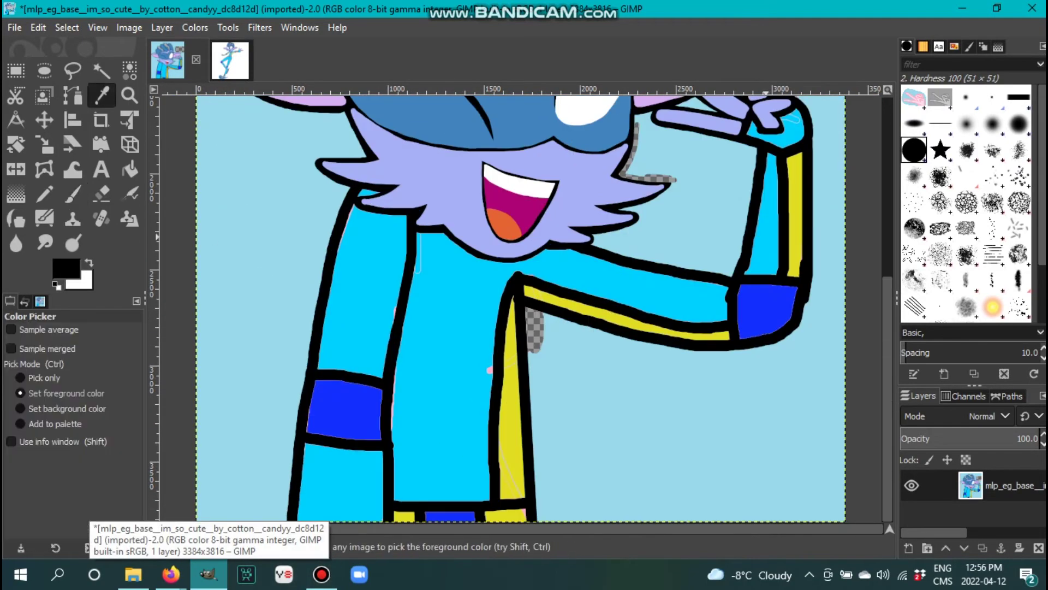
pyautogui.scroll(2, 257, 468)
pyautogui.click(245, 327)
pyautogui.hscroll(10, 520, 309)
pyautogui.scroll(5, 520, 309)
pyautogui.press('p')
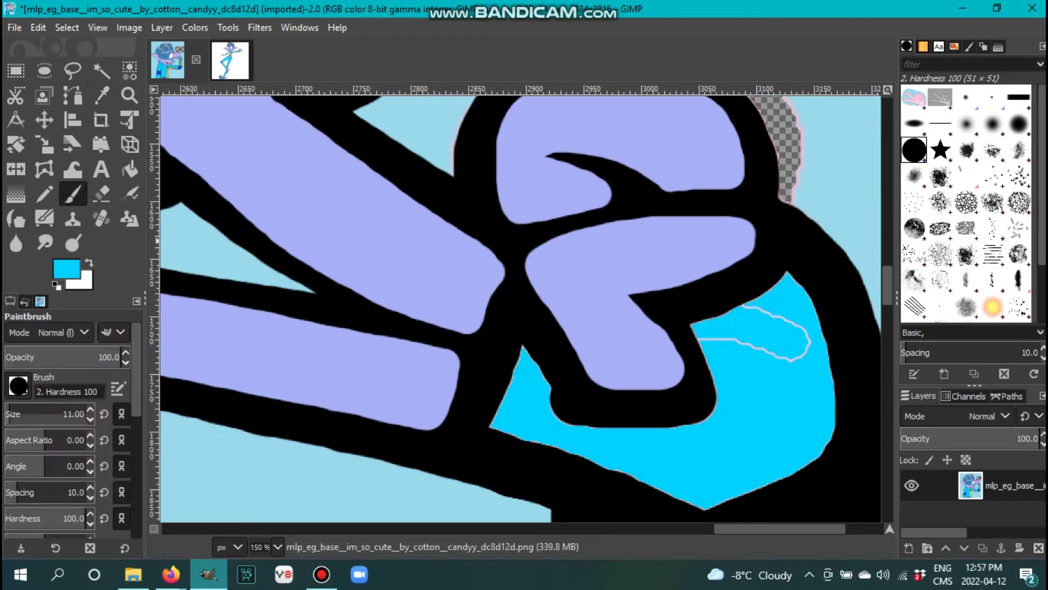
pyautogui.scroll(1, 189, 384)
pyautogui.press(']')
pyautogui.moveTo(377, 196)
pyautogui.mouseDown()
pyautogui.moveTo(420, 279)
pyautogui.moveTo(336, 240)
pyautogui.moveTo(312, 385)
pyautogui.moveTo(333, 358)
pyautogui.mouseUp()
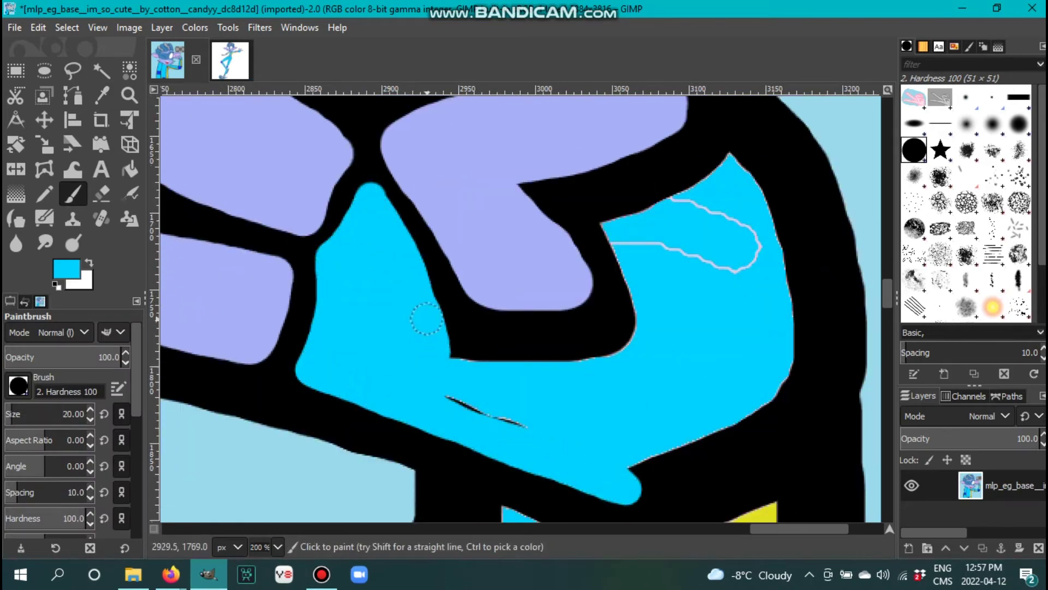
pyautogui.moveTo(425, 321); pyautogui.dragTo(451, 355)
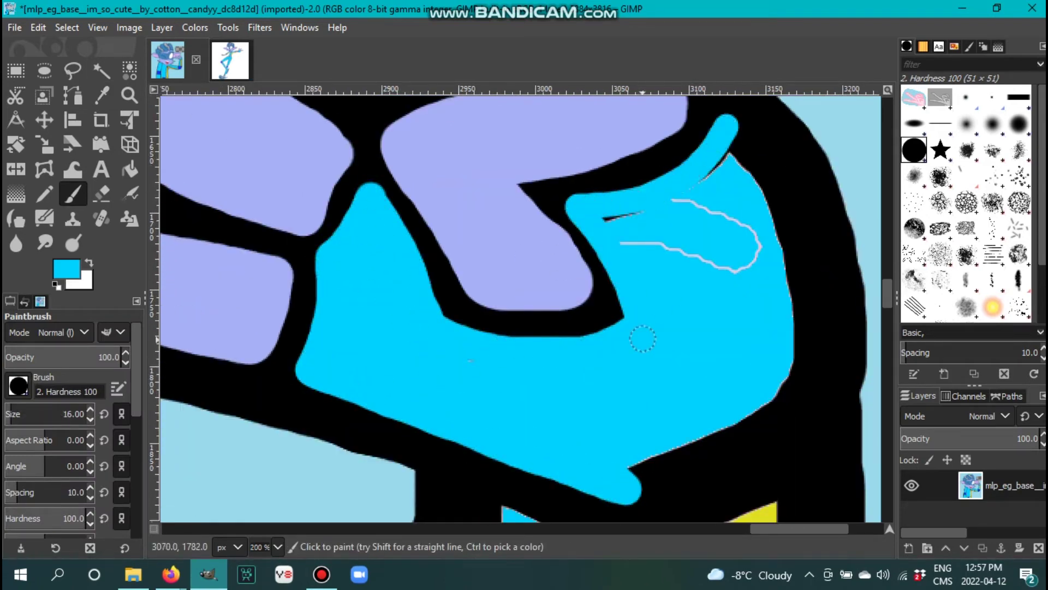
# - Thin the cuff's outer and remaining lower outlines with bright blue at size 21, covering the pale stray lines inside
pyautogui.moveTo(737, 114); pyautogui.dragTo(816, 415)
pyautogui.press(']')
pyautogui.press(']')
pyautogui.scroll(-3, 460, 421)
pyautogui.moveTo(627, 396)
pyautogui.mouseDown()
pyautogui.moveTo(808, 306)
pyautogui.moveTo(657, 362)
pyautogui.mouseUp()
pyautogui.scroll(4, 657, 362)
pyautogui.moveTo(797, 246)
pyautogui.mouseDown()
pyautogui.moveTo(746, 497)
pyautogui.moveTo(647, 350)
pyautogui.mouseUp()
pyautogui.scroll(-4, 638, 339)
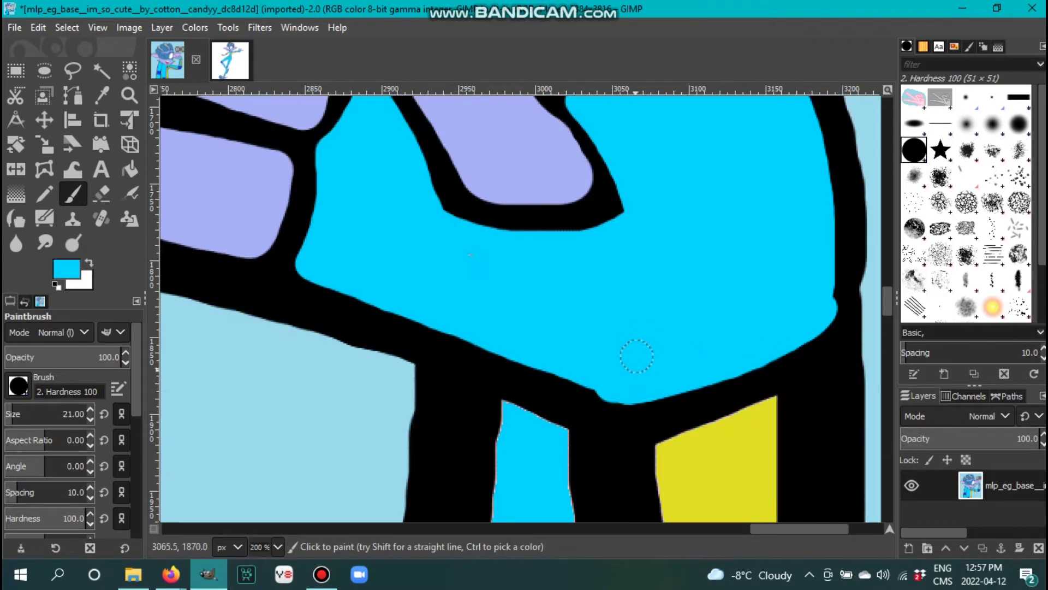
# - Thin the outlines around the bright blue strip of the raised forearm at size 21, down to the elbow patch
pyautogui.scroll(-3, 424, 298)
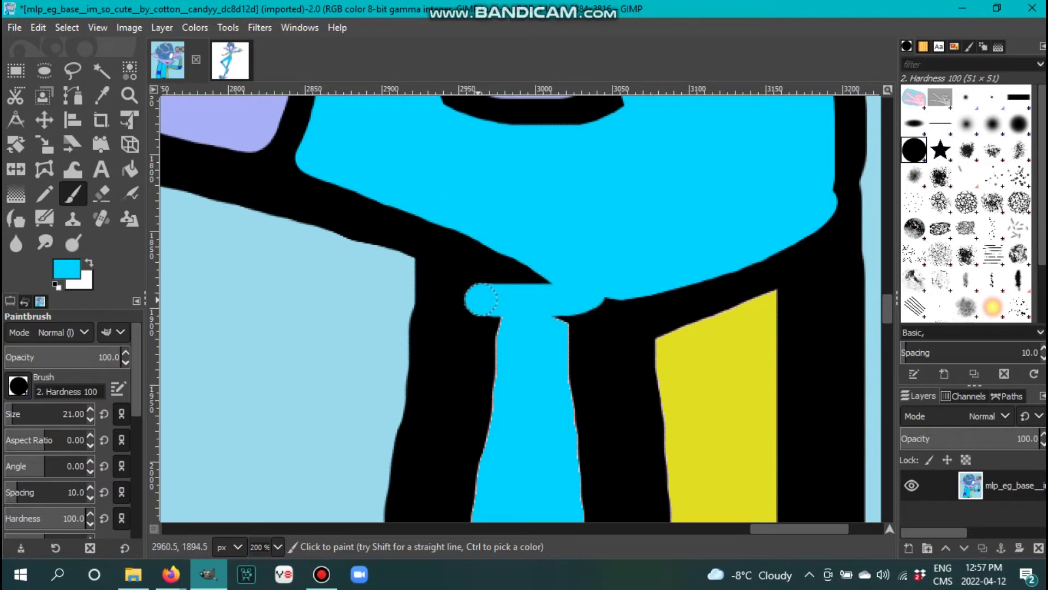
pyautogui.moveTo(481, 298); pyautogui.dragTo(475, 294)
pyautogui.moveTo(590, 278)
pyautogui.mouseDown()
pyautogui.moveTo(579, 491)
pyautogui.moveTo(530, 360)
pyautogui.mouseUp()
pyautogui.scroll(-3, 530, 360)
pyautogui.moveTo(436, 103); pyautogui.dragTo(465, 277)
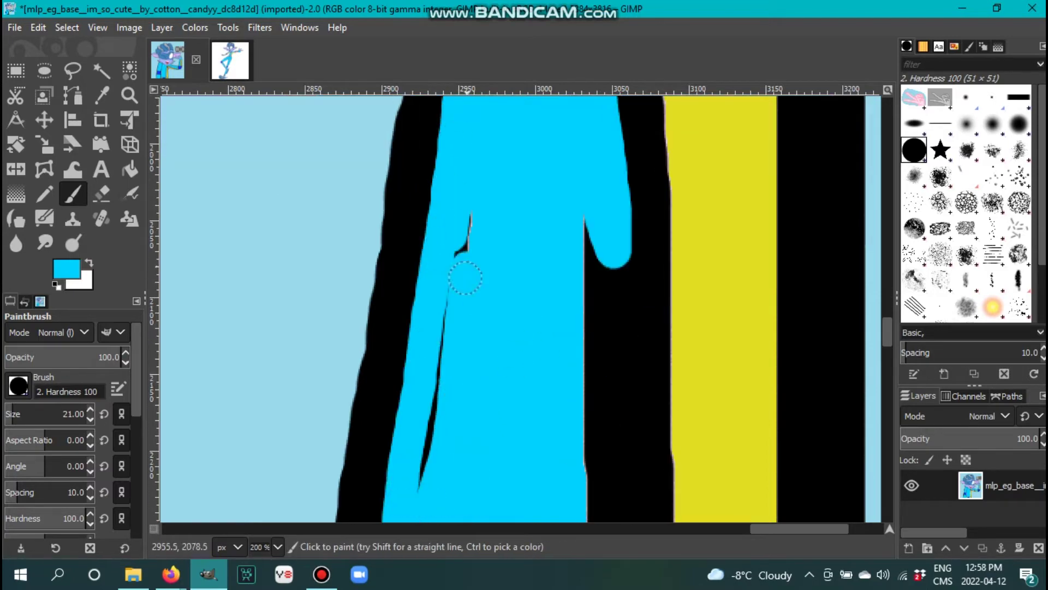
pyautogui.moveTo(616, 236)
pyautogui.mouseDown()
pyautogui.moveTo(597, 492)
pyautogui.moveTo(606, 437)
pyautogui.moveTo(584, 513)
pyautogui.mouseUp()
pyautogui.scroll(-5, 597, 492)
pyautogui.moveTo(384, 125)
pyautogui.mouseDown()
pyautogui.moveTo(406, 341)
pyautogui.moveTo(355, 489)
pyautogui.mouseUp()
pyautogui.scroll(-5, 421, 297)
pyautogui.moveTo(305, 208)
pyautogui.mouseDown()
pyautogui.moveTo(480, 219)
pyautogui.moveTo(610, 114)
pyautogui.mouseUp()
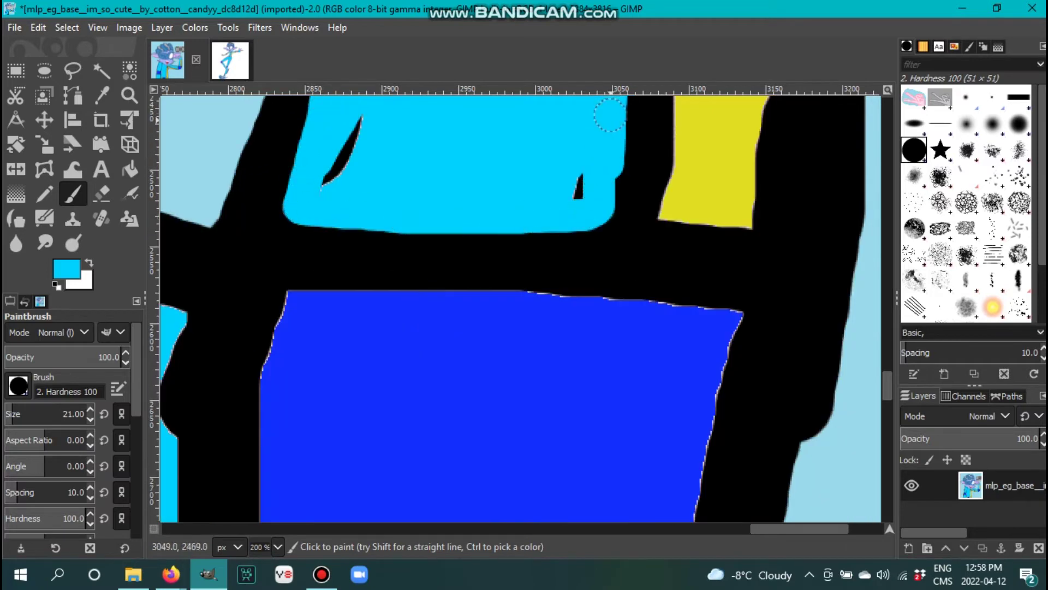
# - Sample the forearm stripe's yellow and thin the outlines around the stripe's upper part
pyautogui.scroll(5, 601, 175)
pyautogui.keyDown('ctrl'); pyautogui.click(672, 508); pyautogui.keyUp('ctrl')
pyautogui.hscroll(5, 671, 508)
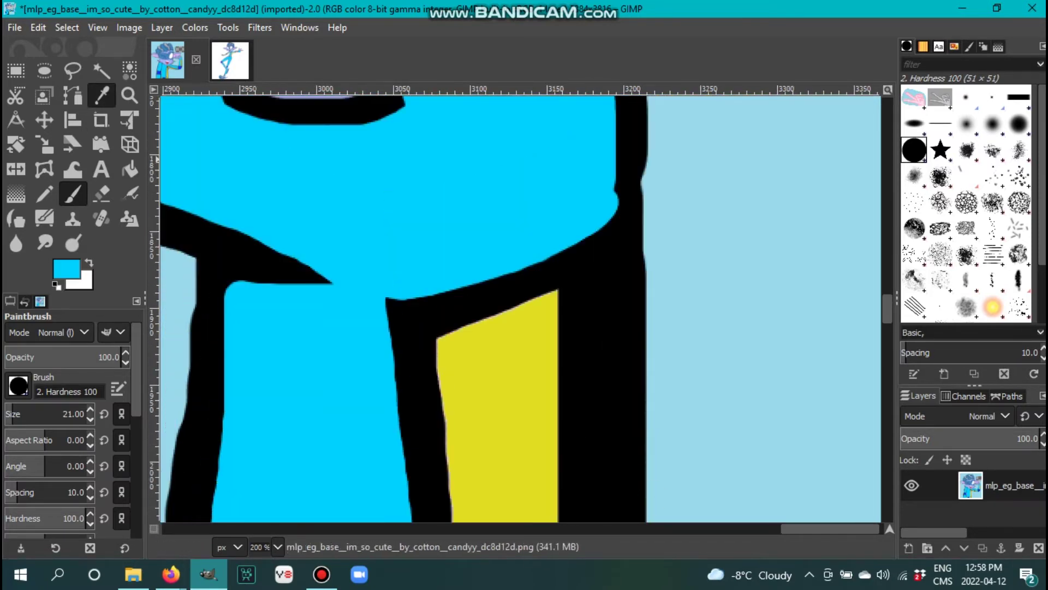
pyautogui.scroll(-2, 63, 413)
pyautogui.moveTo(421, 341); pyautogui.dragTo(613, 276)
pyautogui.scroll(-3, 613, 276)
pyautogui.moveTo(597, 444)
pyautogui.mouseDown()
pyautogui.moveTo(613, 175)
pyautogui.moveTo(592, 198)
pyautogui.moveTo(565, 516)
pyautogui.mouseUp()
pyautogui.moveTo(445, 325); pyautogui.dragTo(461, 487)
# - Continue yellow down both sides and the bottom of the forearm stripe at size 20, filling the leftover black gap
pyautogui.scroll(-5, 461, 487)
pyautogui.moveTo(613, 213)
pyautogui.mouseDown()
pyautogui.moveTo(573, 332)
pyautogui.moveTo(577, 519)
pyautogui.mouseUp()
pyautogui.scroll(1, 63, 414)
pyautogui.scroll(-5, 456, 163)
pyautogui.moveTo(457, 164); pyautogui.dragTo(448, 519)
pyautogui.scroll(-5, 453, 492)
pyautogui.moveTo(612, 131); pyautogui.dragTo(609, 519)
pyautogui.moveTo(567, 519)
pyautogui.mouseDown()
pyautogui.moveTo(589, 118)
pyautogui.moveTo(591, 355)
pyautogui.mouseUp()
pyautogui.scroll(-5, 451, 126)
pyautogui.moveTo(442, 330); pyautogui.dragTo(606, 337)
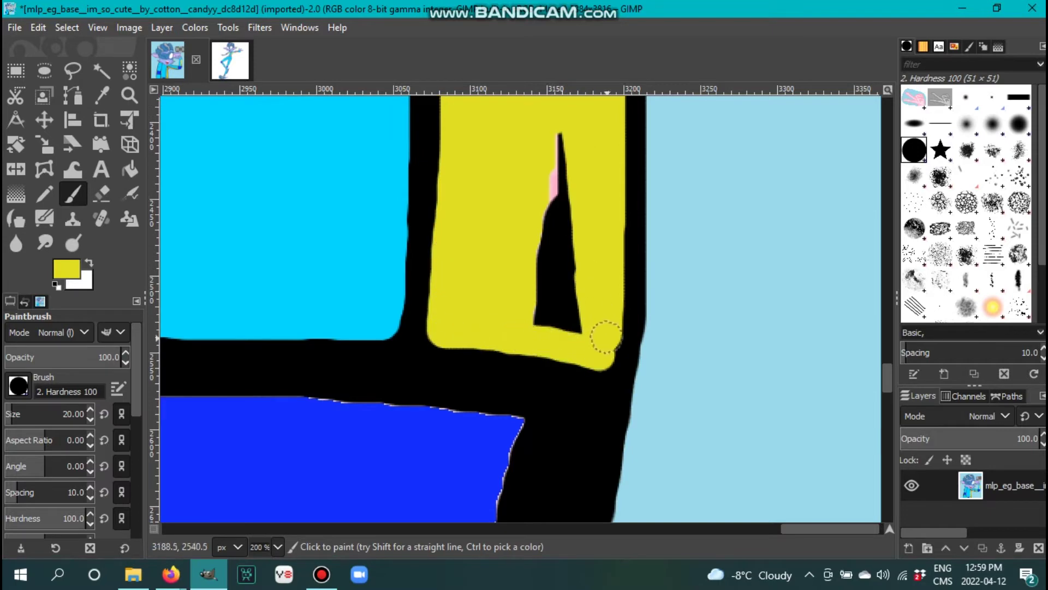
pyautogui.moveTo(558, 139); pyautogui.dragTo(562, 297)
# - Sample the elbow patch's dark blue and thin the outline all around the patch with a size of about 25
pyautogui.scroll(-4, 561, 297)
pyautogui.scroll(3, 402, 445)
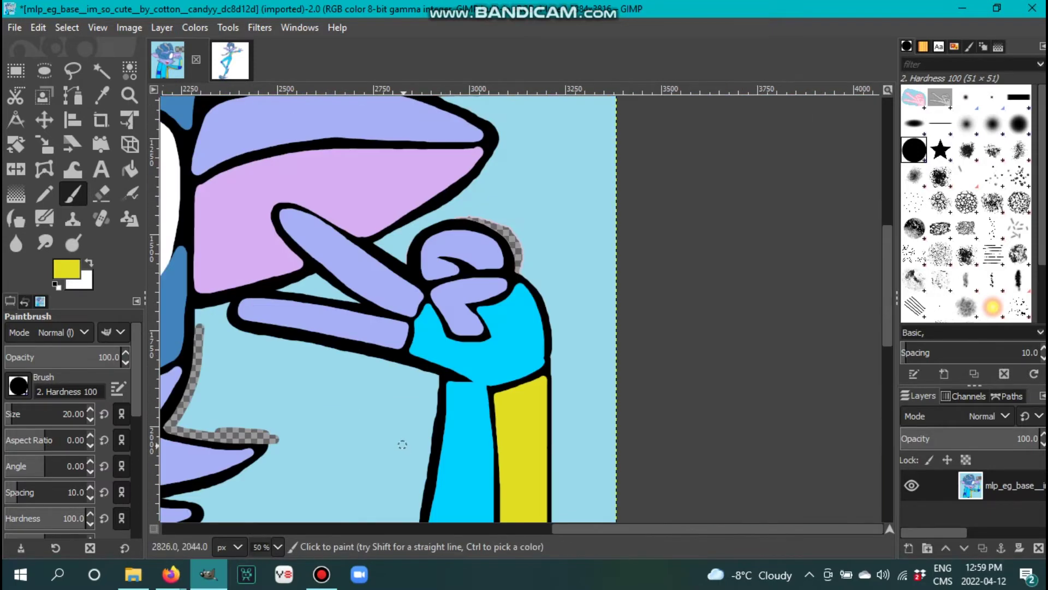
pyautogui.scroll(-3, 402, 444)
pyautogui.scroll(3, 580, 273)
pyautogui.scroll(-2, 580, 272)
pyautogui.keyDown('ctrl'); pyautogui.click(580, 284); pyautogui.keyUp('ctrl')
pyautogui.press(']')
pyautogui.press(']')
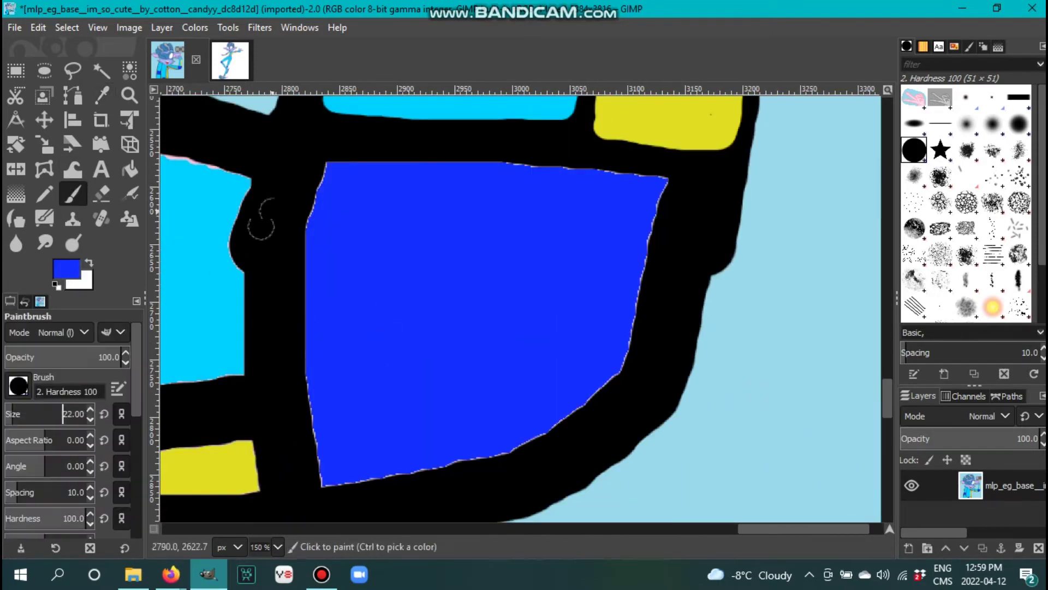
pyautogui.moveTo(304, 175)
pyautogui.mouseDown()
pyautogui.moveTo(308, 494)
pyautogui.moveTo(679, 334)
pyautogui.moveTo(570, 431)
pyautogui.mouseUp()
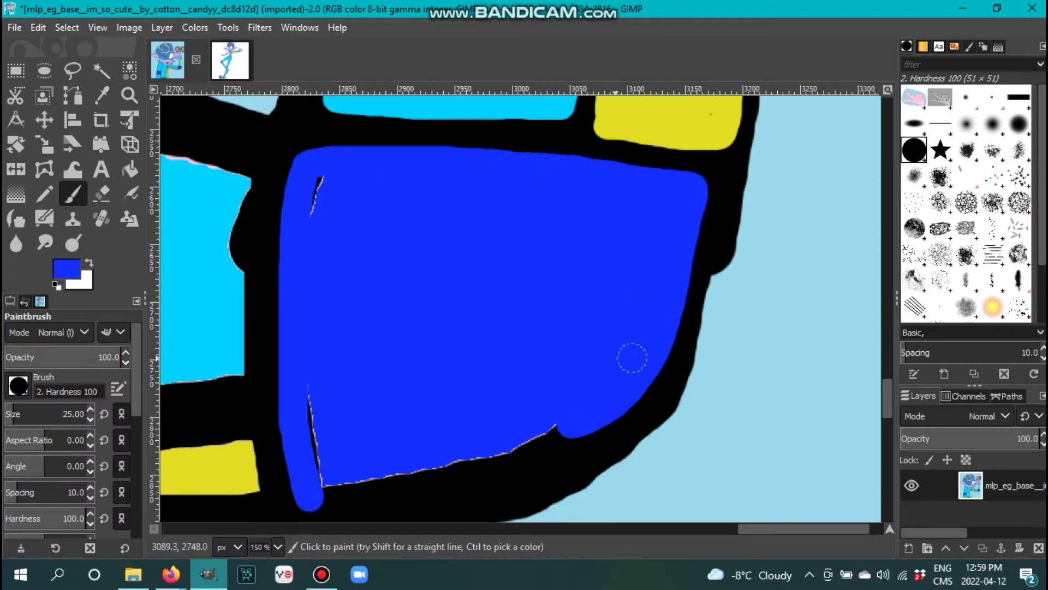
pyautogui.scroll(-2, 302, 312)
pyautogui.moveTo(302, 312); pyautogui.dragTo(609, 304)
# - Erase the outline's outer edge beside the yellow stripe and blue elbow with a straight size 23 stroke, undoing two freehand attempts
pyautogui.hotkey('shift', 'e')
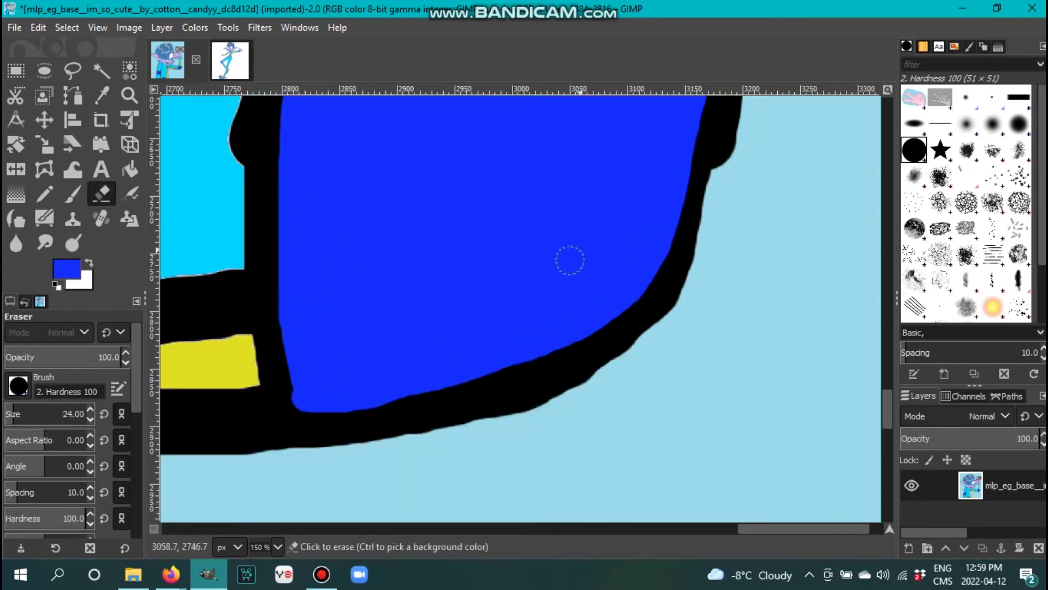
pyautogui.scroll(3, 411, 283)
pyautogui.moveTo(772, 134); pyautogui.dragTo(722, 391)
pyautogui.hotkey('ctrl', 'z')
pyautogui.moveTo(765, 224); pyautogui.dragTo(712, 398)
pyautogui.hotkey('ctrl', 'z')
pyautogui.press('2')
pyautogui.press('[')
pyautogui.click(569, 417)
pyautogui.keyDown('shift'); pyautogui.click(639, 112); pyautogui.keyUp('shift')
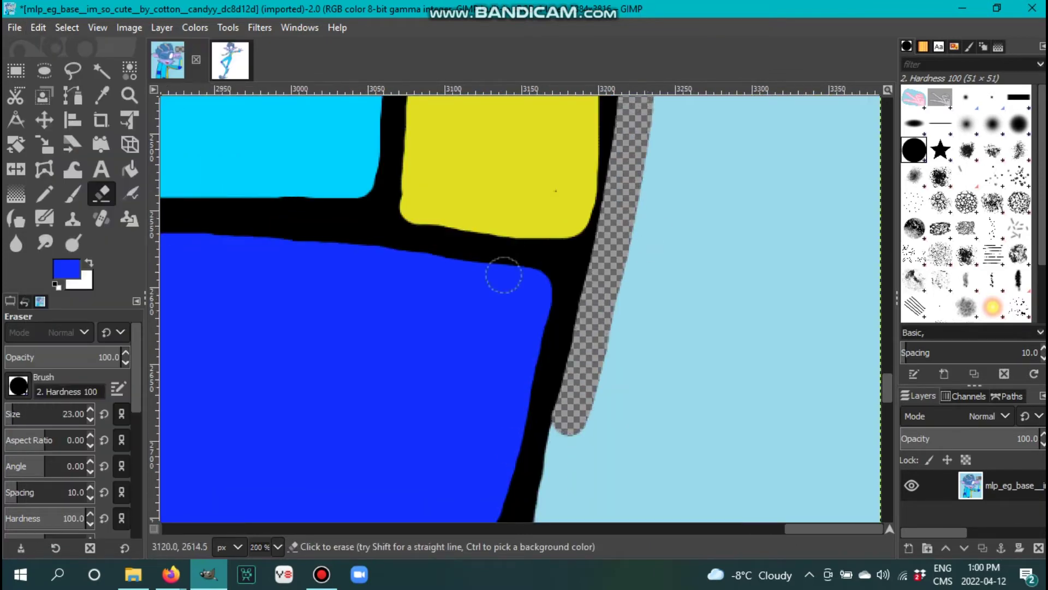
# - Sample the stripe's yellow, and erase the outline's outer edge around and beneath the blue elbow at size 25
pyautogui.press('p')
pyautogui.scroll(2, 534, 244)
pyautogui.keyDown('ctrl'); pyautogui.click(533, 243); pyautogui.keyUp('ctrl')
pyautogui.scroll(-5, 536, 280)
pyautogui.moveTo(568, 218); pyautogui.dragTo(510, 339)
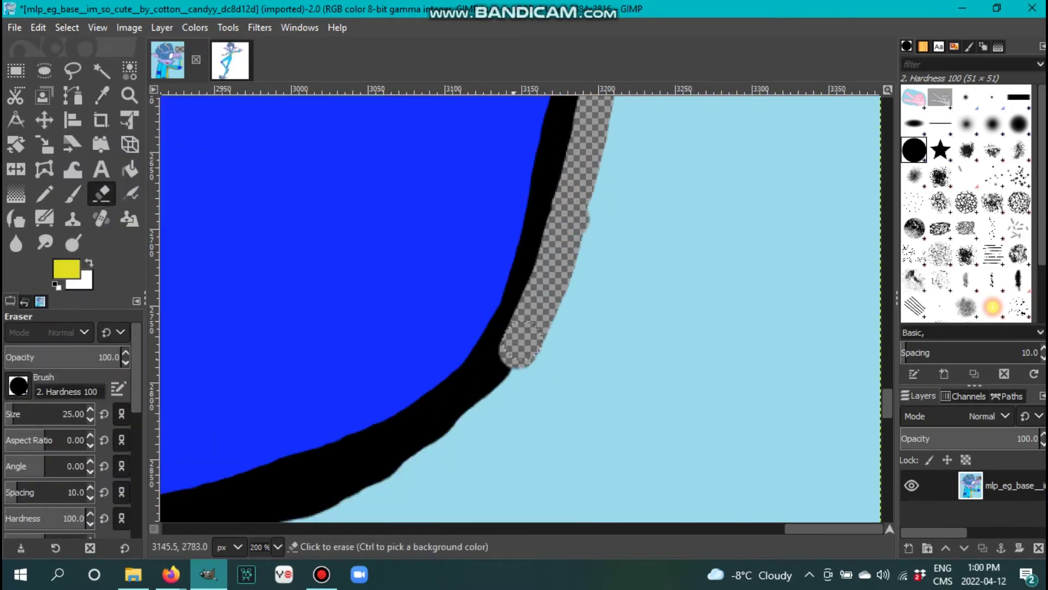
pyautogui.press('1')
pyautogui.moveTo(813, 257); pyautogui.dragTo(363, 367)
# - Sample bright blue and thin the upper arm's top outline from below the cheek fur towards the elbow at size 23
pyautogui.press('-')
pyautogui.scroll(5, 519, 306)
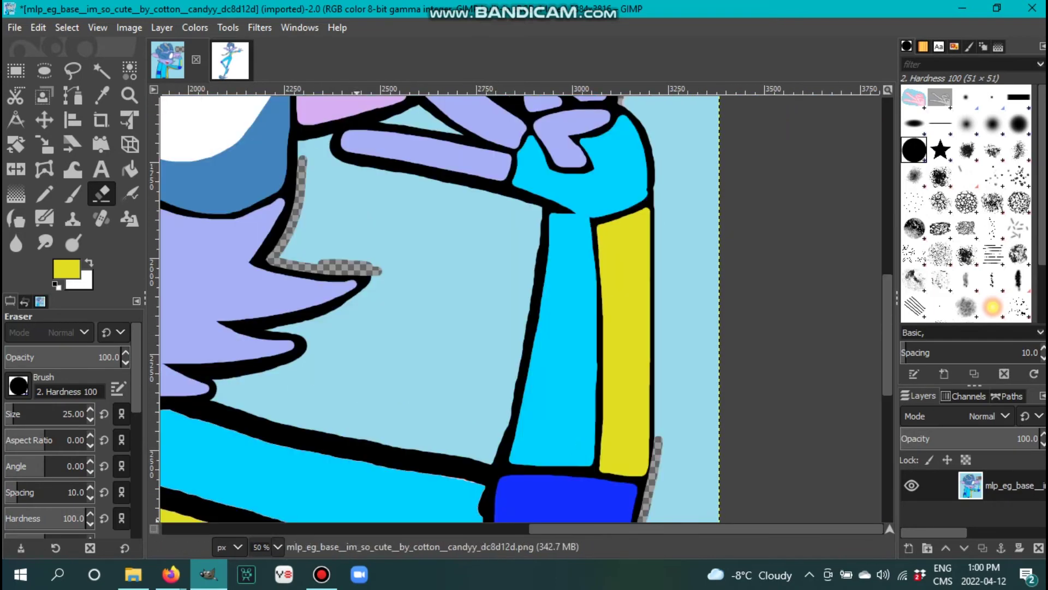
pyautogui.press('-')
pyautogui.hscroll(3, 519, 305)
pyautogui.keyDown('ctrl'); pyautogui.click(546, 355); pyautogui.keyUp('ctrl')
pyautogui.press('2')
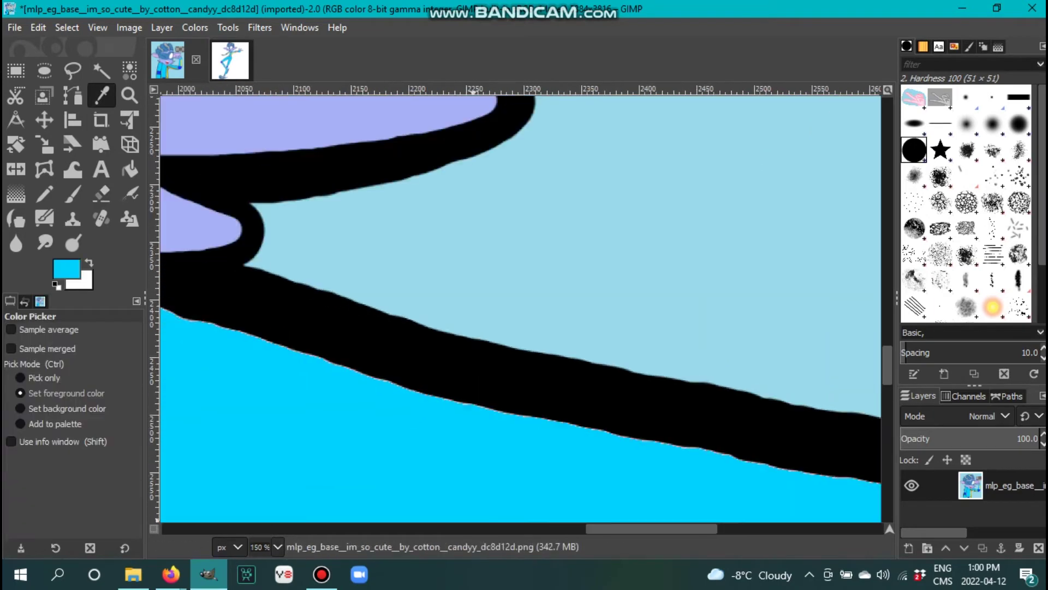
pyautogui.scroll(3, 407, 262)
pyautogui.press('p')
pyautogui.hscroll(1, 407, 262)
pyautogui.moveTo(407, 262)
pyautogui.mouseDown()
pyautogui.moveTo(579, 277)
pyautogui.moveTo(797, 349)
pyautogui.moveTo(405, 267)
pyautogui.moveTo(224, 365)
pyautogui.mouseUp()
pyautogui.hscroll(5, 224, 364)
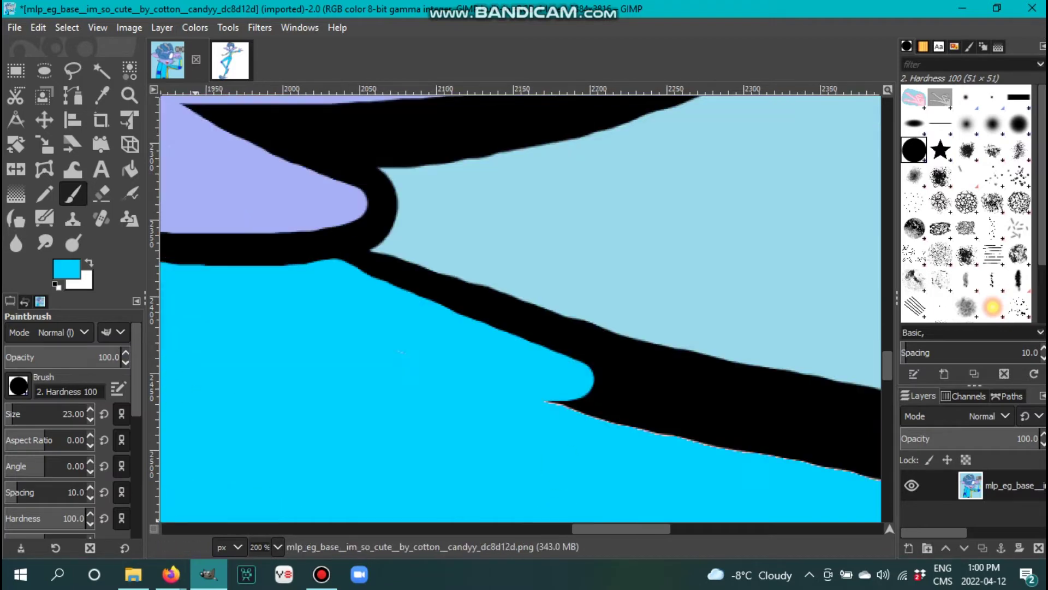
pyautogui.hscroll(1, 398, 346)
pyautogui.moveTo(398, 346); pyautogui.dragTo(436, 398)
pyautogui.hscroll(5, 435, 398)
pyautogui.scroll(-3, 524, 306)
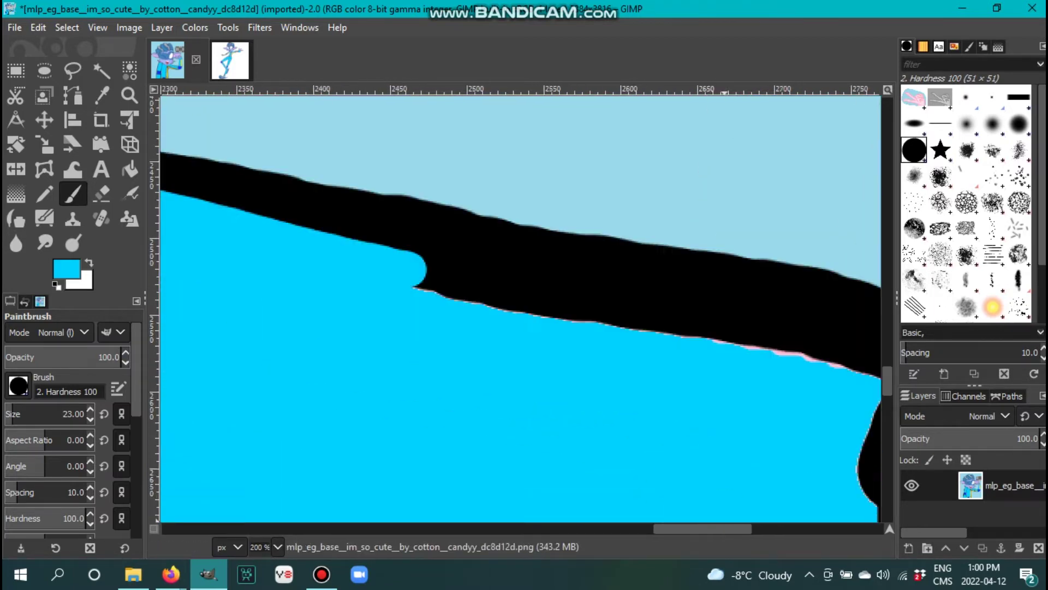
# - Finish thinning the upper arm's top outline and its end beside the blue elbow with bright blue at size 25
pyautogui.hscroll(-2, 524, 306)
pyautogui.press(']')
pyautogui.press(']')
pyautogui.moveTo(257, 287); pyautogui.dragTo(524, 333)
pyautogui.scroll(-2, 740, 257)
pyautogui.moveTo(740, 257); pyautogui.dragTo(720, 393)
pyautogui.scroll(-3, 714, 320)
# - Thin the outline between the upper arm's bright blue area and the yellow stripe below it at size 25
pyautogui.moveTo(714, 321); pyautogui.dragTo(491, 342)
pyautogui.hscroll(-10, 491, 341)
pyautogui.scroll(3, 552, 273)
pyautogui.moveTo(551, 273); pyautogui.dragTo(873, 377)
pyautogui.hscroll(8, 551, 273)
pyautogui.scroll(-3, 333, 197)
pyautogui.moveTo(334, 196); pyautogui.dragTo(387, 186)
pyautogui.scroll(-3, 388, 187)
pyautogui.moveTo(377, 145)
pyautogui.mouseDown()
pyautogui.moveTo(662, 182)
pyautogui.moveTo(874, 257)
pyautogui.mouseUp()
pyautogui.hscroll(10, 758, 435)
pyautogui.moveTo(480, 256); pyautogui.dragTo(677, 240)
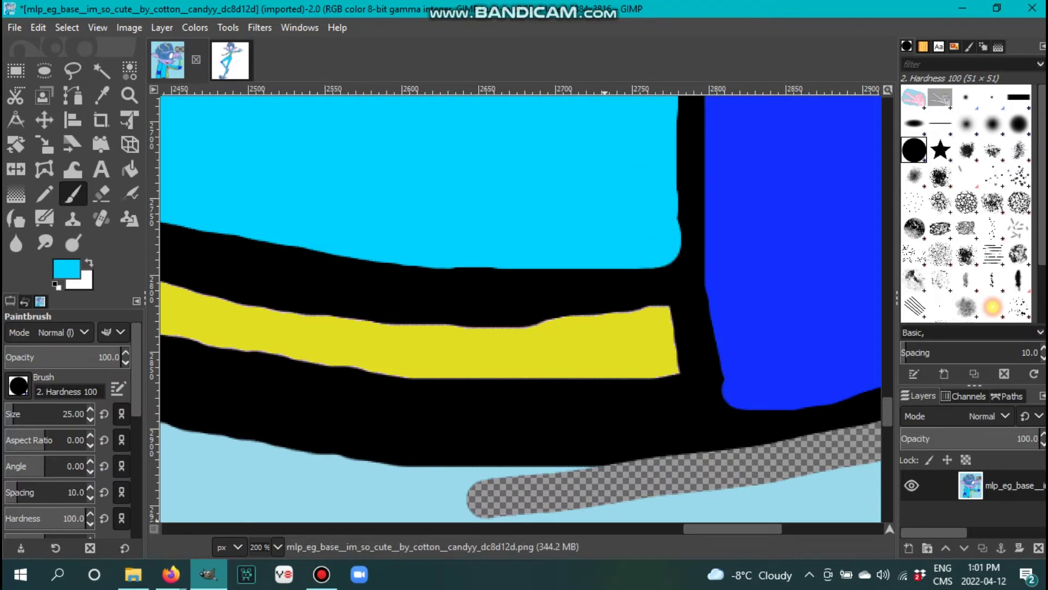
# - Thin the torso outline beside the yellow side stripe with bright blue at size 25
pyautogui.hscroll(-20, 637, 440)
pyautogui.scroll(3, 637, 440)
pyautogui.moveTo(623, 284); pyautogui.dragTo(526, 480)
pyautogui.scroll(-6, 524, 124)
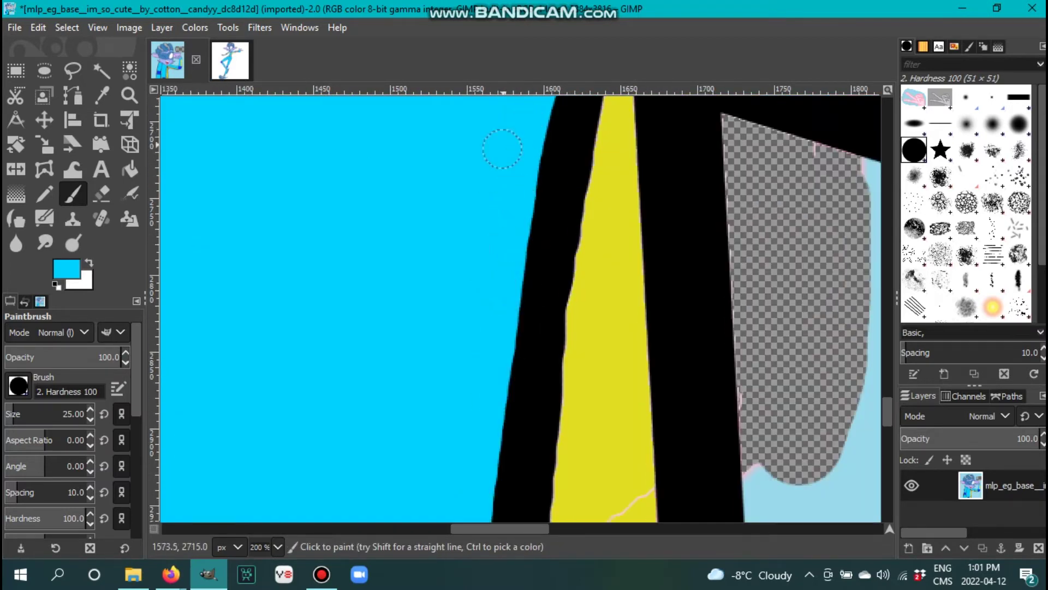
# - Draw a curved black outline diagonally across the lower part of the torso's yellow side stripe
pyautogui.scroll(-10, 478, 182)
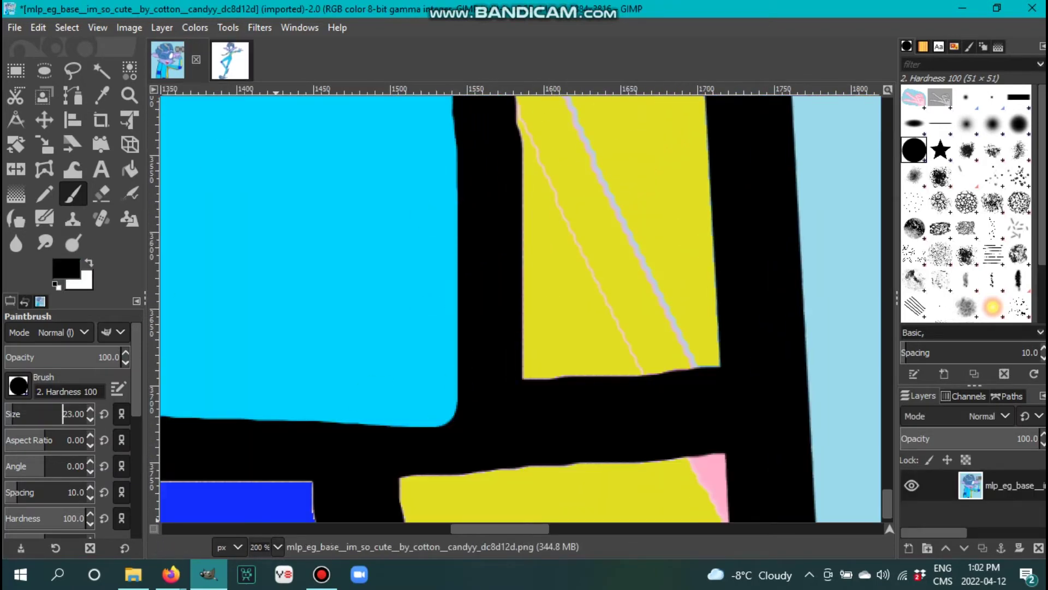
pyautogui.press('-')
pyautogui.moveTo(510, 132); pyautogui.dragTo(550, 368)
pyautogui.moveTo(550, 367); pyautogui.dragTo(566, 429)
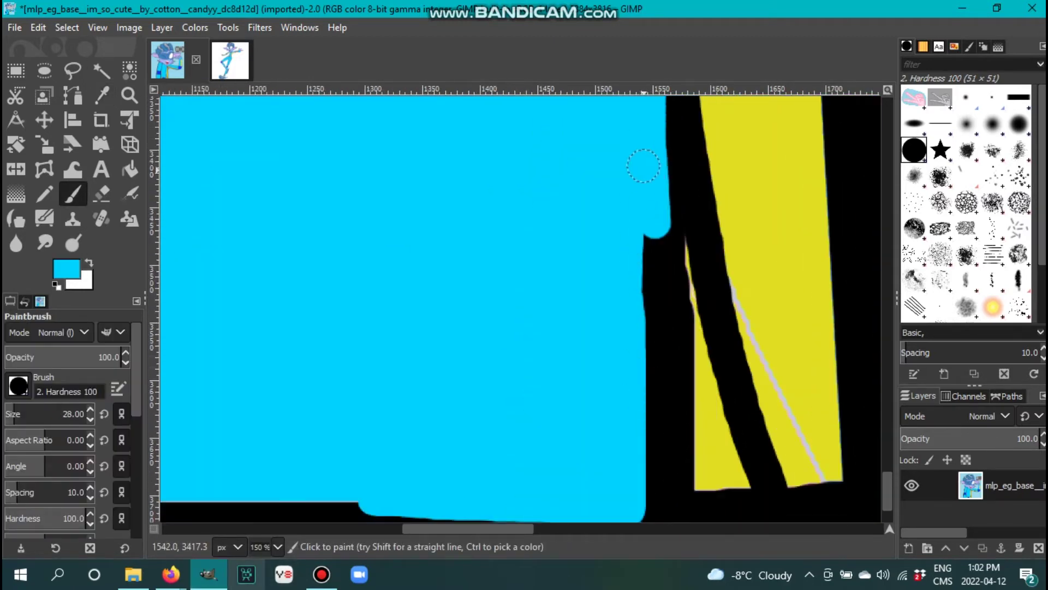
# - Extend the torso's bright blue over the thick bottom outline and the lower corner beside the yellow side stripe at sizes 28 and 30
pyautogui.moveTo(662, 142); pyautogui.dragTo(701, 331)
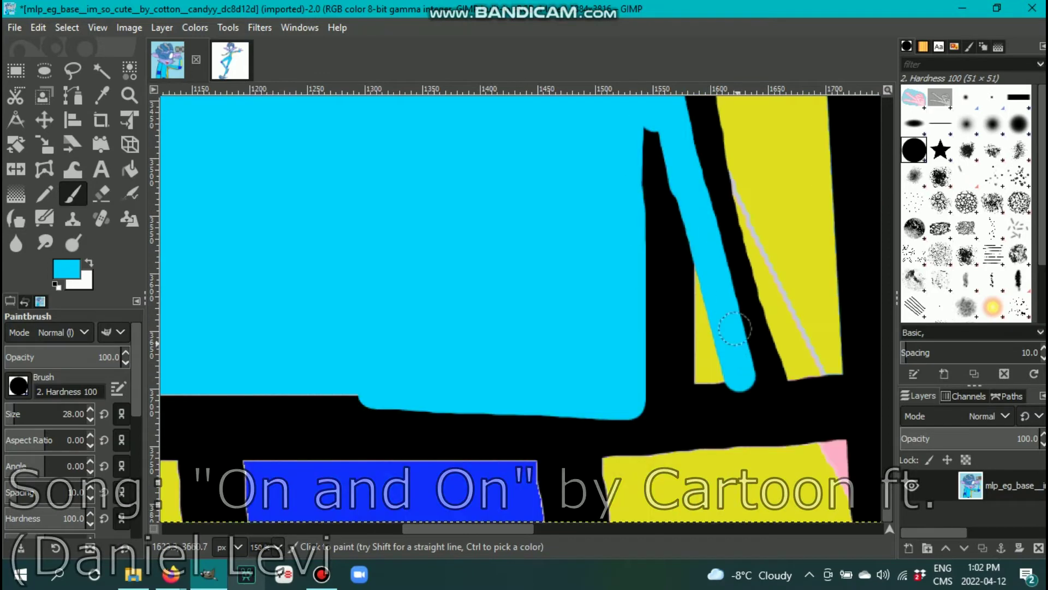
pyautogui.moveTo(748, 376); pyautogui.dragTo(629, 394)
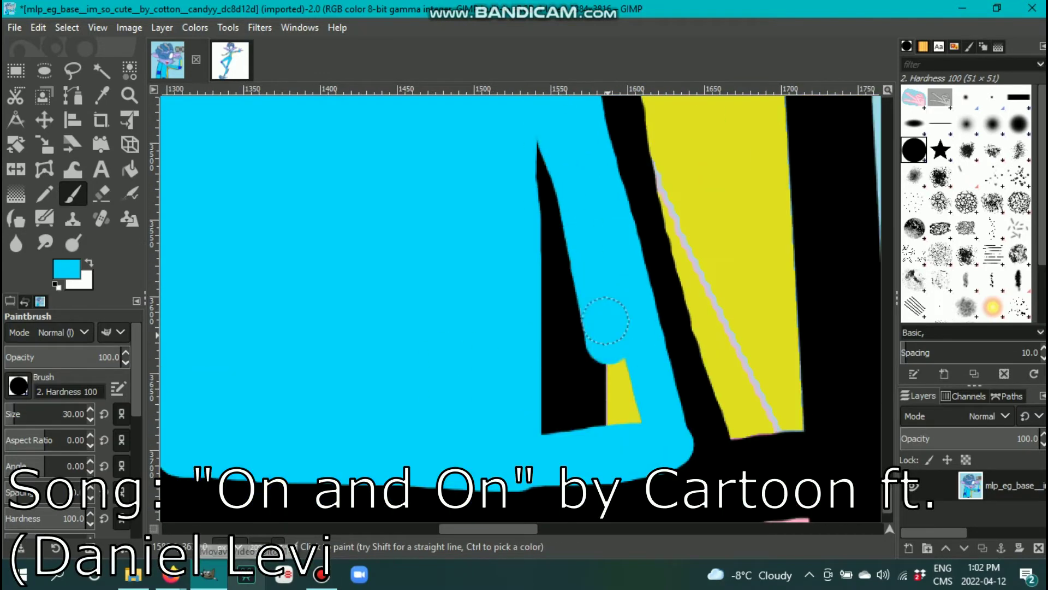
pyautogui.moveTo(613, 305); pyautogui.dragTo(544, 336)
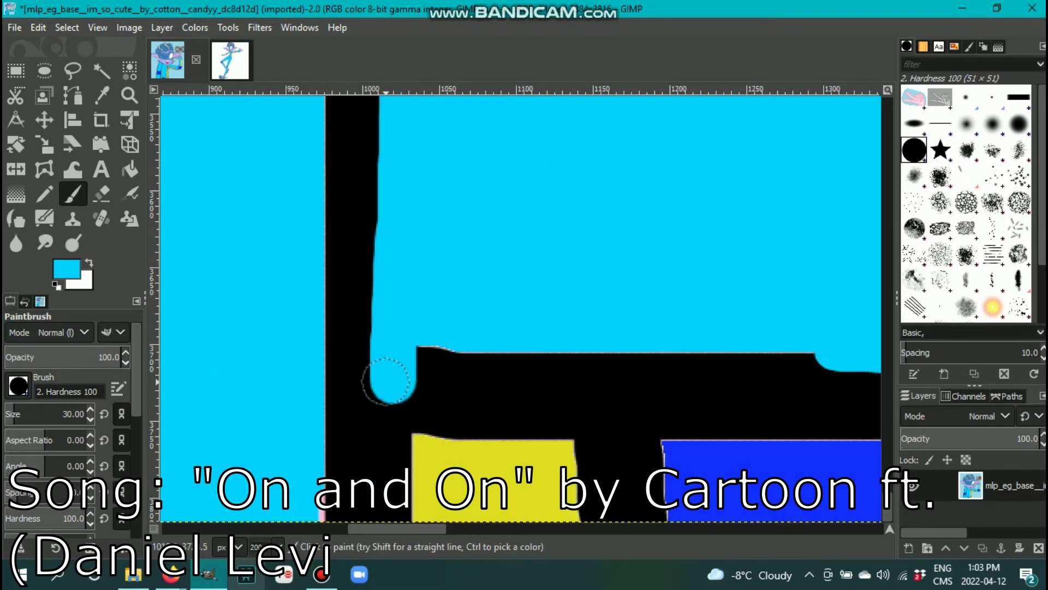
pyautogui.moveTo(404, 382); pyautogui.dragTo(510, 351)
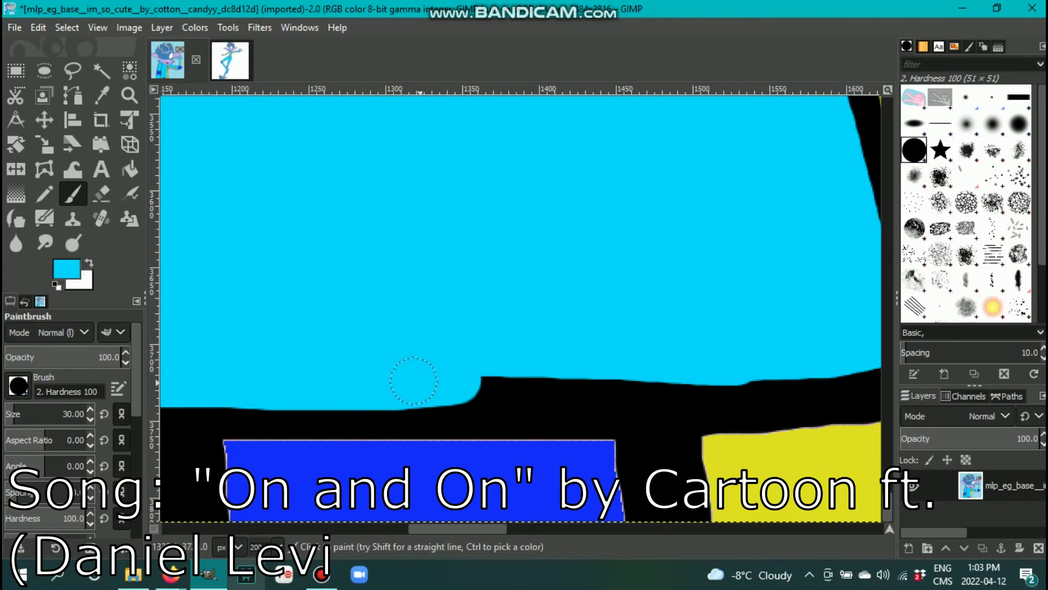
pyautogui.moveTo(413, 380); pyautogui.dragTo(862, 382)
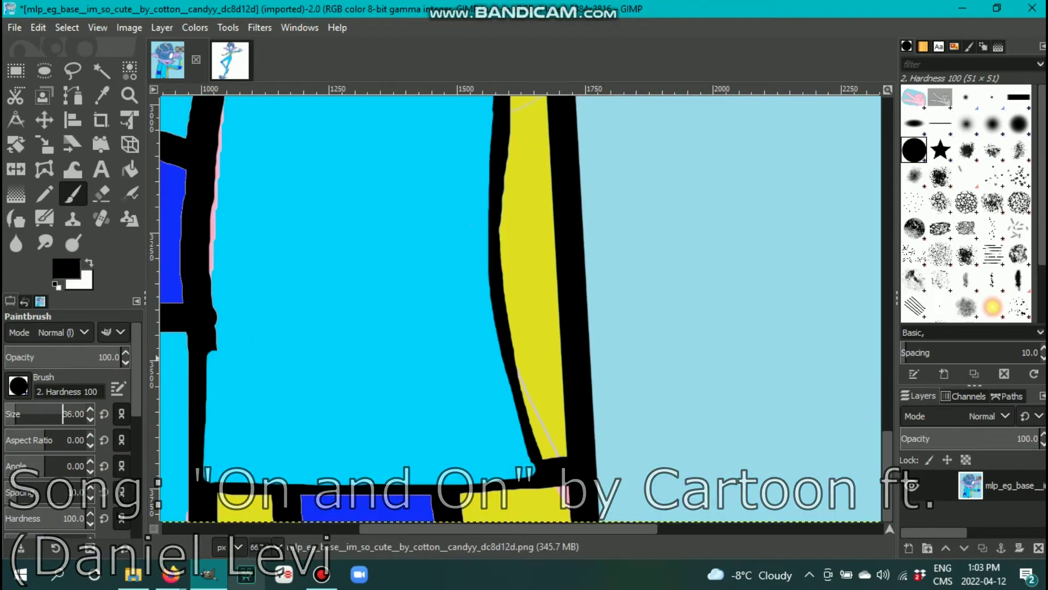
# - Redraw the curved outline between torso and yellow side stripe in black at size 36, and thin it with bright blue at size 27
pyautogui.moveTo(532, 431); pyautogui.dragTo(495, 201)
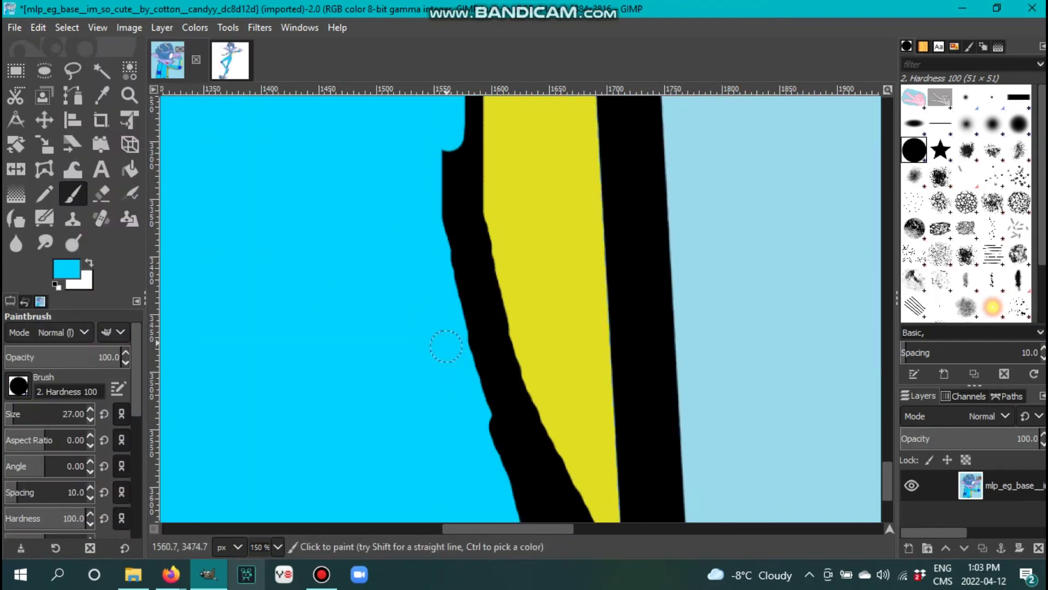
pyautogui.moveTo(445, 109); pyautogui.dragTo(459, 303)
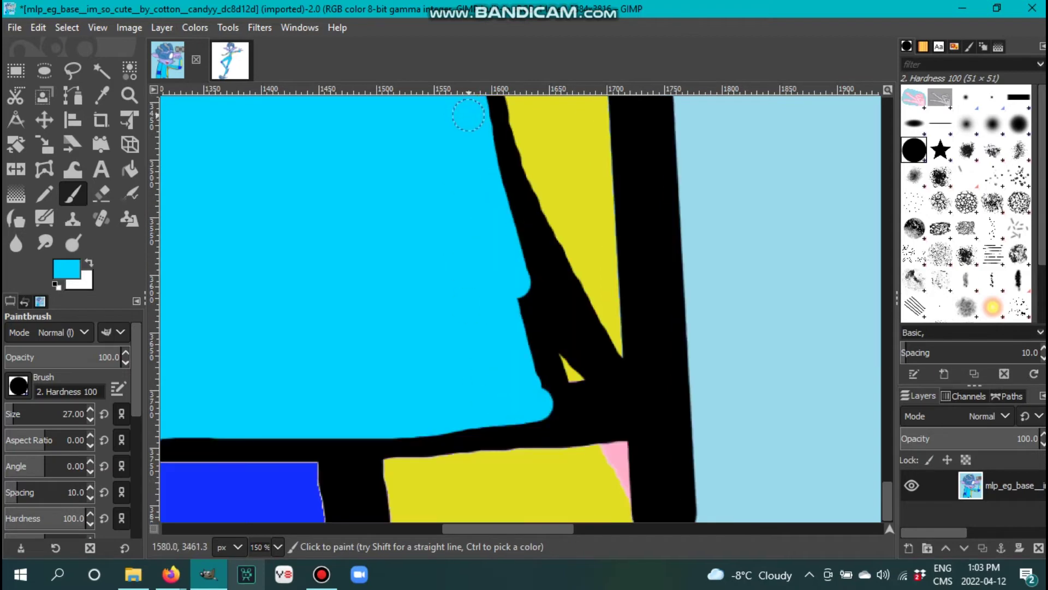
pyautogui.moveTo(469, 115); pyautogui.dragTo(520, 393)
# - Sample yellow and thin the outlines around the torso's side stripe and the arm's lower stripe at sizes 21 to 26
pyautogui.keyDown('ctrl'); pyautogui.click(491, 470); pyautogui.keyUp('ctrl')
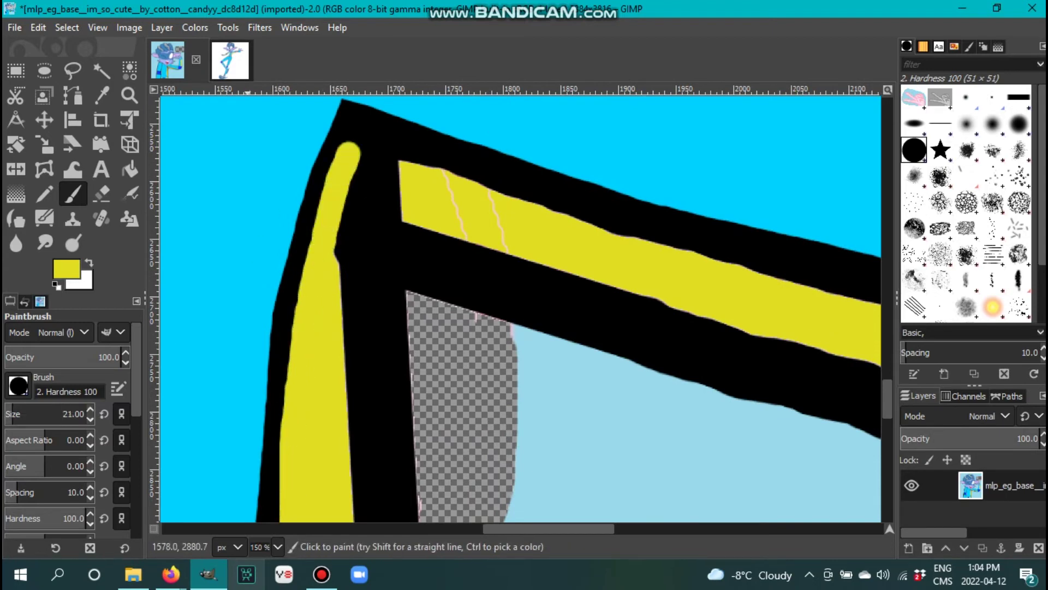
pyautogui.scroll(-5, 287, 226)
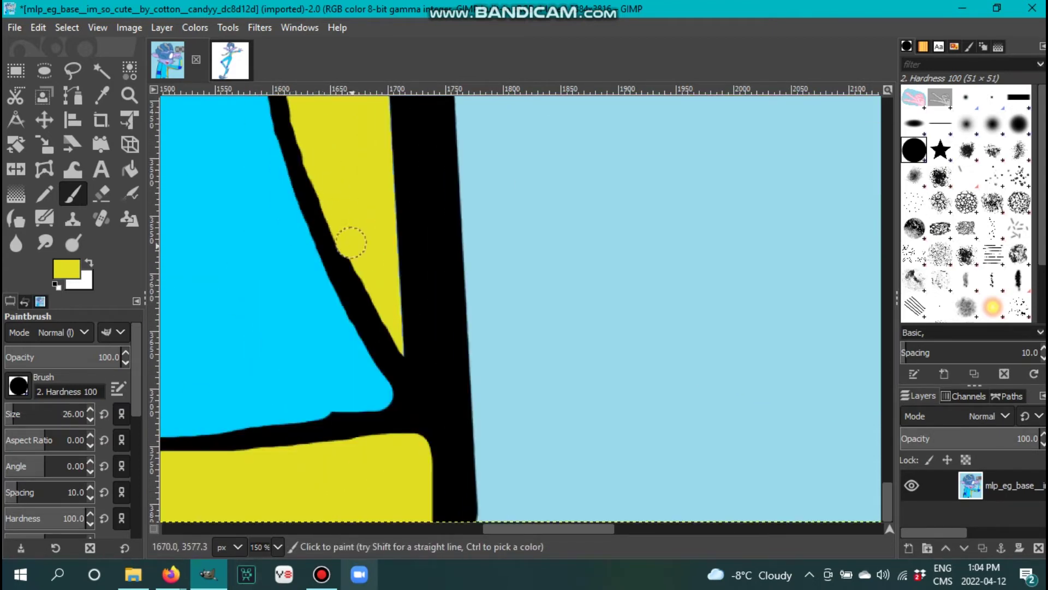
pyautogui.moveTo(350, 242); pyautogui.dragTo(405, 280)
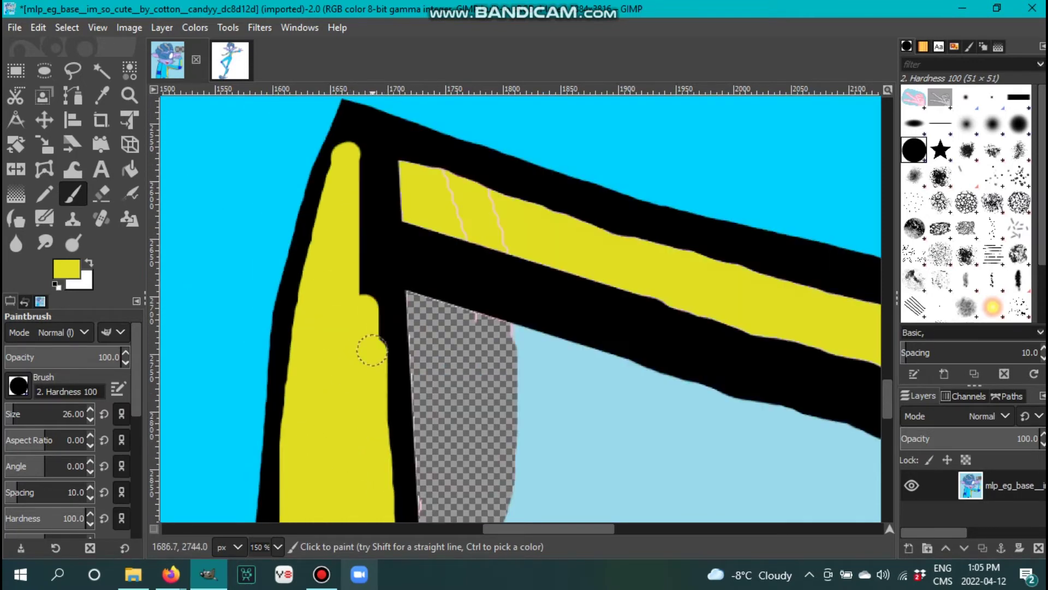
pyautogui.moveTo(367, 347); pyautogui.dragTo(410, 182)
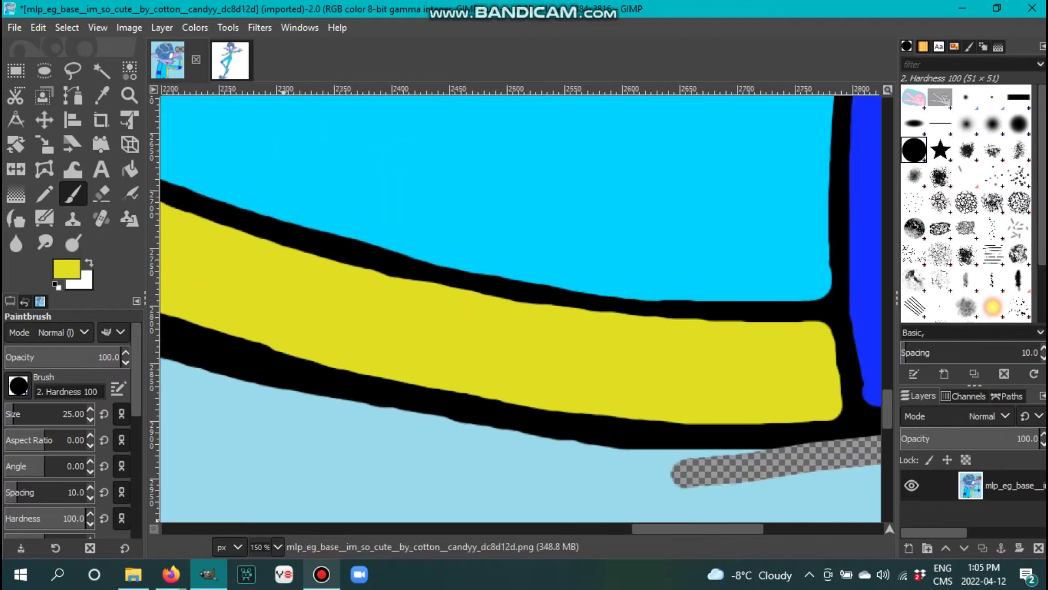
# - Erase the outer edge of the thick outline beneath the arm's yellow stripe with the Eraser at size 23
pyautogui.hscroll(2, 519, 306)
pyautogui.hotkey('shift', 'e')
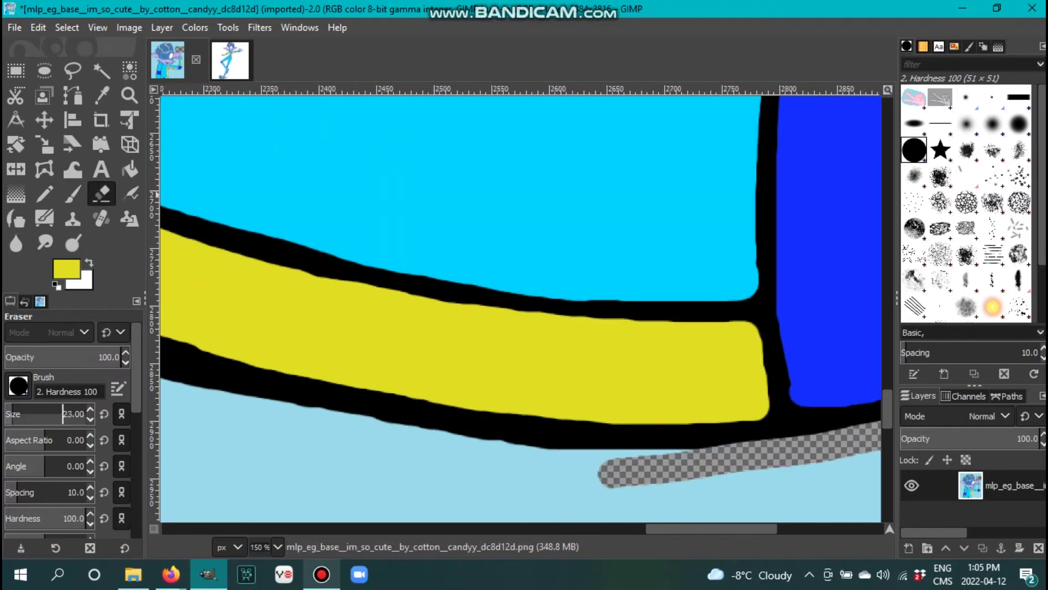
pyautogui.hscroll(-6, 720, 459)
pyautogui.keyDown('shift'); pyautogui.click(704, 439); pyautogui.keyUp('shift')
pyautogui.keyDown('shift'); pyautogui.click(347, 377); pyautogui.keyUp('shift')
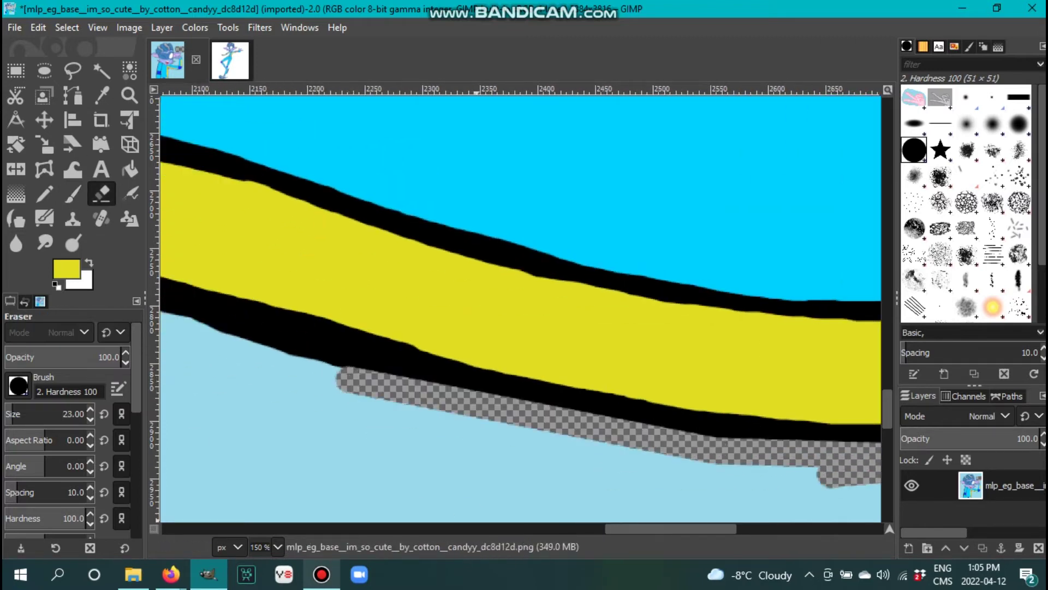
pyautogui.hscroll(-10, 347, 377)
pyautogui.keyDown('shift'); pyautogui.click(181, 220); pyautogui.keyUp('shift')
pyautogui.hscroll(-6, 181, 220)
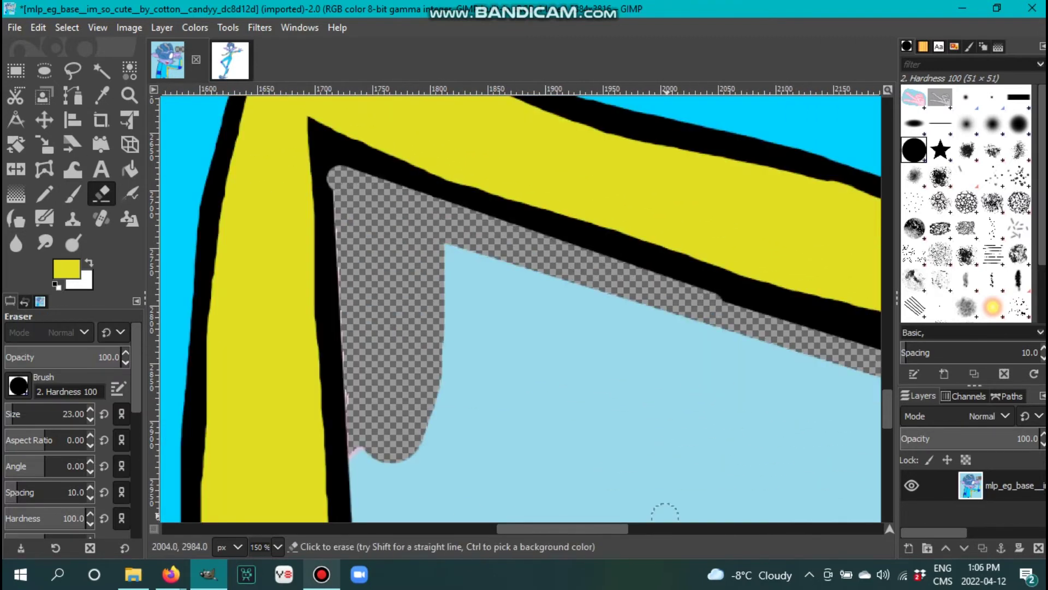
# - Erase the outer edge of the torso's outline beside the yellow side stripe at size 23
pyautogui.hscroll(7, 774, 461)
pyautogui.hscroll(-11, 775, 461)
pyautogui.scroll(-10, 530, 350)
pyautogui.keyDown('shift'); pyautogui.click(529, 350); pyautogui.keyUp('shift')
pyautogui.scroll(5, 529, 350)
pyautogui.hotkey('alt', 'Tab')
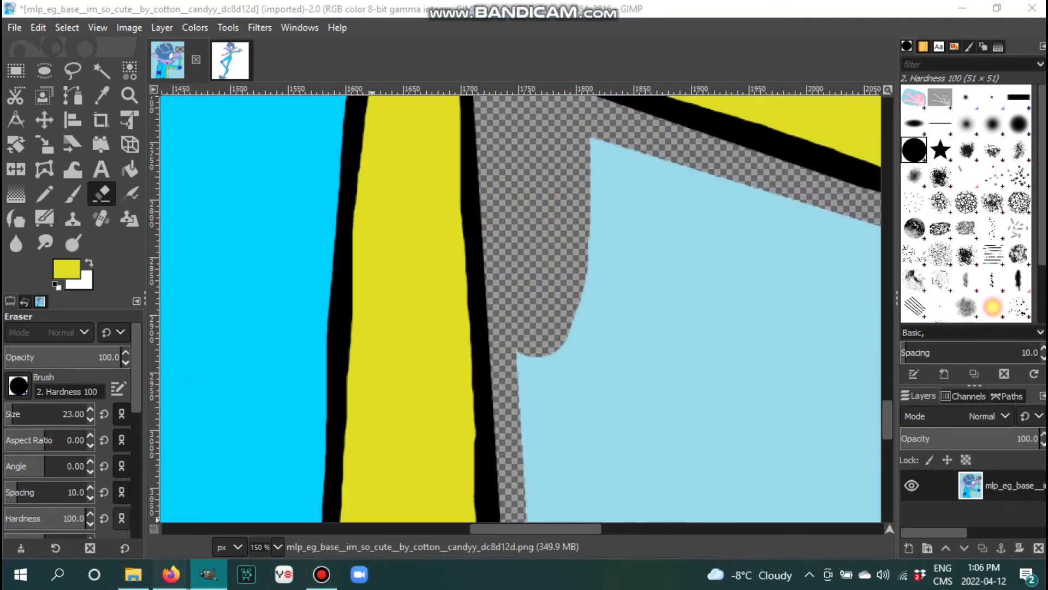
pyautogui.hotkey('alt', 'Tab')
# - Thin the outline around the yellow block below the torso's lower left corner with yellow, and sample the neighbouring block's dark blue
pyautogui.scroll(-10, 362, 404)
pyautogui.hscroll(-15, 362, 404)
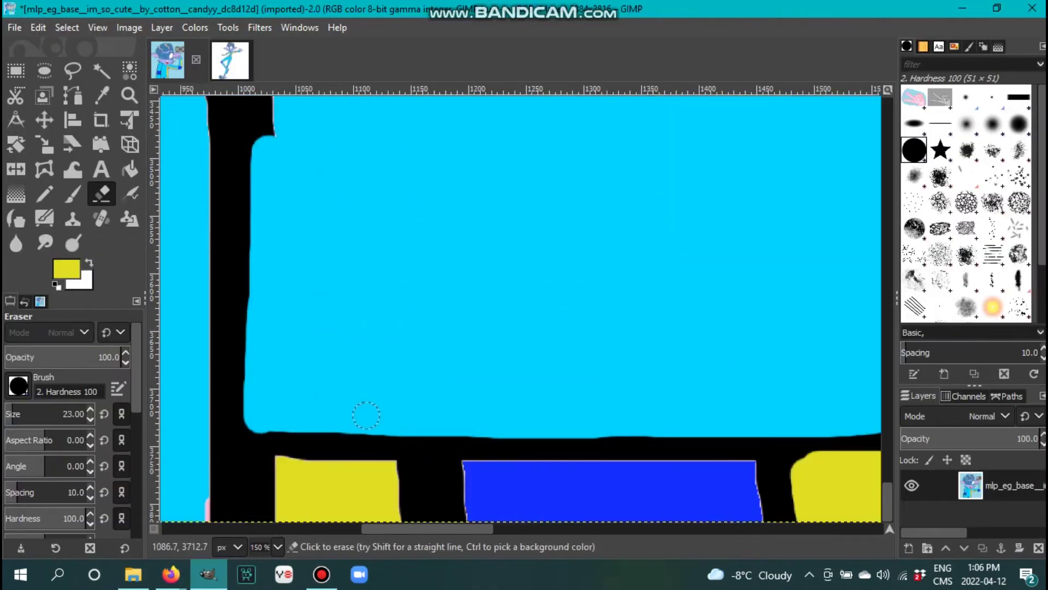
pyautogui.press('p')
pyautogui.moveTo(257, 460); pyautogui.dragTo(419, 465)
pyautogui.moveTo(255, 461); pyautogui.dragTo(257, 505)
pyautogui.press('u')
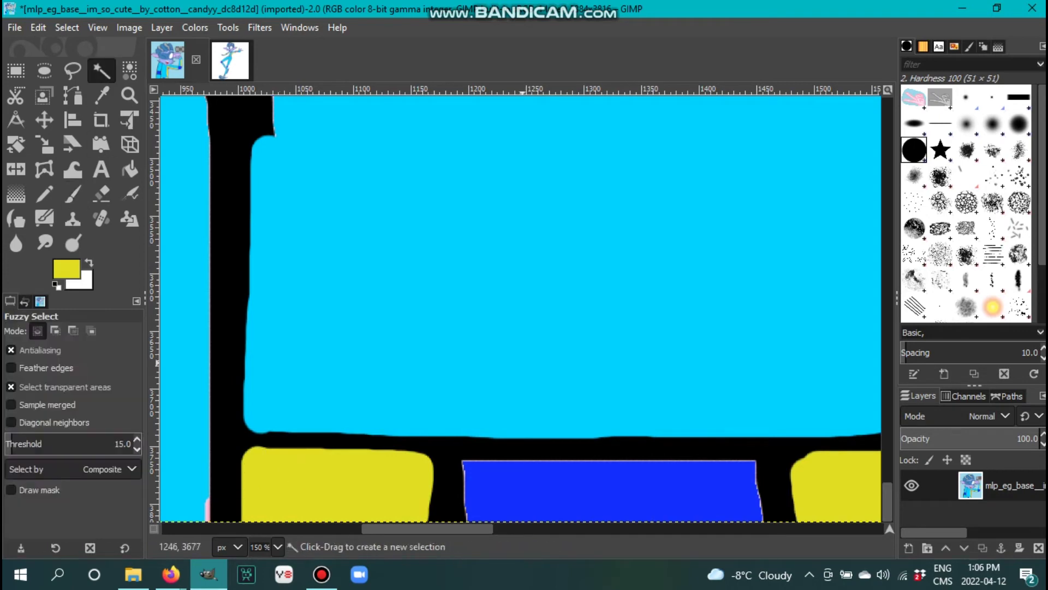
pyautogui.press('p')
pyautogui.keyDown('ctrl'); pyautogui.click(469, 470); pyautogui.keyUp('ctrl')
# - Switch to the browser, skip to the next song in the YouTube mix, and return to GIMP
pyautogui.hotkey('alt', 'Tab')
pyautogui.hotkey('shift', 'n')
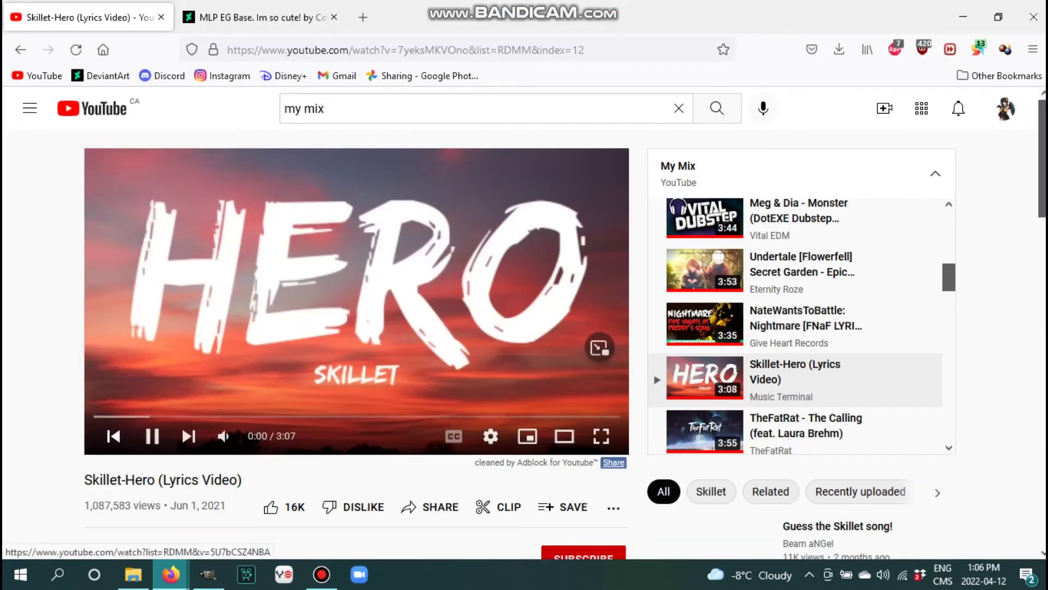
pyautogui.click(208, 574)
# - Thin the outlines under the lavender hair strand and down the outer shoulder with bright blue at size 19
pyautogui.scroll(5, 426, 435)
pyautogui.keyDown('ctrl'); pyautogui.click(327, 241); pyautogui.keyUp('ctrl')
pyautogui.press('[')
pyautogui.press('[')
pyautogui.press('[')
pyautogui.press('[')
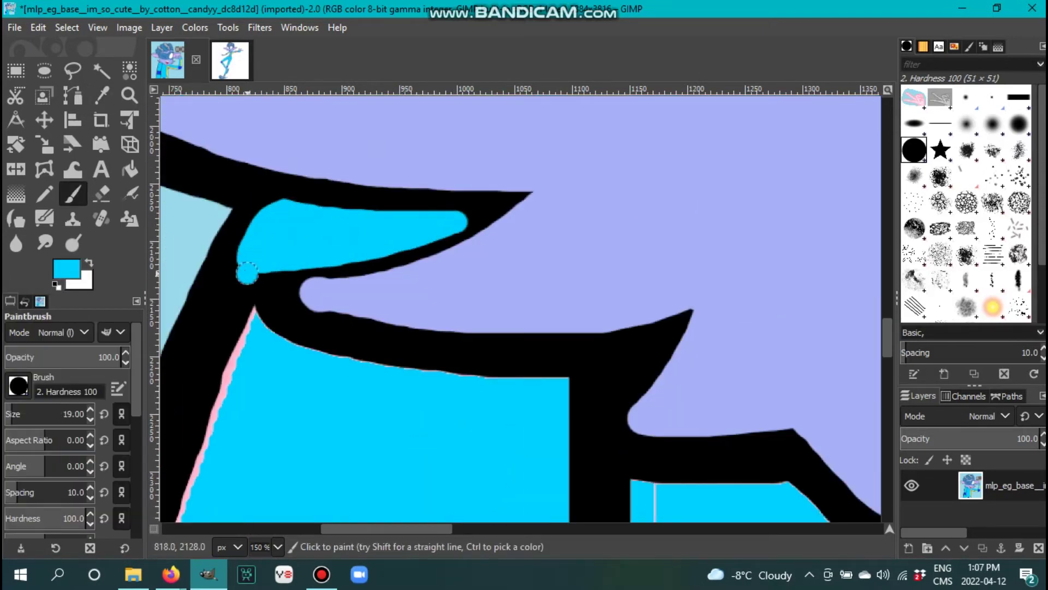
pyautogui.moveTo(247, 272); pyautogui.dragTo(501, 370)
pyautogui.moveTo(262, 234); pyautogui.dragTo(174, 514)
# - Thin the outline beneath the lavender hair tips with bright blue at size 23, separating it from the line between arm and torso
pyautogui.hotkey('alt', 'Tab')
pyautogui.hotkey('alt', 'Tab')
pyautogui.hscroll(-3, 519, 306)
pyautogui.scroll(-2, 519, 306)
pyautogui.press(']')
pyautogui.press(']')
pyautogui.hscroll(3, 556, 306)
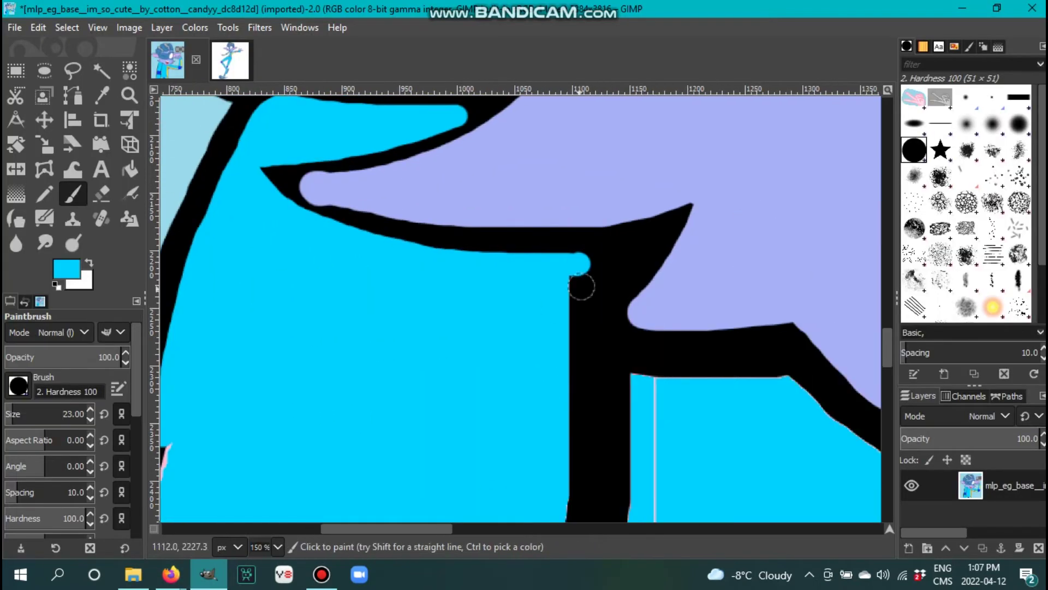
pyautogui.moveTo(607, 273); pyautogui.dragTo(571, 339)
pyautogui.scroll(-2, 569, 260)
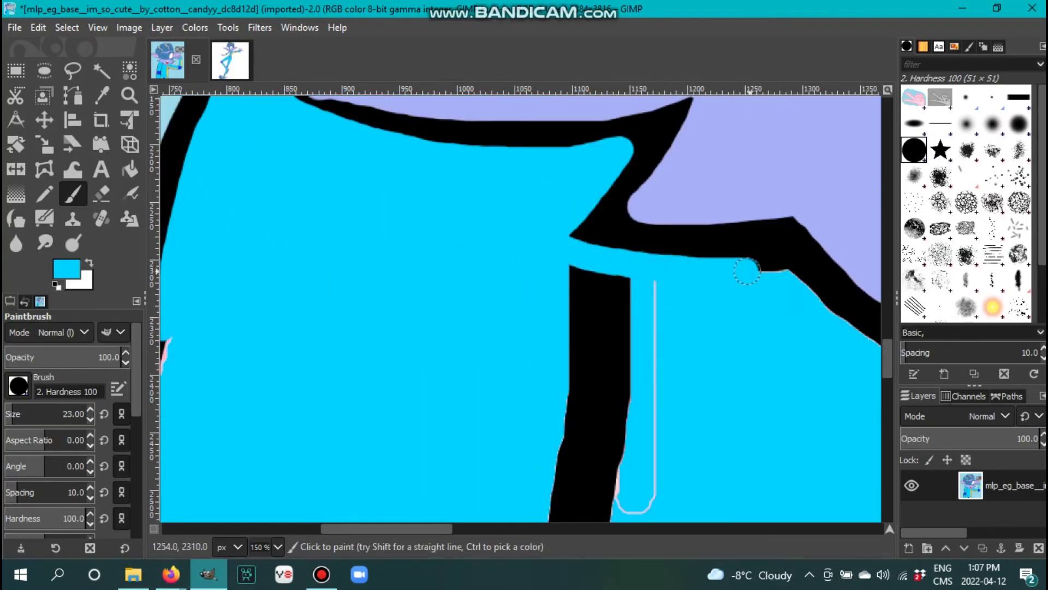
pyautogui.scroll(-2, 547, 422)
# - Thin and taper the upper part of the line between arm and torso with bright blue at sizes 25 and 27
pyautogui.moveTo(603, 172); pyautogui.dragTo(549, 352)
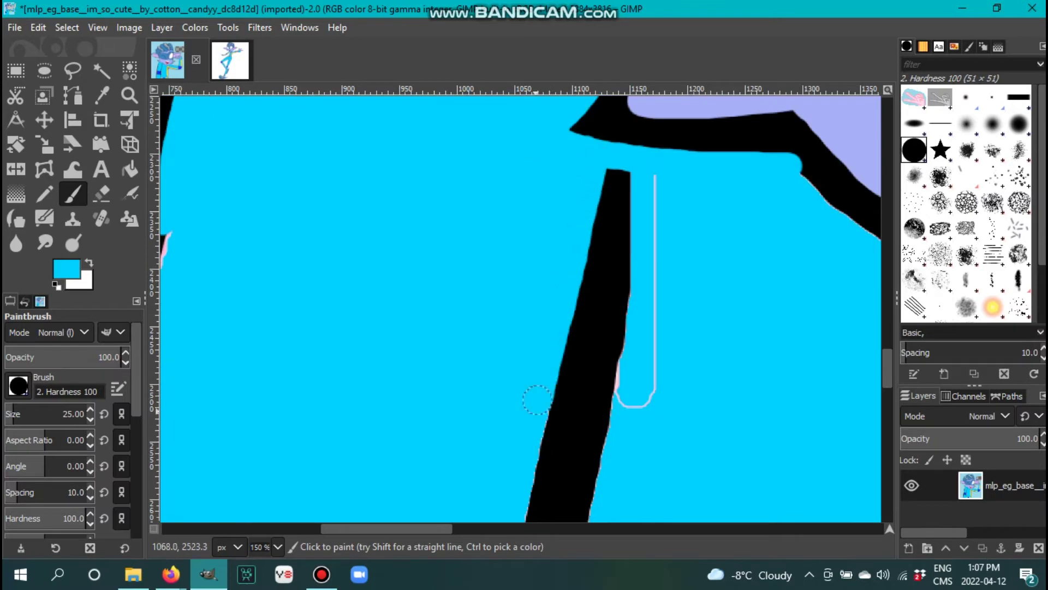
pyautogui.scroll(-2, 629, 199)
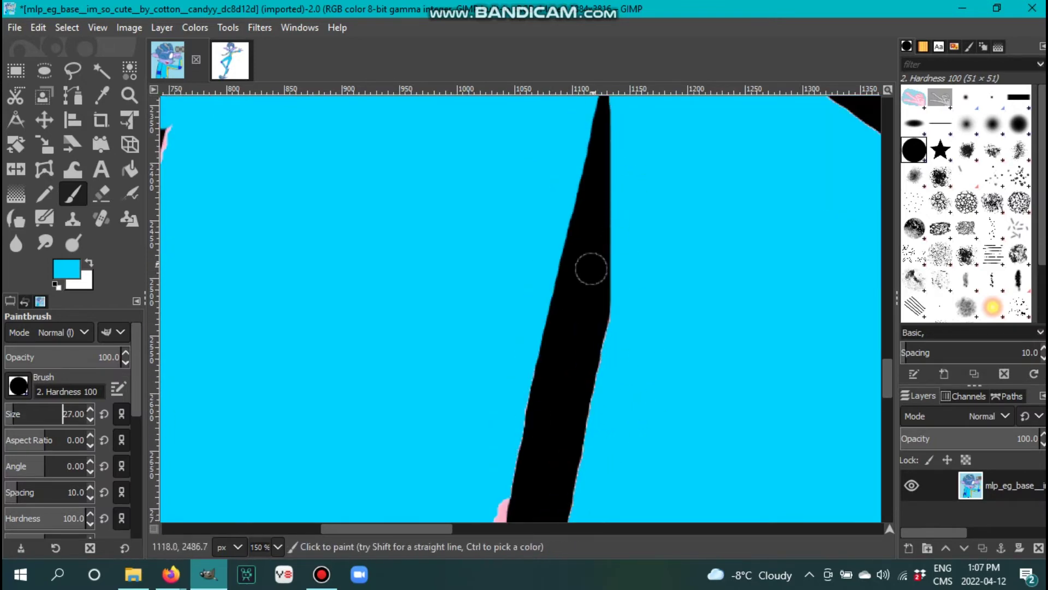
pyautogui.moveTo(556, 233); pyautogui.dragTo(508, 516)
pyautogui.scroll(-4, 508, 516)
pyautogui.hscroll(-3, 736, 129)
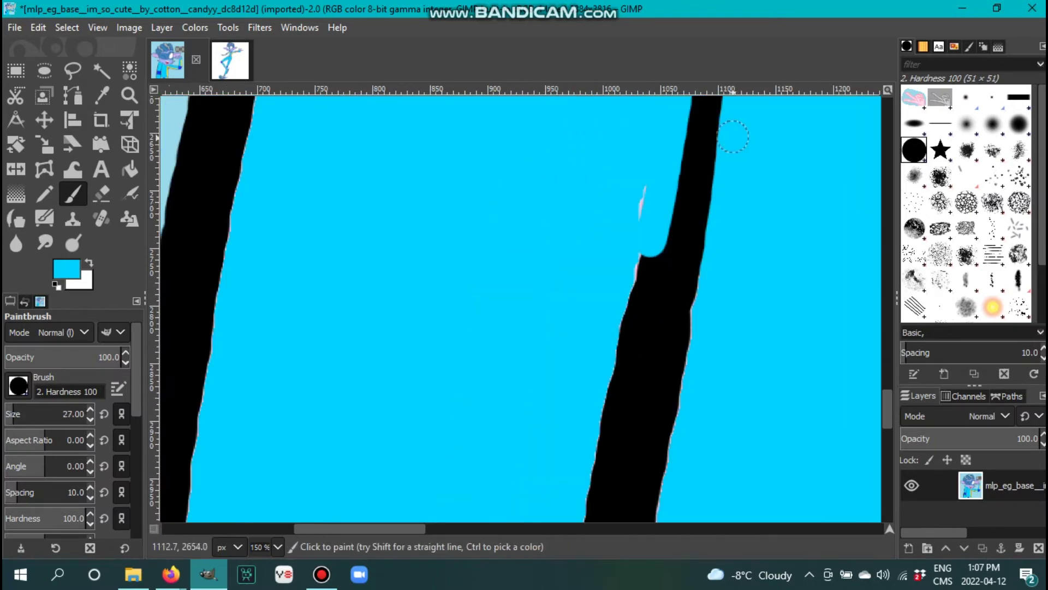
# - Thin the lower line between arm and torso and the outline above the sleeve's dark blue band with bright blue at size 27
pyautogui.moveTo(670, 146)
pyautogui.mouseDown()
pyautogui.moveTo(632, 211)
pyautogui.moveTo(335, 355)
pyautogui.mouseUp()
pyautogui.scroll(-2, 632, 107)
pyautogui.scroll(-3, 662, 169)
pyautogui.moveTo(662, 169); pyautogui.dragTo(636, 361)
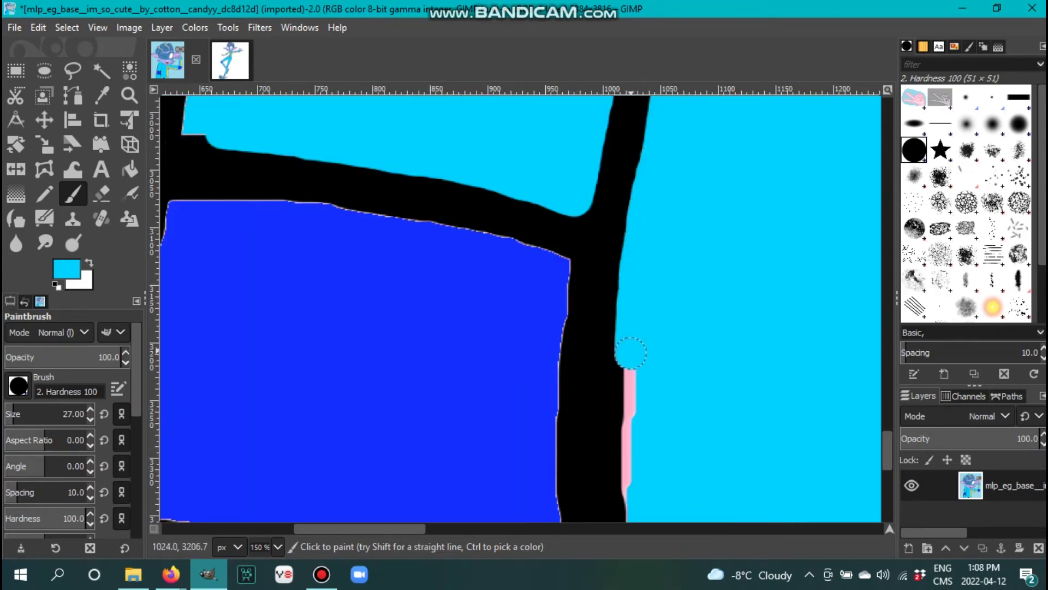
pyautogui.scroll(-5, 625, 161)
pyautogui.moveTo(625, 162); pyautogui.dragTo(622, 349)
# - Thin the outlines beneath the sleeve's dark blue band and along the forearm's outer edge with bright blue at size 29
pyautogui.hscroll(-5, 642, 513)
pyautogui.moveTo(314, 124); pyautogui.dragTo(575, 178)
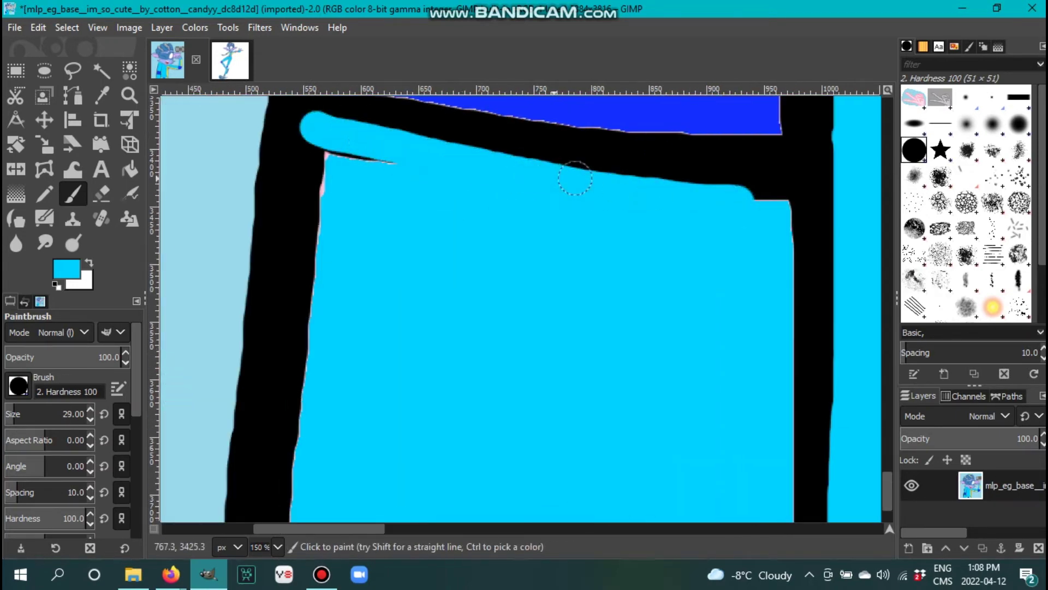
pyautogui.moveTo(311, 120)
pyautogui.mouseDown()
pyautogui.moveTo(306, 338)
pyautogui.moveTo(284, 518)
pyautogui.mouseUp()
pyautogui.scroll(-3, 350, 130)
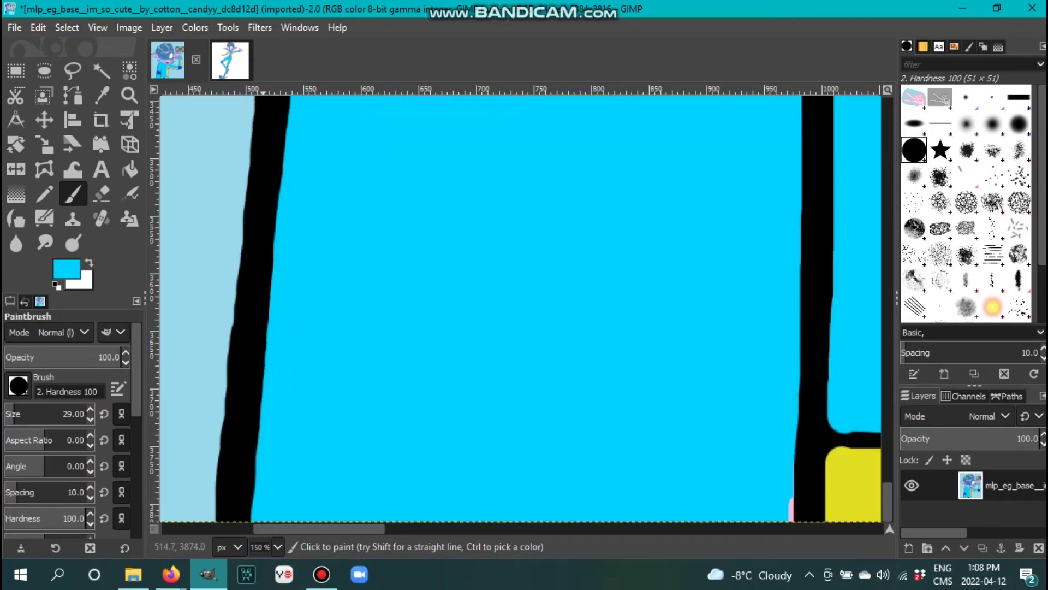
# - Sample the sleeve band's dark blue and thin the outlines on all its sides at size 29
pyautogui.scroll(10, 323, 248)
pyautogui.hscroll(2, 323, 248)
pyautogui.keyDown('ctrl'); pyautogui.click(713, 145); pyautogui.keyUp('ctrl')
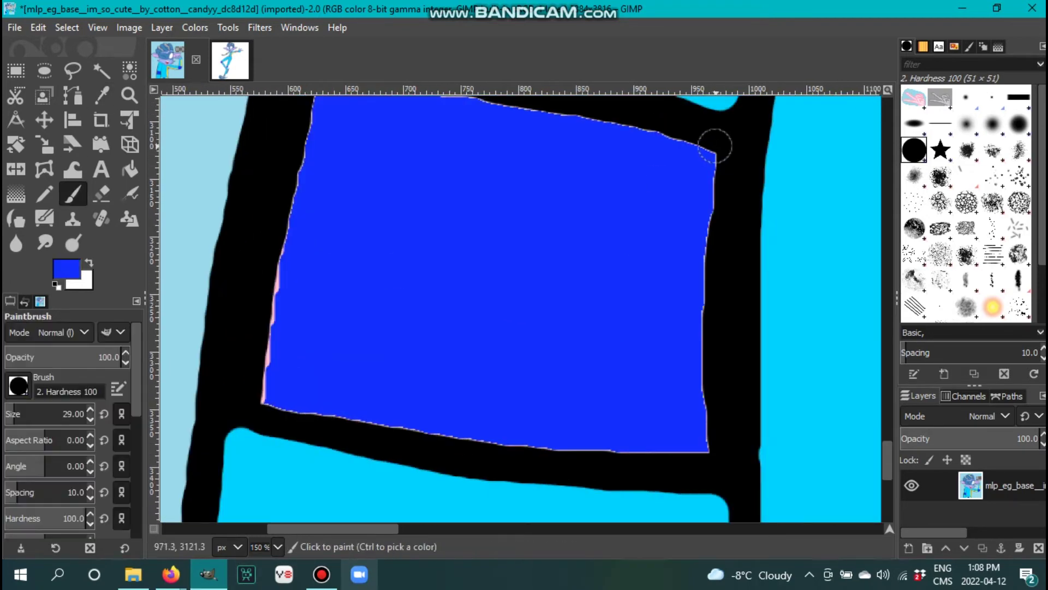
pyautogui.moveTo(714, 145); pyautogui.dragTo(567, 447)
pyautogui.scroll(4, 294, 401)
pyautogui.moveTo(298, 194); pyautogui.dragTo(606, 228)
pyautogui.moveTo(360, 212); pyautogui.dragTo(274, 428)
# - Sample bright blue and thin the outer outline of the upper arm down to the dark blue band at sizes 29 and 26
pyautogui.scroll(10, 551, 452)
pyautogui.keyDown('ctrl'); pyautogui.click(551, 452); pyautogui.keyUp('ctrl')
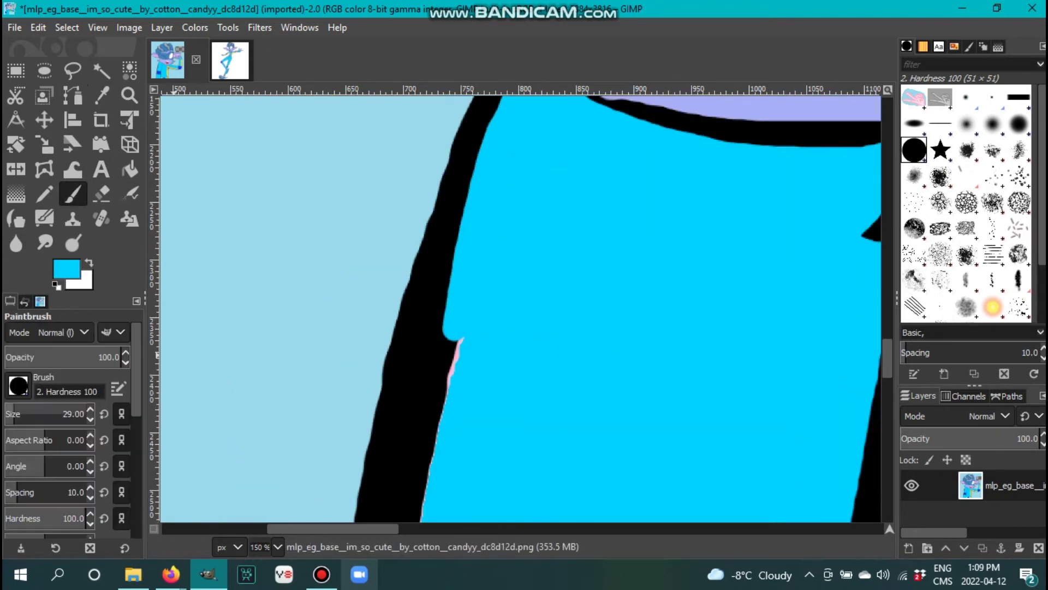
pyautogui.scroll(-3, 44, 414)
pyautogui.moveTo(458, 342); pyautogui.dragTo(412, 480)
pyautogui.scroll(-3, 412, 481)
pyautogui.moveTo(404, 172); pyautogui.dragTo(325, 518)
pyautogui.scroll(-3, 325, 492)
pyautogui.moveTo(366, 171); pyautogui.dragTo(302, 446)
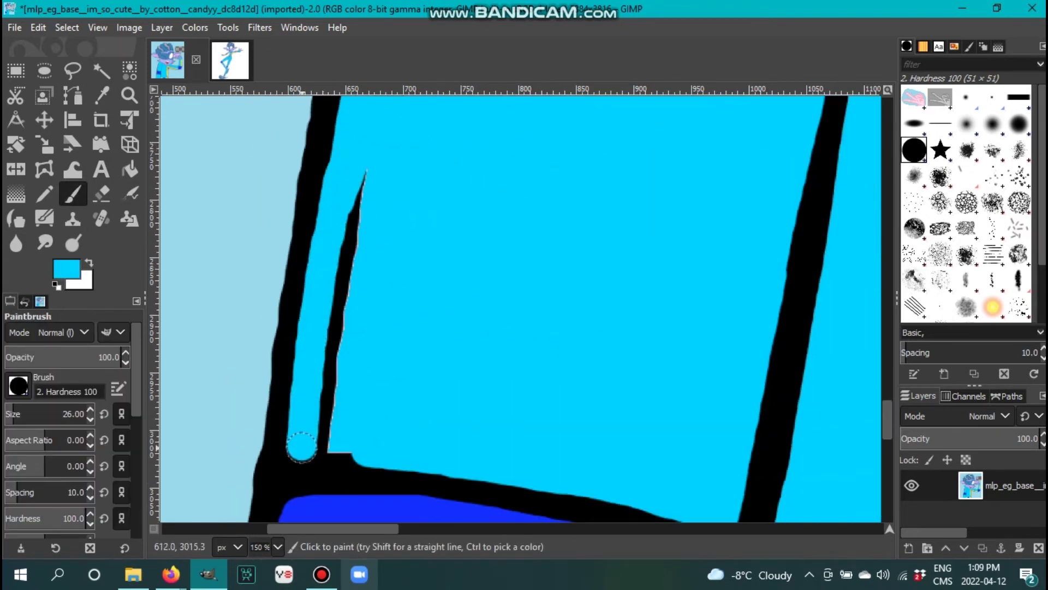
pyautogui.scroll(-5, 374, 161)
pyautogui.scroll(5, 534, 407)
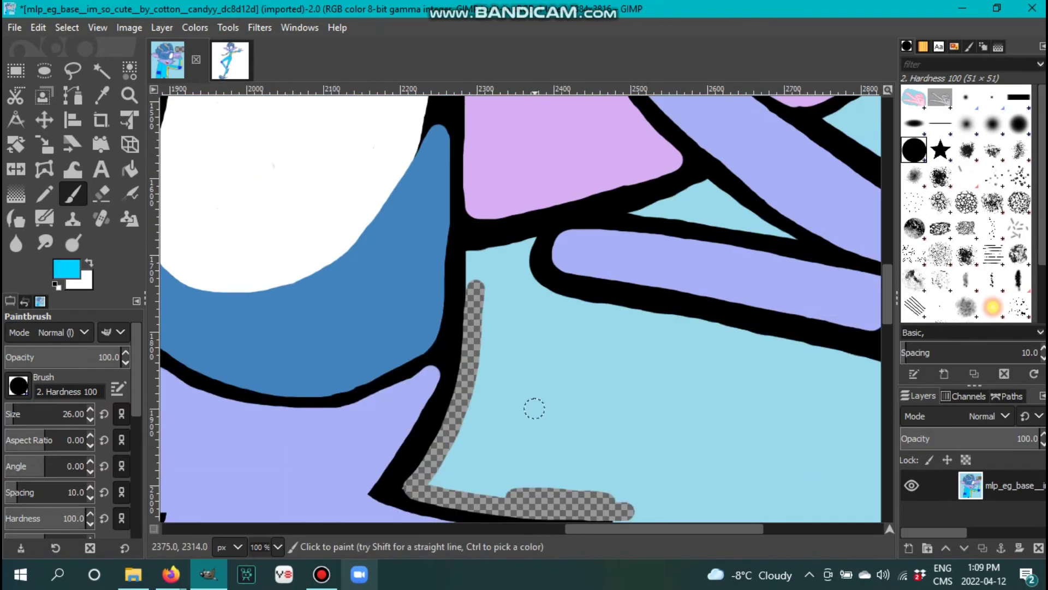
# - Erase the outer edge of the vertical outline beside the medium blue area at size 19 with the view at 200%
pyautogui.scroll(-2, 534, 408)
pyautogui.press('2')
pyautogui.hotkey('shift', 'e')
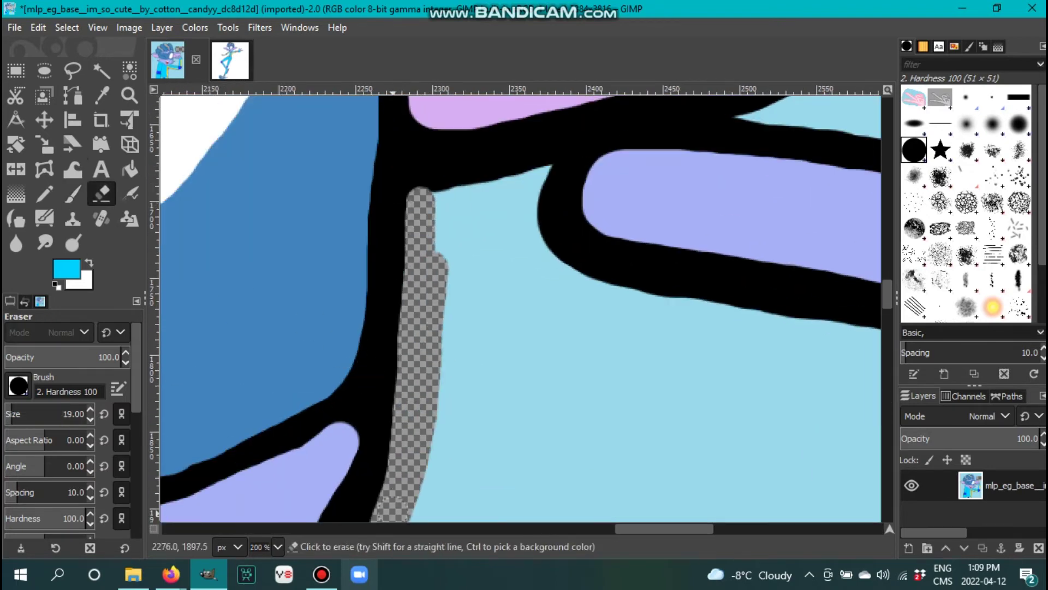
pyautogui.scroll(-3, 494, 413)
pyautogui.scroll(5, 493, 413)
# - Erase the outer edges of the outlines beneath the pink area and the lower lavender strand at size 14
pyautogui.press('[')
pyautogui.press('[')
pyautogui.press('[')
pyautogui.press('[')
pyautogui.press('[')
pyautogui.hscroll(3, 238, 518)
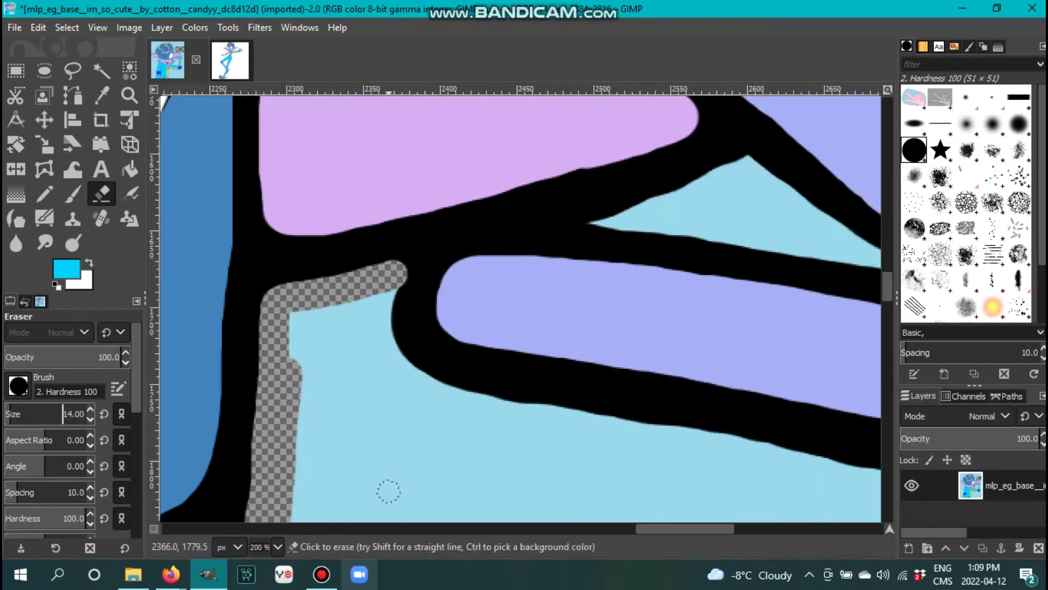
pyautogui.moveTo(400, 347); pyautogui.dragTo(881, 473)
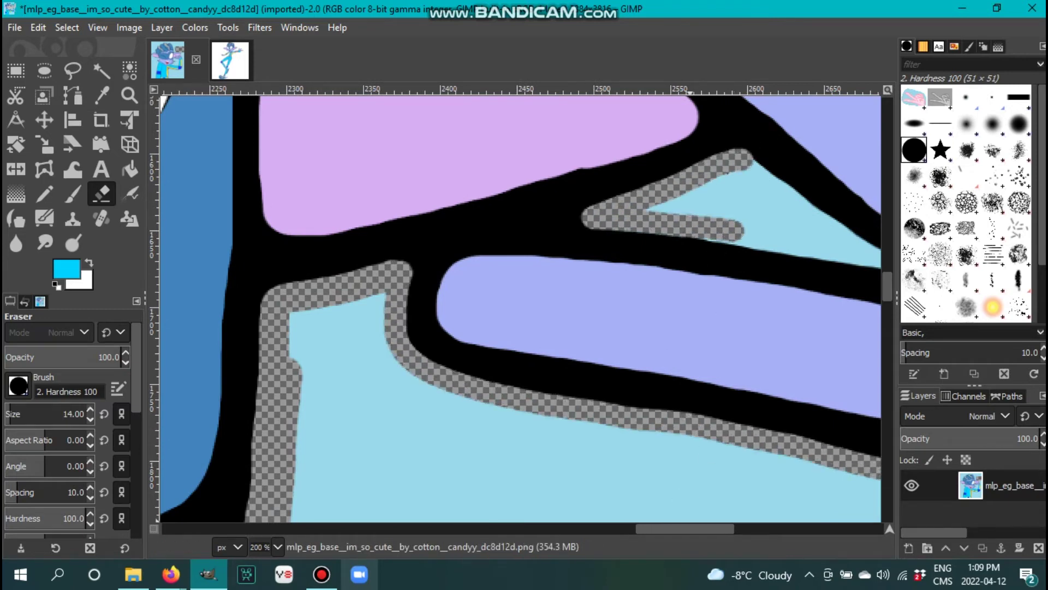
# - Erase the inner edges of the outlines around the small light blue triangle between the pink area and lavender fingers at size 11
pyautogui.press('[')
pyautogui.press('[')
pyautogui.press('[')
pyautogui.hscroll(4, 289, 225)
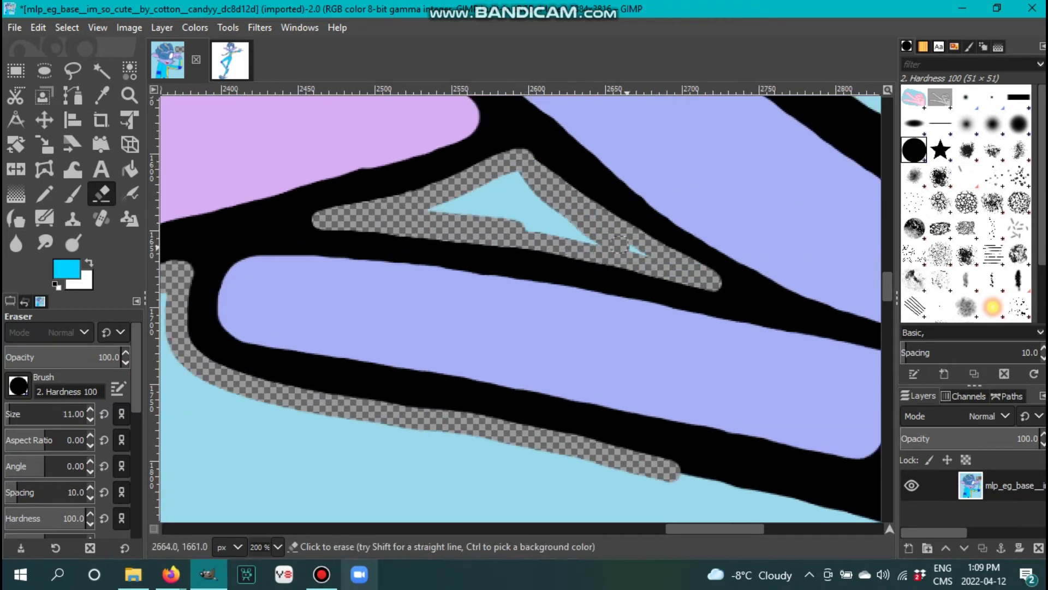
# - Erase the background-side edge of the outline beneath the lower lavender finger and down the bright blue arm at sizes 16 to 18
pyautogui.scroll(-4, 487, 250)
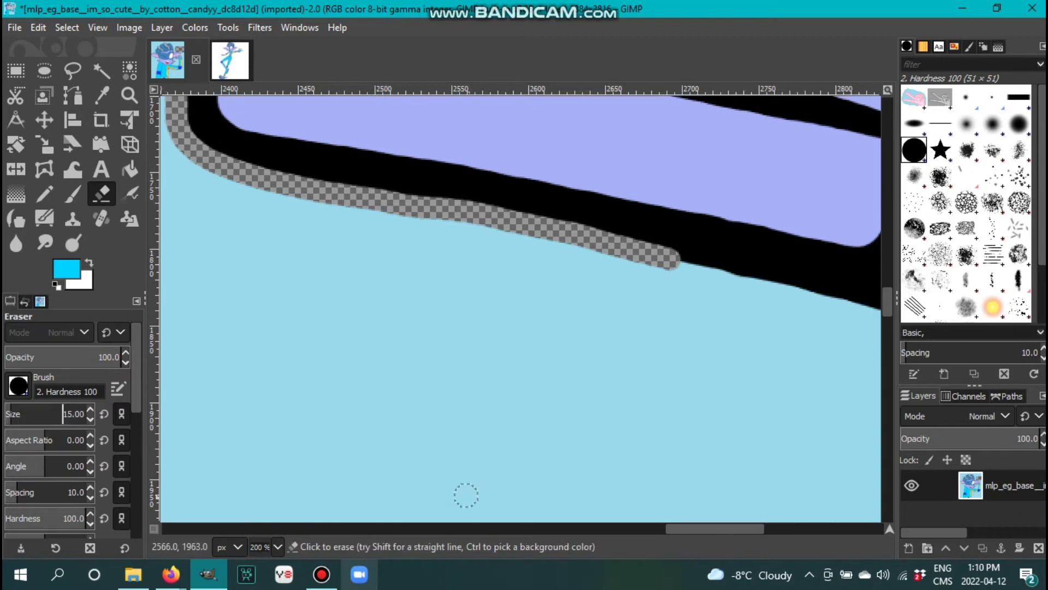
pyautogui.hscroll(5, 456, 490)
pyautogui.press(']')
pyautogui.moveTo(389, 262); pyautogui.dragTo(714, 350)
pyautogui.scroll(-4, 546, 328)
pyautogui.press(']')
pyautogui.moveTo(721, 136)
pyautogui.mouseDown()
pyautogui.moveTo(722, 225)
pyautogui.moveTo(683, 437)
pyautogui.mouseUp()
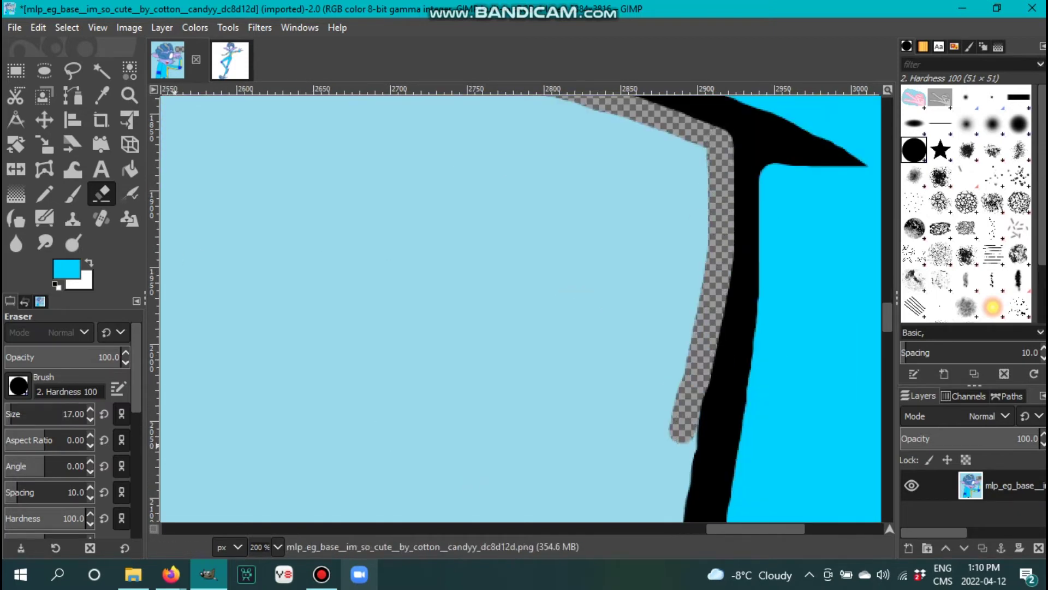
pyautogui.scroll(-6, 519, 305)
pyautogui.press(']')
pyautogui.moveTo(677, 142); pyautogui.dragTo(600, 511)
# - Erase the upper edge of the bright blue shoulder outline from the arm toward the lavender cheek tufts at size 19
pyautogui.hscroll(-2, 603, 513)
pyautogui.scroll(-5, 603, 513)
pyautogui.moveTo(734, 167)
pyautogui.mouseDown()
pyautogui.moveTo(713, 317)
pyautogui.moveTo(215, 343)
pyautogui.mouseUp()
pyautogui.hscroll(-5, 216, 343)
pyautogui.moveTo(191, 180); pyautogui.dragTo(323, 235)
pyautogui.hotkey('ctrl', 'z')
pyautogui.keyDown('shift'); pyautogui.click(273, 216); pyautogui.keyUp('shift')
pyautogui.hscroll(-4, 273, 216)
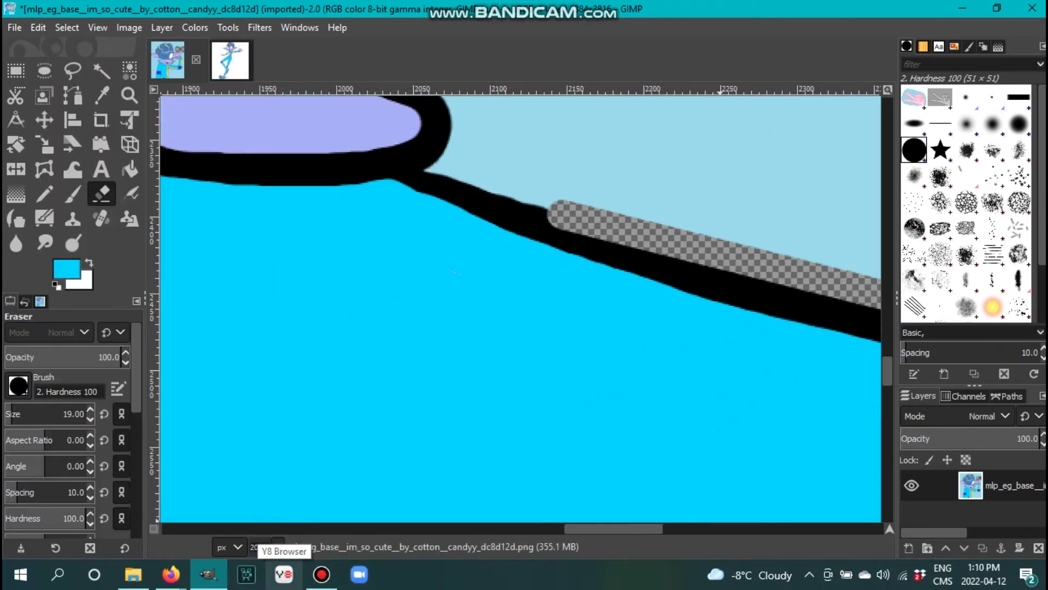
# - Erase the outer edges of the middle lavender cheek tuft's outline around its tip at size 15
pyautogui.scroll(6, 564, 371)
pyautogui.press('[')
pyautogui.press('[')
pyautogui.press('[')
pyautogui.press('[')
pyautogui.moveTo(557, 194)
pyautogui.mouseDown()
pyautogui.moveTo(704, 229)
pyautogui.moveTo(636, 371)
pyautogui.mouseUp()
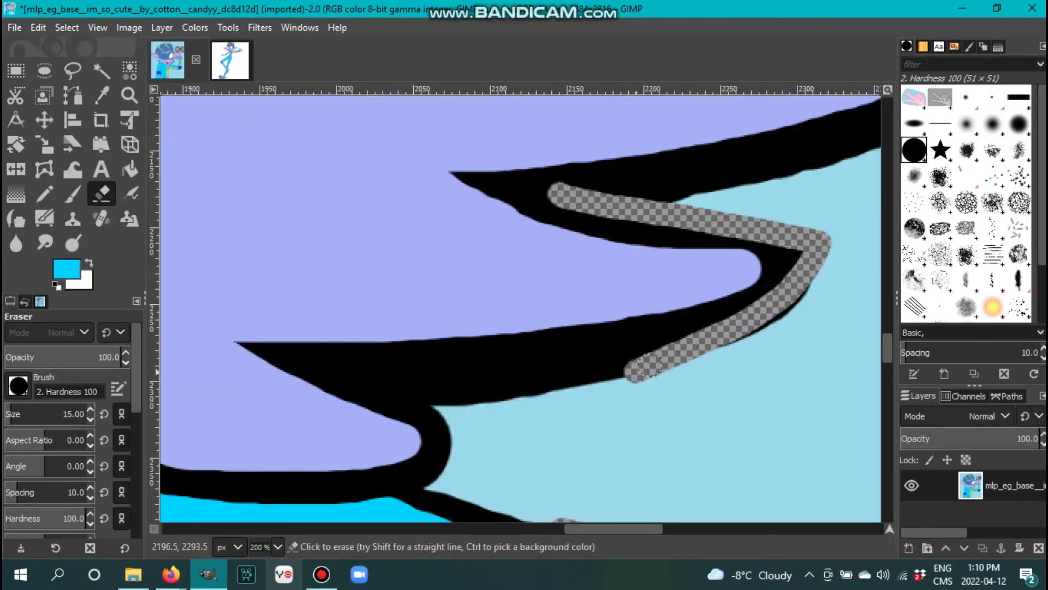
# - Erase the outline edges in the notch between the lower cheek tufts and the leftover black wedge there at sizes 15 and 13
pyautogui.keyDown('shift'); pyautogui.click(367, 377); pyautogui.keyUp('shift')
pyautogui.hotkey('ctrl', 'z')
pyautogui.click(747, 317)
pyautogui.keyDown('shift'); pyautogui.click(475, 374); pyautogui.keyUp('shift')
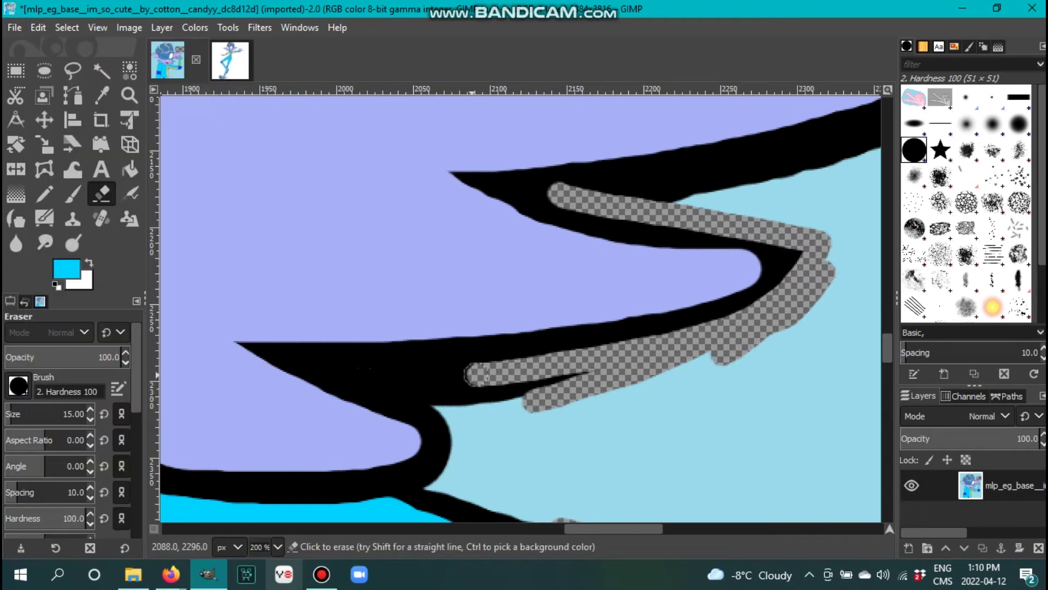
pyautogui.keyDown('shift'); pyautogui.click(339, 372); pyautogui.keyUp('shift')
pyautogui.scroll(-3, 338, 370)
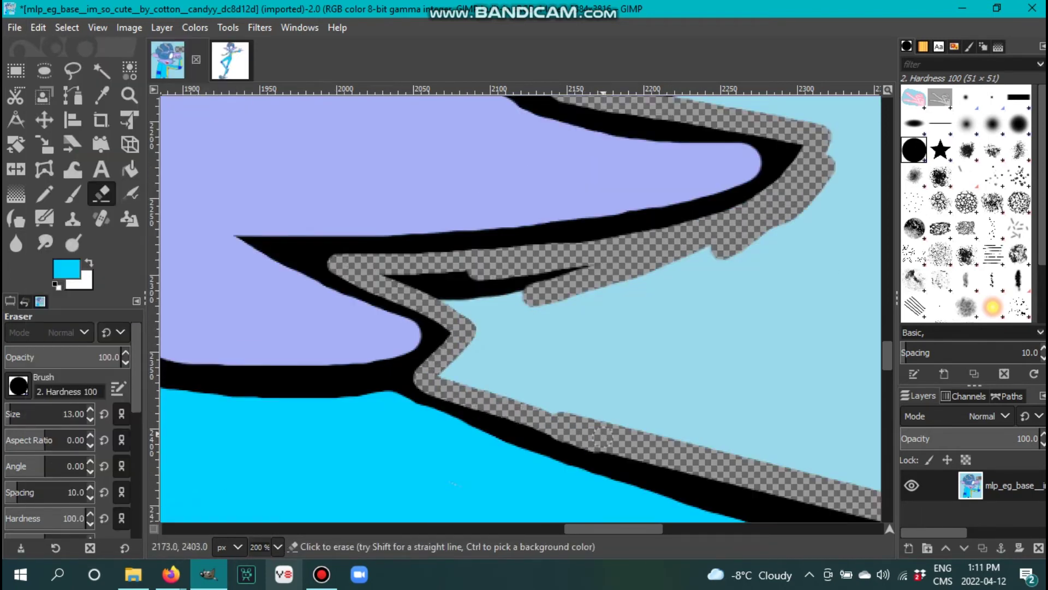
pyautogui.moveTo(436, 292)
pyautogui.mouseDown()
pyautogui.moveTo(677, 298)
pyautogui.moveTo(617, 324)
pyautogui.mouseUp()
# - Thin the outline around the tip and underside of the upper cheek tuft at size 19
pyautogui.scroll(-4, 623, 322)
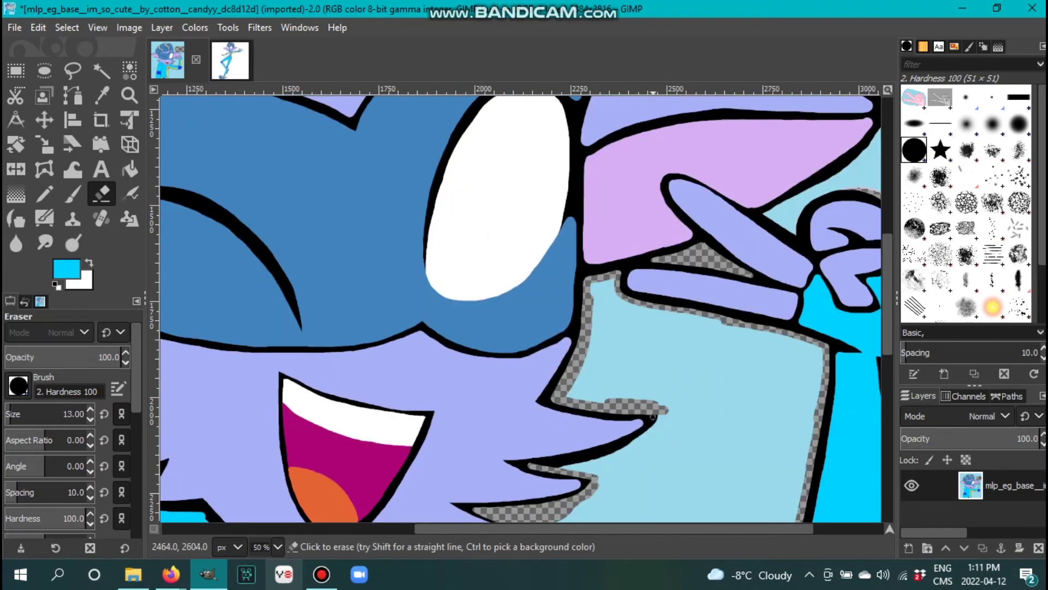
pyautogui.scroll(3, 640, 519)
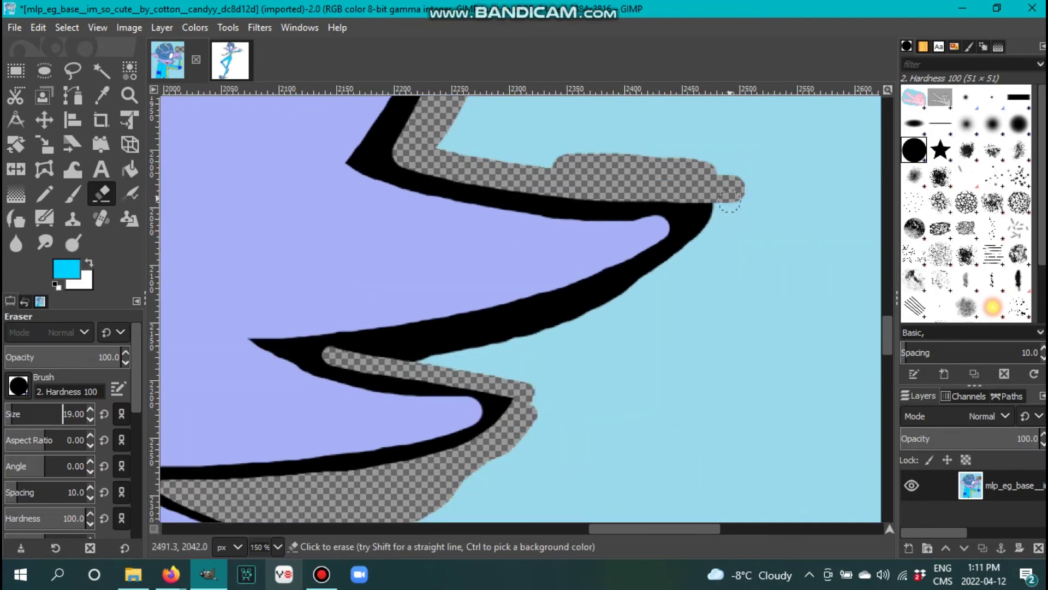
pyautogui.moveTo(729, 201); pyautogui.dragTo(518, 331)
# - Select the light blue background between the cheek tufts and the arm and erase it with a much larger eraser
pyautogui.scroll(-5, 437, 353)
pyautogui.press('u')
pyautogui.click(688, 306)
pyautogui.hotkey('shift', 'e')
pyautogui.moveTo(688, 216); pyautogui.dragTo(721, 366)
# - Reduce the eraser to size 15 and erase the background-side edge of the pink ear outline down to the raised lavender finger
pyautogui.scroll(5, 518, 322)
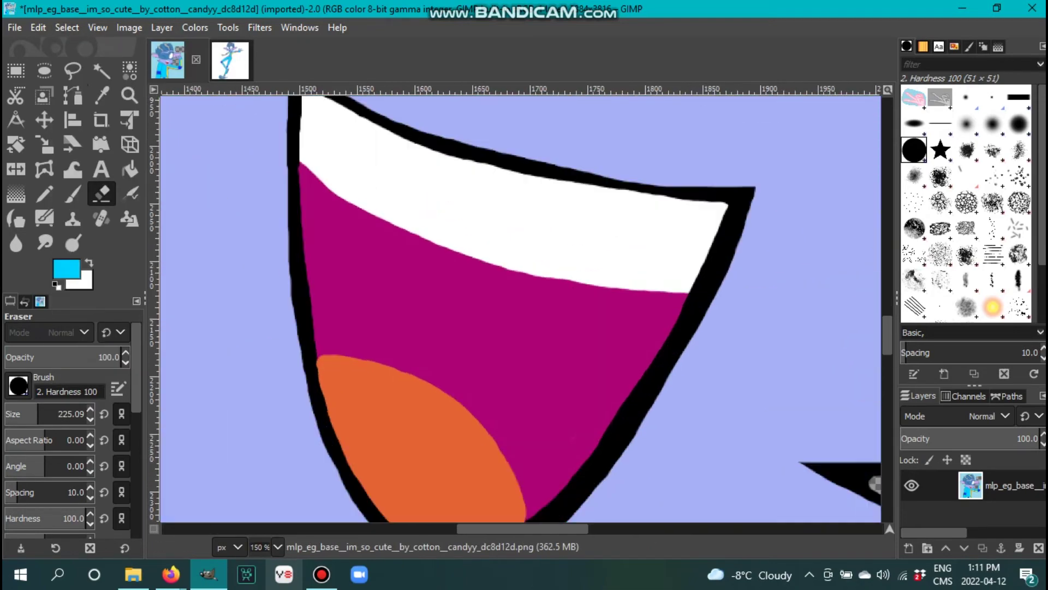
pyautogui.hscroll(5, 518, 322)
pyautogui.scroll(5, 518, 322)
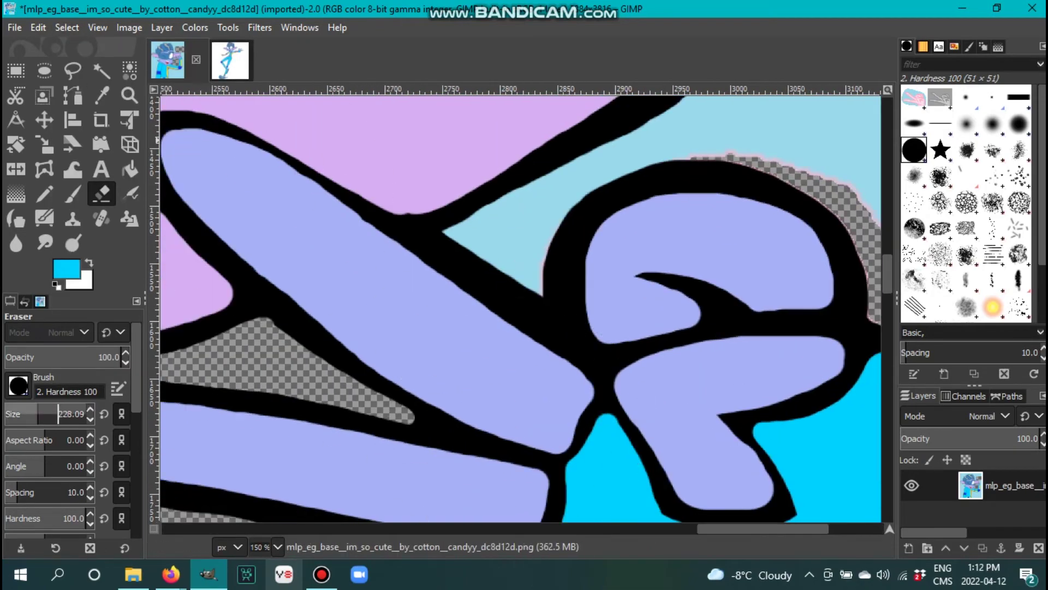
pyautogui.scroll(1, 428, 511)
pyautogui.scroll(-3, 429, 510)
pyautogui.press('[')
pyautogui.press('[')
pyautogui.press('[')
pyautogui.press('[')
pyautogui.press('[')
pyautogui.press('[')
pyautogui.press('[')
pyautogui.press('[')
pyautogui.press('[')
pyautogui.moveTo(688, 99); pyautogui.dragTo(270, 347)
# - Erase the outer edge of the curled lavender finger's outline and most of the light blue wedge beside it at size 15
pyautogui.scroll(-3, 323, 280)
pyautogui.keyDown('shift'); pyautogui.click(323, 279); pyautogui.keyUp('shift')
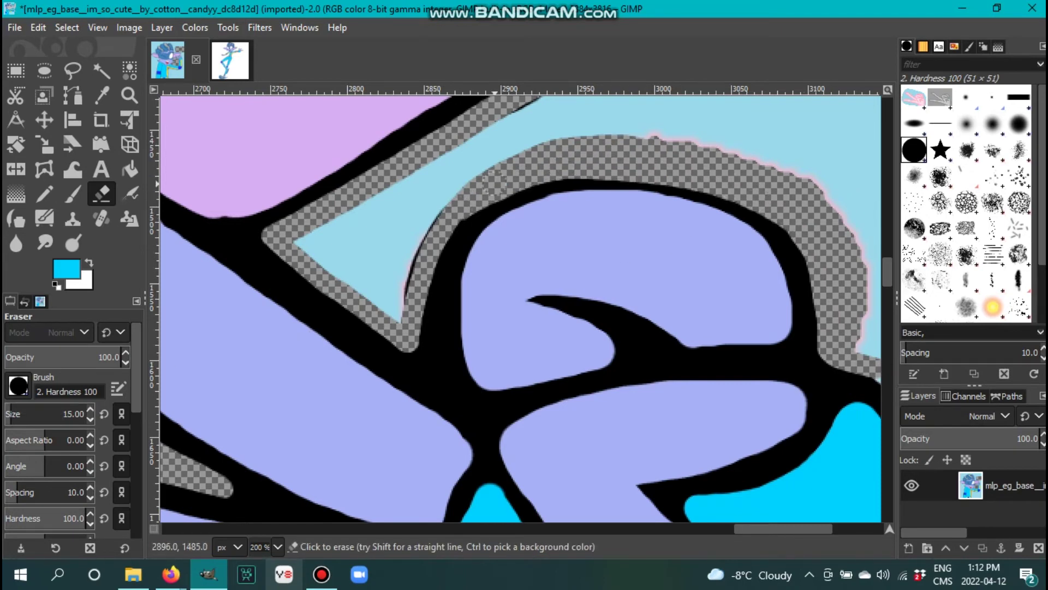
pyautogui.moveTo(361, 283)
pyautogui.mouseDown()
pyautogui.moveTo(437, 180)
pyautogui.moveTo(335, 238)
pyautogui.mouseUp()
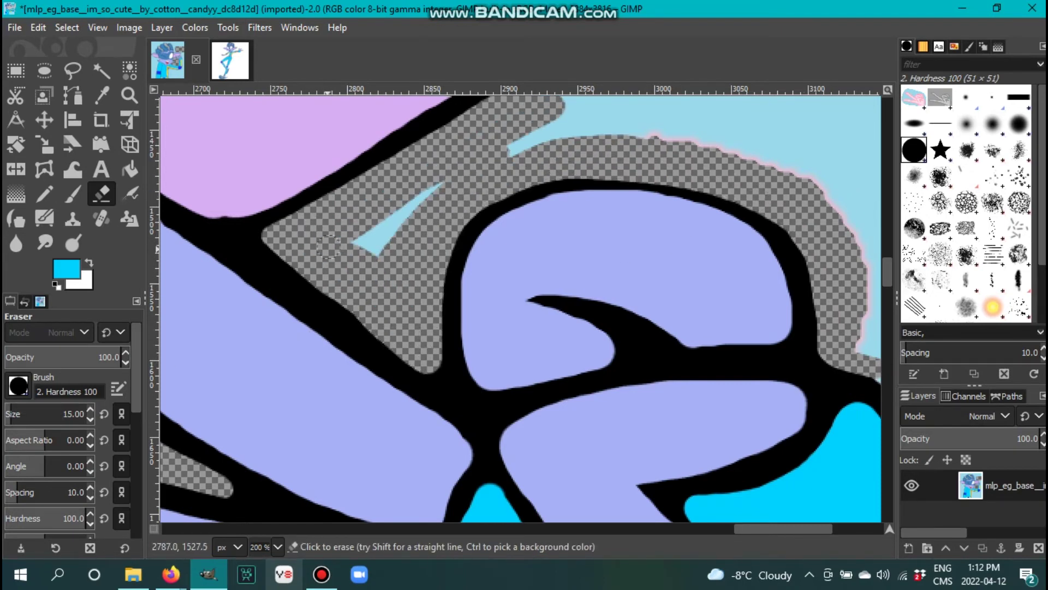
# - Erase the upper outer edge of the lavender ear's outline from its tip back to the hair at size 16
pyautogui.scroll(8, 433, 276)
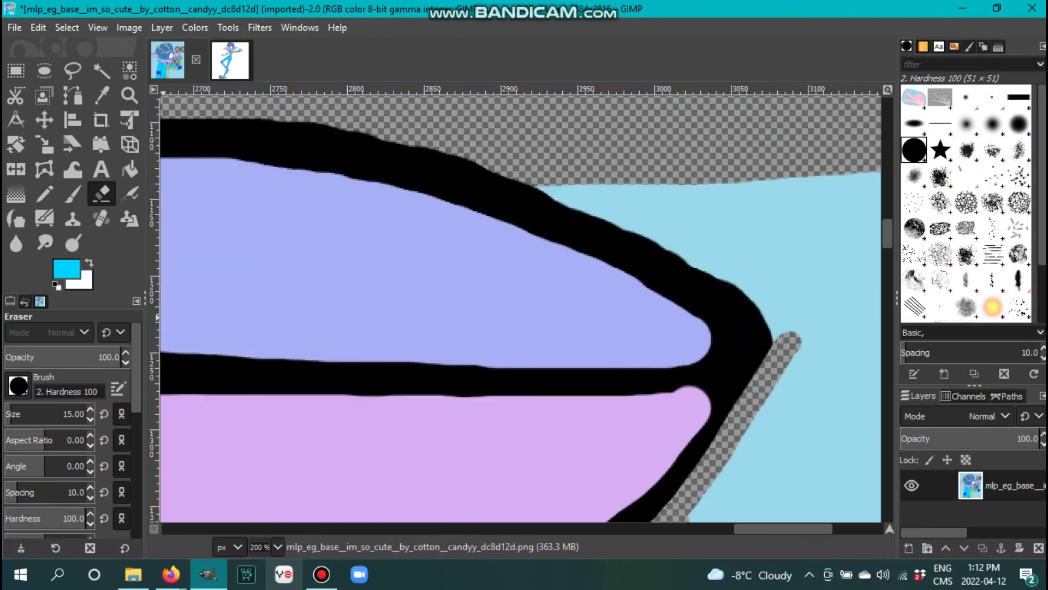
pyautogui.hscroll(-9, 786, 349)
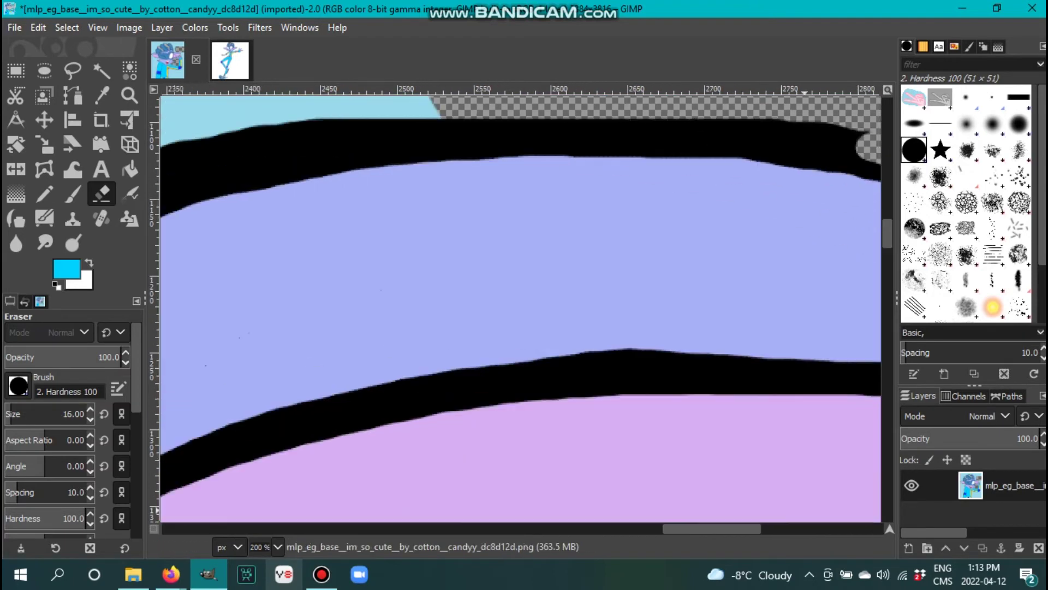
pyautogui.scroll(4, 811, 241)
pyautogui.moveTo(855, 239); pyautogui.dragTo(241, 227)
pyautogui.hscroll(-6, 732, 206)
pyautogui.moveTo(802, 240)
pyautogui.mouseDown()
pyautogui.moveTo(508, 281)
pyautogui.moveTo(542, 255)
pyautogui.mouseUp()
pyautogui.scroll(10, 542, 256)
pyautogui.moveTo(451, 98); pyautogui.dragTo(483, 448)
pyautogui.click(38, 28)
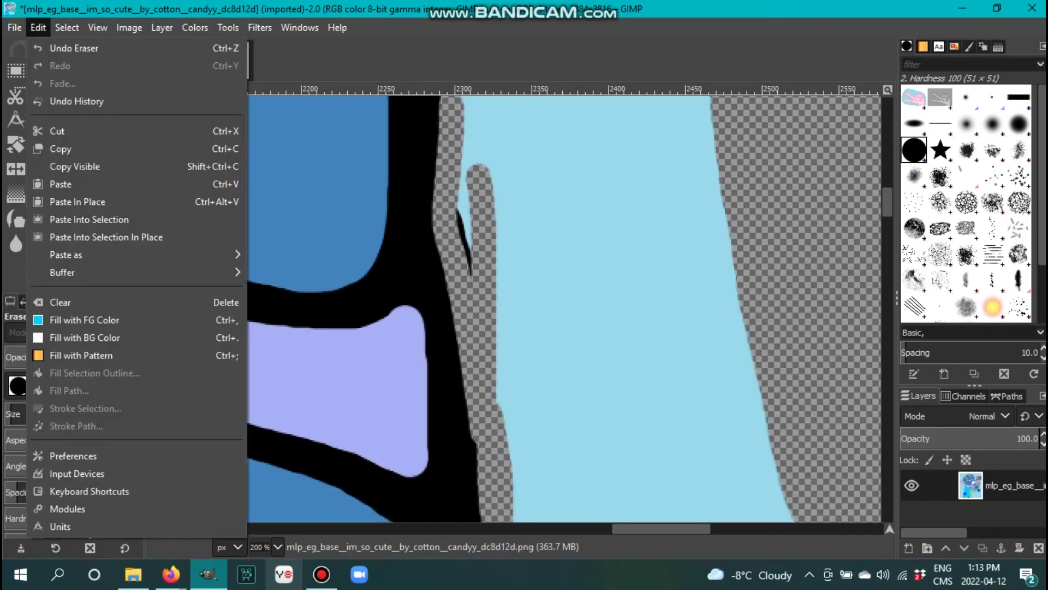
pyautogui.click(66, 47)
# - Erase the outer edge of the medium blue hair's near-vertical side outline above the ear at size 16
pyautogui.moveTo(431, 115)
pyautogui.mouseDown()
pyautogui.moveTo(489, 511)
pyautogui.moveTo(475, 328)
pyautogui.moveTo(439, 411)
pyautogui.mouseUp()
pyautogui.scroll(5, 518, 305)
pyautogui.moveTo(349, 175); pyautogui.dragTo(421, 410)
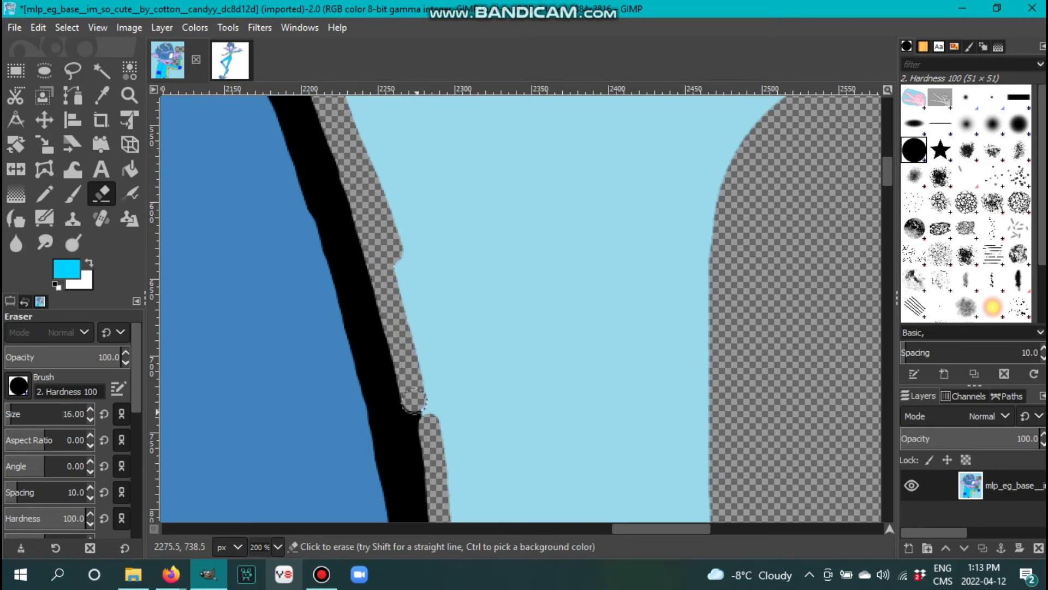
pyautogui.moveTo(415, 263); pyautogui.dragTo(430, 342)
# - Thin the outer outline over the rounded top of the medium blue hair and into the notch beside it at size 16
pyautogui.scroll(5, 430, 343)
pyautogui.hscroll(-5, 519, 355)
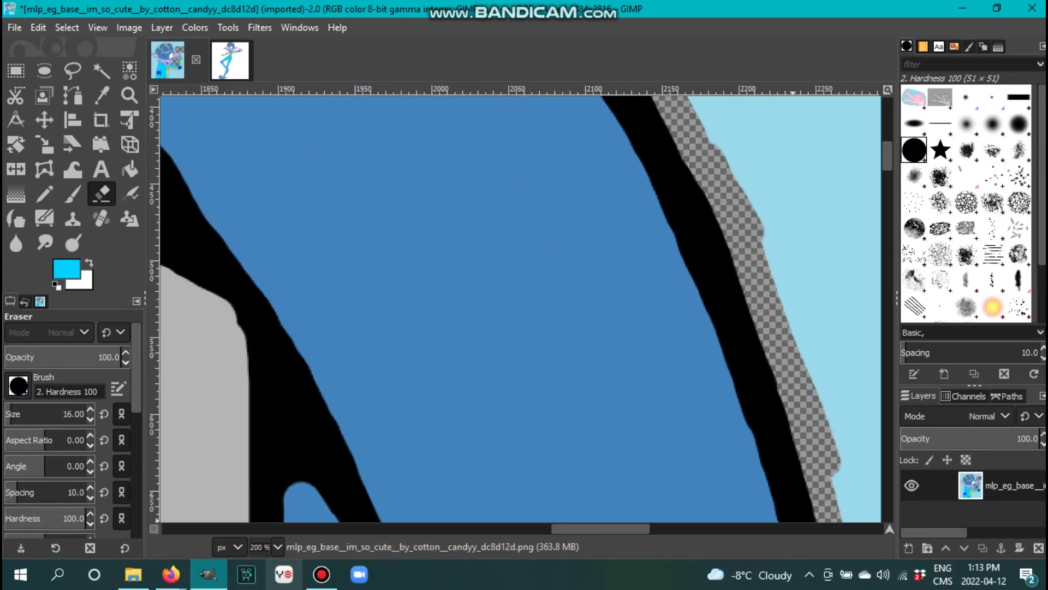
pyautogui.scroll(-3, 623, 426)
pyautogui.scroll(3, 585, 355)
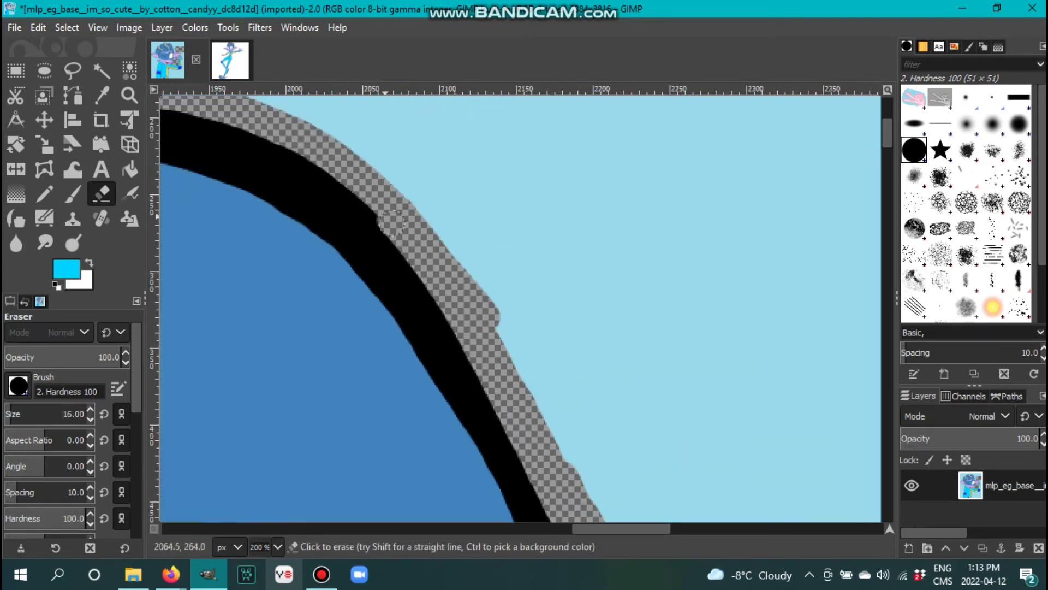
pyautogui.hscroll(-6, 391, 223)
pyautogui.moveTo(319, 273); pyautogui.dragTo(319, 251)
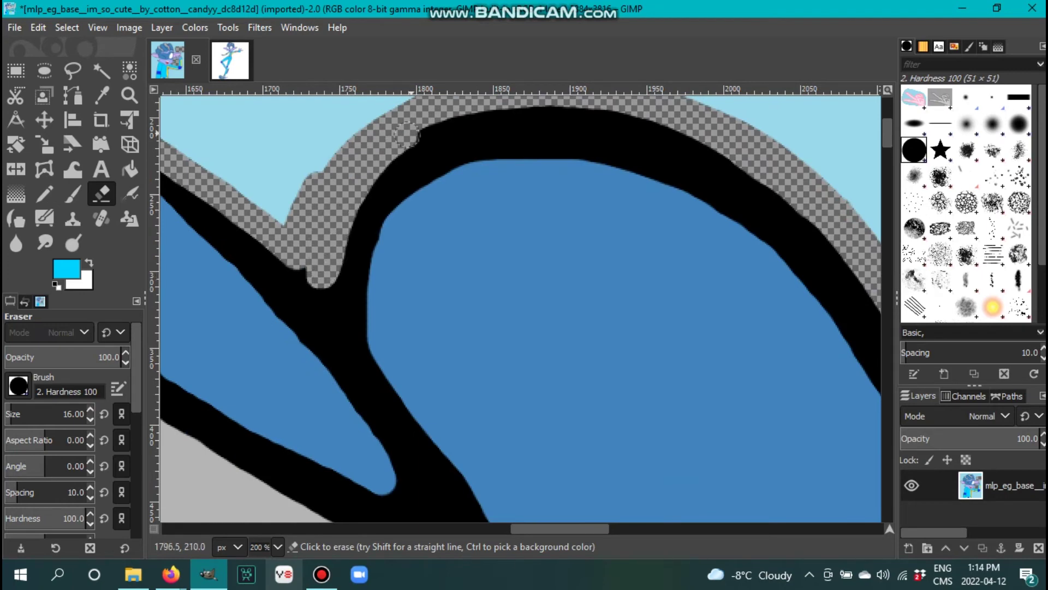
pyautogui.moveTo(537, 116)
pyautogui.mouseDown()
pyautogui.moveTo(748, 169)
pyautogui.moveTo(802, 216)
pyautogui.mouseUp()
pyautogui.moveTo(559, 528); pyautogui.dragTo(611, 529)
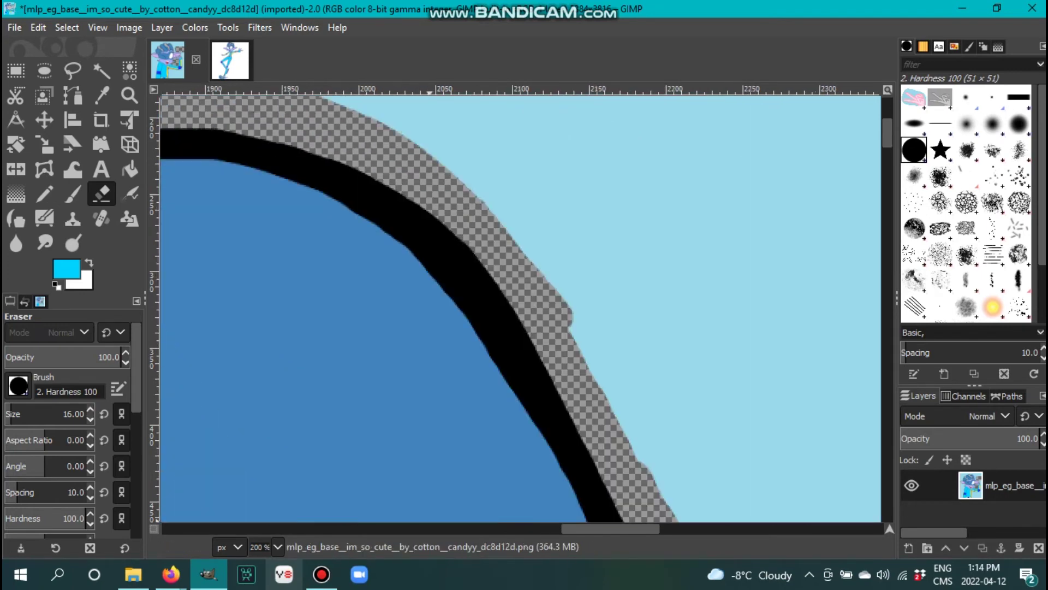
# - Erase the outer edge of the outline over the top and far side of the other medium blue hair lobe at size 16
pyautogui.hscroll(-12, 439, 210)
pyautogui.scroll(4, 491, 245)
pyautogui.hscroll(-5, 710, 136)
pyautogui.moveTo(734, 90); pyautogui.dragTo(480, 210)
pyautogui.moveTo(352, 293); pyautogui.dragTo(189, 288)
pyautogui.hscroll(-6, 189, 288)
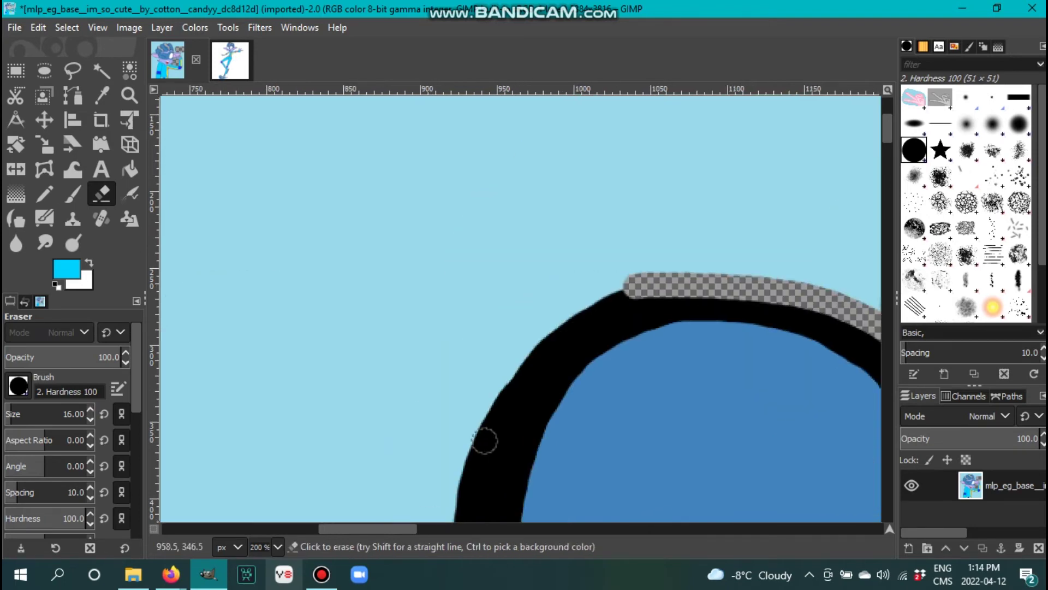
pyautogui.scroll(-2, 491, 246)
pyautogui.moveTo(642, 176)
pyautogui.mouseDown()
pyautogui.moveTo(453, 469)
pyautogui.moveTo(464, 284)
pyautogui.mouseUp()
# - Erase the outline's outer edge into the notch beside the blue hair lobe and across the gray area's top at size 13
pyautogui.press('[')
pyautogui.press('[')
pyautogui.press('[')
pyautogui.scroll(-3, 465, 246)
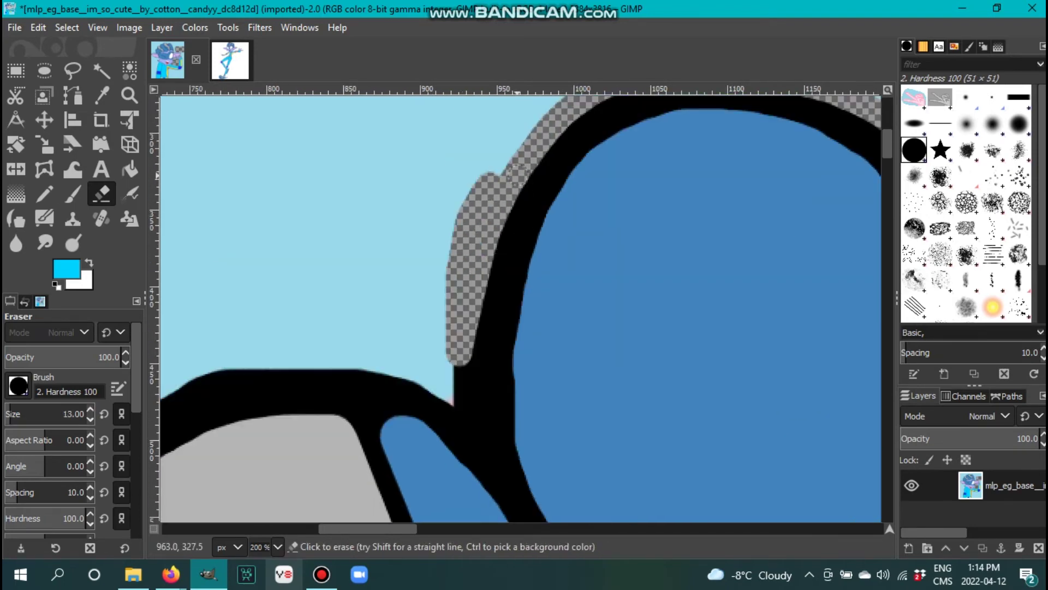
pyautogui.moveTo(478, 415); pyautogui.dragTo(196, 380)
# - Erase the outer edge of the outline down the side of the gray area and onto the next blue hair lobe at size 16
pyautogui.hscroll(-5, 467, 348)
pyautogui.press(']')
pyautogui.press(']')
pyautogui.press(']')
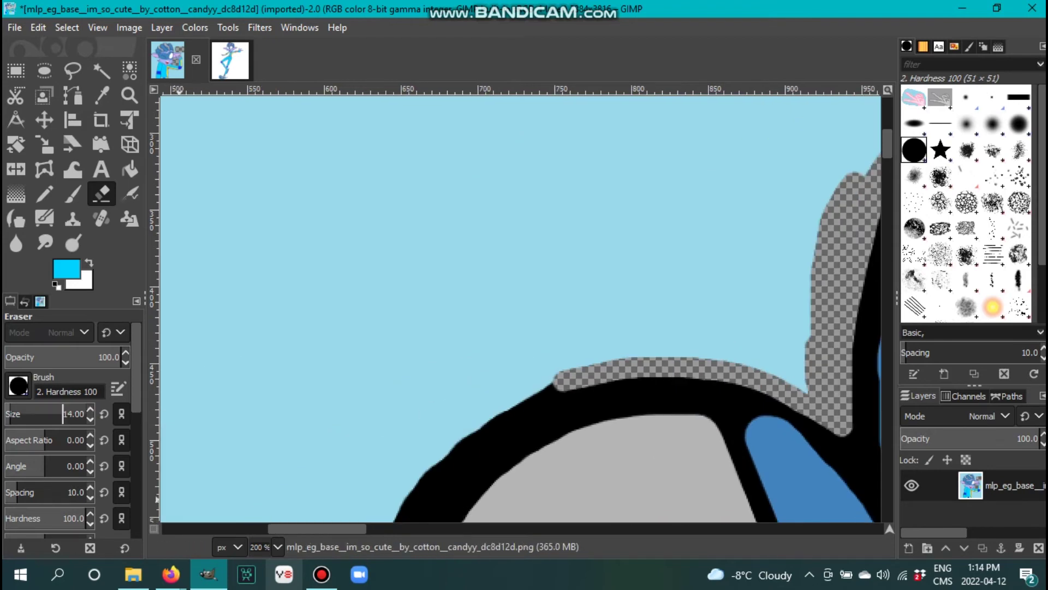
pyautogui.scroll(-3, 468, 348)
pyautogui.moveTo(579, 153); pyautogui.dragTo(358, 401)
pyautogui.scroll(-4, 358, 401)
pyautogui.moveTo(360, 125); pyautogui.dragTo(240, 303)
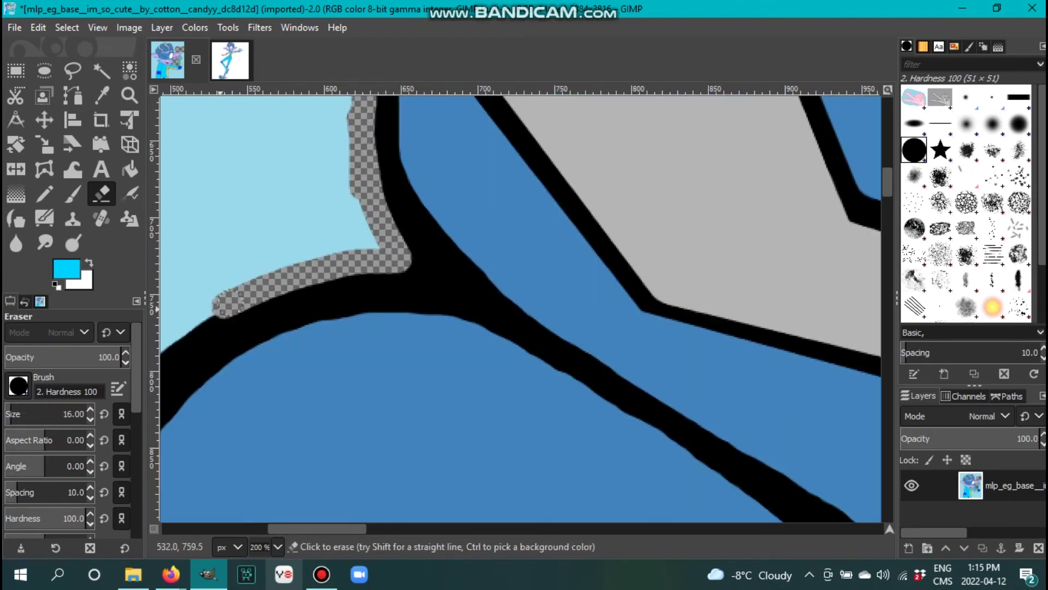
# - Erase the outer edge of the outline around the outermost medium blue hair lobe down toward the other ear at size 16
pyautogui.hscroll(-5, 240, 303)
pyautogui.scroll(-1, 240, 303)
pyautogui.moveTo(508, 215); pyautogui.dragTo(351, 480)
pyautogui.scroll(-4, 351, 480)
pyautogui.moveTo(350, 185); pyautogui.dragTo(486, 398)
# - Erase the upper outer edge of the lavender ear's outline out to its tip at the image's left edge at size 16
pyautogui.scroll(-3, 486, 398)
pyautogui.moveTo(386, 99)
pyautogui.mouseDown()
pyautogui.moveTo(481, 215)
pyautogui.moveTo(169, 303)
pyautogui.mouseUp()
pyautogui.hscroll(-5, 673, 230)
pyautogui.scroll(-3, 175, 401)
pyautogui.hscroll(-1, 174, 402)
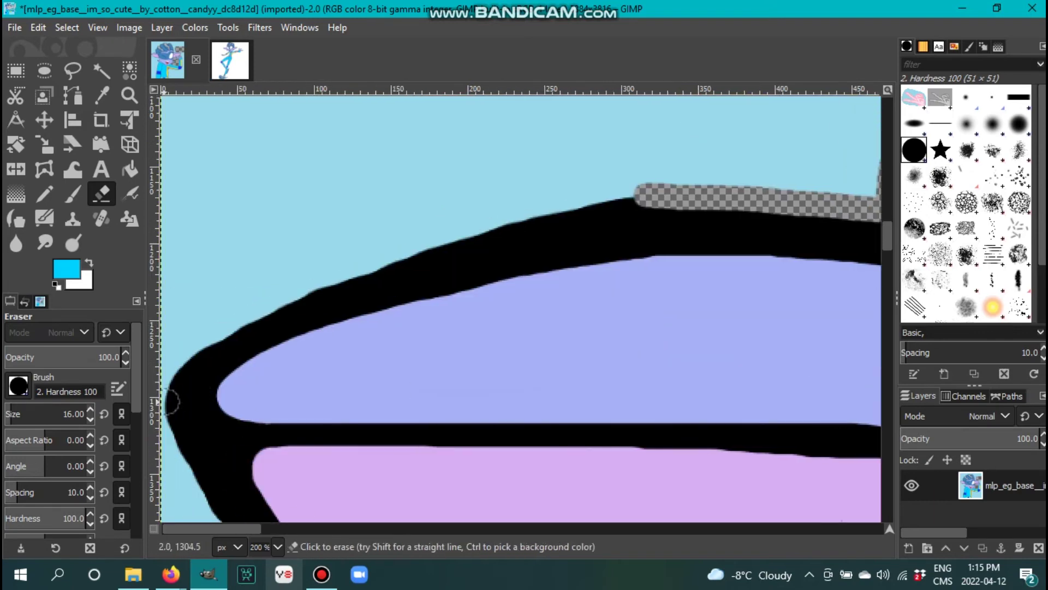
pyautogui.moveTo(685, 194); pyautogui.dragTo(161, 376)
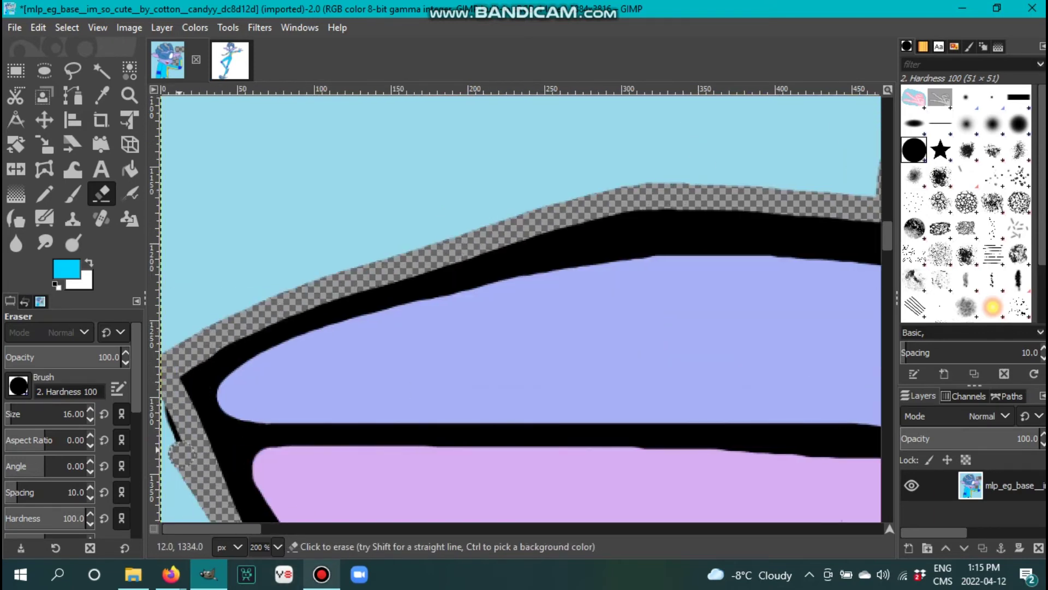
# - Erase the outer edge of the pink ear's outline from the tip along its underside to the face
pyautogui.scroll(-5, 754, 199)
pyautogui.moveTo(235, 232); pyautogui.dragTo(447, 432)
pyautogui.scroll(-3, 448, 432)
pyautogui.hscroll(3, 327, 273)
pyautogui.moveTo(164, 219)
pyautogui.mouseDown()
pyautogui.moveTo(329, 311)
pyautogui.moveTo(675, 443)
pyautogui.mouseUp()
pyautogui.hscroll(5, 674, 444)
pyautogui.moveTo(328, 432); pyautogui.dragTo(852, 448)
# - Erase the background-side edge of the face outline below the ear and along the top of the lavender cheek tuft at size 14
pyautogui.hscroll(3, 710, 437)
pyautogui.scroll(-5, 710, 437)
pyautogui.moveTo(475, 129)
pyautogui.mouseDown()
pyautogui.moveTo(500, 256)
pyautogui.moveTo(653, 480)
pyautogui.mouseUp()
pyautogui.scroll(-4, 654, 480)
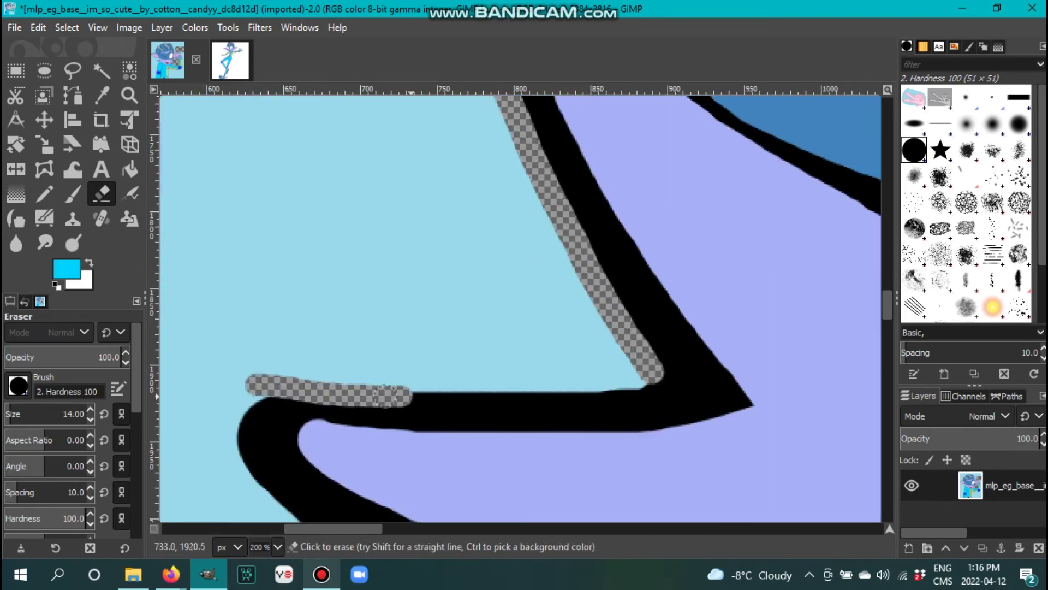
pyautogui.moveTo(406, 395); pyautogui.dragTo(653, 382)
# - Erase the outer edges of the outlines around and below the lavender cheek tufts on the image's left side
pyautogui.scroll(-8, 653, 382)
pyautogui.moveTo(257, 177); pyautogui.dragTo(418, 373)
pyautogui.scroll(-8, 451, 218)
pyautogui.moveTo(452, 218); pyautogui.dragTo(426, 426)
# - Erase the outer edge of the body's side outline from below the cheek down past the dark blue area at size 15
pyautogui.scroll(-8, 426, 426)
pyautogui.moveTo(404, 205); pyautogui.dragTo(309, 507)
pyautogui.scroll(1, 63, 413)
pyautogui.scroll(-8, 328, 273)
pyautogui.moveTo(327, 164)
pyautogui.mouseDown()
pyautogui.moveTo(222, 356)
pyautogui.moveTo(210, 514)
pyautogui.mouseUp()
pyautogui.scroll(-8, 321, 248)
pyautogui.scroll(3, 321, 249)
pyautogui.moveTo(349, 136); pyautogui.dragTo(295, 514)
pyautogui.scroll(-10, 278, 171)
pyautogui.moveTo(277, 170); pyautogui.dragTo(227, 513)
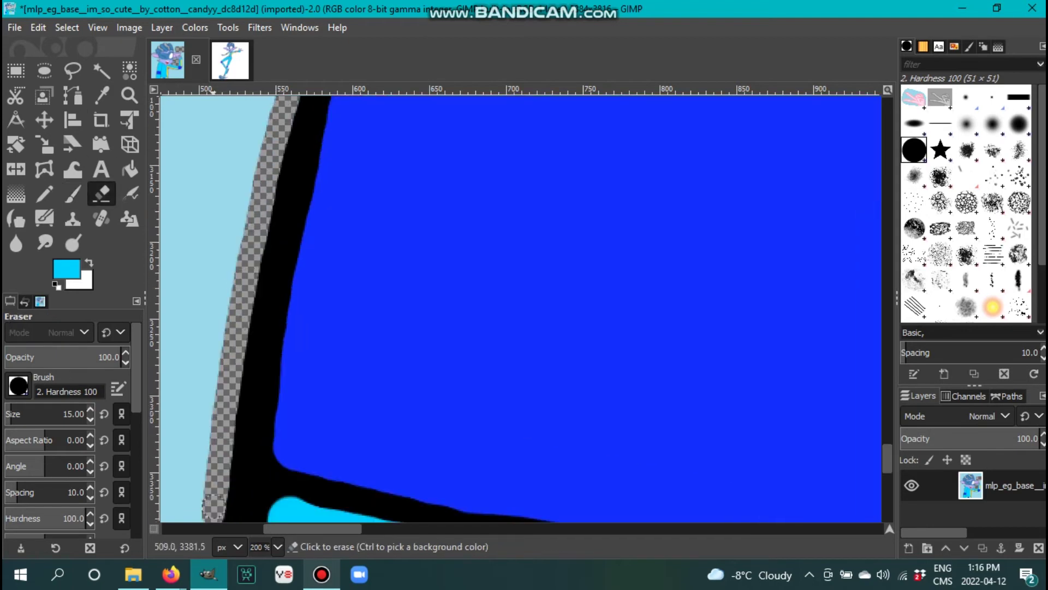
# - Erase the outer edge of the bright blue area's side outline down to the bottom of the canvas at size 15
pyautogui.scroll(-10, 227, 513)
pyautogui.hscroll(-3, 226, 513)
pyautogui.scroll(3, 431, 218)
pyautogui.moveTo(431, 219)
pyautogui.mouseDown()
pyautogui.moveTo(429, 249)
pyautogui.moveTo(409, 252)
pyautogui.mouseUp()
pyautogui.scroll(-5, 408, 253)
pyautogui.scroll(-4, 407, 254)
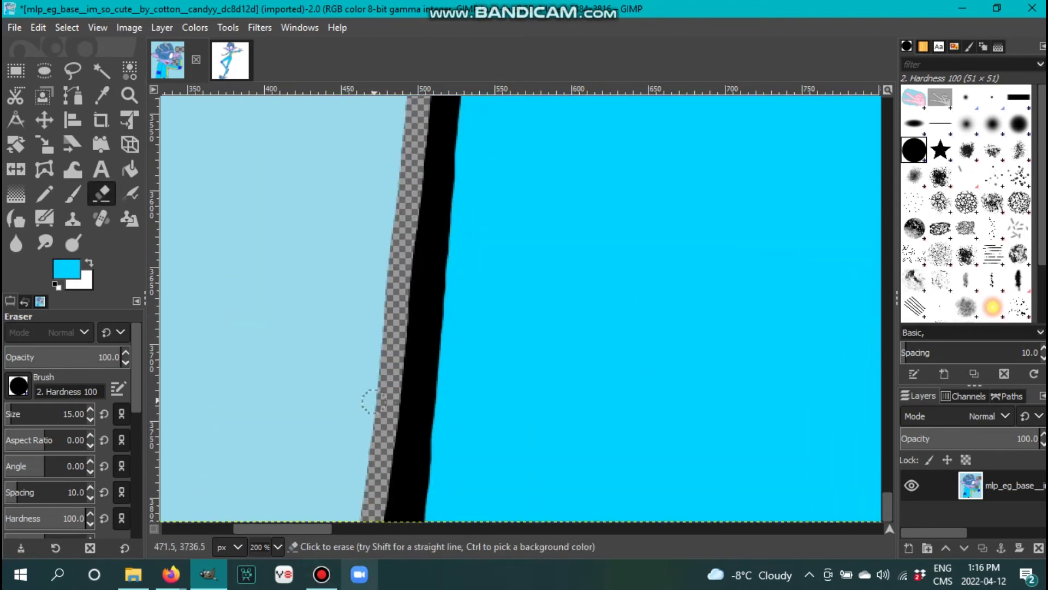
# - Erase the background-side edge of the vertical outline beside the yellow area at size 15
pyautogui.scroll(2, 407, 253)
pyautogui.moveTo(623, 158); pyautogui.dragTo(620, 469)
pyautogui.hscroll(3, 620, 470)
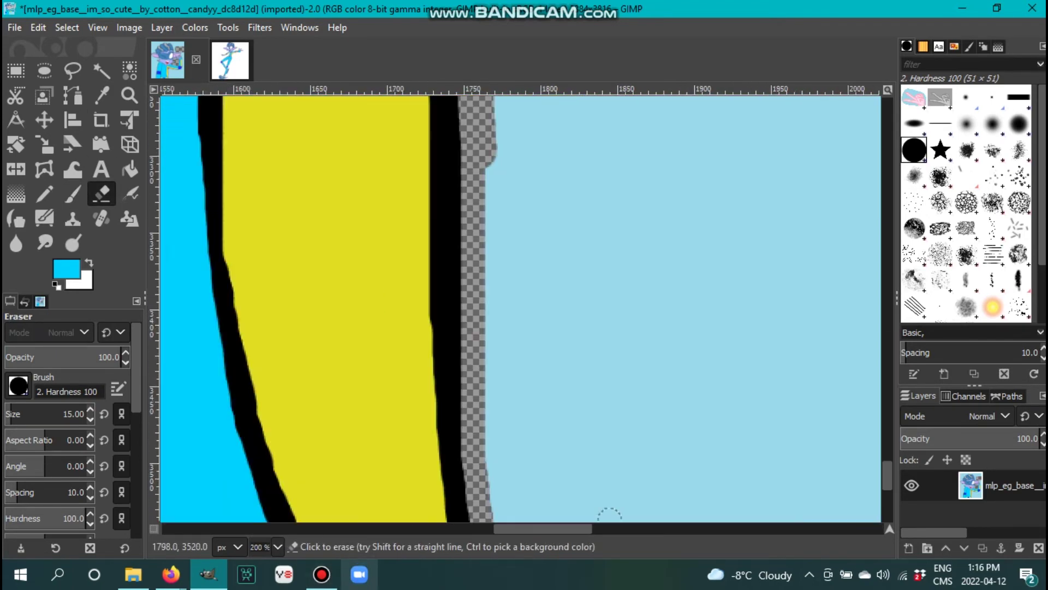
# - Erase the light blue background along the rest of the outline beside the yellow area, down to the canvas bottom
pyautogui.scroll(-5, 492, 306)
pyautogui.moveTo(492, 164); pyautogui.dragTo(499, 437)
pyautogui.scroll(-6, 458, 478)
# - Fuzzy-select the light blue background around the top of the head and erase it
pyautogui.press('u')
pyautogui.click(587, 164)
pyautogui.hotkey('shift', 'e')
pyautogui.click(593, 191)
pyautogui.moveTo(588, 193)
pyautogui.mouseDown()
pyautogui.moveTo(638, 143)
pyautogui.moveTo(545, 155)
pyautogui.mouseUp()
pyautogui.moveTo(420, 201)
pyautogui.mouseDown()
pyautogui.moveTo(383, 159)
pyautogui.moveTo(368, 229)
pyautogui.mouseUp()
# - Fuzzy-select the light blue background beside the body on the image's left side and erase it at size 318.41
pyautogui.click(101, 70)
pyautogui.click(382, 270)
pyautogui.hotkey('shift', 'e')
pyautogui.moveTo(377, 268)
pyautogui.mouseDown()
pyautogui.moveTo(460, 316)
pyautogui.moveTo(303, 347)
pyautogui.mouseUp()
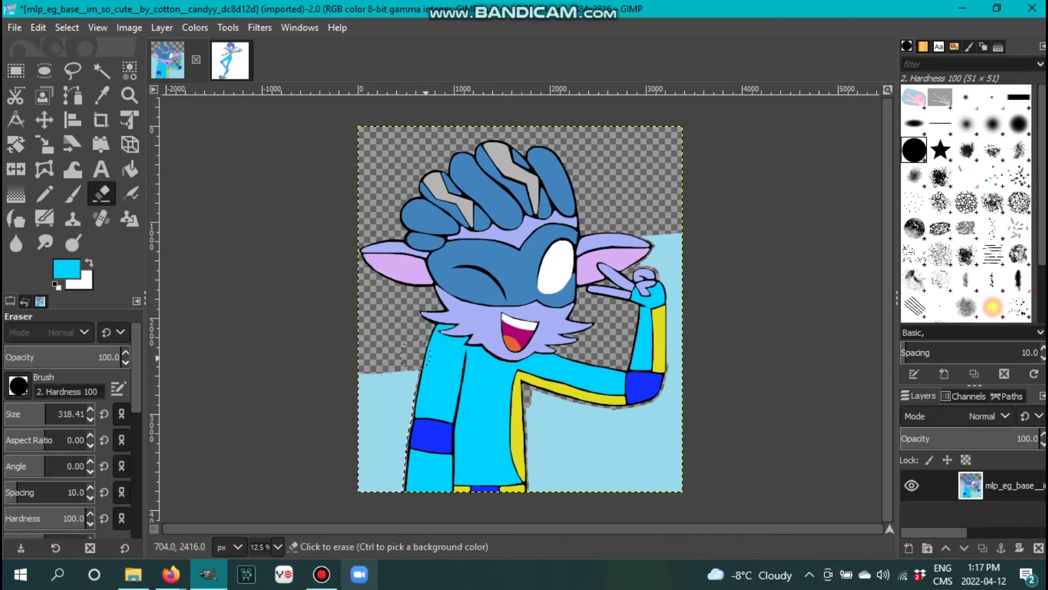
pyautogui.moveTo(379, 507); pyautogui.dragTo(398, 445)
# - Fuzzy-select and erase the remaining light blue background around the raised arm and the image's right side, and clear the selection
pyautogui.click(101, 70)
pyautogui.click(670, 251)
pyautogui.hotkey('shift', 'e')
pyautogui.moveTo(669, 374)
pyautogui.mouseDown()
pyautogui.moveTo(644, 448)
pyautogui.moveTo(568, 454)
pyautogui.moveTo(527, 437)
pyautogui.mouseUp()
pyautogui.hotkey('shift', 'ctrl', 'a')
pyautogui.scroll(5, 650, 275)
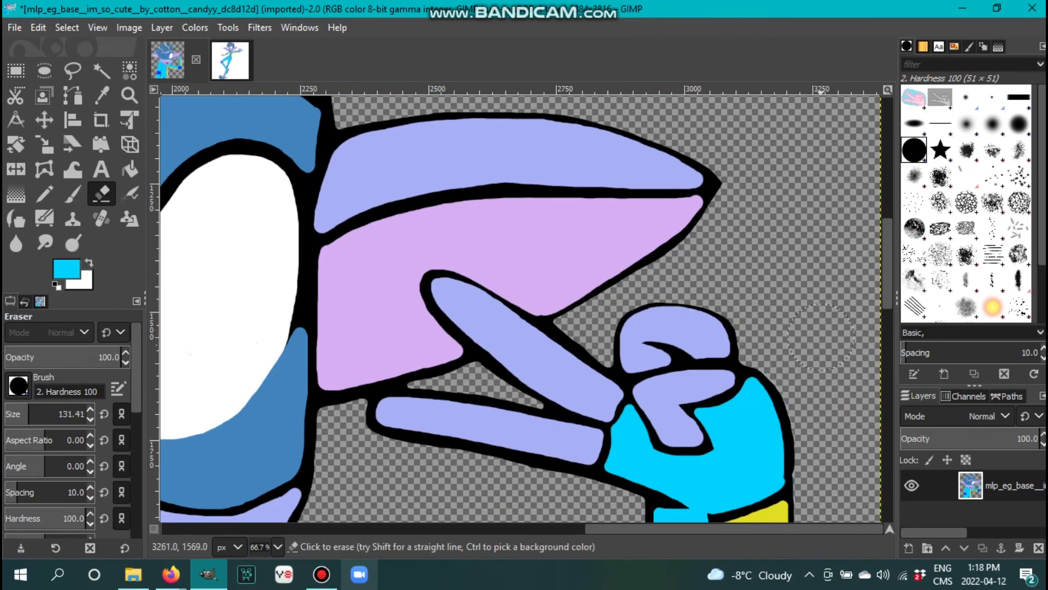
pyautogui.scroll(-5, 822, 336)
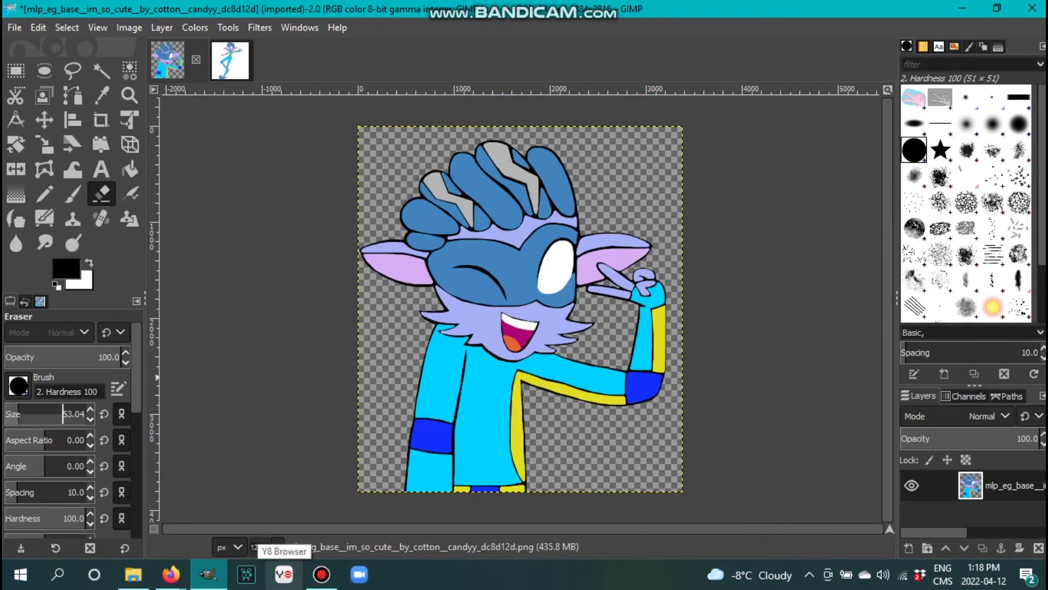
# - Sample the body's bright blue and paint along the underside of the chin outline at size 27.04 to smooth it
pyautogui.scroll(7, 491, 344)
pyautogui.press('o')
pyautogui.click(303, 355)
pyautogui.press('p')
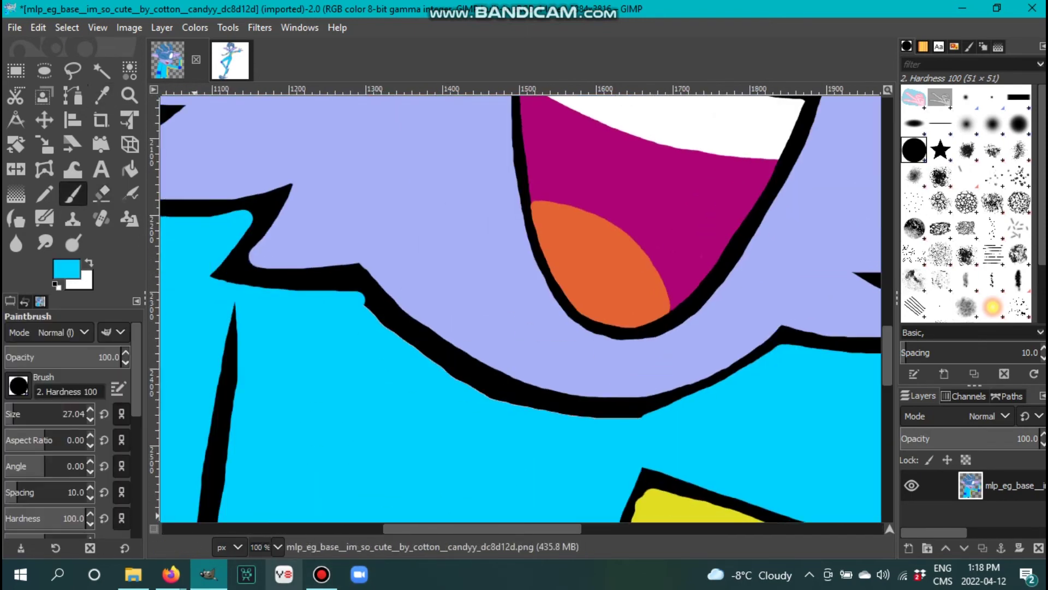
pyautogui.hscroll(-2, 303, 322)
pyautogui.moveTo(303, 322); pyautogui.dragTo(756, 469)
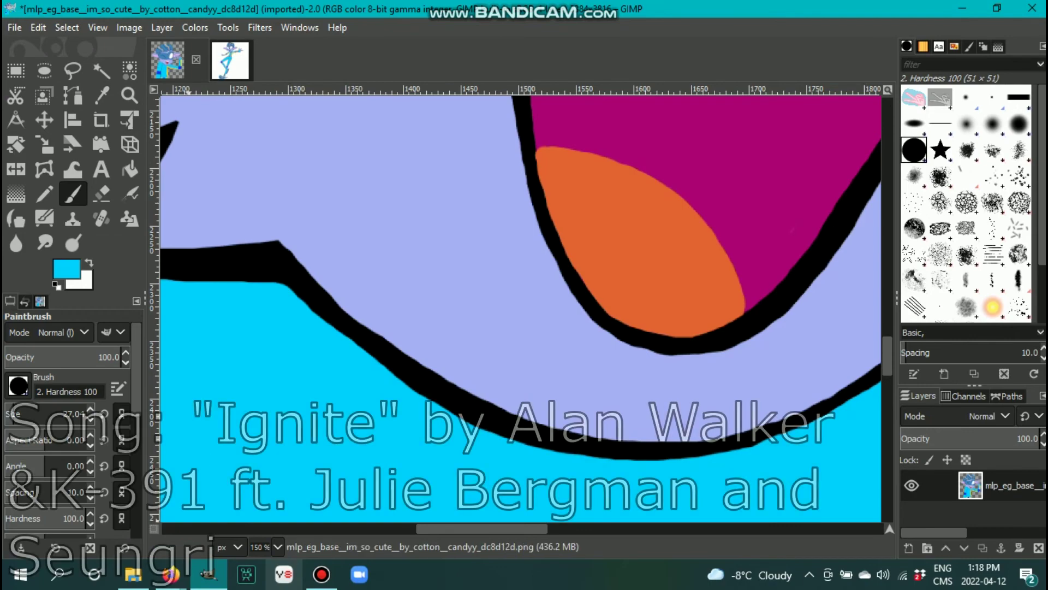
# - Reset the colours to black and paint necklace cords below the chin on the bright blue chest
pyautogui.press('1')
pyautogui.press('d')
pyautogui.moveTo(330, 286)
pyautogui.mouseDown()
pyautogui.moveTo(405, 446)
pyautogui.moveTo(551, 398)
pyautogui.mouseUp()
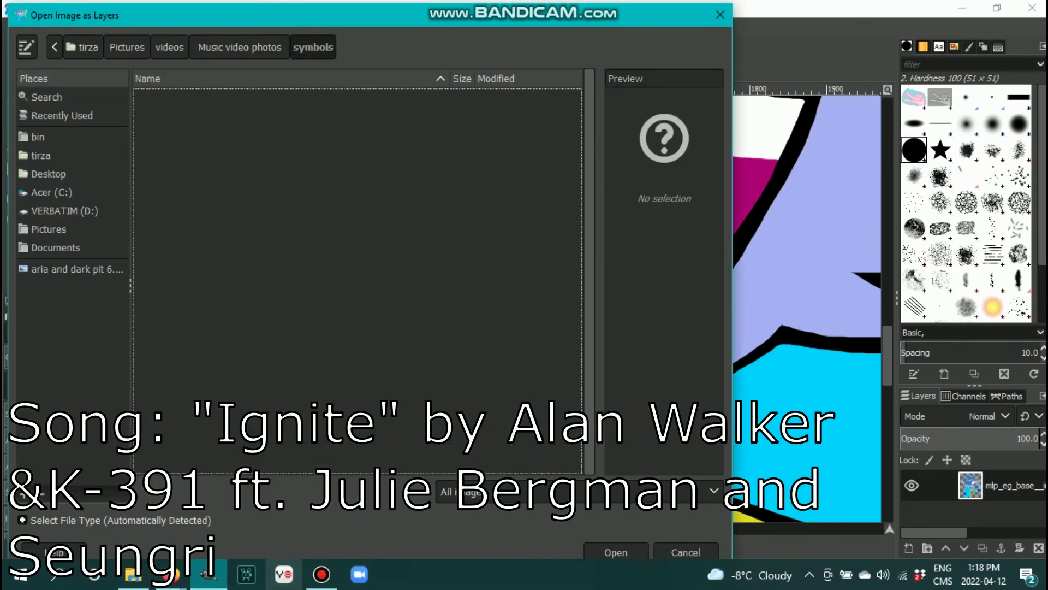
# - Import the freeze blade's symbol image as a layer and enlarge it with Unified Transform at the end of the necklace cords
pyautogui.doubleClick(182, 152)
pyautogui.doubleClick(203, 282)
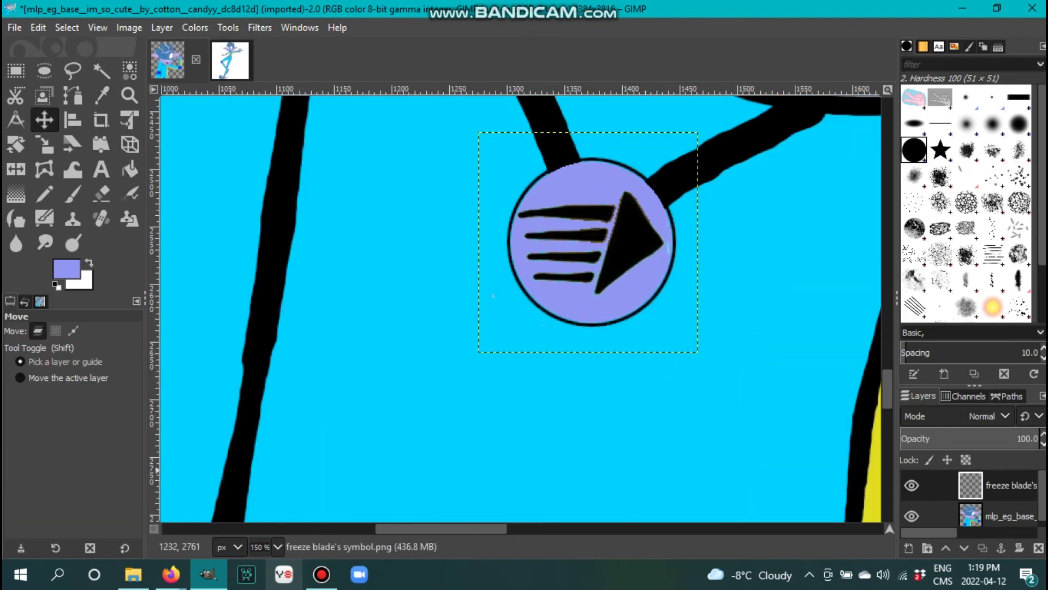
pyautogui.scroll(3, 522, 308)
pyautogui.scroll(1, 521, 309)
pyautogui.hotkey('shift', 't')
pyautogui.moveTo(633, 464); pyautogui.dragTo(670, 421)
pyautogui.press('Return')
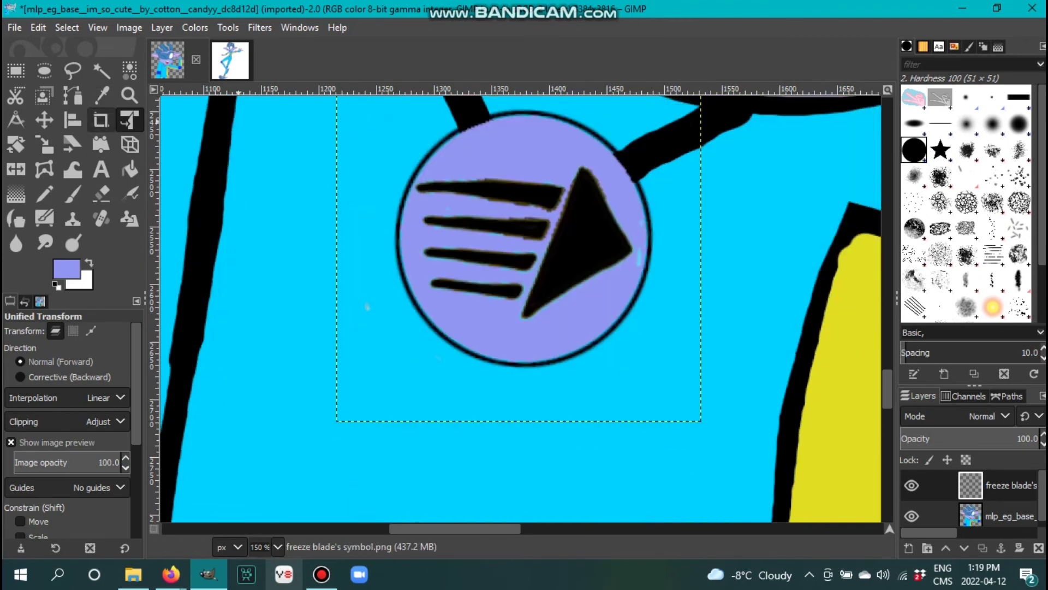
# - Paint a thicker black outline over the left side of the symbol's circle at size 10.04
pyautogui.click(72, 193)
pyautogui.scroll(3, 502, 264)
pyautogui.scroll(-20, 46, 413)
pyautogui.moveTo(207, 229)
pyautogui.mouseDown()
pyautogui.moveTo(215, 281)
pyautogui.moveTo(300, 374)
pyautogui.mouseUp()
pyautogui.scroll(5, 355, 426)
pyautogui.moveTo(240, 147); pyautogui.dragTo(199, 316)
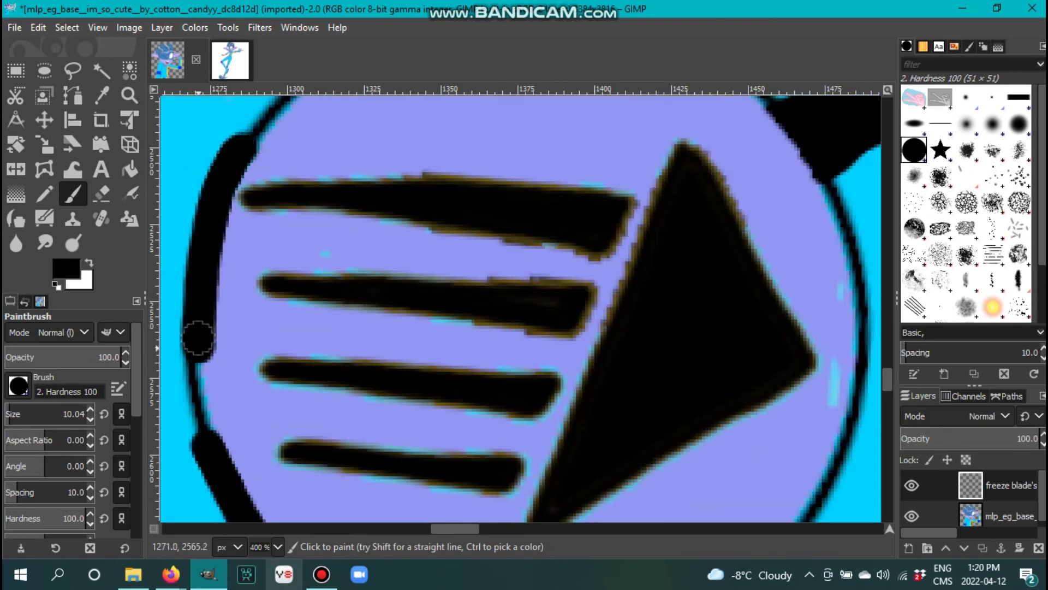
# - Thicken the black outline over the top of the symbol's circle at size 12.04
pyautogui.scroll(5, 198, 316)
pyautogui.press(']')
pyautogui.press(']')
pyautogui.moveTo(240, 360)
pyautogui.mouseDown()
pyautogui.moveTo(410, 227)
pyautogui.moveTo(797, 295)
pyautogui.mouseUp()
# - Thicken the black outline down the right and lower right of the symbol's circle at size 12.04
pyautogui.scroll(-5, 734, 508)
pyautogui.hscroll(3, 734, 508)
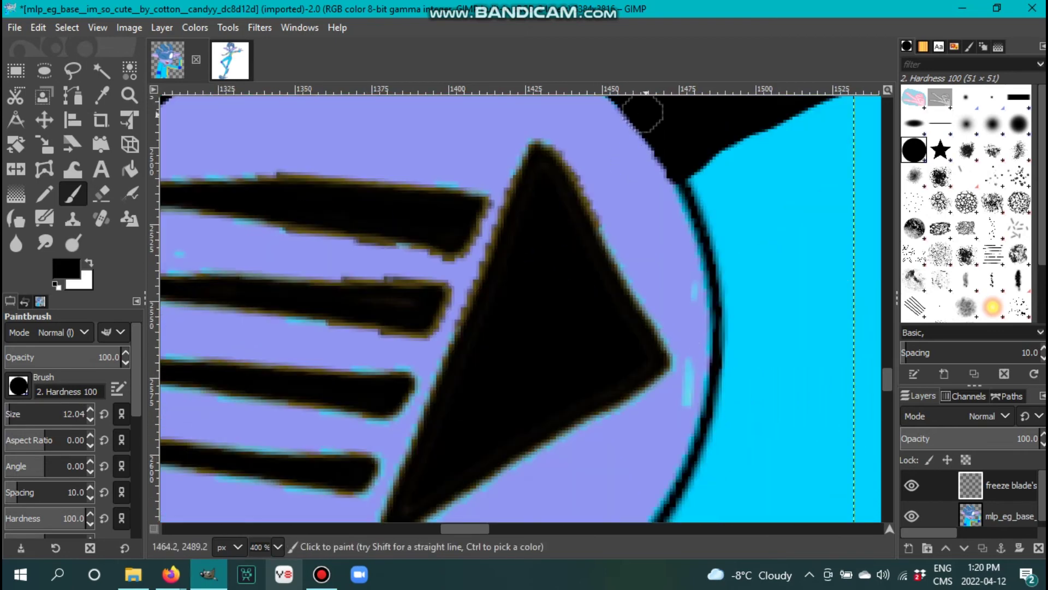
pyautogui.moveTo(710, 136); pyautogui.dragTo(699, 306)
pyautogui.scroll(-3, 699, 306)
pyautogui.moveTo(421, 475)
pyautogui.mouseDown()
pyautogui.moveTo(603, 356)
pyautogui.moveTo(727, 205)
pyautogui.moveTo(556, 429)
pyautogui.mouseUp()
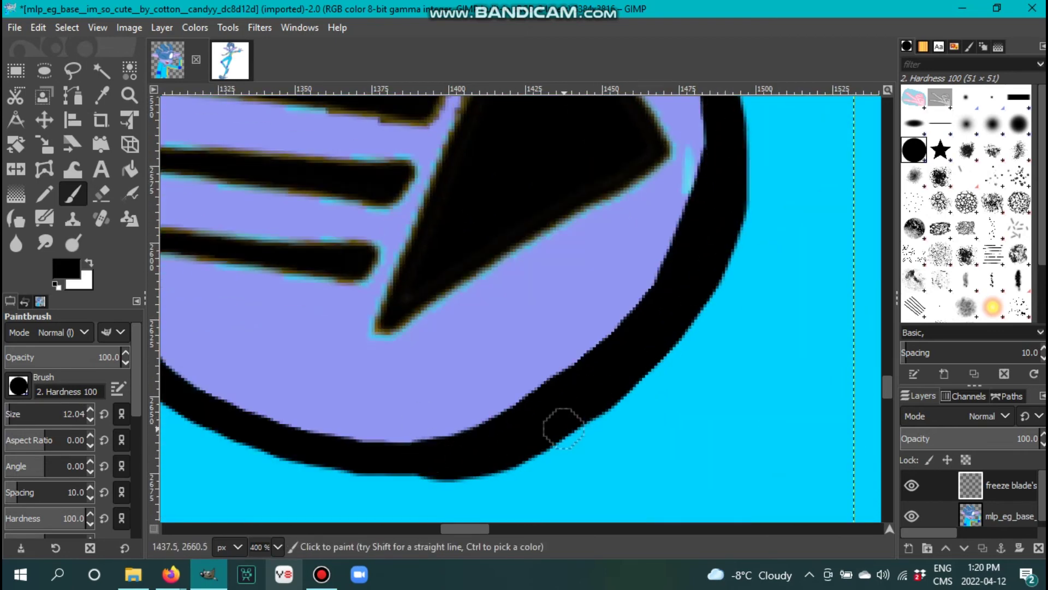
# - Erase the uneven outer edge of the circle's outline on its right side at size 10.04
pyautogui.scroll(5, 557, 428)
pyautogui.click(101, 194)
pyautogui.moveTo(695, 149); pyautogui.dragTo(764, 421)
pyautogui.scroll(-5, 726, 382)
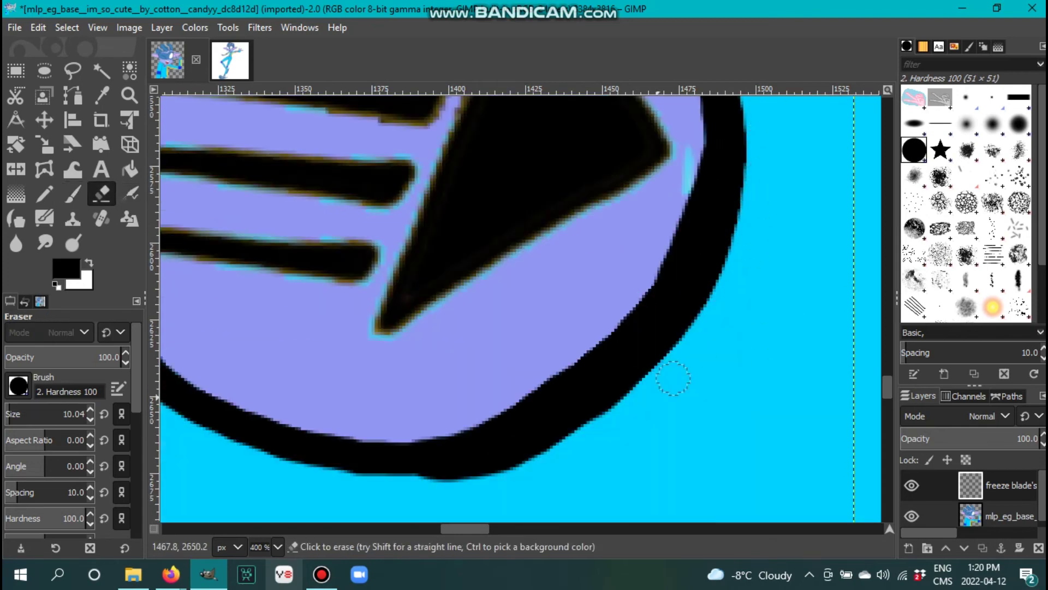
# - Sample the symbol's lavender and clean the black arrowhead's fringed edges with straight strokes
pyautogui.scroll(5, 445, 492)
pyautogui.press('p')
pyautogui.keyDown('ctrl'); pyautogui.click(363, 386); pyautogui.keyUp('ctrl')
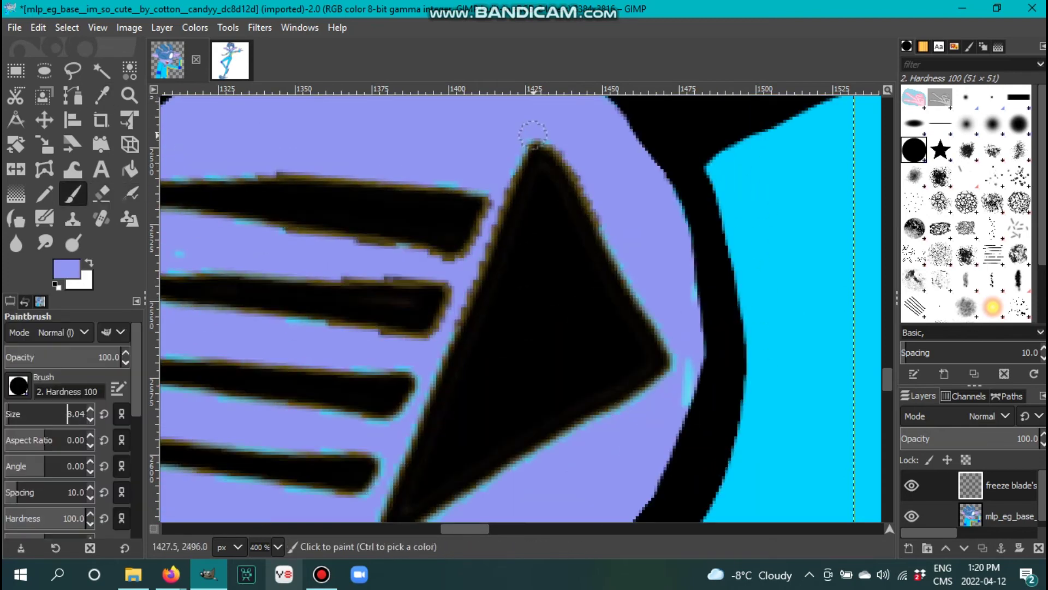
pyautogui.scroll(-3, 533, 134)
pyautogui.keyDown('shift'); pyautogui.click(369, 442); pyautogui.keyUp('shift')
pyautogui.keyDown('shift'); pyautogui.click(488, 377); pyautogui.keyUp('shift')
pyautogui.scroll(1, 488, 377)
pyautogui.keyDown('shift'); pyautogui.click(669, 267); pyautogui.keyUp('shift')
pyautogui.scroll(-1, 466, 404)
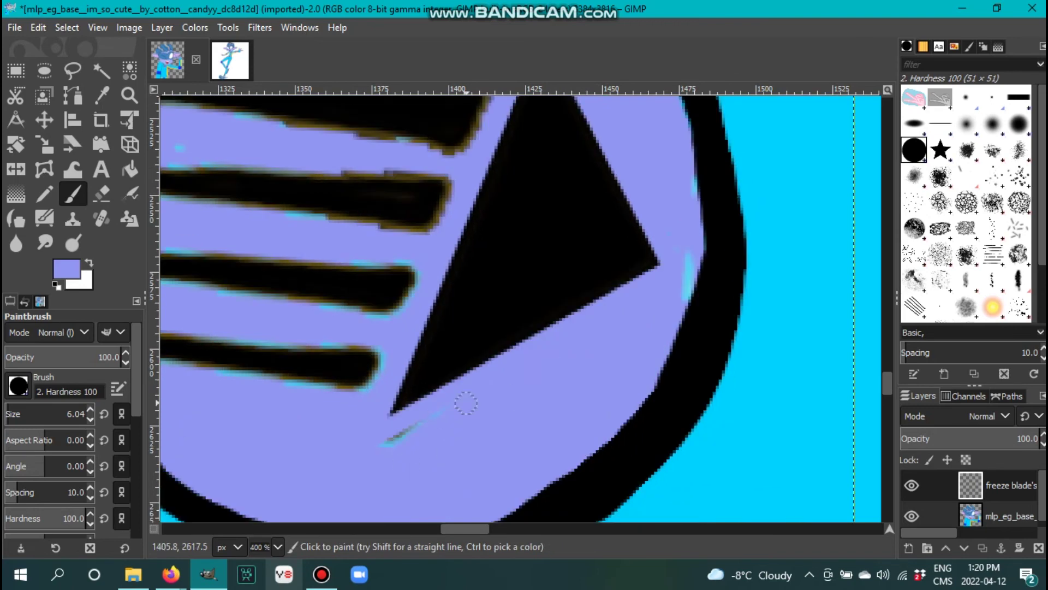
# - Paint lavender along the inner edge of the circle's outline beside the arrowhead at size 12.04
pyautogui.press('[')
pyautogui.press('[')
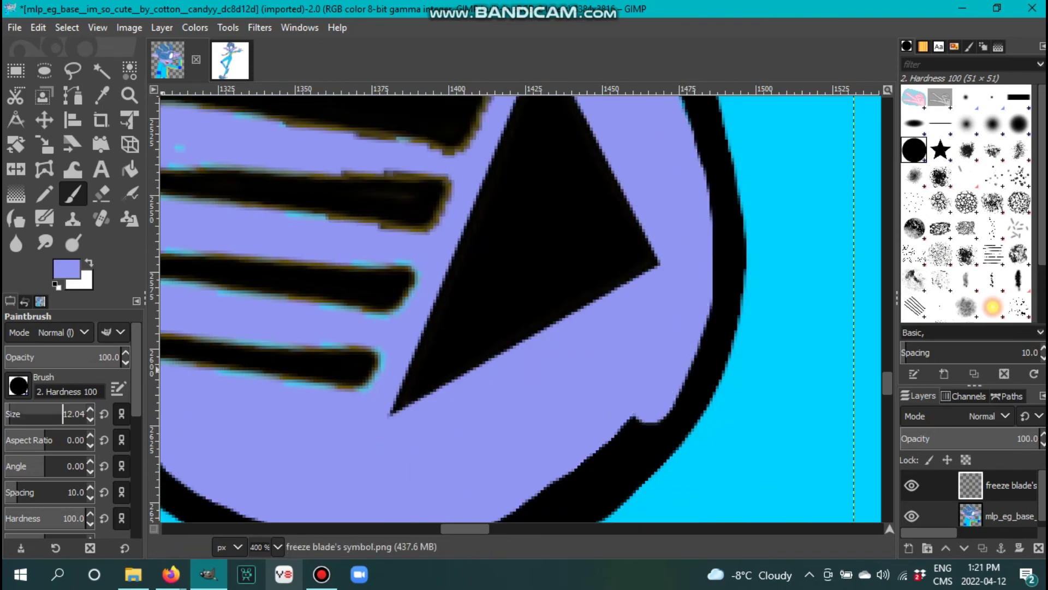
pyautogui.scroll(-5, 653, 407)
pyautogui.scroll(5, 412, 311)
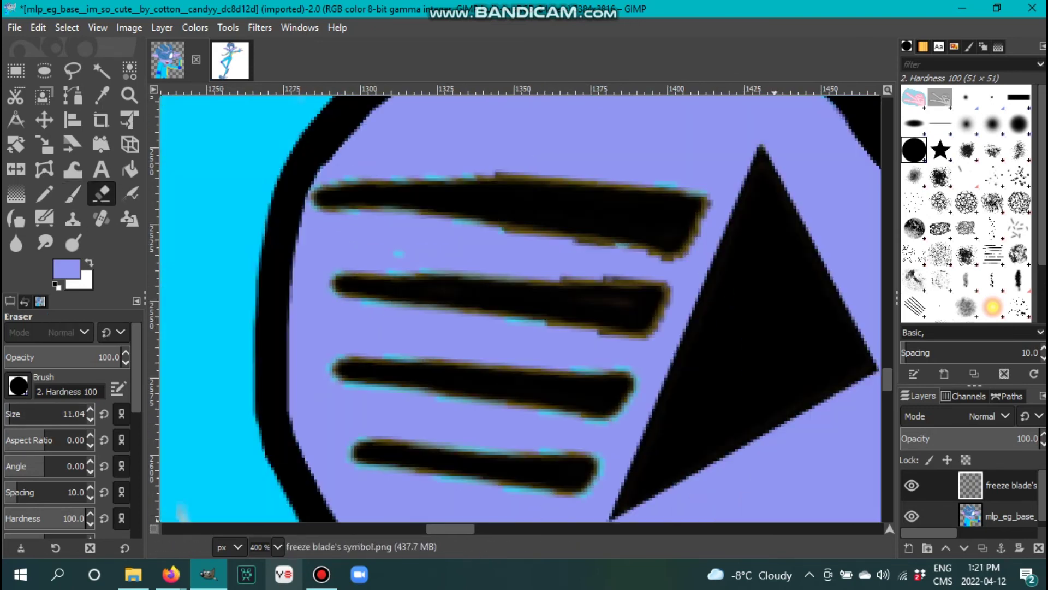
# - Clean the right end and lower edge of the symbol's top bar with straight lavender strokes at size 7.04
pyautogui.scroll(2, 413, 311)
pyautogui.scroll(-2, 67, 414)
pyautogui.press('z')
pyautogui.keyDown('ctrl'); pyautogui.click(790, 288); pyautogui.keyUp('ctrl')
pyautogui.scroll(2, 790, 287)
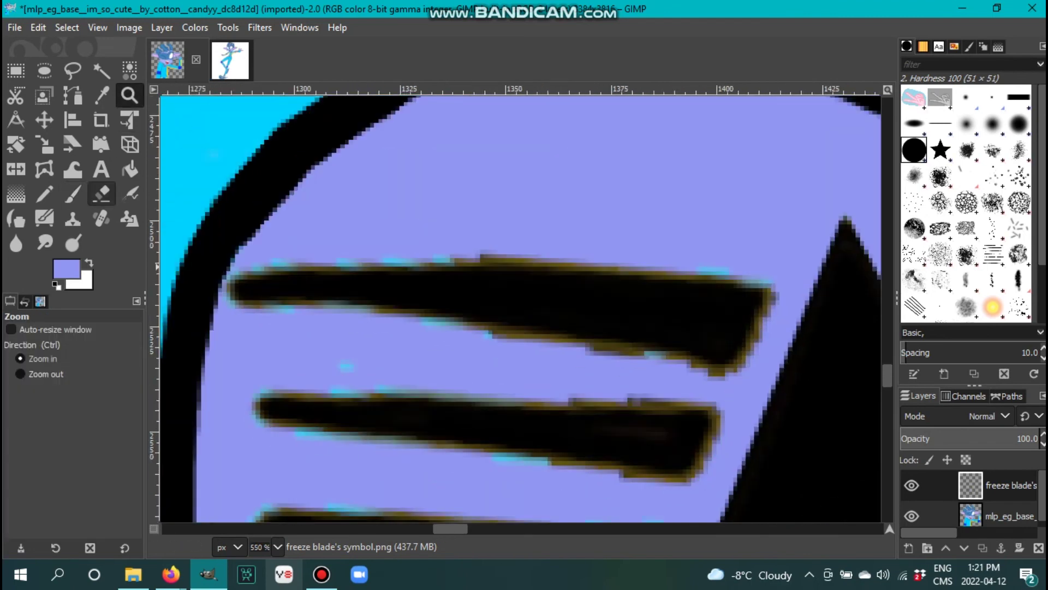
pyautogui.press('p')
pyautogui.keyDown('shift'); pyautogui.click(715, 377); pyautogui.keyUp('shift')
pyautogui.keyDown('shift'); pyautogui.click(230, 294); pyautogui.keyUp('shift')
# - Straighten the top bar's upper edge and taper its left end to a point with straight lavender strokes
pyautogui.click(767, 301)
pyautogui.keyDown('shift'); pyautogui.click(339, 254); pyautogui.keyUp('shift')
pyautogui.click(767, 302)
pyautogui.keyDown('shift'); pyautogui.click(296, 250); pyautogui.keyUp('shift')
pyautogui.click(418, 271)
pyautogui.keyDown('shift'); pyautogui.click(242, 275); pyautogui.keyUp('shift')
pyautogui.click(480, 339)
pyautogui.keyDown('shift'); pyautogui.click(254, 294); pyautogui.keyUp('shift')
# - Clean the upper edge, lower edge and right end of the symbol's second bar with straight lavender strokes
pyautogui.scroll(-2, 245, 284)
pyautogui.click(720, 311)
pyautogui.keyDown('shift'); pyautogui.click(246, 314); pyautogui.keyUp('shift')
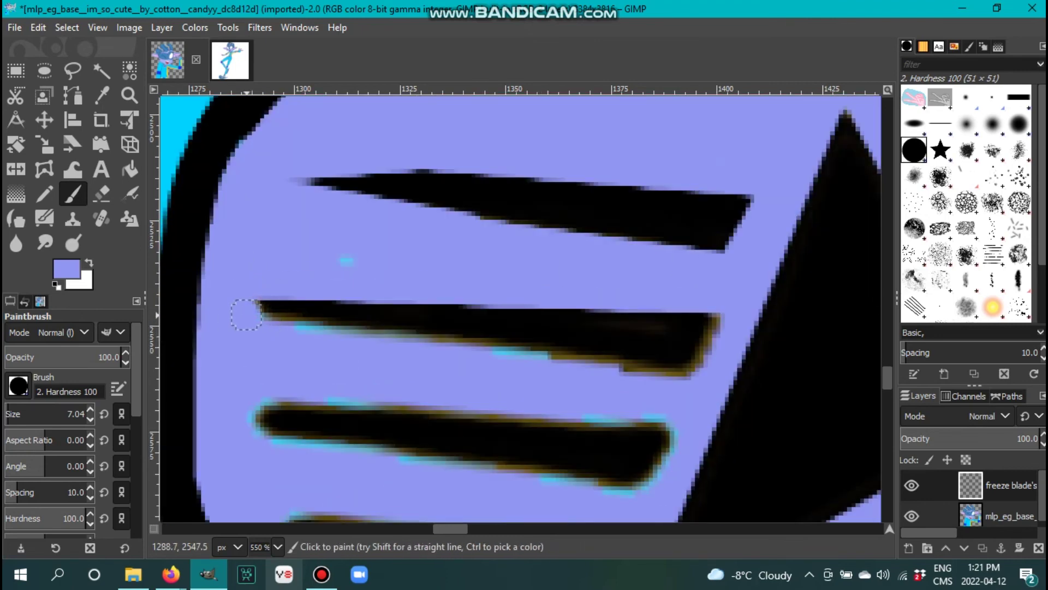
pyautogui.click(690, 383)
pyautogui.keyDown('shift'); pyautogui.click(245, 328); pyautogui.keyUp('shift')
pyautogui.click(721, 314)
pyautogui.keyDown('shift'); pyautogui.click(680, 376); pyautogui.keyUp('shift')
# - Clean the lower and upper edges of the symbol's third bar with straight lavender strokes
pyautogui.scroll(-2, 243, 273)
pyautogui.click(633, 262)
pyautogui.keyDown('shift'); pyautogui.click(238, 216); pyautogui.keyUp('shift')
pyautogui.click(667, 208)
pyautogui.keyDown('shift'); pyautogui.click(261, 192); pyautogui.keyUp('shift')
# - Clean the upper and lower edges of the symbol's fourth bar with straight lavender strokes
pyautogui.click(614, 326)
pyautogui.keyDown('shift'); pyautogui.click(265, 301); pyautogui.keyUp('shift')
pyautogui.click(620, 380)
pyautogui.keyDown('shift'); pyautogui.click(273, 332); pyautogui.keyUp('shift')
# - Smooth the inner edge of the circle's upper outline with lavender paint at size 11.04
pyautogui.scroll(5, 433, 433)
pyautogui.scroll(2, 224, 369)
pyautogui.press(']')
pyautogui.press(']')
pyautogui.press(']')
pyautogui.press(']')
pyautogui.hscroll(4, 676, 479)
pyautogui.scroll(2, 676, 479)
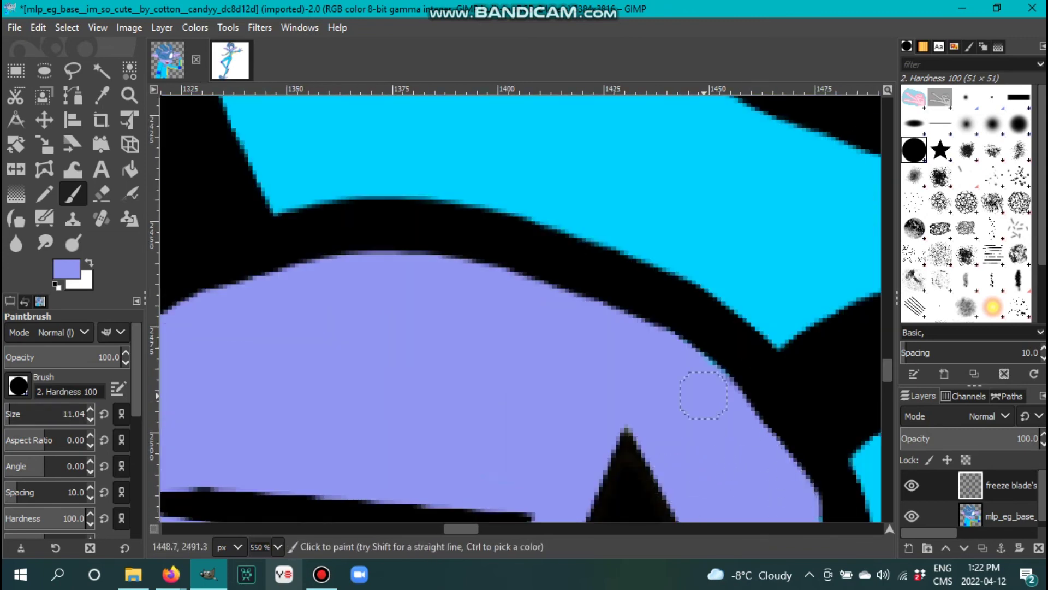
# - Merge the symbol layer down into the character layer
pyautogui.hotkey('shift', 'ctrl', 'j')
pyautogui.rightClick(1010, 485)
pyautogui.click(936, 203)
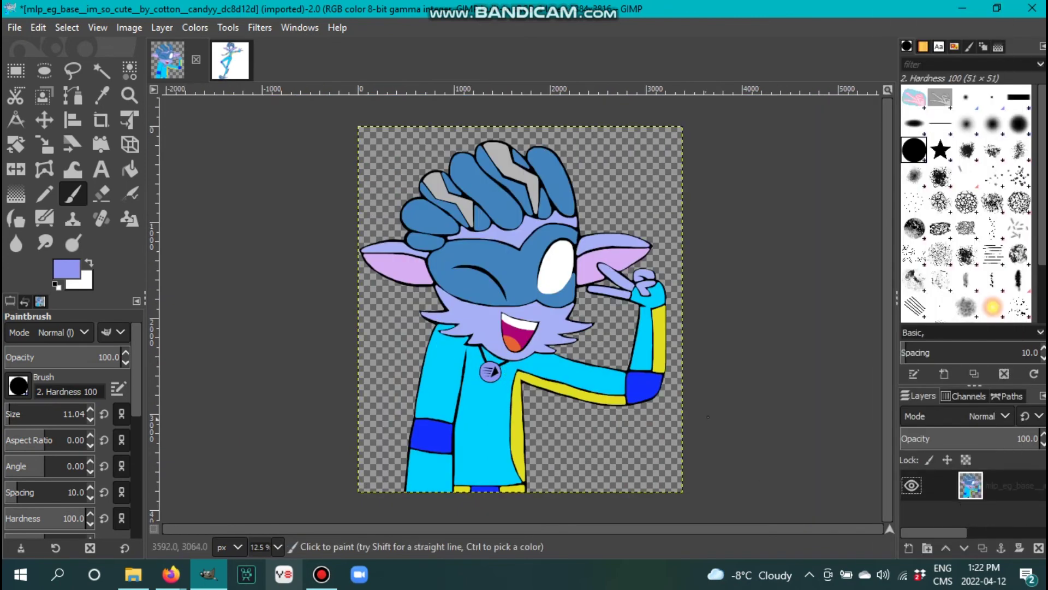
# - Sample the bright blue of the character's body as the foreground colour
pyautogui.hotkey('shift', 'ctrl', 'n')
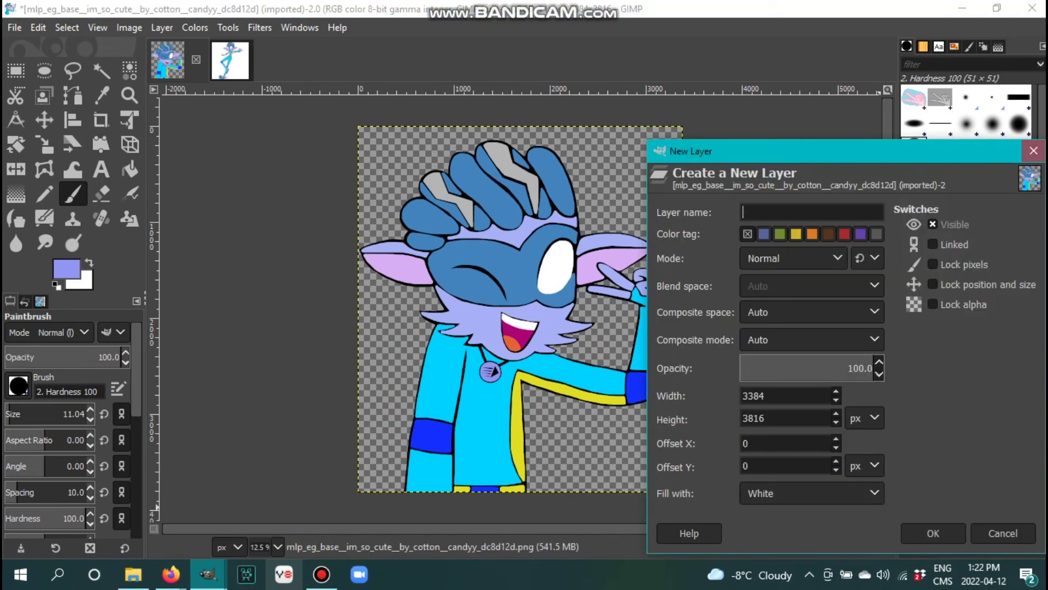
pyautogui.press('Escape')
pyautogui.press('t')
pyautogui.press('o')
pyautogui.click(431, 393)
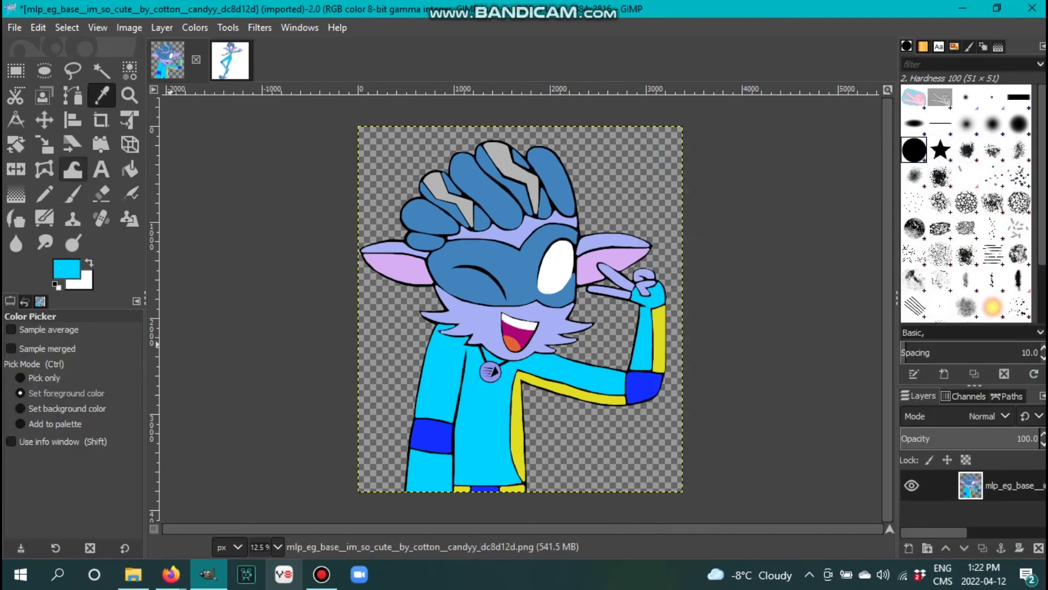
# - Set the text font to Pristina and add "Happy Birthday" with the recipient's name beside the hair at 350 px
pyautogui.press('t')
pyautogui.click(17, 335)
pyautogui.scroll(5, 71, 448)
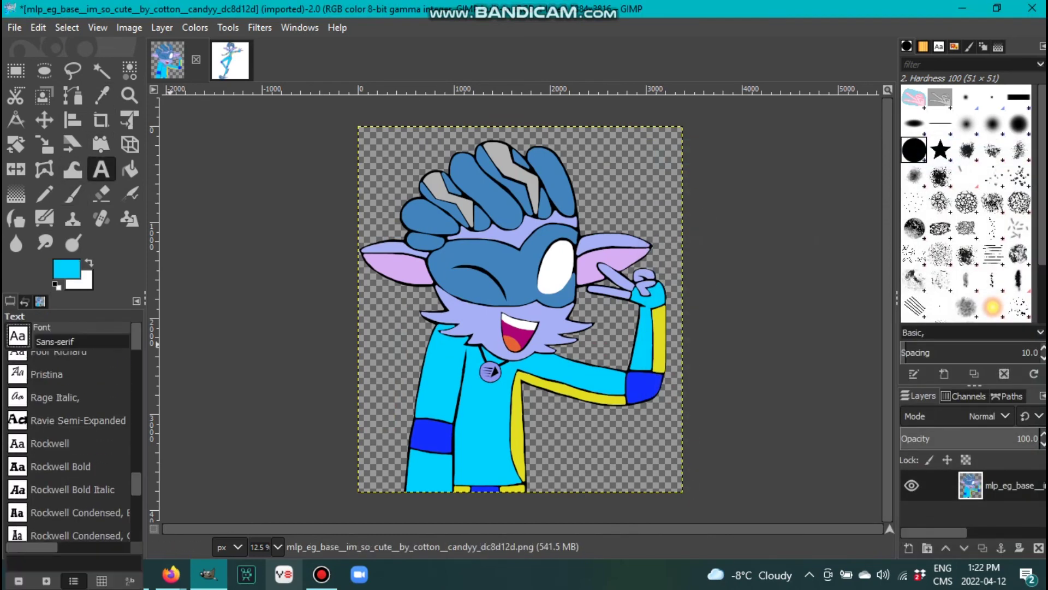
pyautogui.click(55, 466)
pyautogui.click(583, 163)
pyautogui.write('Happy Birthday Man')
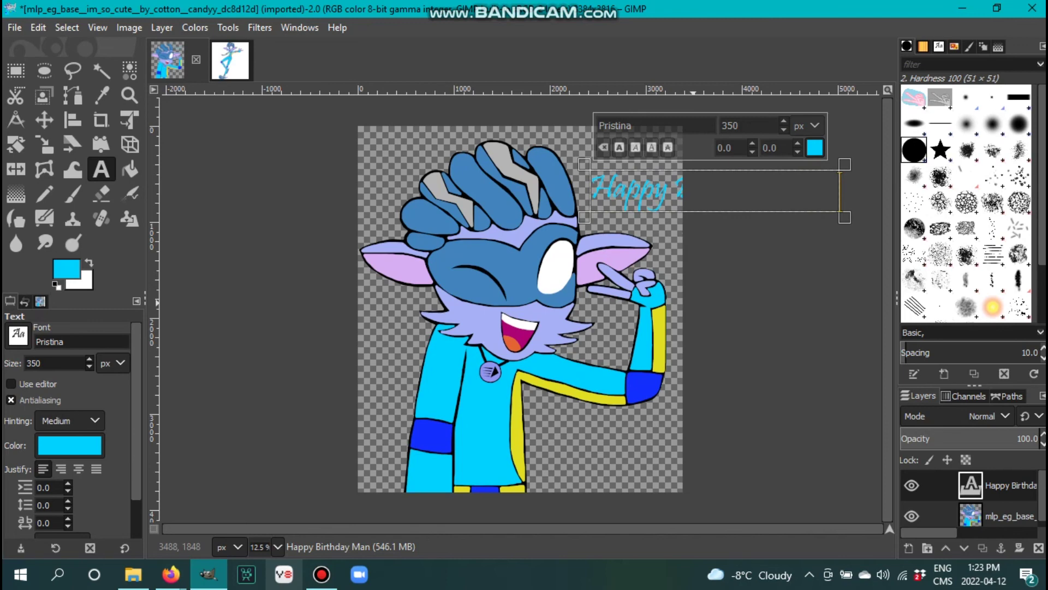
# - Widen the canvas to fit the layers and move the greeting across onto the hair
pyautogui.click(129, 28)
pyautogui.click(164, 143)
pyautogui.press('m')
pyautogui.moveTo(682, 189); pyautogui.dragTo(476, 186)
# - Add "!!!" to the end of the greeting and enlarge all of its text
pyautogui.press('t')
pyautogui.click(635, 197)
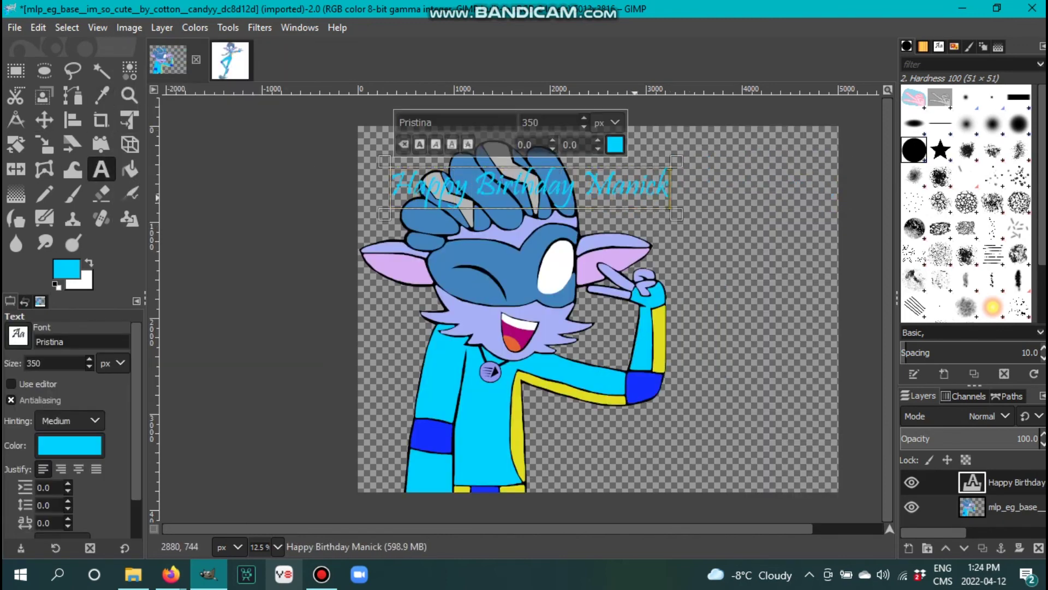
pyautogui.hotkey('ctrl', 'a')
pyautogui.scroll(20, 551, 122)
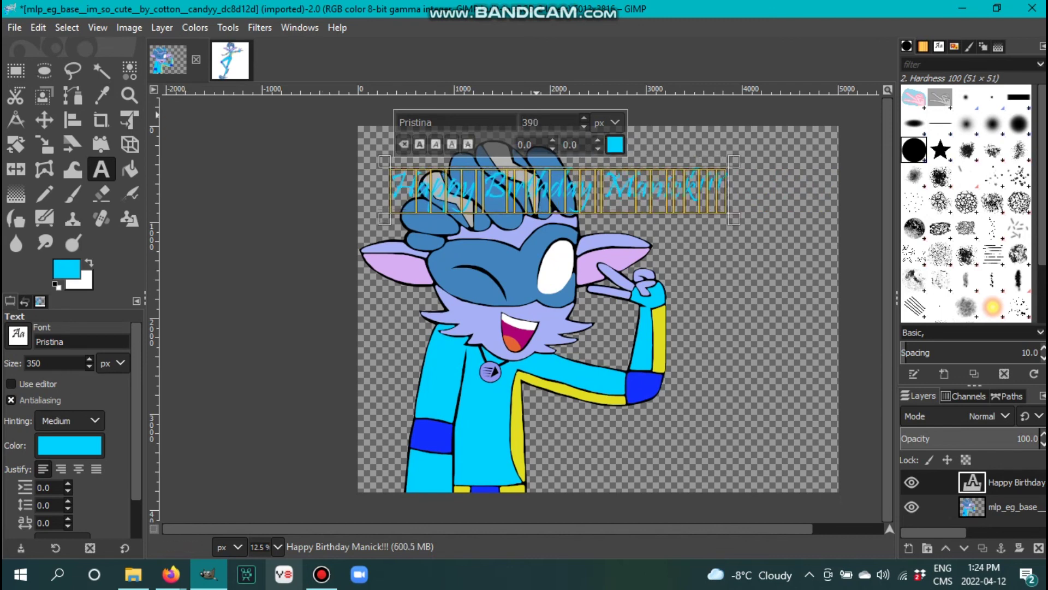
# - Move the greeting up beside the head past the canvas's right edge and widen the canvas to fit the layers
pyautogui.press('m')
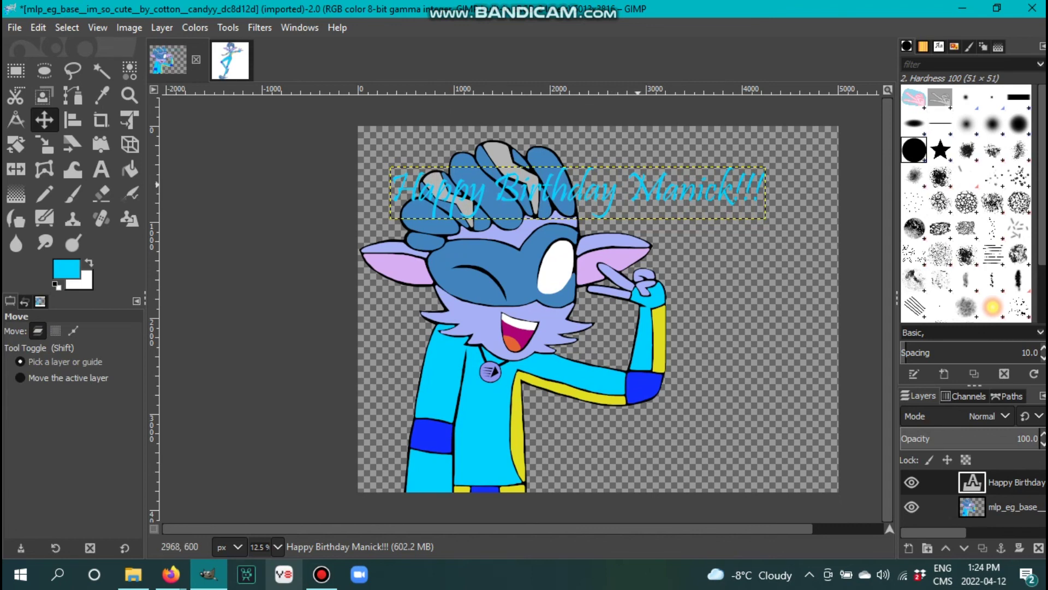
pyautogui.moveTo(659, 186); pyautogui.dragTo(842, 158)
pyautogui.click(129, 27)
pyautogui.click(153, 180)
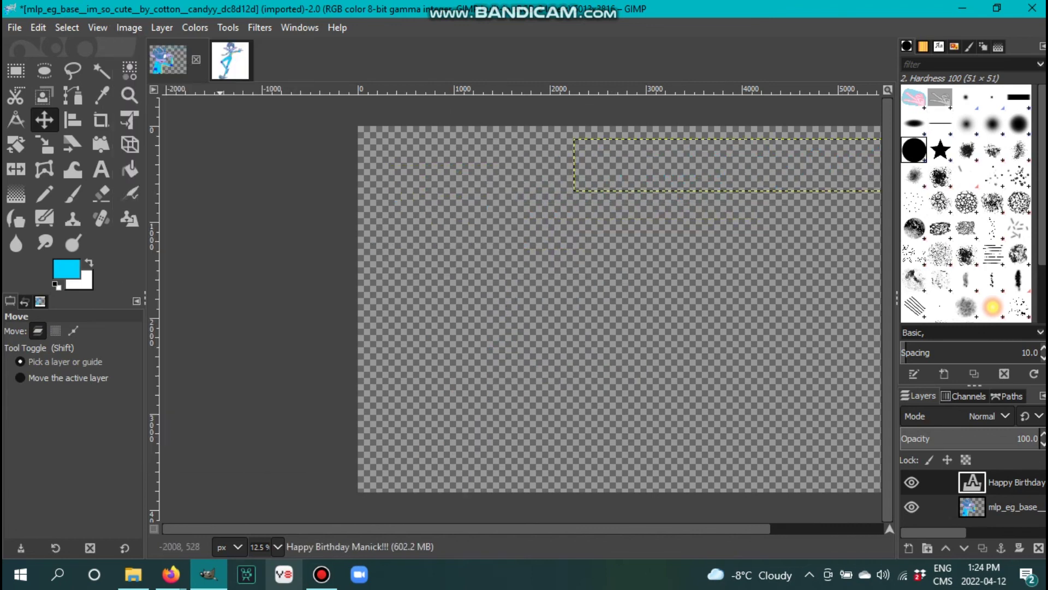
# - Resize the text box so the greeting wraps onto two lines, and centre the text
pyautogui.press('t')
pyautogui.click(653, 164)
pyautogui.moveTo(761, 180); pyautogui.dragTo(686, 232)
pyautogui.click(78, 469)
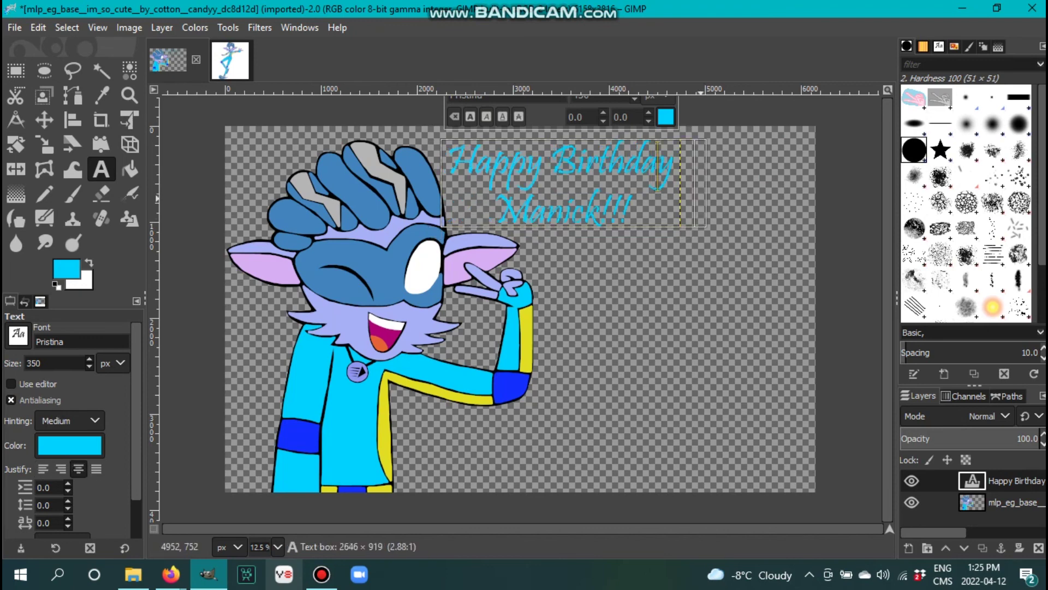
# - Select the whole greeting, set the text size to 364 px and move the text slightly down and right
pyautogui.scroll(2, 54, 363)
pyautogui.hotkey('ctrl', 'a')
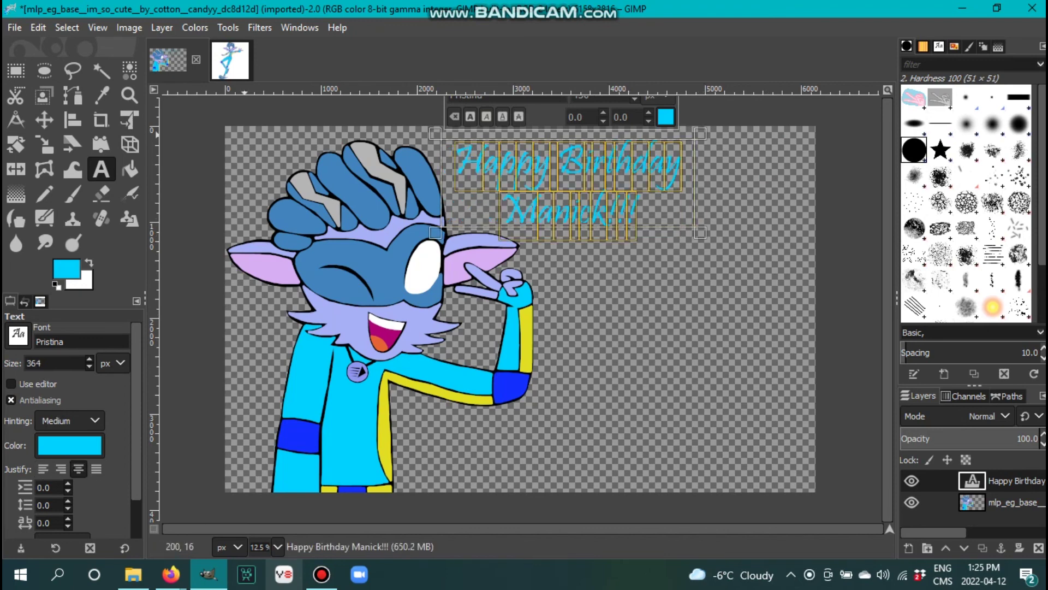
pyautogui.press('Escape')
pyautogui.press('m')
pyautogui.moveTo(568, 222); pyautogui.dragTo(596, 243)
# - Try to break the greeting after "Happy" and resize its text box at 550 px
pyautogui.press('t')
pyautogui.click(601, 233)
pyautogui.press('Return')
pyautogui.moveTo(739, 213); pyautogui.dragTo(658, 306)
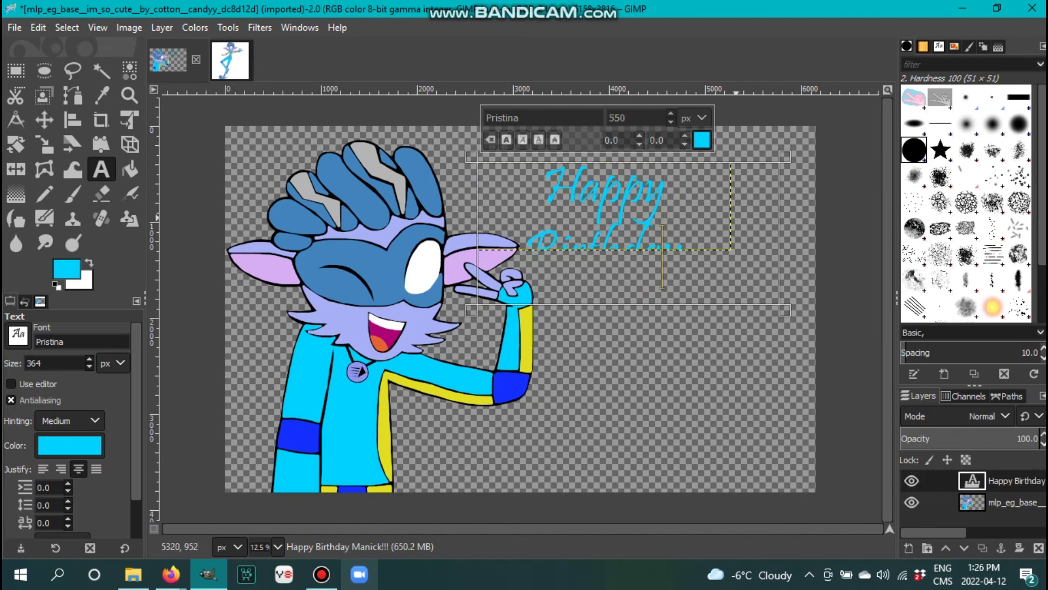
# - Replace the clipped greeting with a new 550 px text reading "Happy Birthday" and the recipient's name
pyautogui.hotkey('ctrl', 'a')
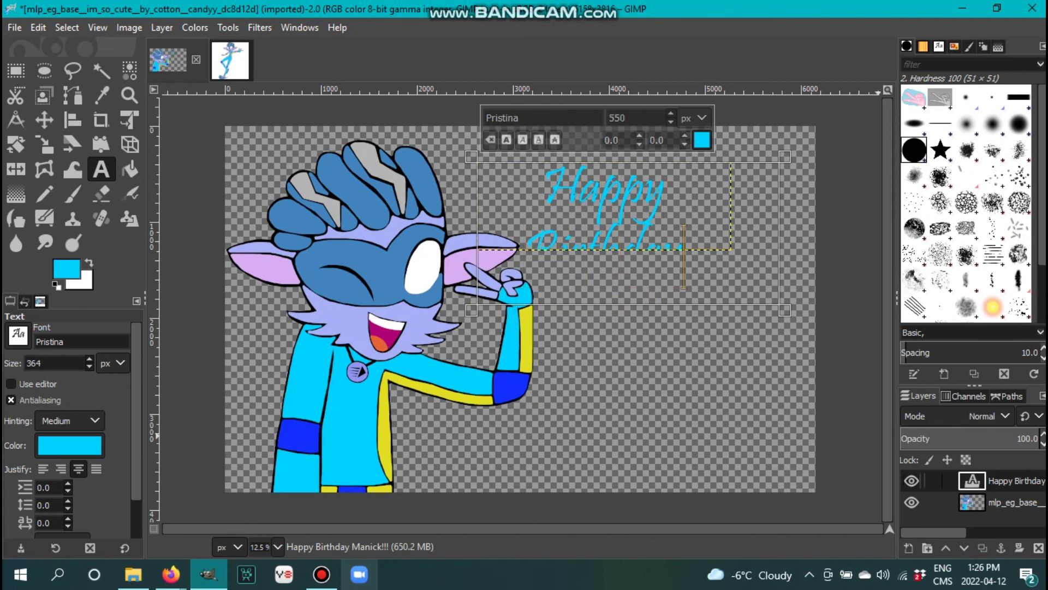
pyautogui.hotkey('ctrl', 'z')
pyautogui.write('0')
pyautogui.click(590, 198)
pyautogui.write('Happy Birthday Manick')
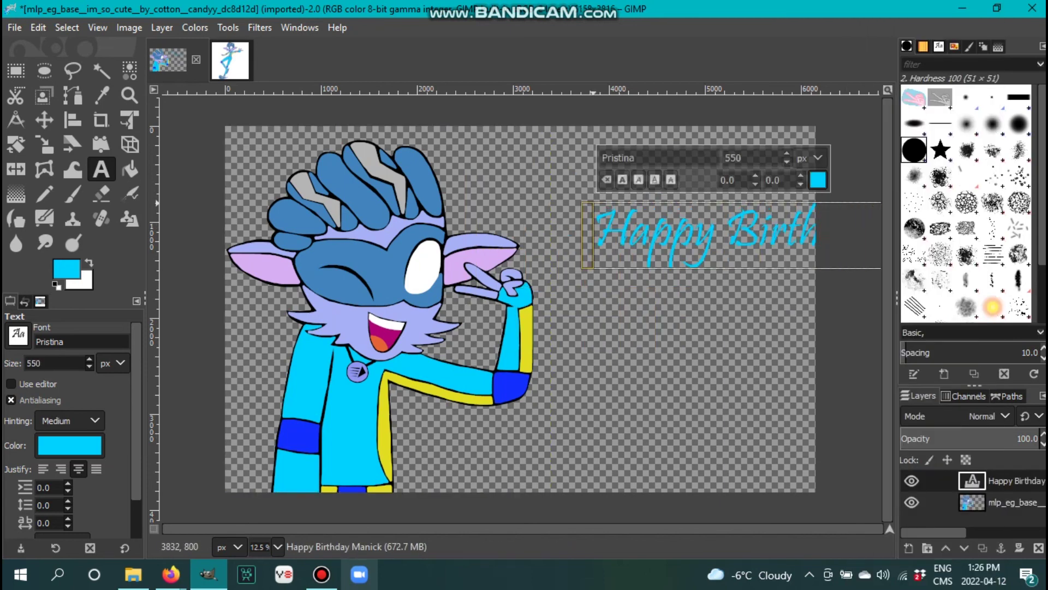
# - Move the new greeting up toward the head and narrow its text box from the left side so the words wrap
pyautogui.click(44, 119)
pyautogui.moveTo(628, 235); pyautogui.dragTo(442, 194)
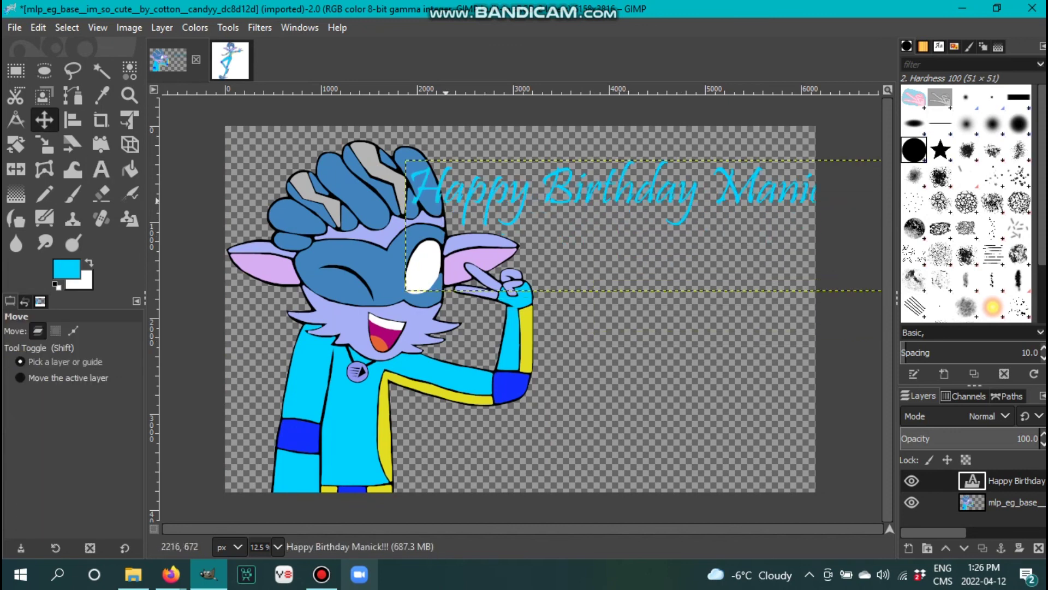
pyautogui.click(129, 120)
pyautogui.press('t')
pyautogui.click(464, 191)
pyautogui.moveTo(407, 225); pyautogui.dragTo(601, 225)
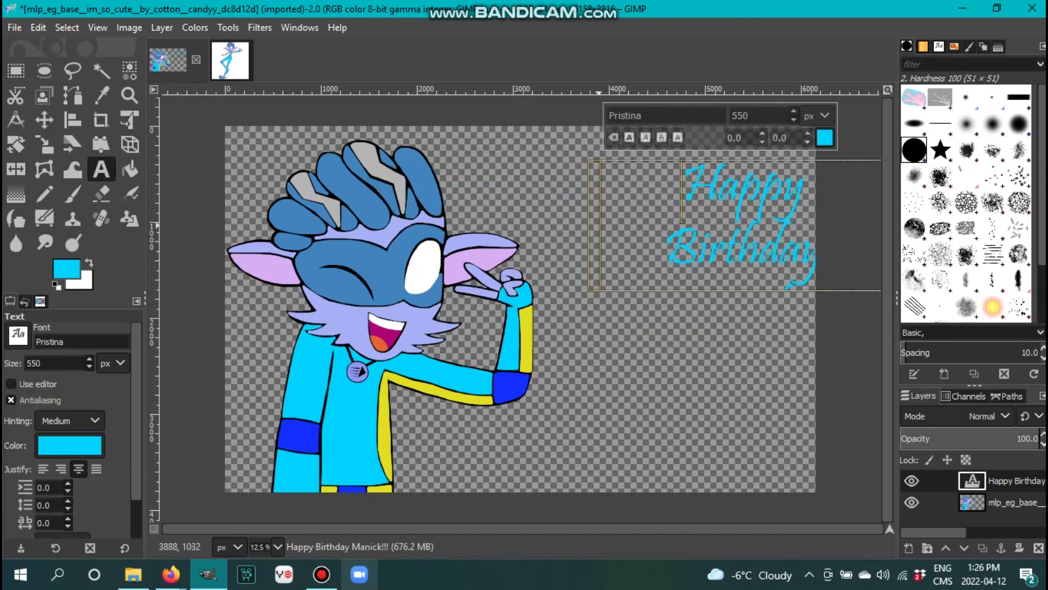
# - Move the greeting left and slightly up so it sits beside the character's head
pyautogui.press('m')
pyautogui.moveTo(726, 218); pyautogui.dragTo(571, 191)
pyautogui.hotkey('shift', 't')
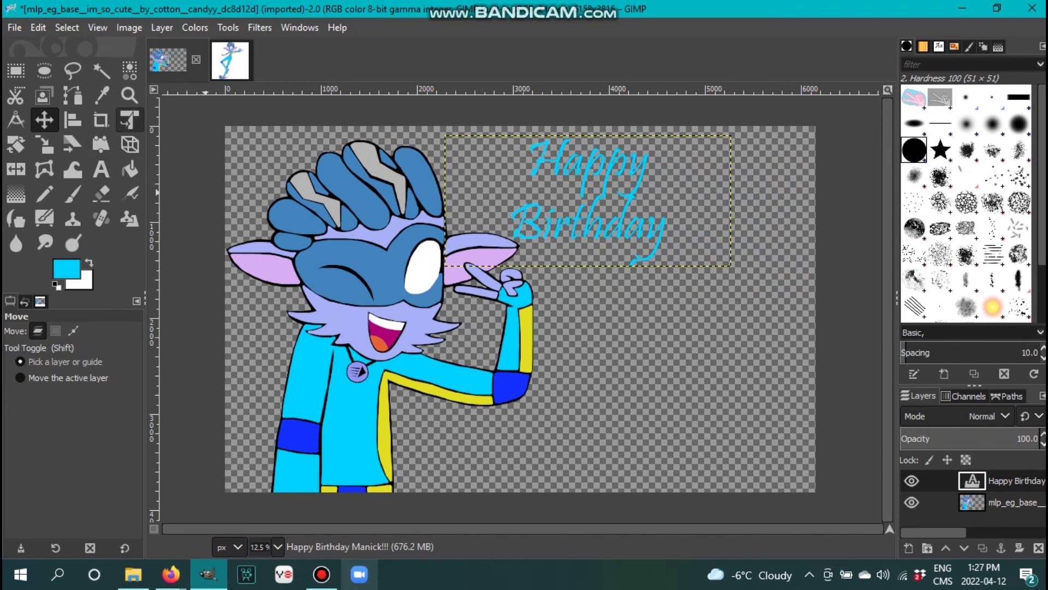
# - Widen the greeting's text box so "Happy Birthday" fits on one line with the recipient's name centred below it
pyautogui.click(445, 189)
pyautogui.press('t')
pyautogui.click(580, 159)
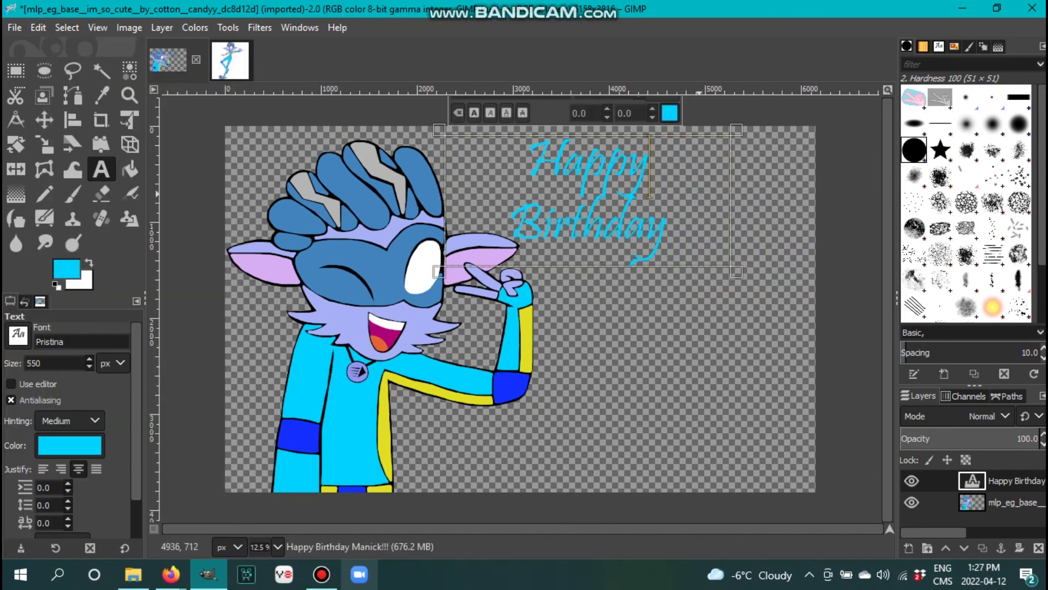
pyautogui.press('Escape')
# - Resize the canvas to fit all layers, trimming the empty strip beyond the greeting
pyautogui.press('m')
pyautogui.click(129, 27)
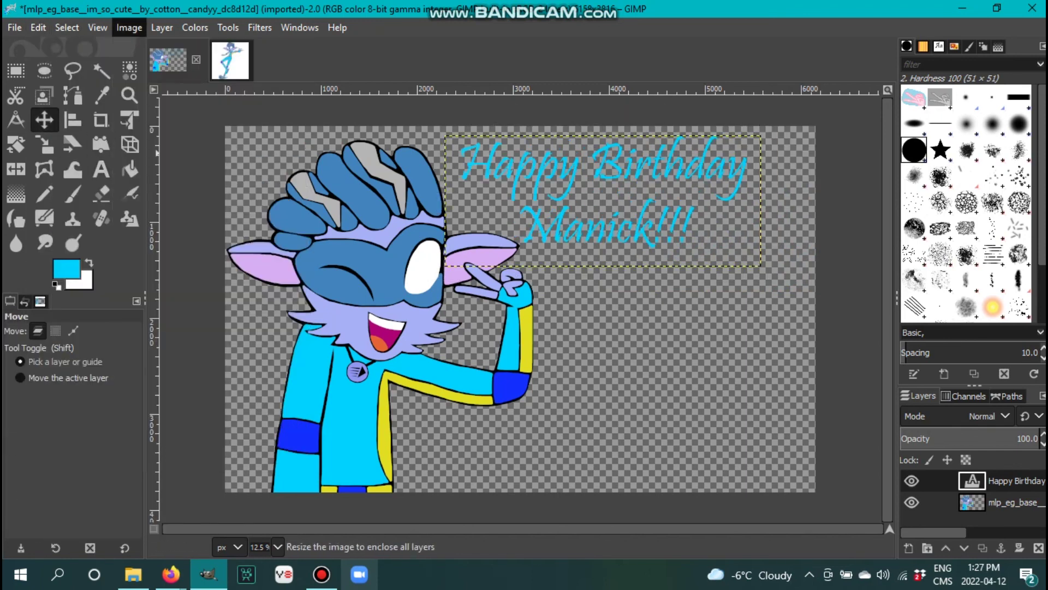
pyautogui.click(180, 175)
# - Add a white-filled layer beneath the drawing as the background and shift the greeting slightly down
pyautogui.hotkey('shift', 'ctrl', 'n')
pyautogui.press('Return')
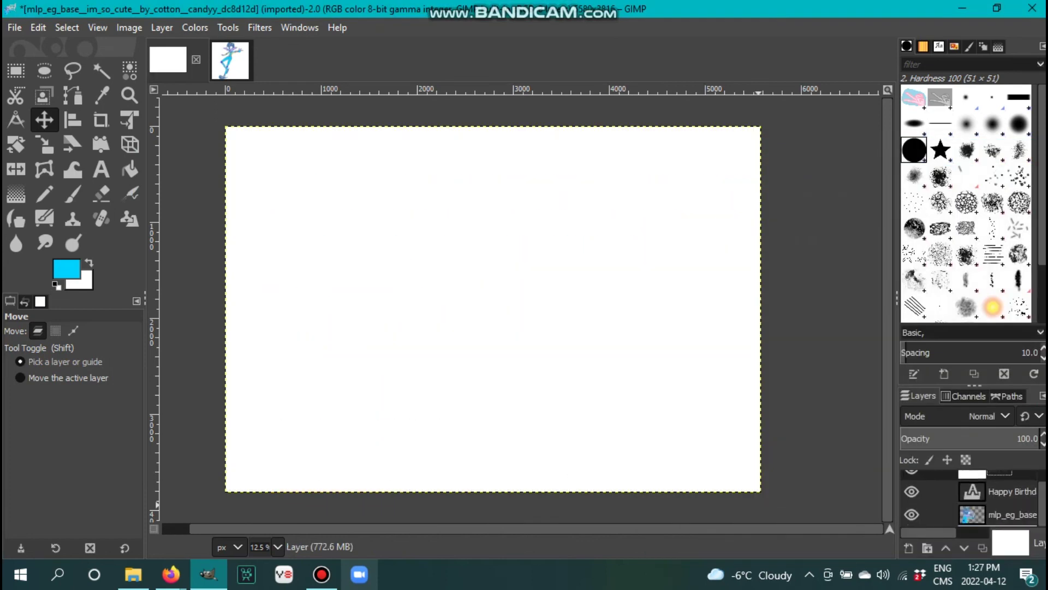
pyautogui.moveTo(616, 224); pyautogui.dragTo(618, 246)
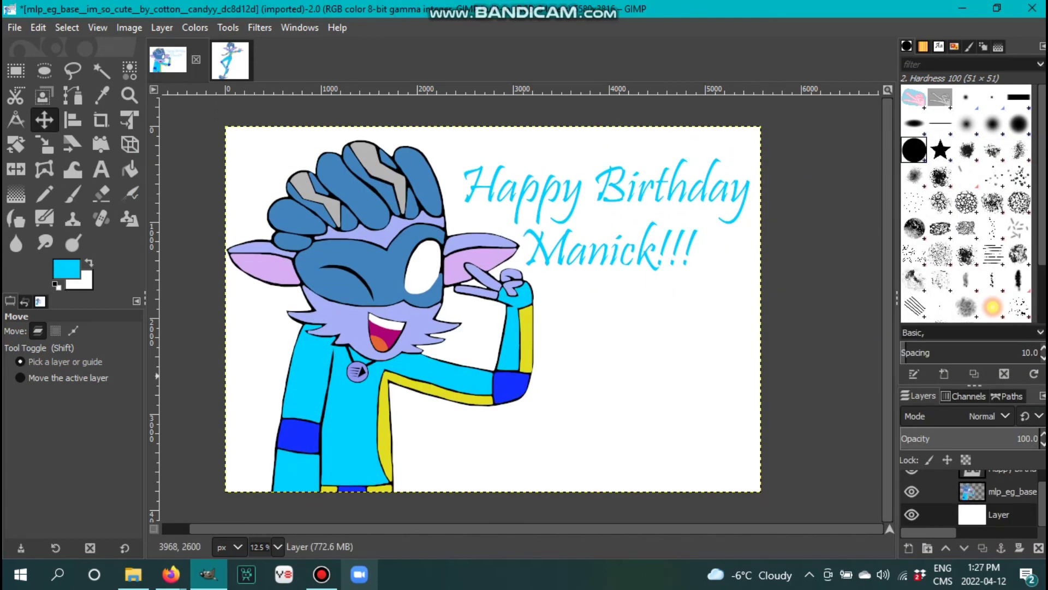
# - Start saving the finished birthday image as an XCF file
pyautogui.hotkey('shift', 'c')
pyautogui.press('Return')
pyautogui.press('m')
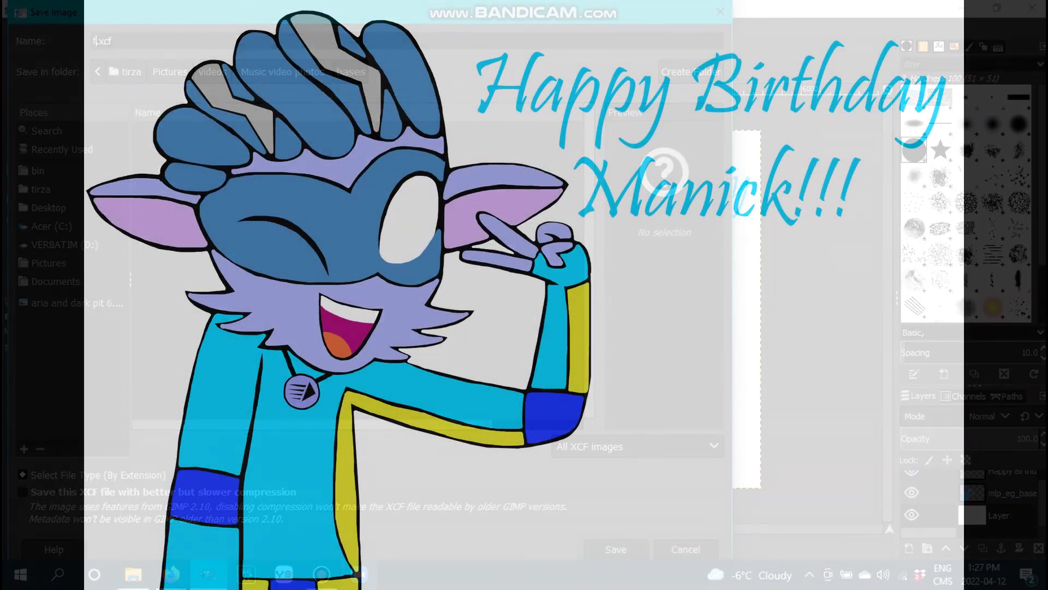